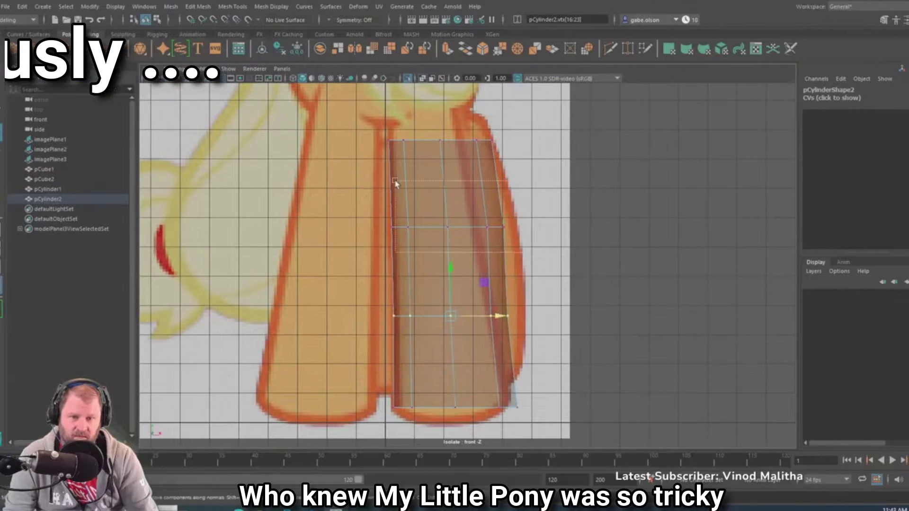
# Select the second row of vertices from the top of the hind leg and activate the Rotate tool
pyautogui.moveTo(395, 184); pyautogui.dragTo(523, 237)
pyautogui.press('e')
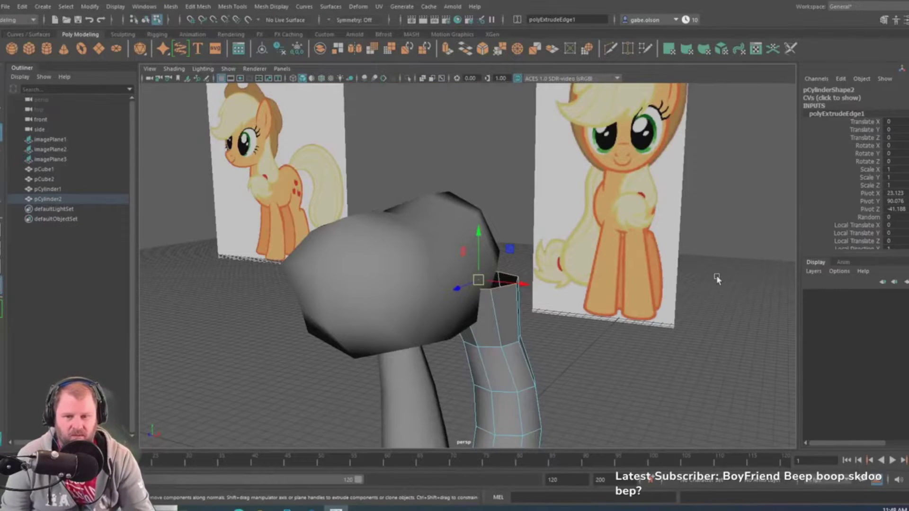
pyautogui.keyDown('alt'); pyautogui.moveTo(716, 279); pyautogui.dragTo(753, 254); pyautogui.keyUp('alt')
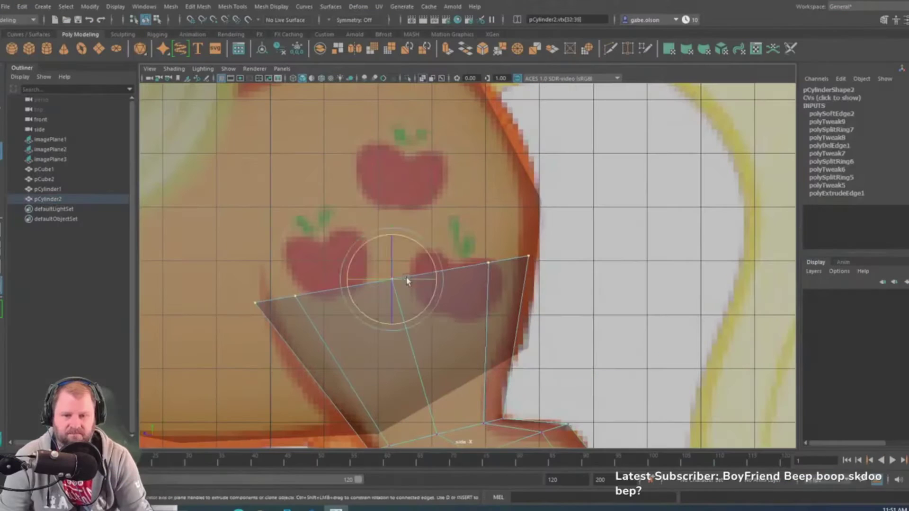
# Move the top row of the hind leg's vertices slightly upward and backward over the side reference
pyautogui.press('w')
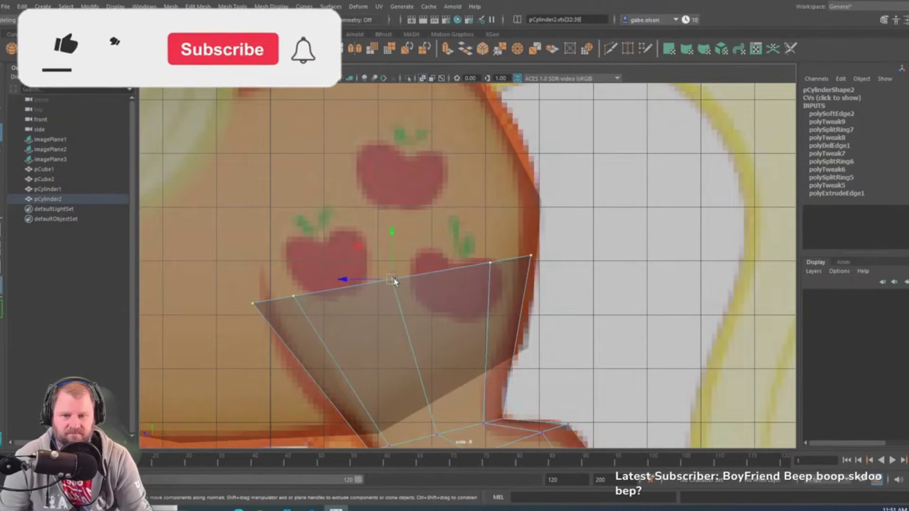
pyautogui.moveTo(393, 279); pyautogui.dragTo(403, 266)
pyautogui.keyDown('alt'); pyautogui.moveTo(397, 304); pyautogui.dragTo(381, 159, button='middle'); pyautogui.keyUp('alt')
pyautogui.scroll(1, 404, 233)
# Insert an edge loop across the middle of the hind leg's upper thigh section and save the scene
pyautogui.moveTo(357, 226)
pyautogui.mouseDown(button='right')
pyautogui.moveTo(384, 203)
pyautogui.moveTo(367, 214)
pyautogui.mouseUp(button='right')
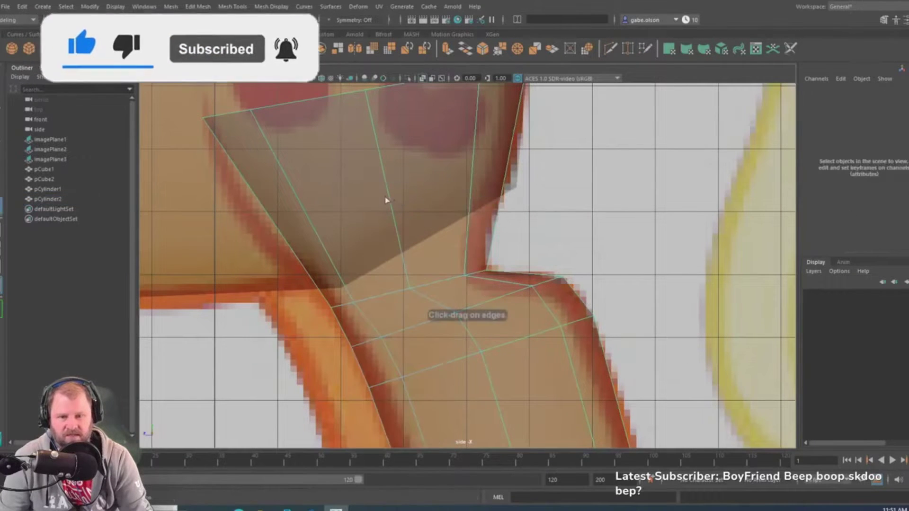
pyautogui.click(393, 198)
pyautogui.keyDown('alt'); pyautogui.moveTo(395, 195); pyautogui.dragTo(421, 211, button='middle'); pyautogui.keyUp('alt')
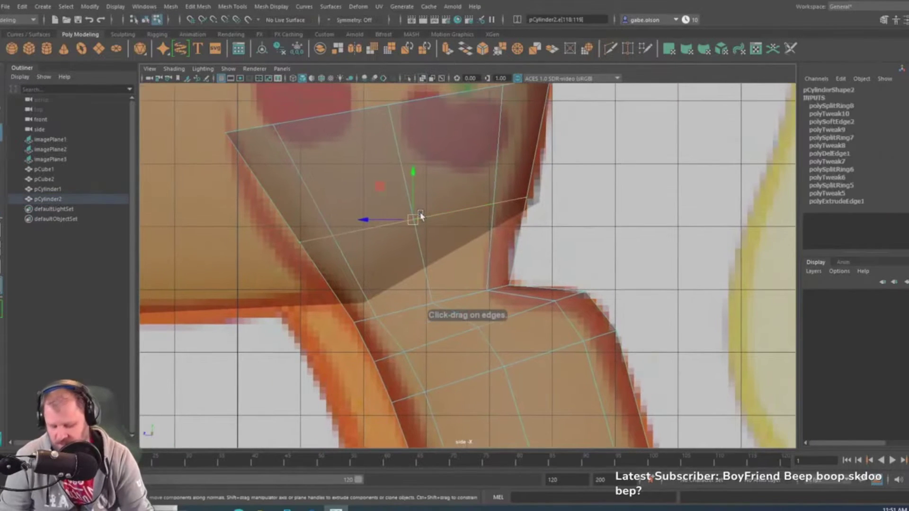
pyautogui.hotkey('ctrl', 's')
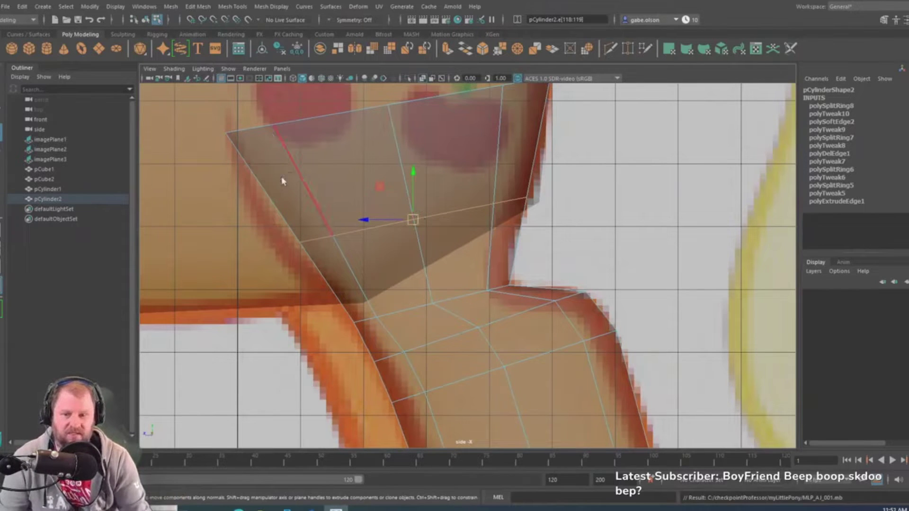
pyautogui.moveTo(284, 177); pyautogui.dragTo(212, 173, button='right')
pyautogui.moveTo(211, 172); pyautogui.dragTo(361, 271)
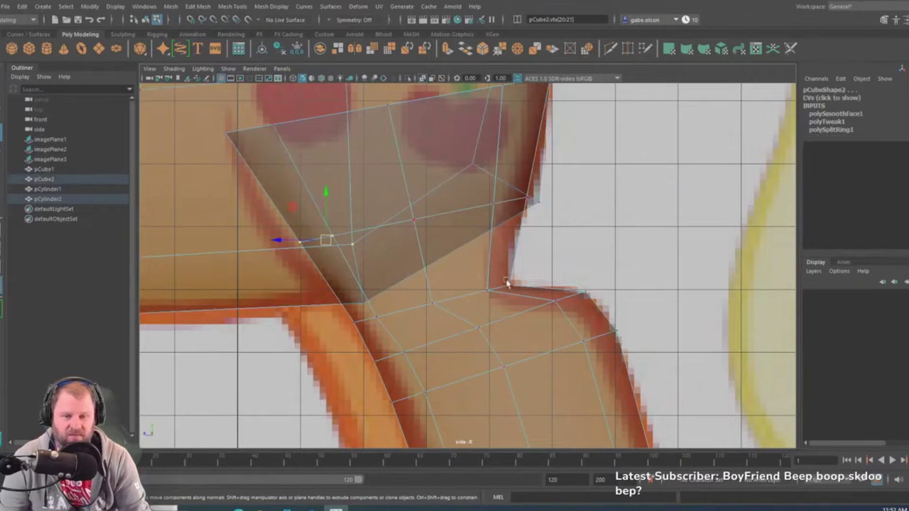
pyautogui.moveTo(503, 240); pyautogui.dragTo(578, 226, button='right')
# Move the front, back and middle vertices of the new thigh loop to follow the leg outline in the side reference
pyautogui.click(428, 227)
pyautogui.moveTo(429, 225); pyautogui.dragTo(370, 221, button='right')
pyautogui.moveTo(307, 242)
pyautogui.mouseDown()
pyautogui.moveTo(275, 258)
pyautogui.moveTo(291, 250)
pyautogui.mouseUp()
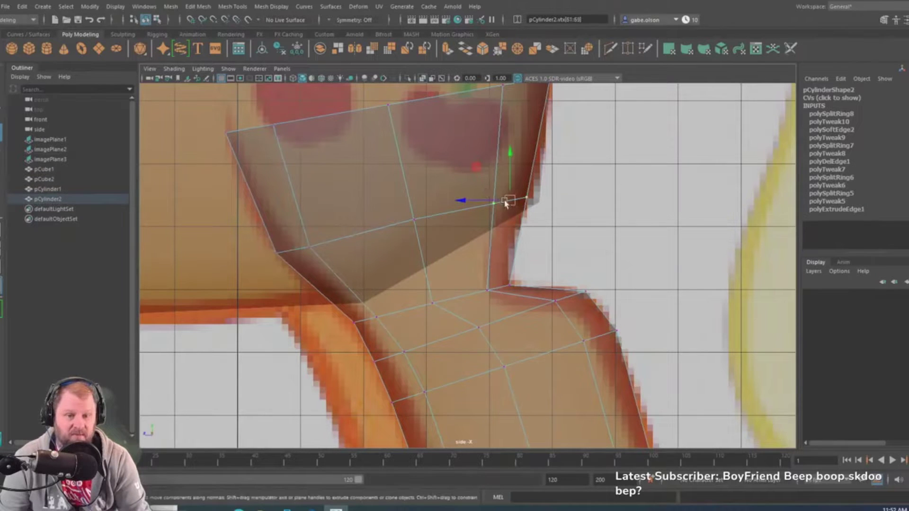
pyautogui.moveTo(505, 203); pyautogui.dragTo(516, 197)
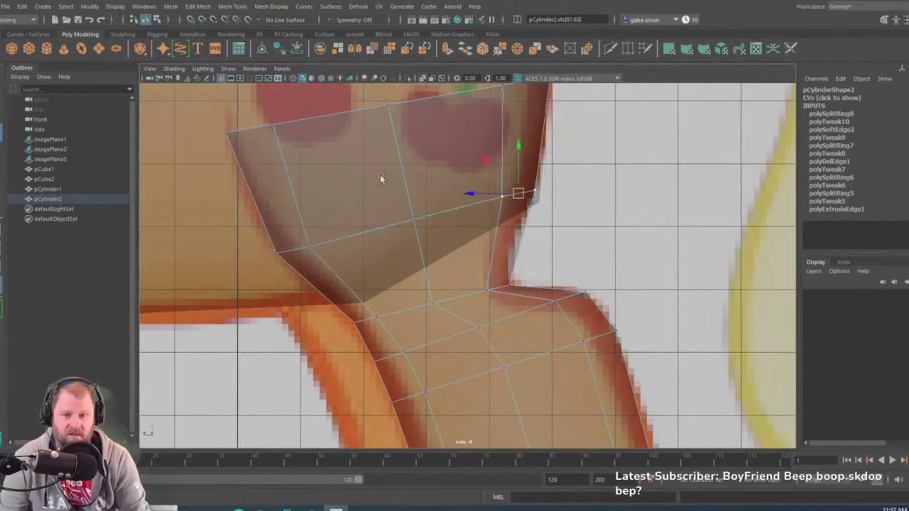
pyautogui.click(415, 219)
pyautogui.moveTo(413, 219); pyautogui.dragTo(419, 229)
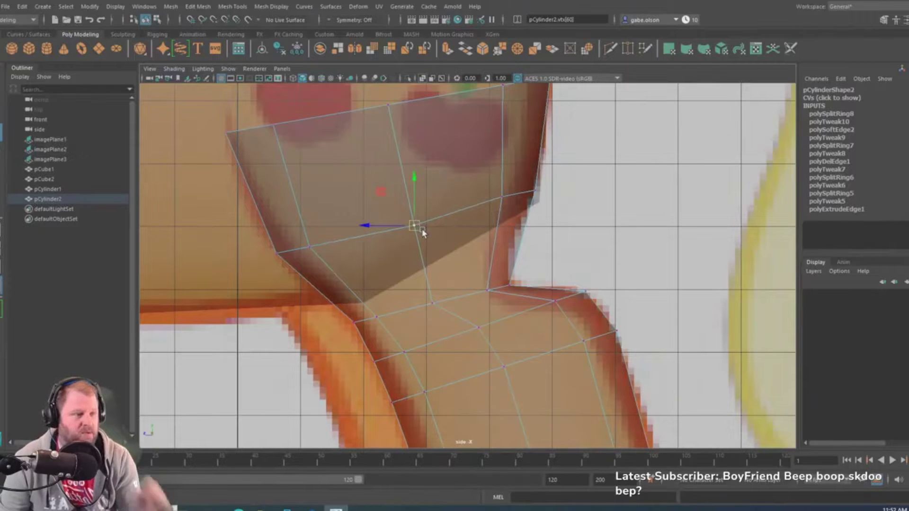
# Insert another edge loop on the hind leg between the thigh loop and the bend at the back of the leg
pyautogui.scroll(-3, 493, 290)
pyautogui.scroll(4, 479, 250)
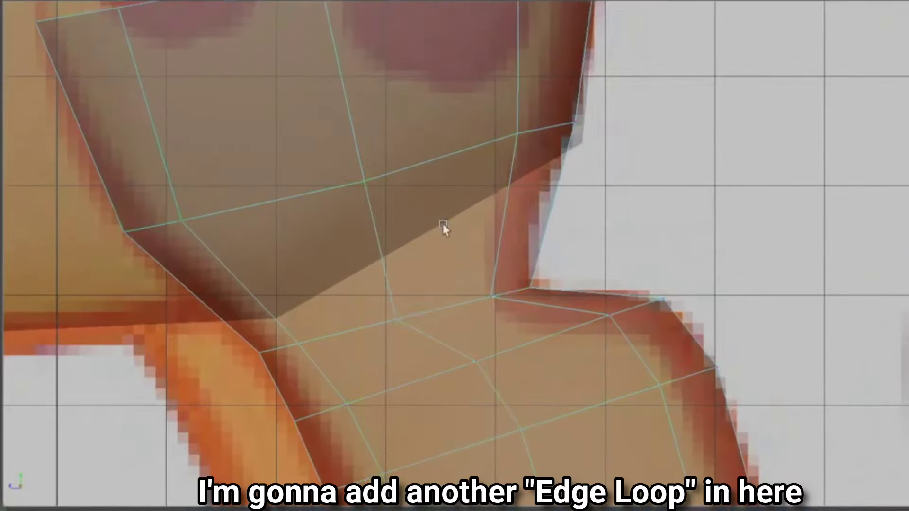
pyautogui.keyDown('shift'); pyautogui.moveTo(456, 244); pyautogui.dragTo(402, 258, button='right'); pyautogui.keyUp('shift')
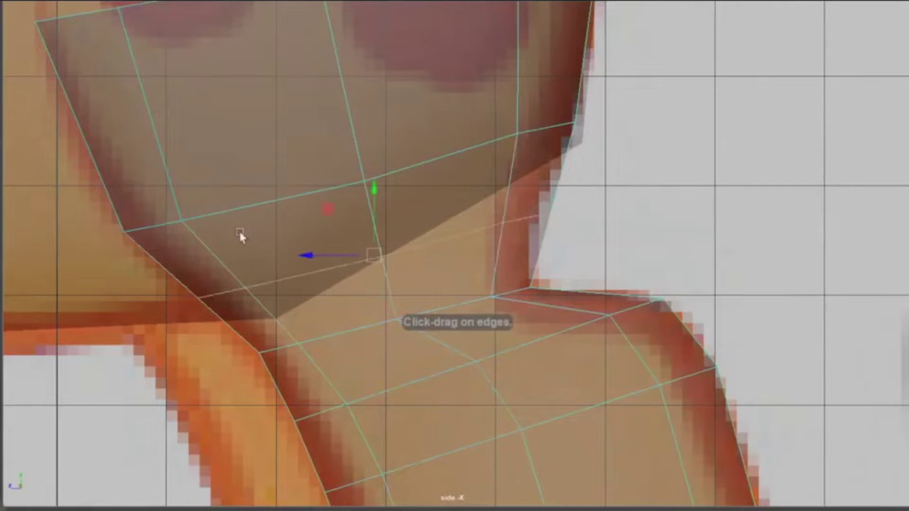
pyautogui.keyDown('alt'); pyautogui.moveTo(239, 231); pyautogui.dragTo(247, 215, button='right'); pyautogui.keyUp('alt')
pyautogui.keyDown('alt'); pyautogui.moveTo(247, 216); pyautogui.dragTo(413, 194, button='middle'); pyautogui.keyUp('alt')
# Shift the front, back and centre vertices of the lower thigh loop to match the reference silhouette
pyautogui.rightClick(413, 195)
pyautogui.moveTo(414, 192); pyautogui.dragTo(374, 170, button='right')
pyautogui.moveTo(382, 274); pyautogui.dragTo(377, 281)
pyautogui.click(712, 190)
pyautogui.moveTo(713, 190); pyautogui.dragTo(689, 183)
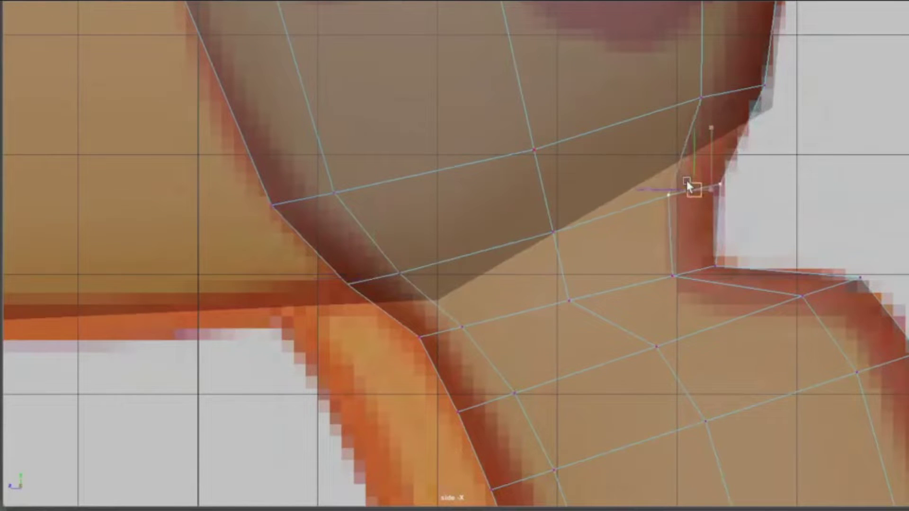
pyautogui.click(553, 232)
pyautogui.moveTo(552, 232); pyautogui.dragTo(545, 229)
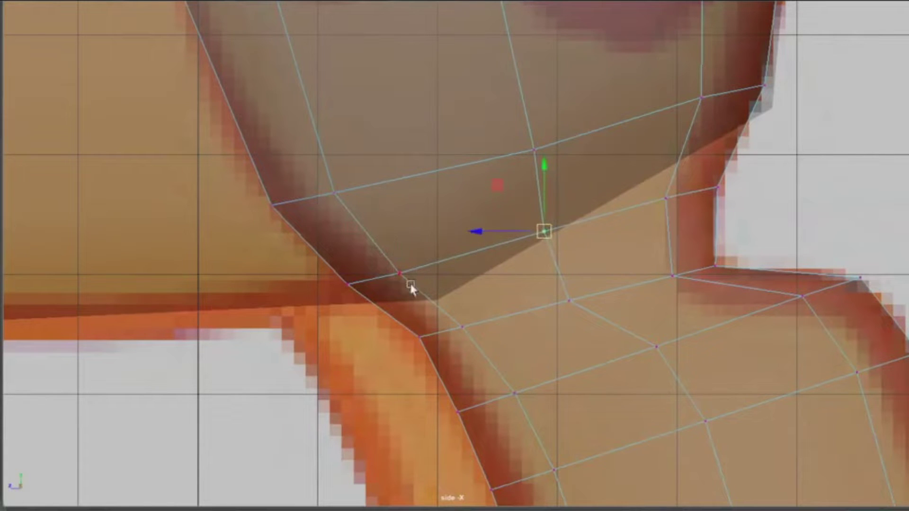
# Examine in the perspective view how the reshaped hind leg meets the body
pyautogui.scroll(-3, 496, 220)
pyautogui.keyDown('alt'); pyautogui.moveTo(629, 105); pyautogui.dragTo(578, 187, button='middle'); pyautogui.keyUp('alt')
pyautogui.press('space')
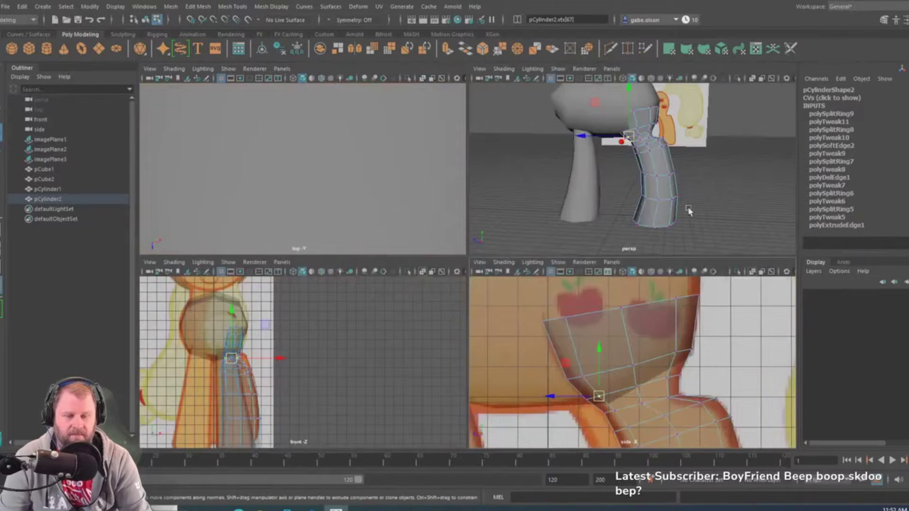
pyautogui.press('space')
pyautogui.keyDown('alt'); pyautogui.moveTo(626, 211); pyautogui.dragTo(534, 233); pyautogui.keyUp('alt')
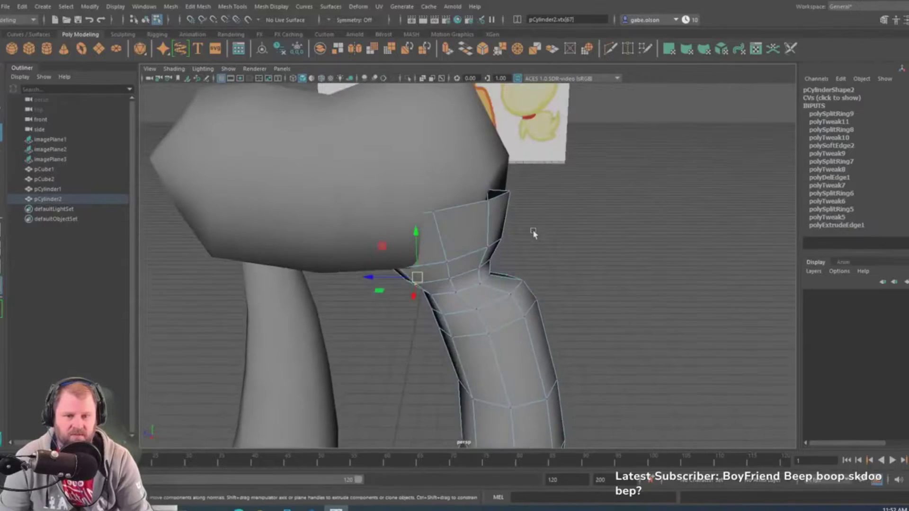
pyautogui.scroll(-5, 560, 149)
pyautogui.keyDown('alt'); pyautogui.moveTo(560, 149); pyautogui.dragTo(546, 148); pyautogui.keyUp('alt')
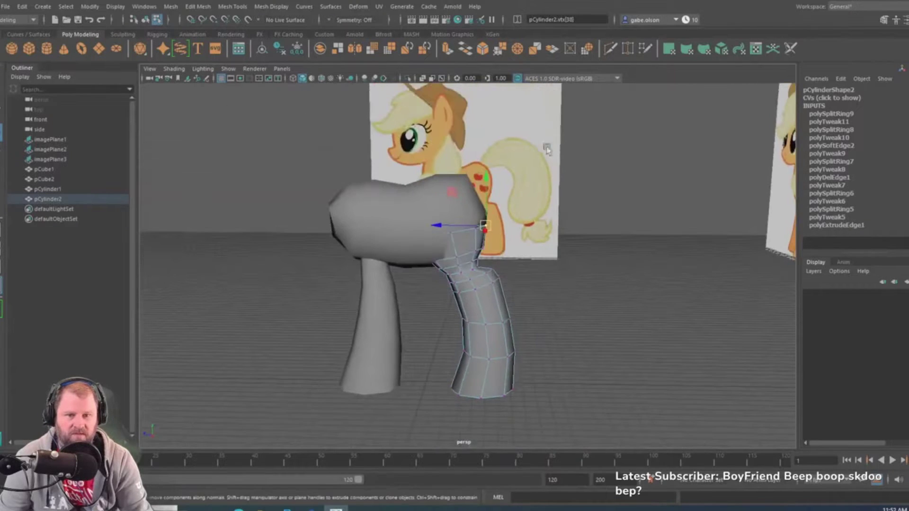
pyautogui.keyDown('alt'); pyautogui.moveTo(540, 189); pyautogui.dragTo(546, 270); pyautogui.keyUp('alt')
# Put the body into vertex editing, select its rear vertices and activate the Scale tool
pyautogui.click(463, 211)
pyautogui.keyDown('alt'); pyautogui.moveTo(392, 213); pyautogui.dragTo(390, 236); pyautogui.keyUp('alt')
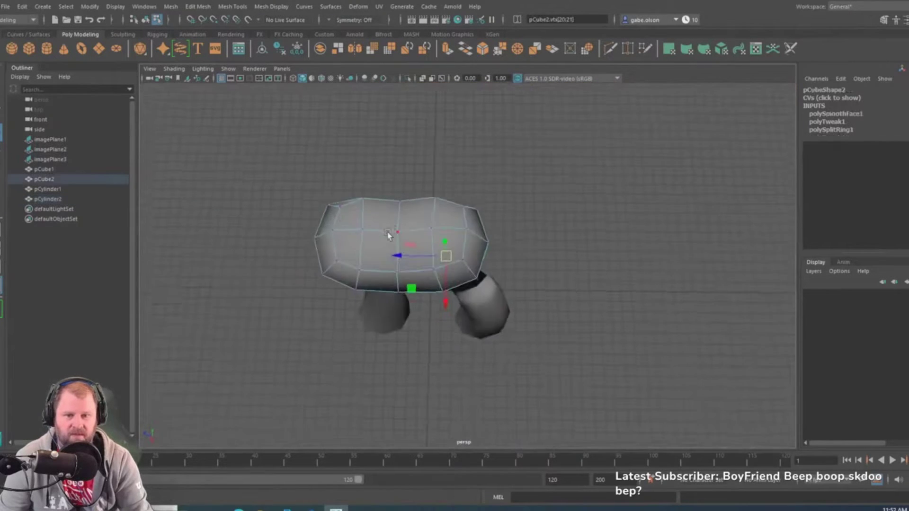
pyautogui.scroll(5, 500, 237)
pyautogui.keyDown('alt'); pyautogui.moveTo(500, 237); pyautogui.dragTo(448, 189); pyautogui.keyUp('alt')
pyautogui.moveTo(448, 188); pyautogui.dragTo(400, 104, button='right')
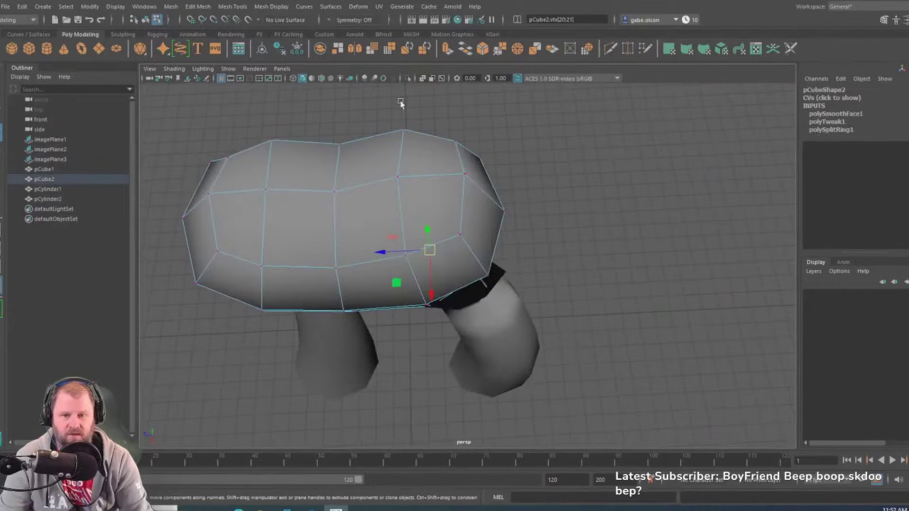
pyautogui.moveTo(543, 326); pyautogui.dragTo(578, 303)
pyautogui.keyDown('alt'); pyautogui.moveTo(517, 270); pyautogui.dragTo(430, 266); pyautogui.keyUp('alt')
pyautogui.press('e')
pyautogui.press('r')
# Reselect the rear half of the body's vertices, scale them slightly and return to the Move tool
pyautogui.keyDown('alt'); pyautogui.moveTo(464, 240); pyautogui.dragTo(396, 214); pyautogui.keyUp('alt')
pyautogui.keyDown('alt'); pyautogui.moveTo(508, 287); pyautogui.dragTo(265, 227); pyautogui.keyUp('alt')
pyautogui.moveTo(344, 87); pyautogui.dragTo(501, 310)
pyautogui.keyDown('alt'); pyautogui.moveTo(501, 310); pyautogui.dragTo(677, 327); pyautogui.keyUp('alt')
pyautogui.moveTo(475, 252); pyautogui.dragTo(474, 253)
pyautogui.press('w')
pyautogui.keyDown('alt'); pyautogui.moveTo(516, 298); pyautogui.dragTo(438, 266); pyautogui.keyUp('alt')
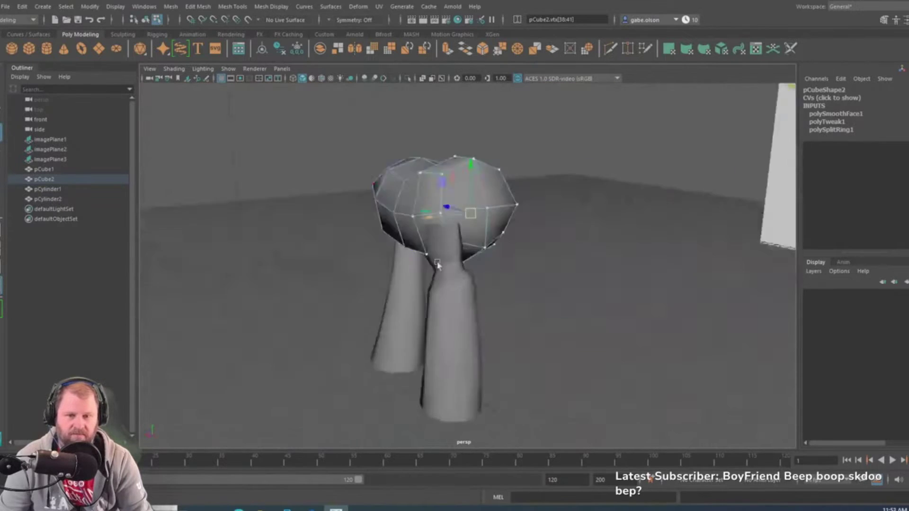
pyautogui.keyDown('alt'); pyautogui.moveTo(437, 265); pyautogui.dragTo(535, 322, button='right'); pyautogui.keyUp('alt')
# Adjust the sideways position of the hind leg's inner top vertices inside the body
pyautogui.click(421, 201)
pyautogui.keyDown('alt'); pyautogui.moveTo(410, 241); pyautogui.dragTo(475, 204); pyautogui.keyUp('alt')
pyautogui.moveTo(474, 204); pyautogui.dragTo(372, 201, button='right')
pyautogui.keyDown('alt'); pyautogui.moveTo(372, 201); pyautogui.dragTo(381, 163); pyautogui.keyUp('alt')
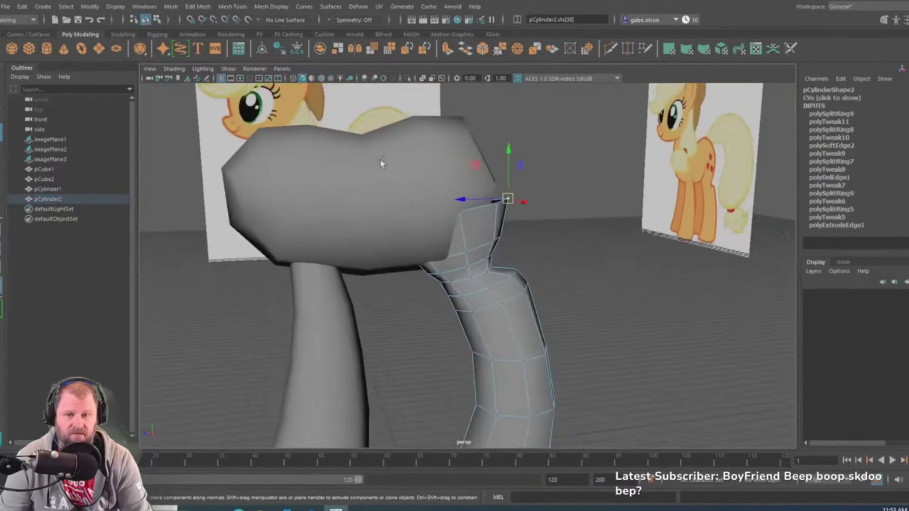
pyautogui.moveTo(438, 243); pyautogui.dragTo(439, 243)
pyautogui.keyDown('alt'); pyautogui.moveTo(438, 242); pyautogui.dragTo(406, 247); pyautogui.keyUp('alt')
pyautogui.click(439, 241)
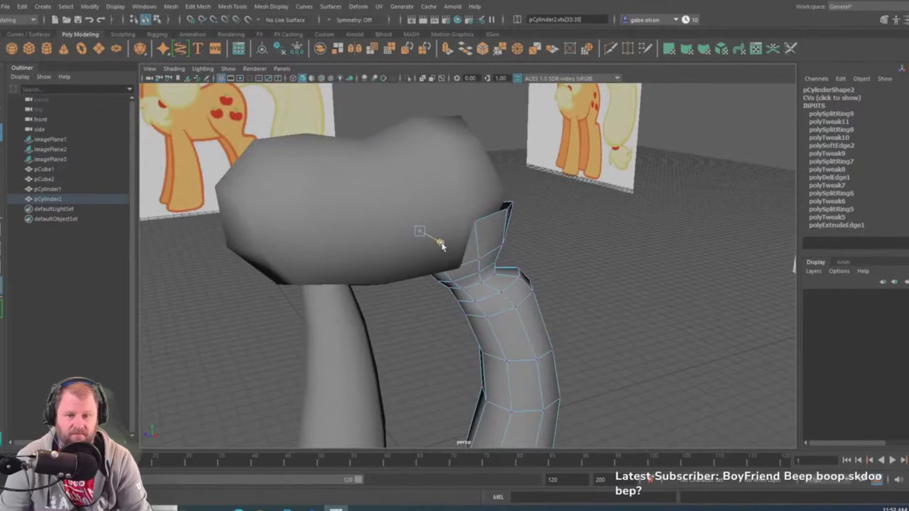
pyautogui.keyDown('alt'); pyautogui.moveTo(486, 244); pyautogui.dragTo(476, 262); pyautogui.keyUp('alt')
# Examine the hind leg and its attachment to the body from several angles
pyautogui.scroll(-5, 476, 262)
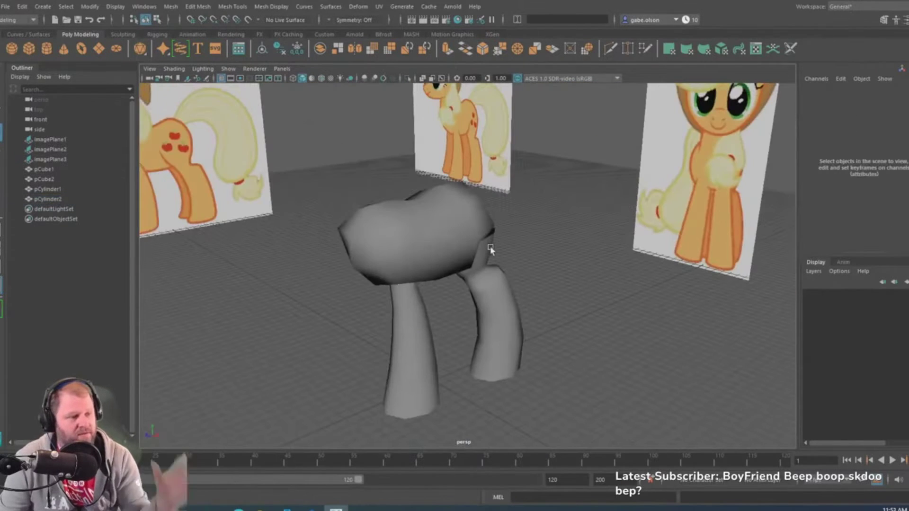
pyautogui.keyDown('alt'); pyautogui.moveTo(541, 288); pyautogui.dragTo(493, 266, button='right'); pyautogui.keyUp('alt')
pyautogui.keyDown('alt'); pyautogui.moveTo(493, 265); pyautogui.dragTo(456, 262); pyautogui.keyUp('alt')
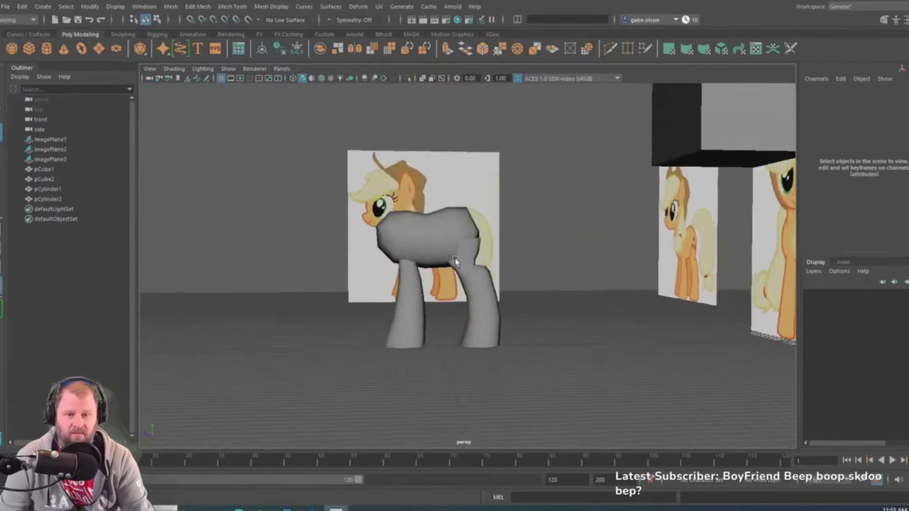
pyautogui.keyDown('alt'); pyautogui.moveTo(478, 289); pyautogui.dragTo(674, 372, button='right'); pyautogui.keyUp('alt')
pyautogui.click(511, 316)
pyautogui.keyDown('alt'); pyautogui.moveTo(590, 319); pyautogui.dragTo(547, 322); pyautogui.keyUp('alt')
pyautogui.scroll(2, 548, 323)
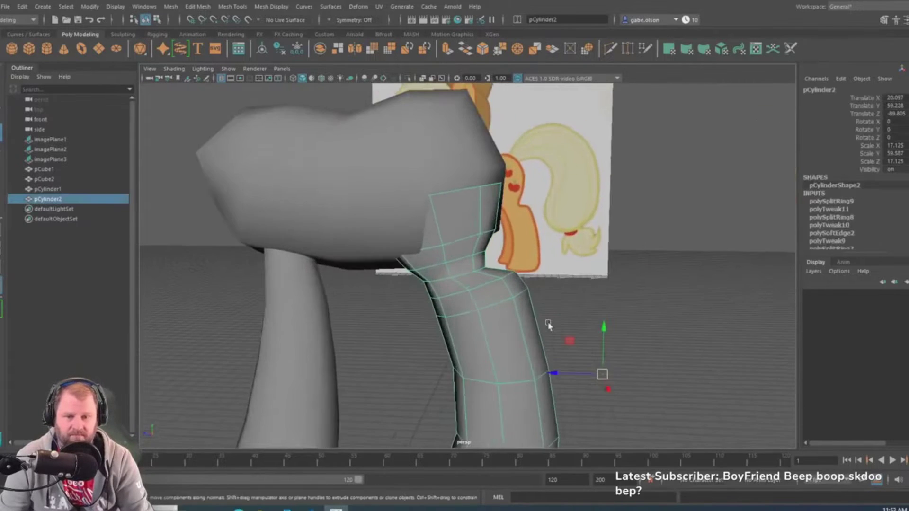
pyautogui.scroll(-2, 528, 326)
pyautogui.scroll(5, 433, 303)
pyautogui.keyDown('alt'); pyautogui.moveTo(433, 303); pyautogui.dragTo(453, 281); pyautogui.keyUp('alt')
# Adjust the front vertex pairs of the two loops below the hind leg's bend to fit the side reference
pyautogui.press('space')
pyautogui.press('space')
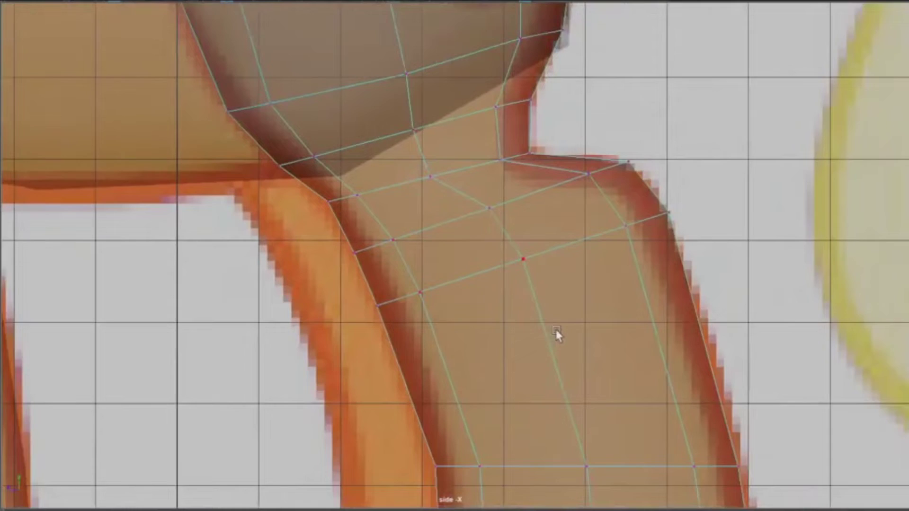
pyautogui.keyDown('alt'); pyautogui.moveTo(555, 330); pyautogui.dragTo(557, 290, button='middle'); pyautogui.keyUp('alt')
pyautogui.scroll(-1, 470, 339)
pyautogui.keyDown('alt'); pyautogui.moveTo(470, 339); pyautogui.dragTo(479, 406, button='middle'); pyautogui.keyUp('alt')
pyautogui.scroll(4, 479, 406)
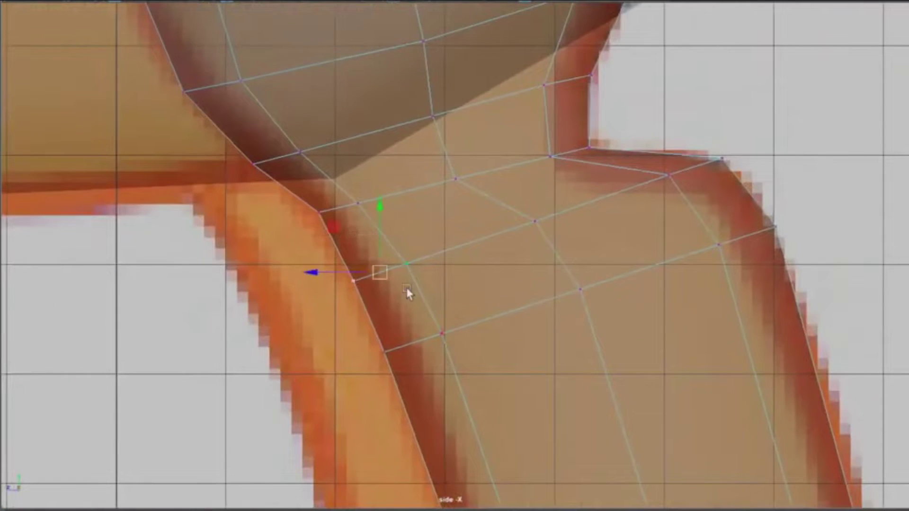
pyautogui.scroll(-3, 338, 272)
pyautogui.moveTo(390, 334); pyautogui.dragTo(456, 298)
pyautogui.moveTo(362, 315); pyautogui.dragTo(364, 314)
# Leave vertex editing on the hind leg, clear the selection and check the shape in the perspective view
pyautogui.scroll(-3, 439, 300)
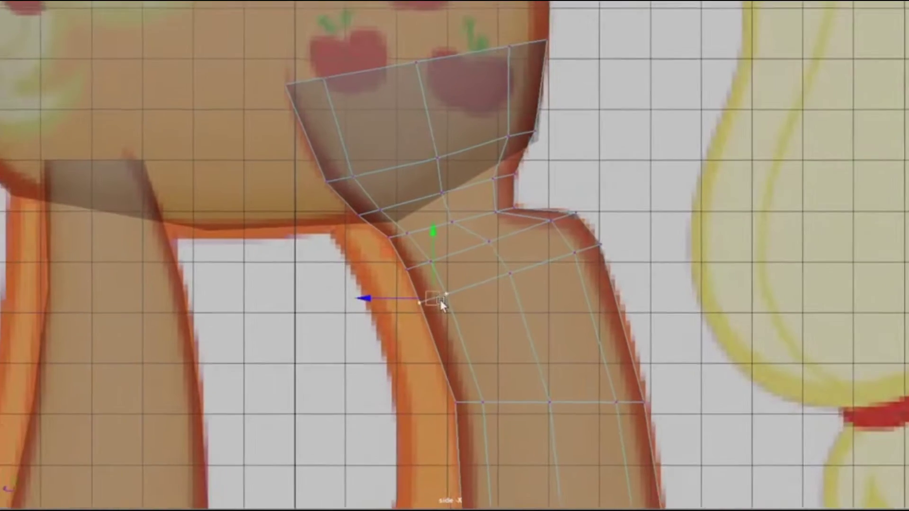
pyautogui.keyDown('alt'); pyautogui.moveTo(439, 300); pyautogui.dragTo(428, 307, button='middle'); pyautogui.keyUp('alt')
pyautogui.press('space')
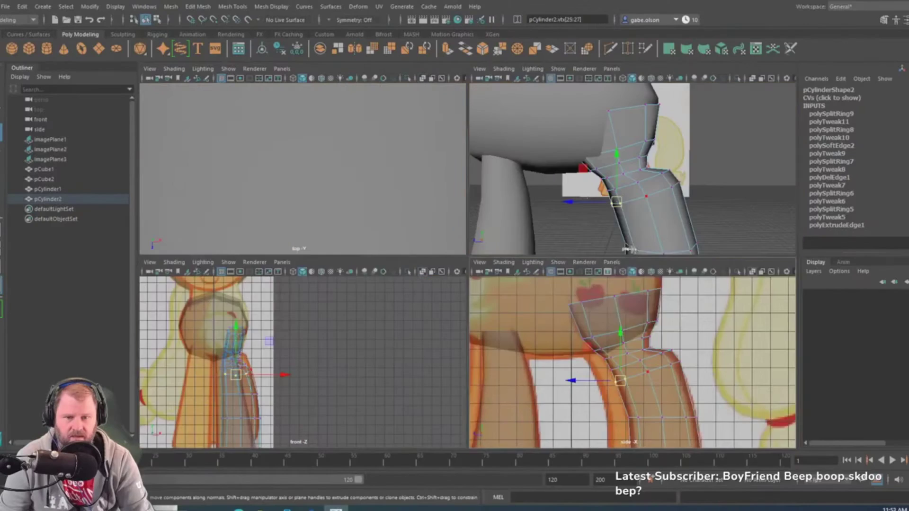
pyautogui.press('space')
pyautogui.keyDown('alt'); pyautogui.moveTo(632, 252); pyautogui.dragTo(456, 337); pyautogui.keyUp('alt')
pyautogui.moveTo(456, 335); pyautogui.dragTo(503, 227, button='right')
pyautogui.click(627, 315)
pyautogui.keyDown('alt'); pyautogui.moveTo(627, 315); pyautogui.dragTo(607, 343); pyautogui.keyUp('alt')
# Preview the body and both legs as smoothed meshes and inspect how they join
pyautogui.click(466, 362)
pyautogui.click(669, 270)
pyautogui.keyDown('alt'); pyautogui.moveTo(670, 270); pyautogui.dragTo(366, 274); pyautogui.keyUp('alt')
pyautogui.click(426, 276)
pyautogui.click(694, 278)
pyautogui.keyDown('alt'); pyautogui.moveTo(694, 278); pyautogui.dragTo(630, 268, button='right'); pyautogui.keyUp('alt')
pyautogui.keyDown('alt'); pyautogui.moveTo(630, 269); pyautogui.dragTo(638, 303); pyautogui.keyUp('alt')
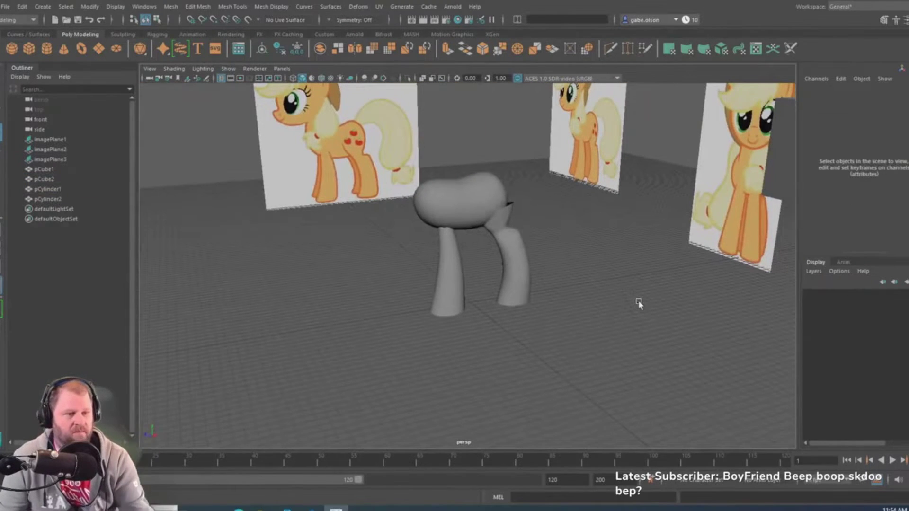
pyautogui.keyDown('alt'); pyautogui.moveTo(225, 240); pyautogui.dragTo(463, 220, button='right'); pyautogui.keyUp('alt')
pyautogui.keyDown('alt'); pyautogui.moveTo(473, 220); pyautogui.dragTo(444, 229); pyautogui.keyUp('alt')
pyautogui.keyDown('alt'); pyautogui.moveTo(445, 229); pyautogui.dragTo(538, 266, button='right'); pyautogui.keyUp('alt')
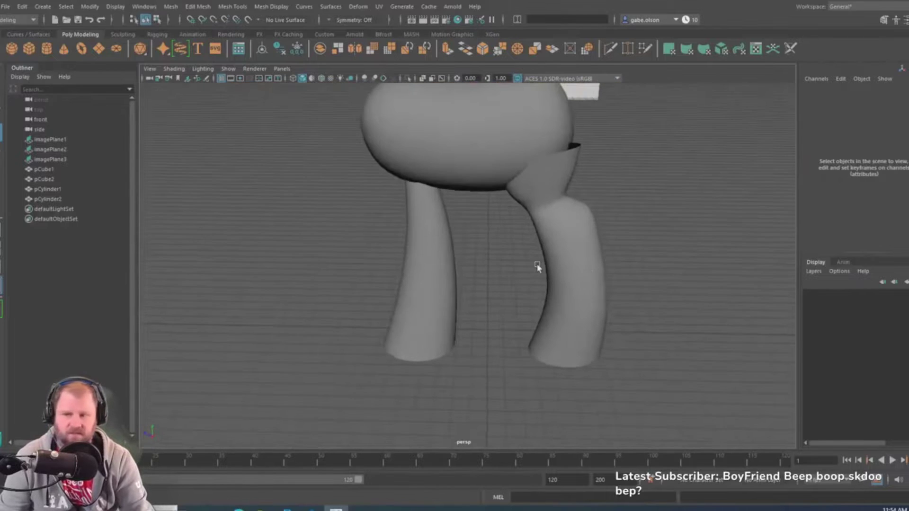
# Scale the vertices at the body's front end narrower sideways so the body tapers toward the front
pyautogui.moveTo(572, 229); pyautogui.dragTo(413, 172)
pyautogui.moveTo(337, 112); pyautogui.dragTo(459, 232)
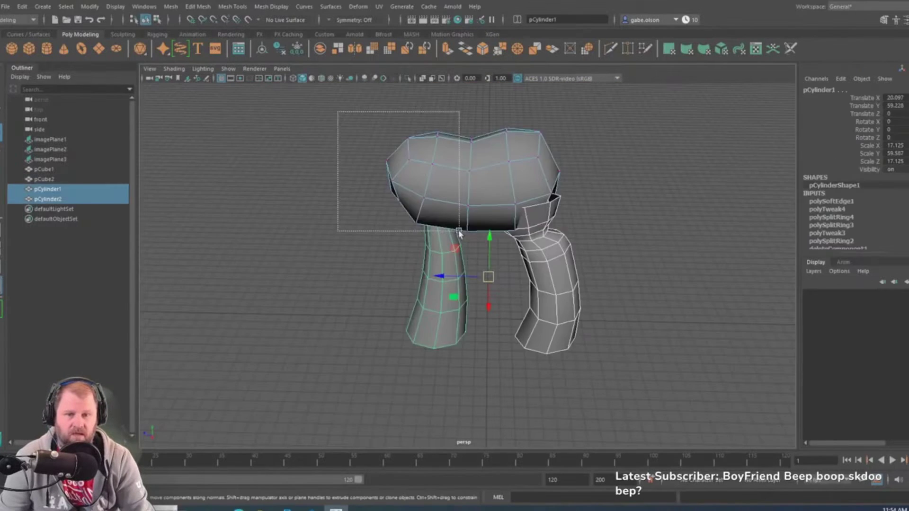
pyautogui.keyDown('alt'); pyautogui.moveTo(390, 228); pyautogui.dragTo(413, 245); pyautogui.keyUp('alt')
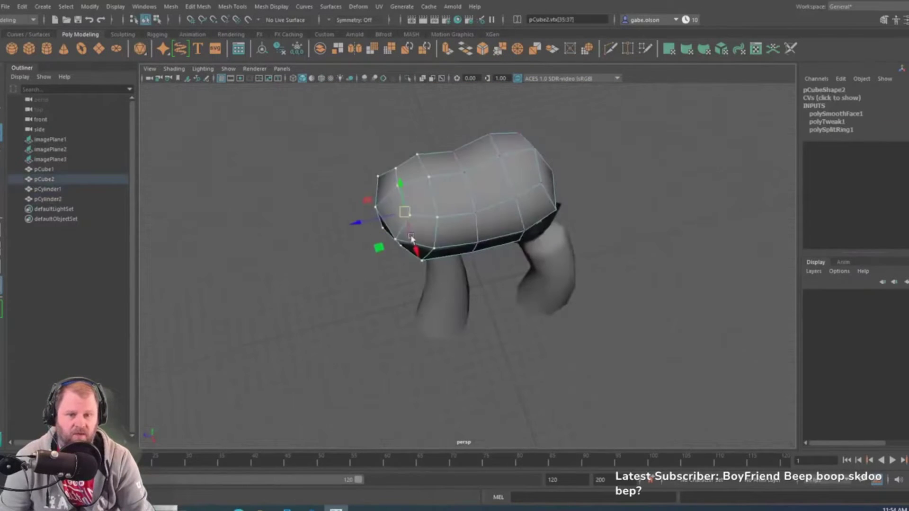
pyautogui.keyDown('alt'); pyautogui.moveTo(525, 187); pyautogui.dragTo(380, 168); pyautogui.keyUp('alt')
pyautogui.keyDown('alt'); pyautogui.moveTo(380, 167); pyautogui.dragTo(523, 263, button='right'); pyautogui.keyUp('alt')
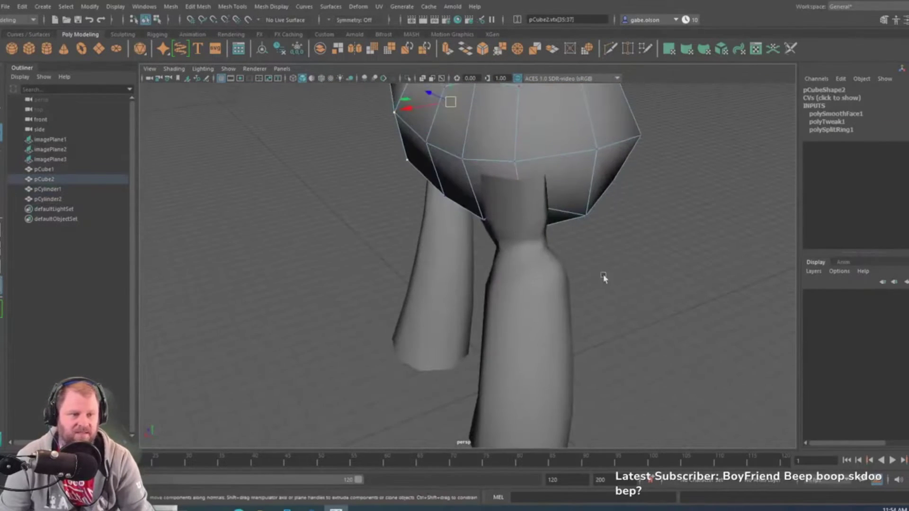
pyautogui.keyDown('alt'); pyautogui.moveTo(615, 269); pyautogui.dragTo(546, 224, button='right'); pyautogui.keyUp('alt')
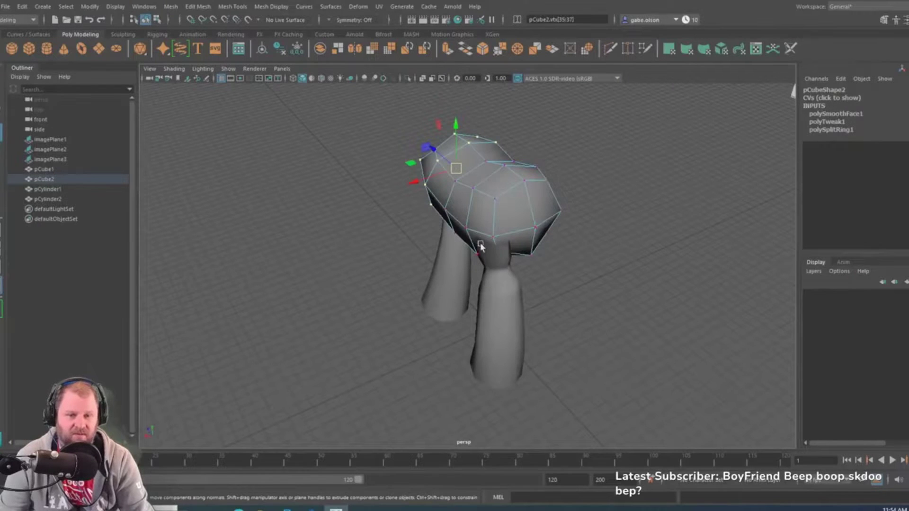
pyautogui.keyDown('alt'); pyautogui.moveTo(501, 253); pyautogui.dragTo(489, 304); pyautogui.keyUp('alt')
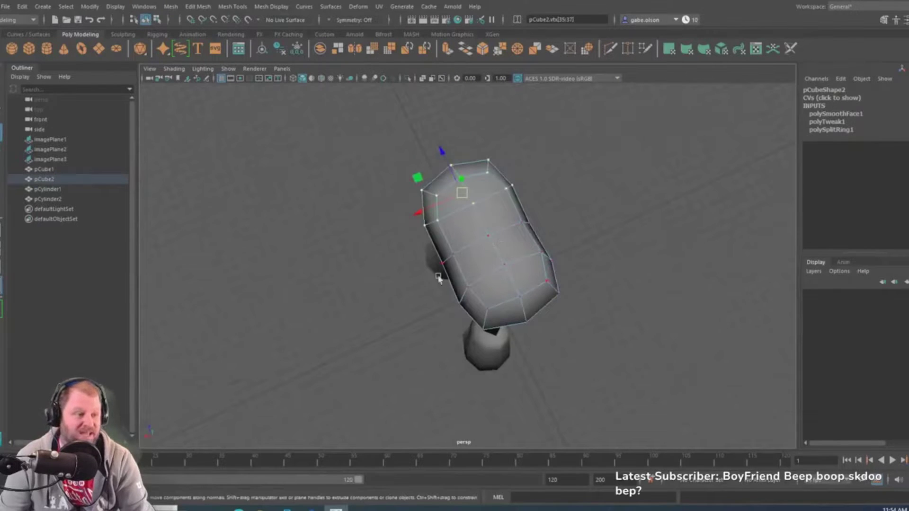
pyautogui.keyDown('alt'); pyautogui.moveTo(471, 263); pyautogui.dragTo(451, 252, button='right'); pyautogui.keyUp('alt')
pyautogui.keyDown('alt'); pyautogui.moveTo(451, 253); pyautogui.dragTo(487, 256); pyautogui.keyUp('alt')
pyautogui.keyDown('alt'); pyautogui.moveTo(487, 256); pyautogui.dragTo(503, 250, button='right'); pyautogui.keyUp('alt')
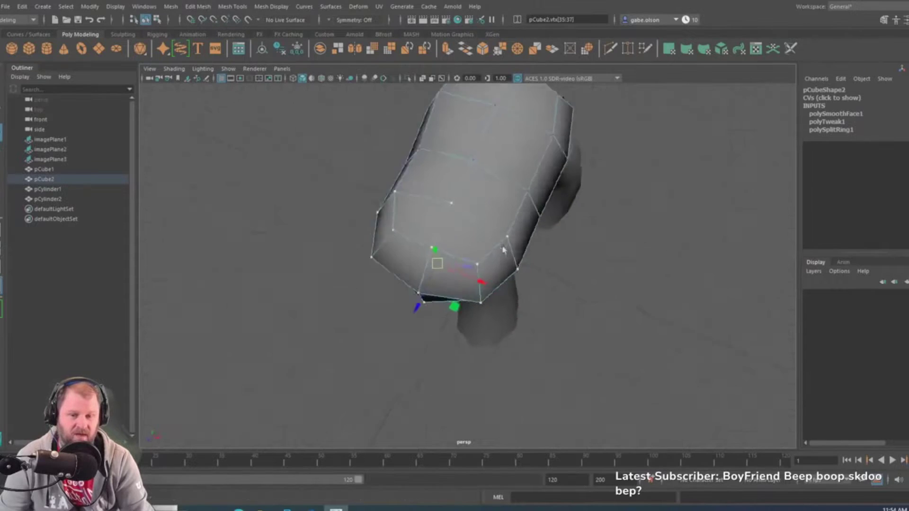
pyautogui.press('e')
pyautogui.keyDown('alt'); pyautogui.moveTo(503, 250); pyautogui.dragTo(474, 207); pyautogui.keyUp('alt')
pyautogui.press('r')
pyautogui.keyDown('alt'); pyautogui.moveTo(474, 207); pyautogui.dragTo(486, 204, button='right'); pyautogui.keyUp('alt')
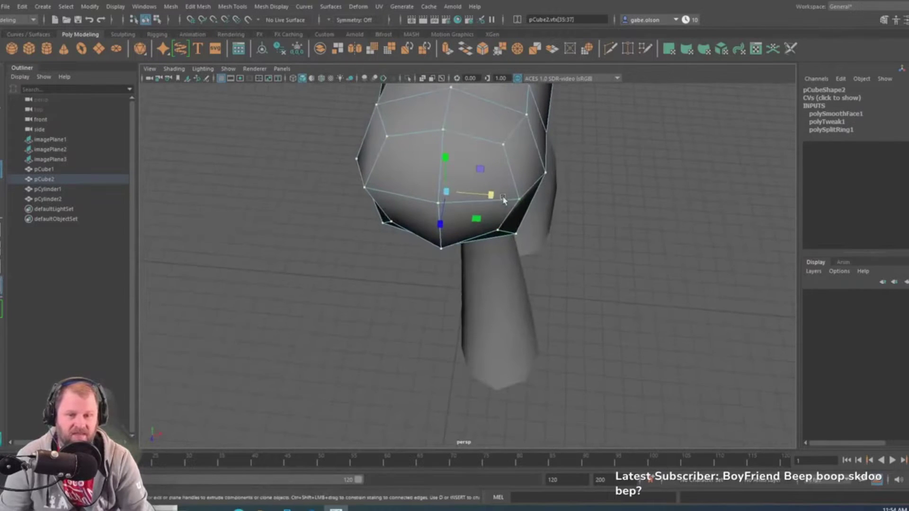
pyautogui.keyDown('alt'); pyautogui.moveTo(503, 200); pyautogui.dragTo(497, 199); pyautogui.keyUp('alt')
pyautogui.keyDown('alt'); pyautogui.moveTo(439, 174); pyautogui.dragTo(554, 318); pyautogui.keyUp('alt')
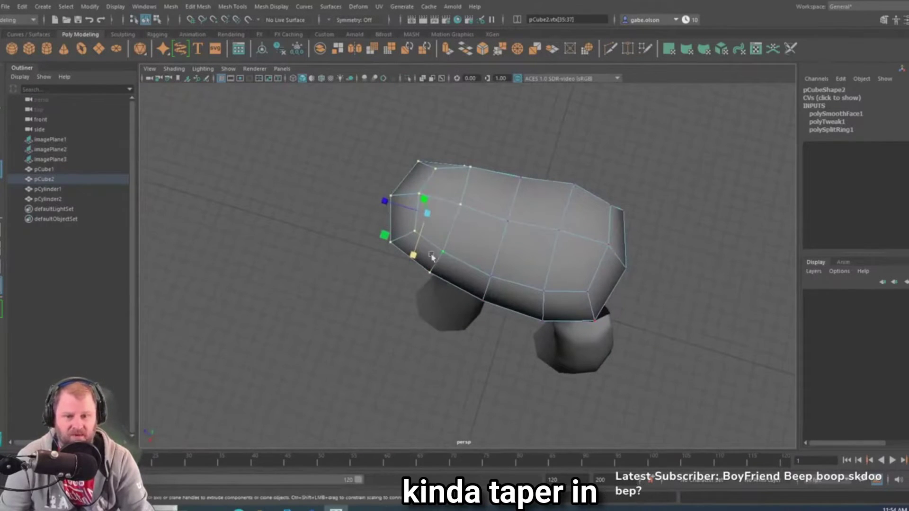
pyautogui.keyDown('alt'); pyautogui.moveTo(431, 257); pyautogui.dragTo(373, 188); pyautogui.keyUp('alt')
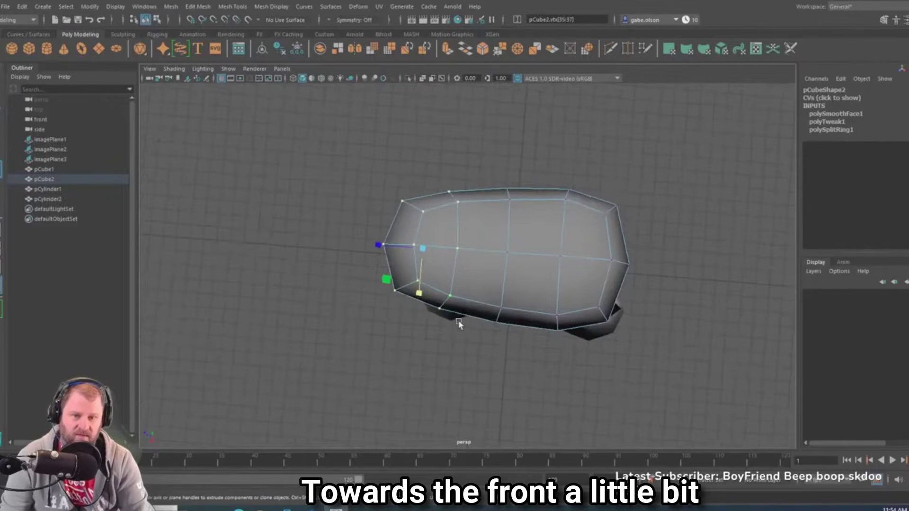
pyautogui.keyDown('alt'); pyautogui.moveTo(459, 323); pyautogui.dragTo(418, 314); pyautogui.keyUp('alt')
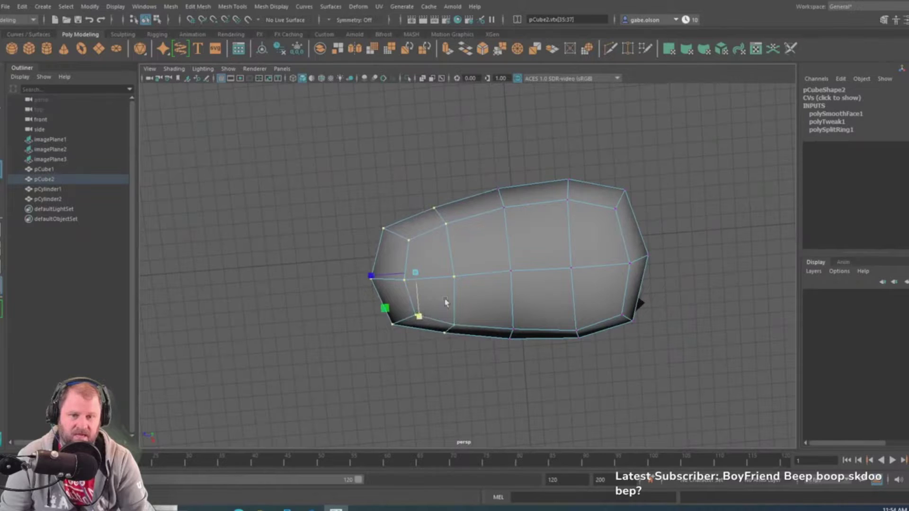
# Narrow the larger vertex selection across the front half of the body to smooth out the taper
pyautogui.moveTo(309, 126); pyautogui.dragTo(531, 395)
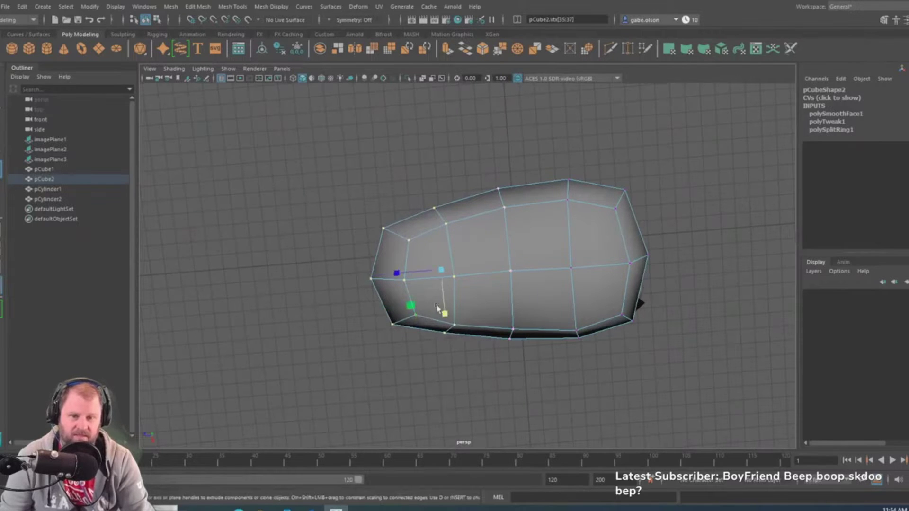
pyautogui.moveTo(446, 315); pyautogui.dragTo(502, 208)
pyautogui.keyDown('alt'); pyautogui.moveTo(454, 173); pyautogui.dragTo(455, 206); pyautogui.keyUp('alt')
# Return the body to object mode and clear the selection
pyautogui.click(471, 197)
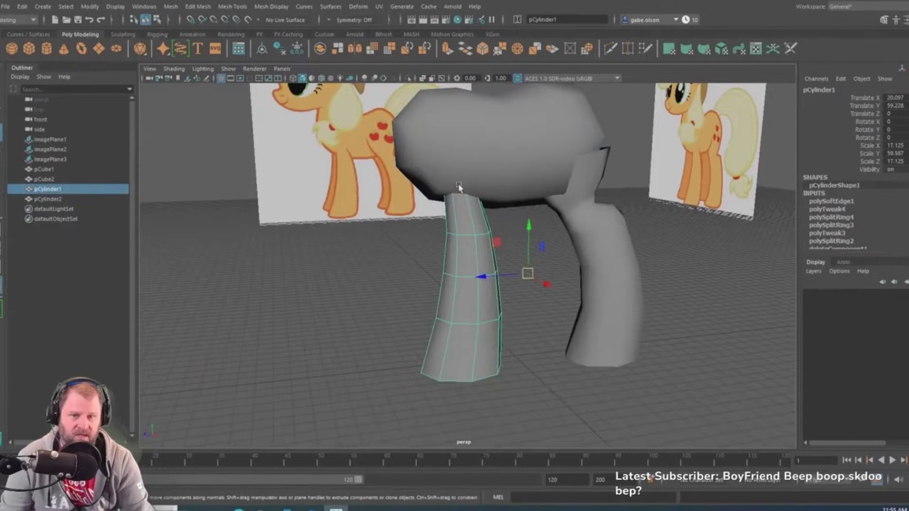
pyautogui.keyDown('alt'); pyautogui.moveTo(477, 194); pyautogui.dragTo(489, 223); pyautogui.keyUp('alt')
pyautogui.rightClick(467, 176)
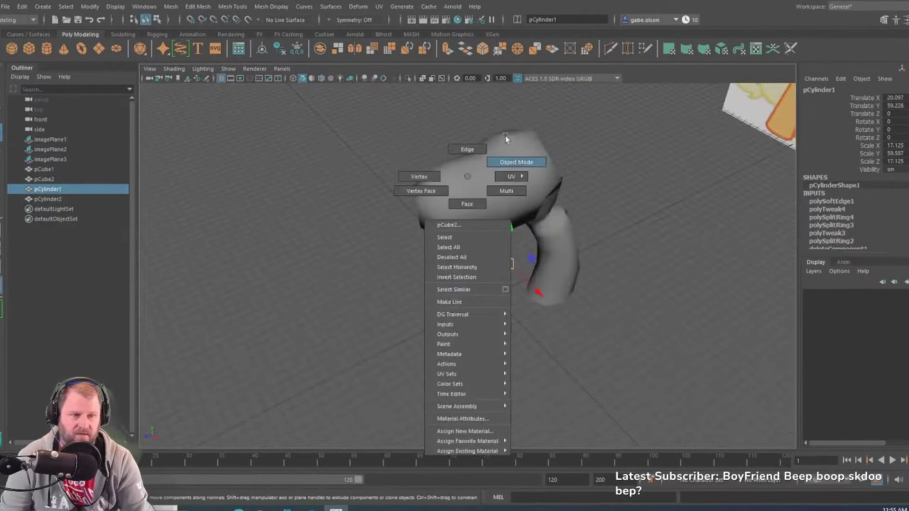
pyautogui.moveTo(505, 137); pyautogui.dragTo(502, 144, button='right')
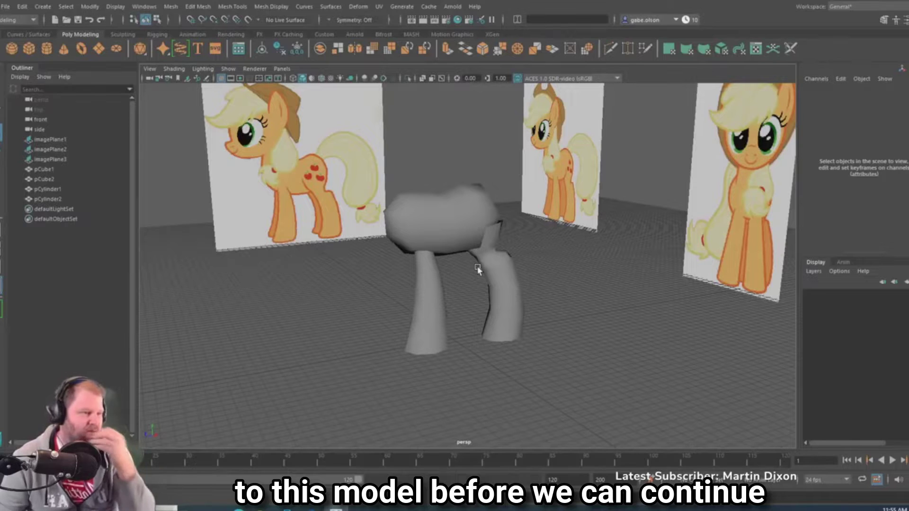
# Move the spare cube sideways over the head in the front reference, to Translate X -5.133
pyautogui.scroll(-5, 489, 278)
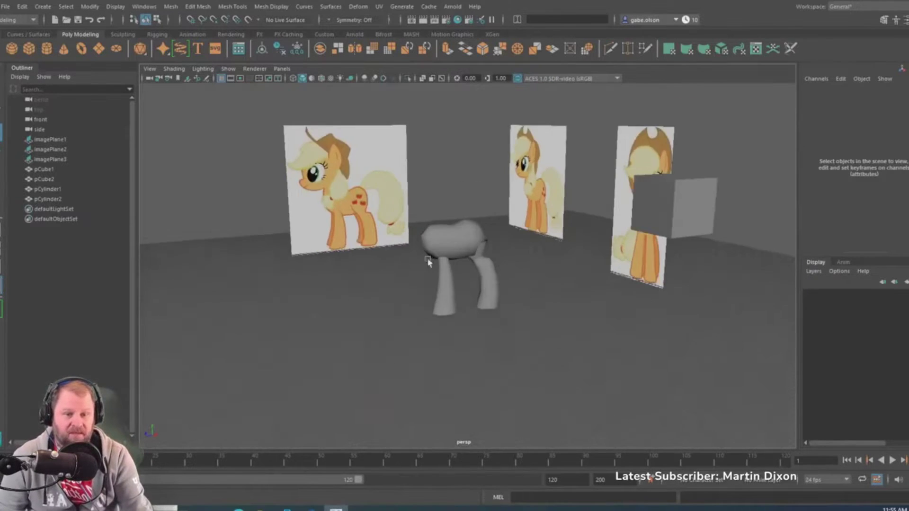
pyautogui.keyDown('alt'); pyautogui.moveTo(428, 261); pyautogui.dragTo(620, 225); pyautogui.keyUp('alt')
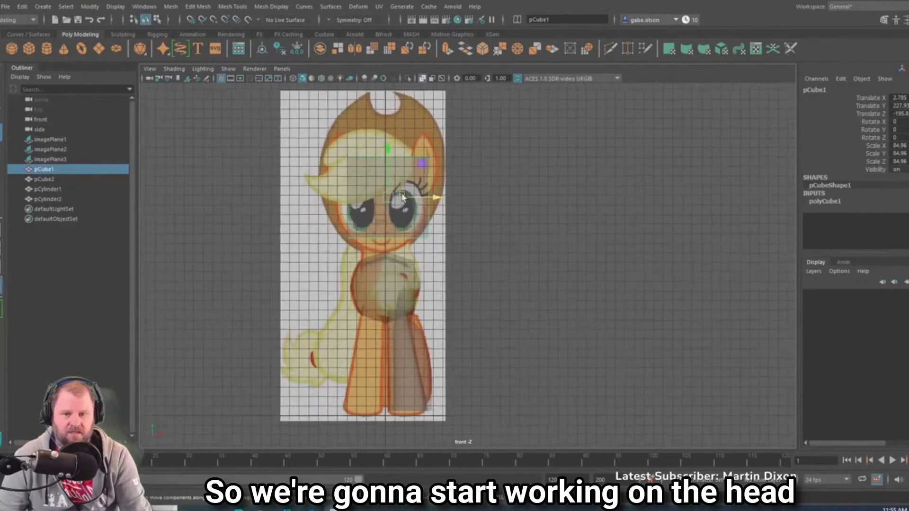
pyautogui.scroll(2, 422, 192)
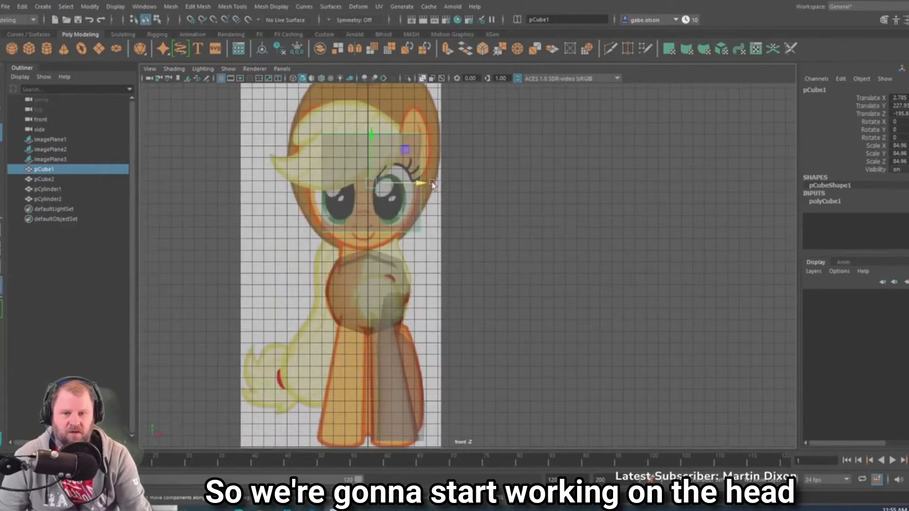
pyautogui.moveTo(422, 187); pyautogui.dragTo(411, 188)
pyautogui.scroll(6, 444, 233)
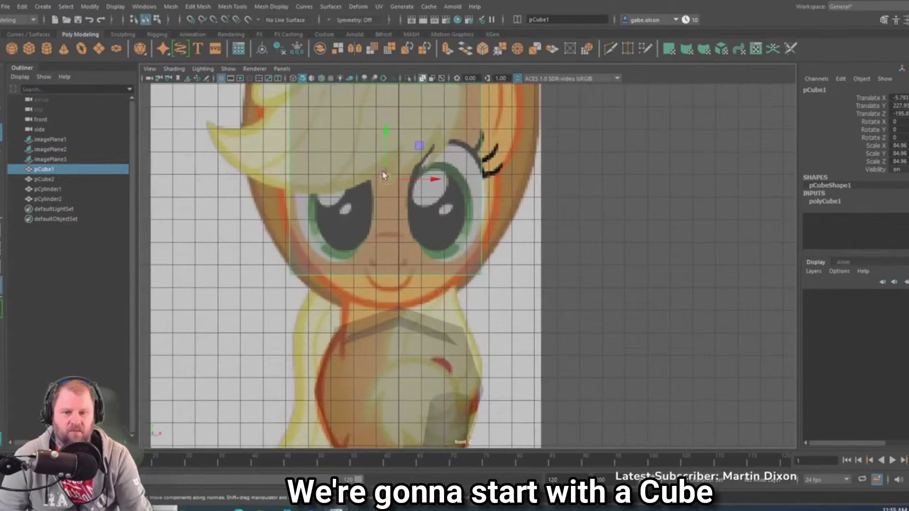
pyautogui.moveTo(428, 181); pyautogui.dragTo(436, 179)
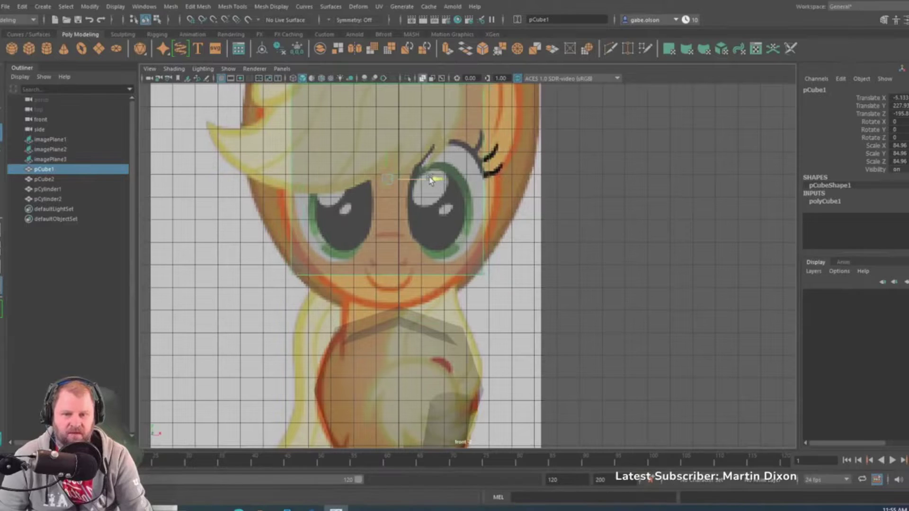
pyautogui.scroll(-2, 454, 252)
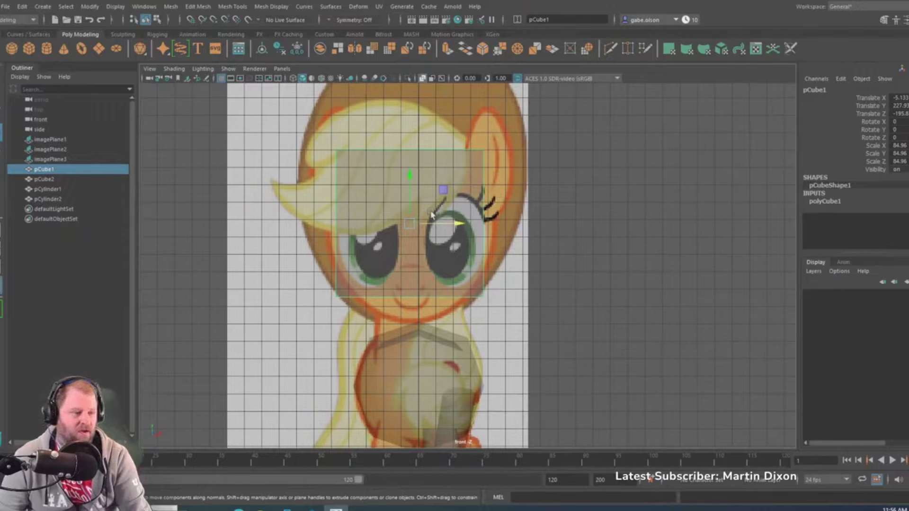
pyautogui.keyDown('alt'); pyautogui.moveTo(430, 214); pyautogui.dragTo(434, 234, button='middle'); pyautogui.keyUp('alt')
# Scale the cube to the head in the front view, about 92.8 wide and 113.4 tall, and raise it slightly
pyautogui.press('space')
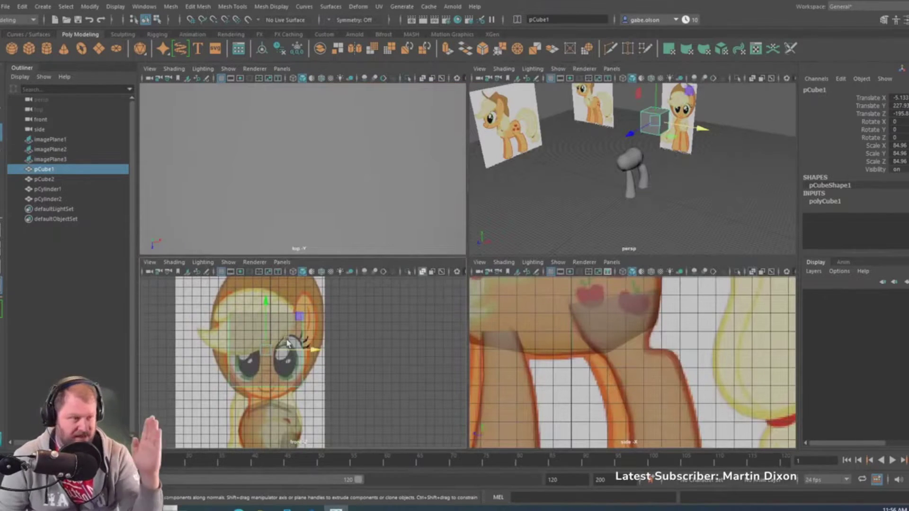
pyautogui.press('space')
pyautogui.keyDown('alt'); pyautogui.moveTo(611, 190); pyautogui.dragTo(515, 215); pyautogui.keyUp('alt')
pyautogui.press('space')
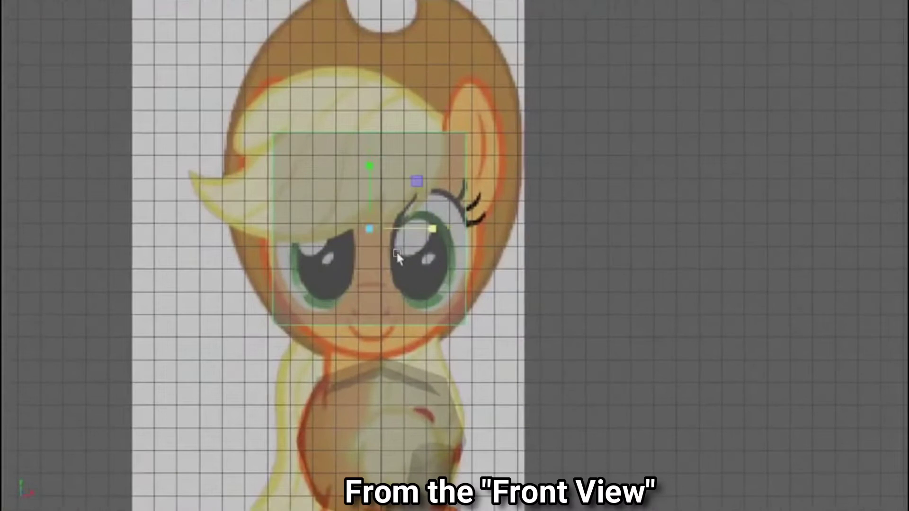
pyautogui.moveTo(374, 233); pyautogui.dragTo(390, 234)
pyautogui.press('e')
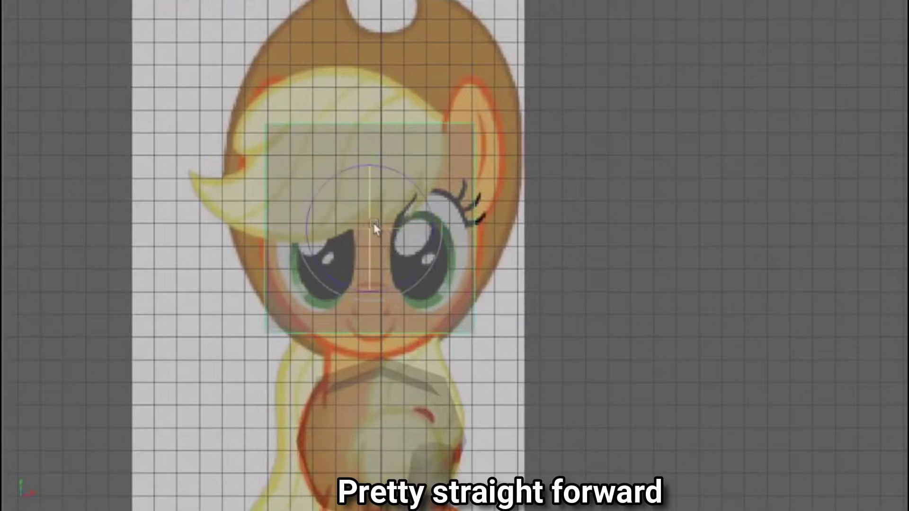
pyautogui.press('r')
pyautogui.moveTo(371, 173)
pyautogui.mouseDown()
pyautogui.moveTo(381, 157)
pyautogui.moveTo(376, 164)
pyautogui.mouseUp()
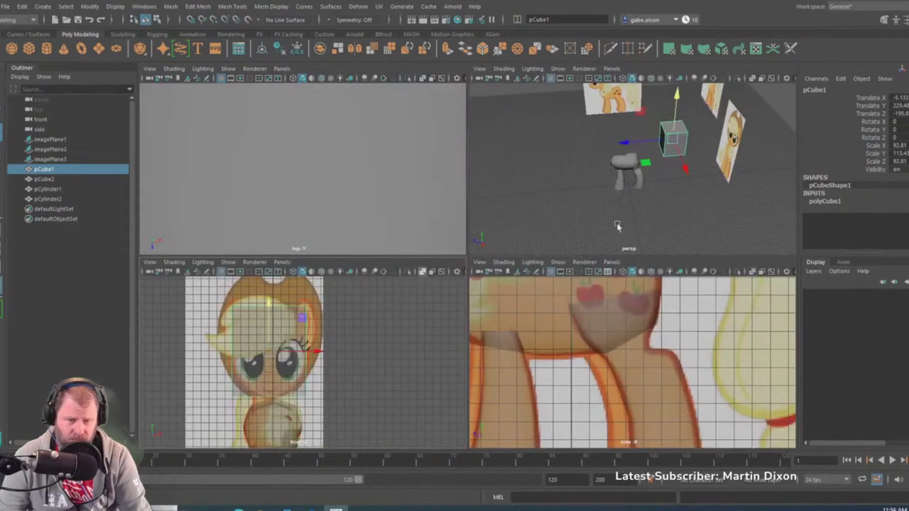
# Move the cube along its depth onto Applejack's head in the side view reference
pyautogui.press('space')
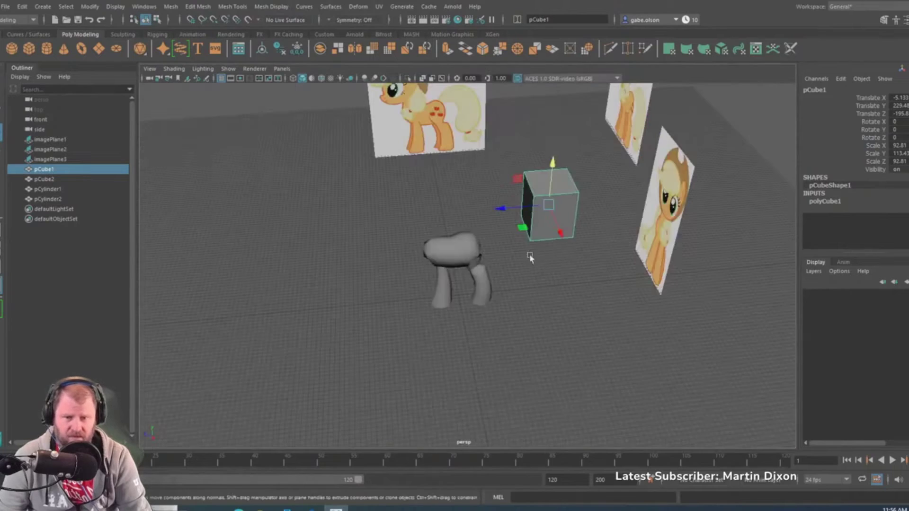
pyautogui.press('f')
pyautogui.press('space')
pyautogui.press('space')
pyautogui.press('space')
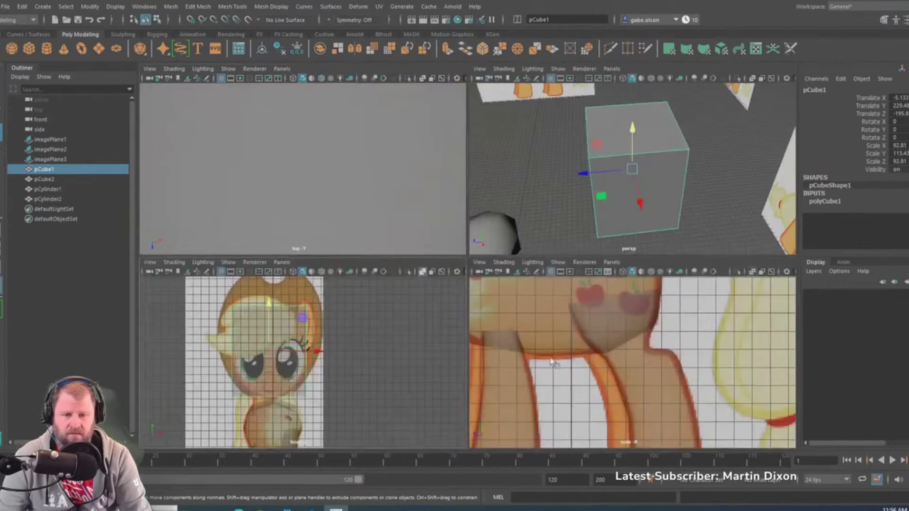
pyautogui.press('space')
pyautogui.scroll(-5, 580, 358)
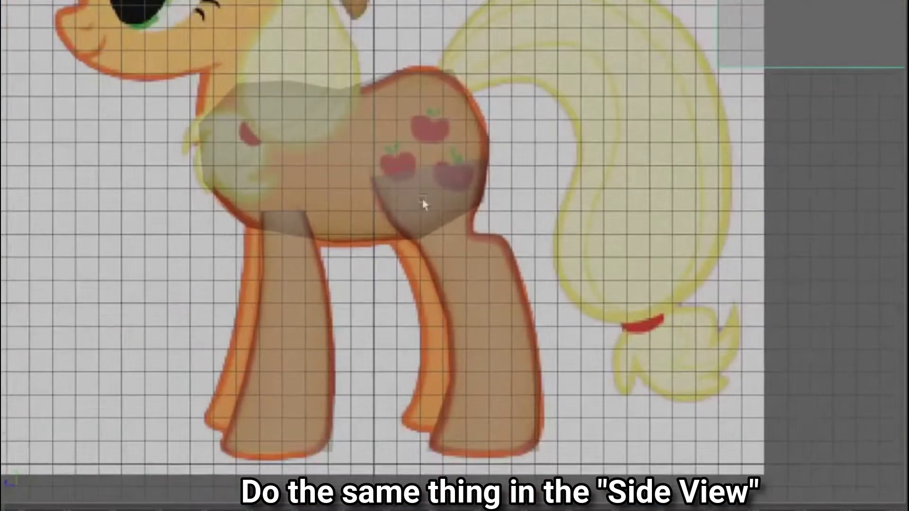
pyautogui.scroll(-4, 423, 200)
pyautogui.keyDown('alt'); pyautogui.moveTo(428, 232); pyautogui.dragTo(554, 416, button='middle'); pyautogui.keyUp('alt')
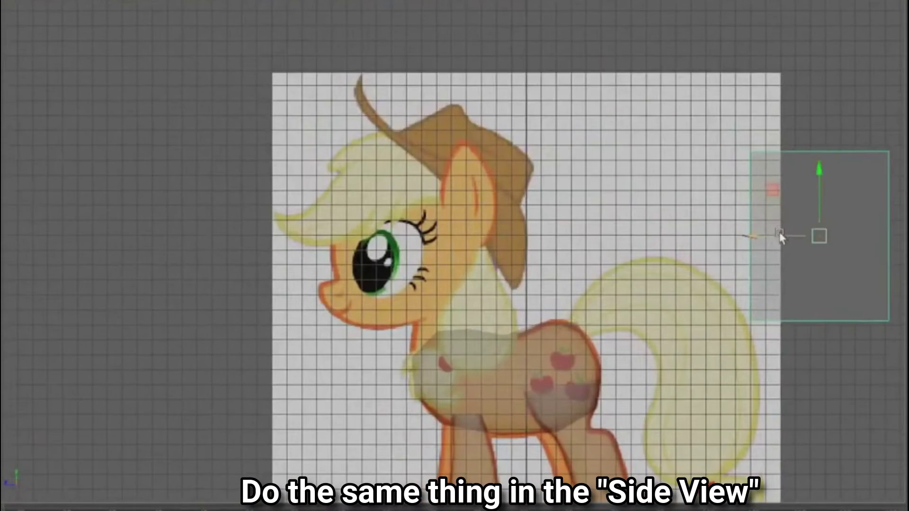
pyautogui.moveTo(816, 235); pyautogui.dragTo(418, 252)
pyautogui.scroll(3, 431, 274)
pyautogui.keyDown('alt'); pyautogui.moveTo(430, 275); pyautogui.dragTo(512, 308, button='middle'); pyautogui.keyUp('alt')
# Scale the head cube to 98.456 × 120.335 × 105.02 and shift it vertically to Translate Y 232.953 to fit the side reference
pyautogui.press('r')
pyautogui.moveTo(465, 279)
pyautogui.mouseDown()
pyautogui.moveTo(475, 280)
pyautogui.moveTo(471, 269)
pyautogui.mouseUp()
pyautogui.press('w')
pyautogui.press('r')
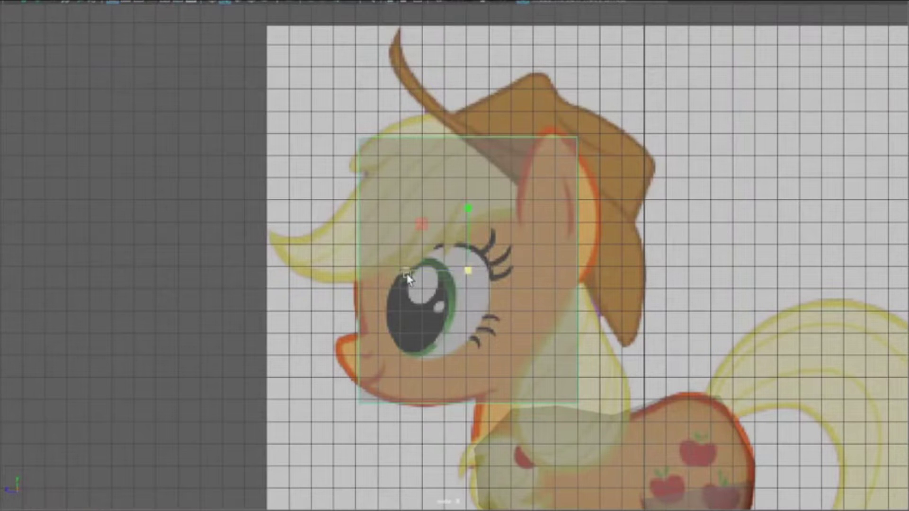
pyautogui.moveTo(407, 275); pyautogui.dragTo(403, 274)
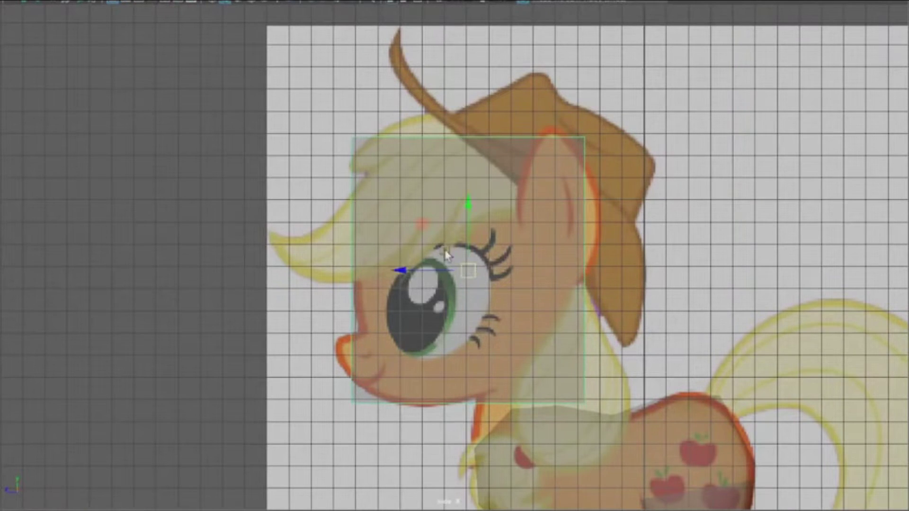
pyautogui.moveTo(468, 205); pyautogui.dragTo(471, 209)
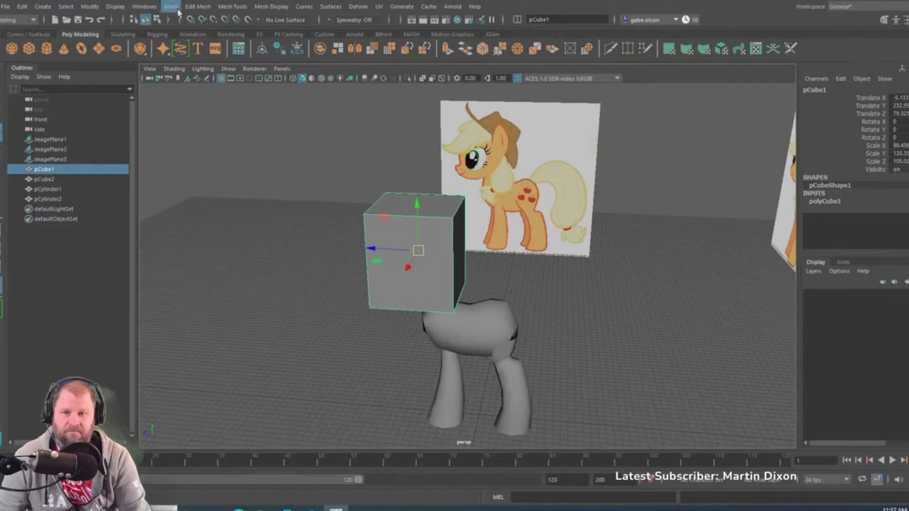
# Smooth the head cube with 1 division and check its outline against the front and side references
pyautogui.click(176, 8)
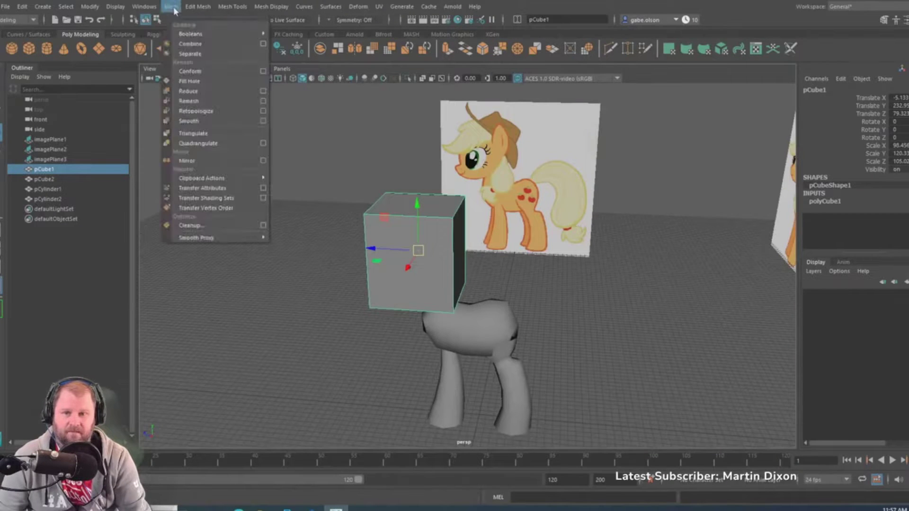
pyautogui.click(206, 122)
pyautogui.keyDown('alt'); pyautogui.moveTo(457, 260); pyautogui.dragTo(480, 260); pyautogui.keyUp('alt')
pyautogui.press('space')
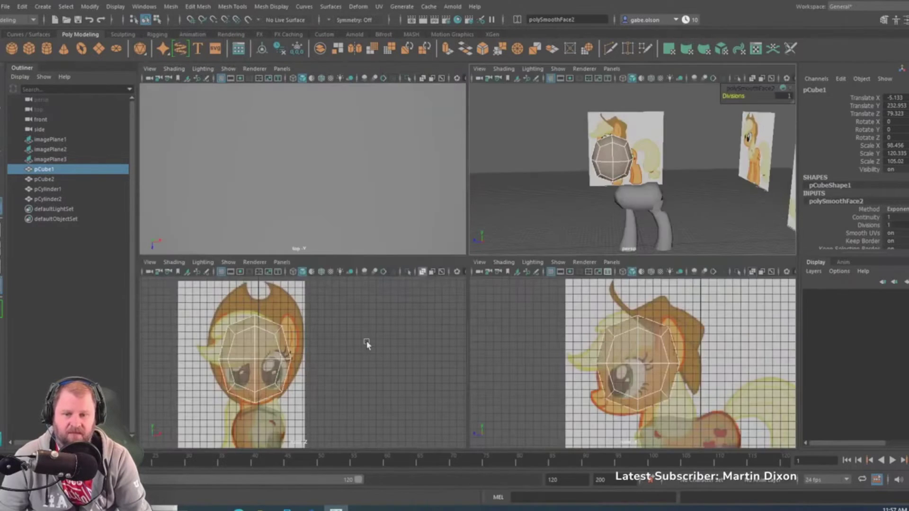
pyautogui.press('space')
pyautogui.scroll(-2, 336, 286)
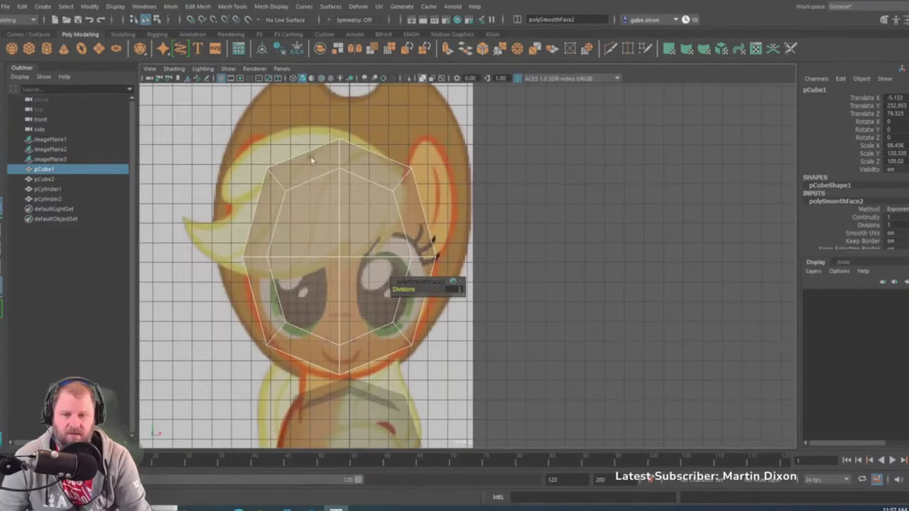
pyautogui.press('space')
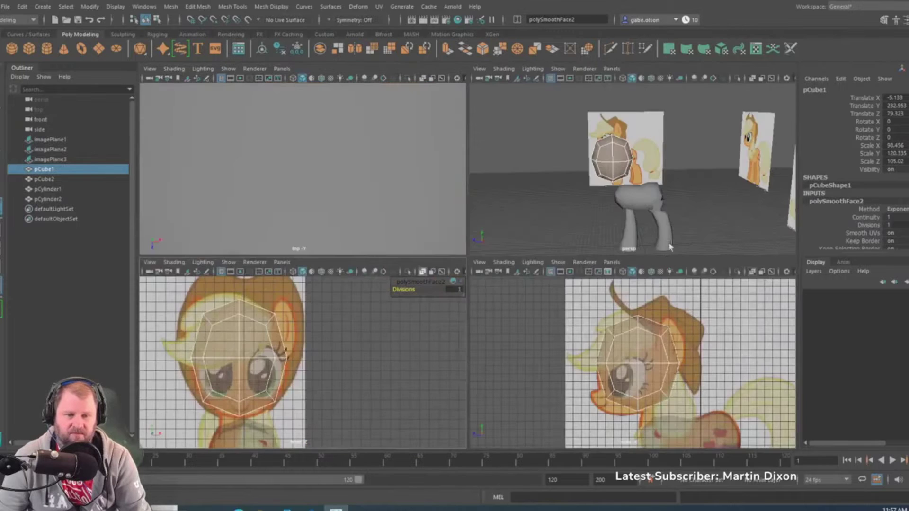
# Reduce the head mesh's height to Scale Y 116.354 and position it at Translate Y 230.132 against the side reference
pyautogui.press('space')
pyautogui.press('space')
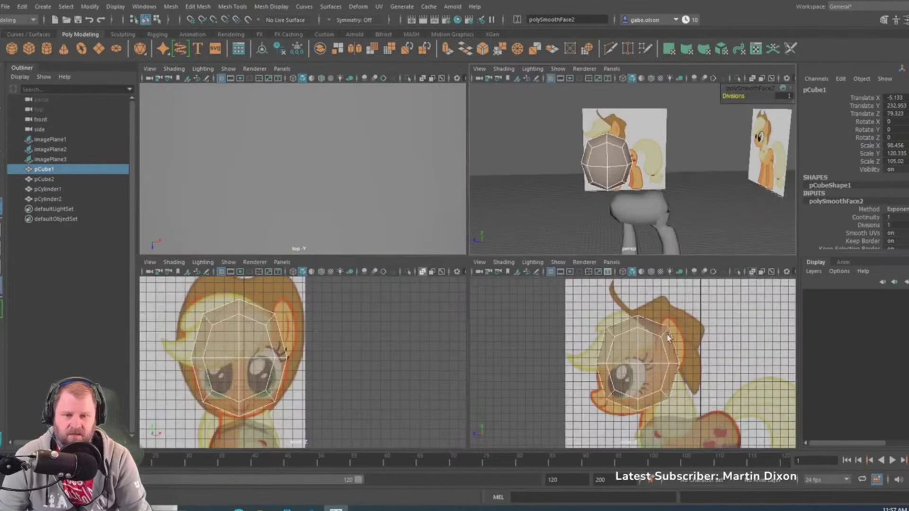
pyautogui.press('space')
pyautogui.scroll(2, 533, 168)
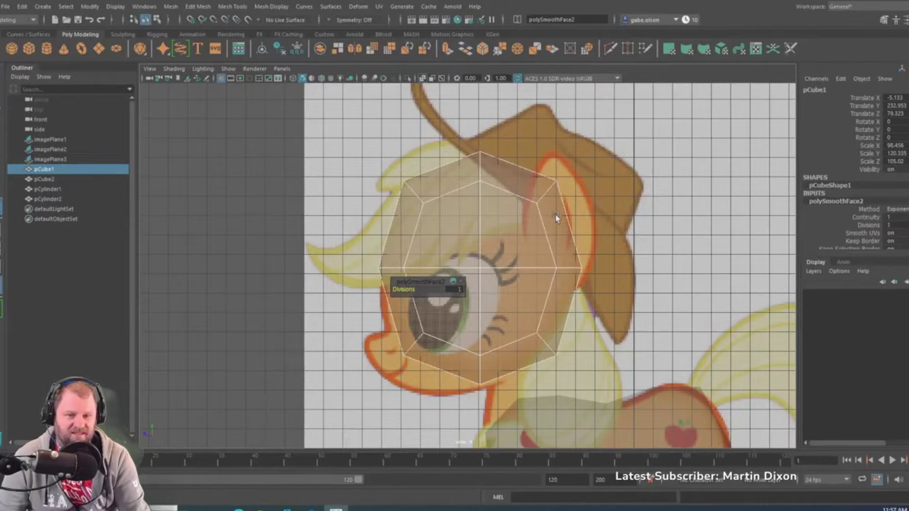
pyautogui.press('w')
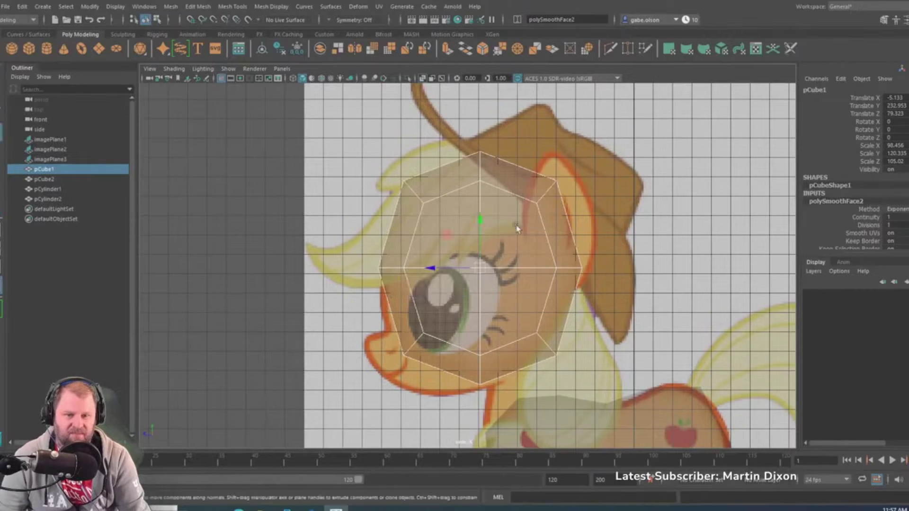
pyautogui.press('e')
pyautogui.press('r')
pyautogui.moveTo(479, 226); pyautogui.dragTo(484, 237)
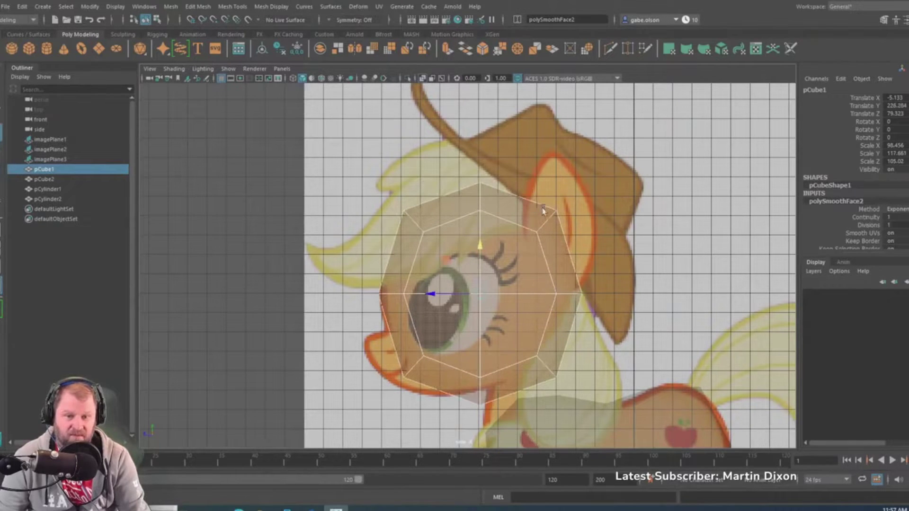
pyautogui.press('e')
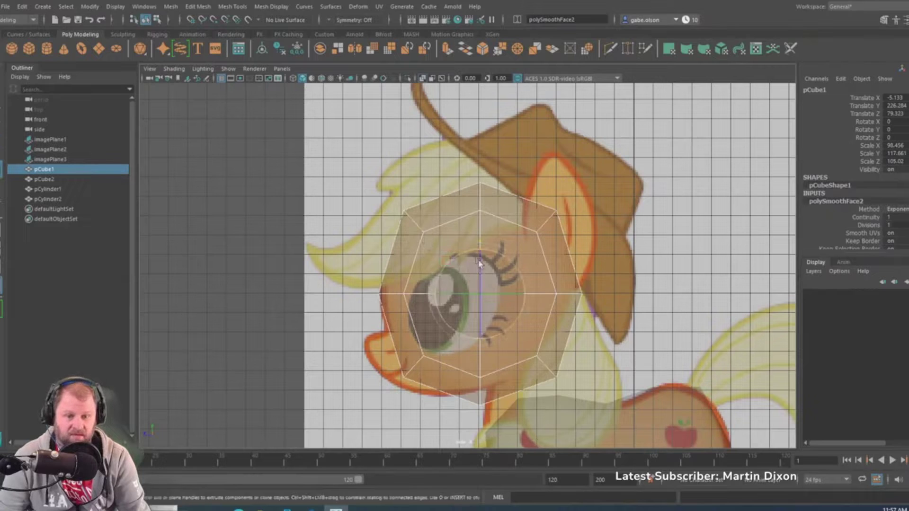
pyautogui.press('r')
pyautogui.moveTo(480, 252); pyautogui.dragTo(484, 248)
pyautogui.press('w')
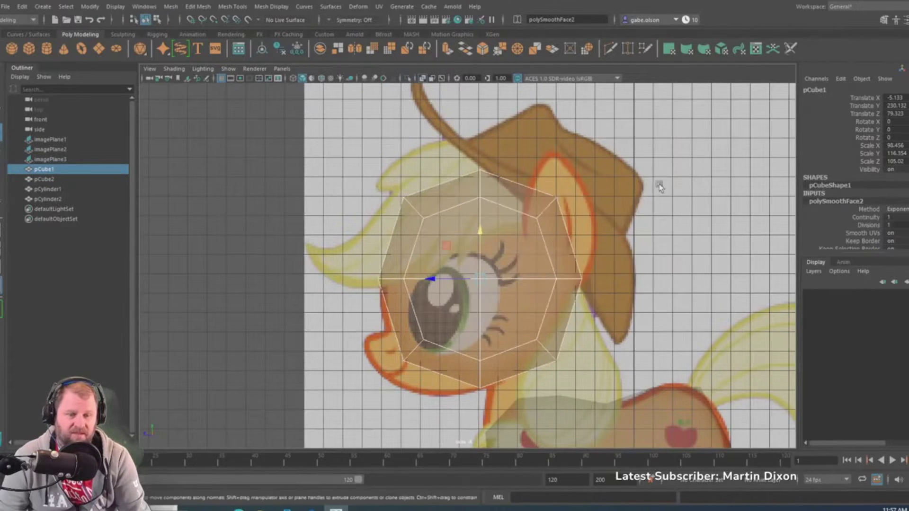
pyautogui.press('space')
pyautogui.press('space')
pyautogui.keyDown('alt'); pyautogui.moveTo(643, 205); pyautogui.dragTo(560, 264); pyautogui.keyUp('alt')
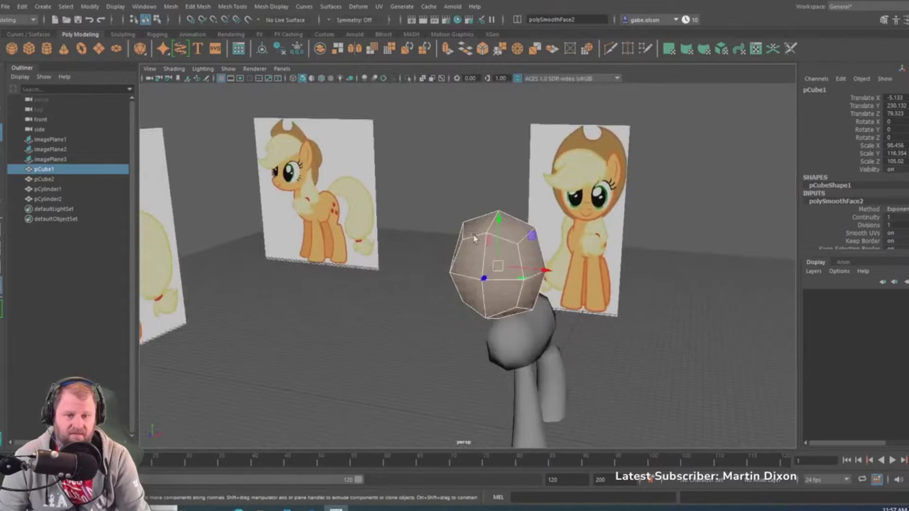
pyautogui.rightClick(475, 238)
pyautogui.click(430, 148)
pyautogui.keyDown('alt'); pyautogui.moveTo(430, 148); pyautogui.dragTo(578, 282); pyautogui.keyUp('alt')
pyautogui.keyDown('alt'); pyautogui.moveTo(578, 282); pyautogui.dragTo(637, 301, button='middle'); pyautogui.keyUp('alt')
pyautogui.keyDown('alt'); pyautogui.moveTo(596, 300); pyautogui.dragTo(636, 298); pyautogui.keyUp('alt')
pyautogui.click(559, 280)
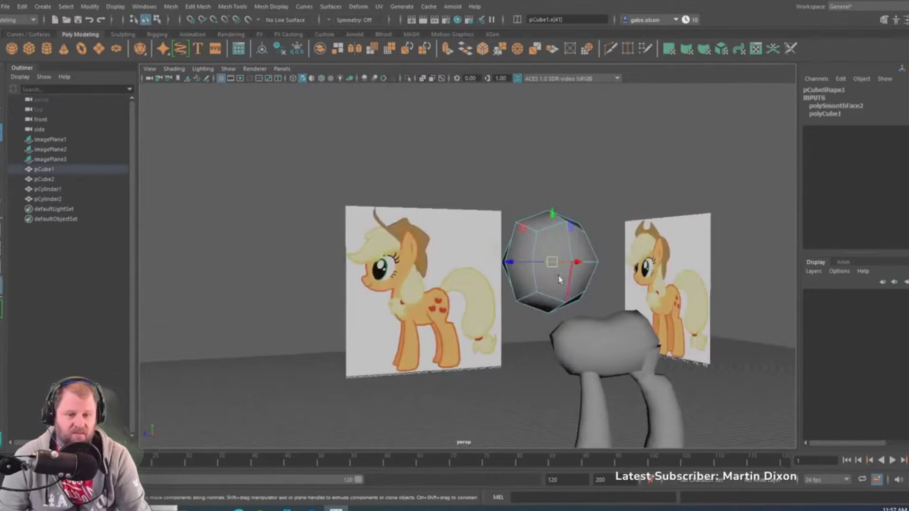
pyautogui.moveTo(554, 242); pyautogui.dragTo(586, 226, button='right')
pyautogui.click(589, 196)
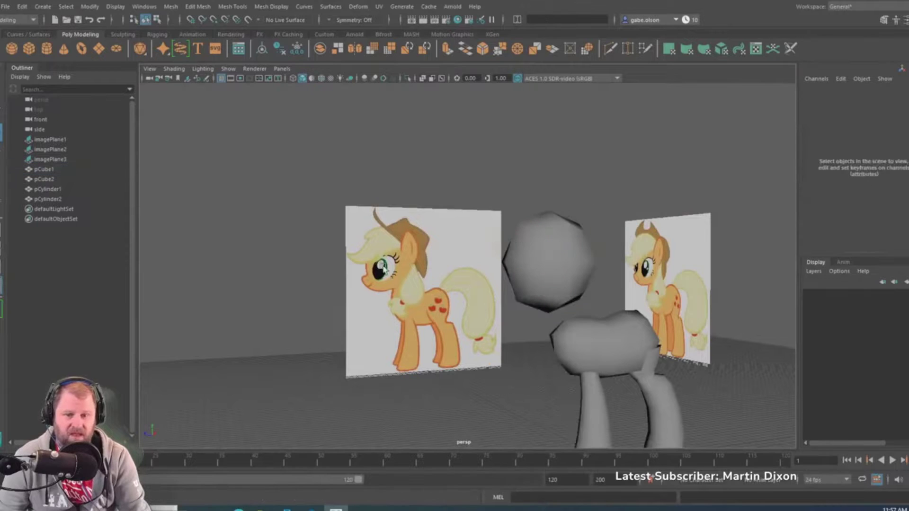
# Duplicate the head mesh, move the copy forward in the side view and shrink it uniformly for the muzzle
pyautogui.keyDown('alt'); pyautogui.moveTo(365, 283); pyautogui.dragTo(454, 258); pyautogui.keyUp('alt')
pyautogui.click(534, 294)
pyautogui.hotkey('ctrl', 'd')
pyautogui.press('space')
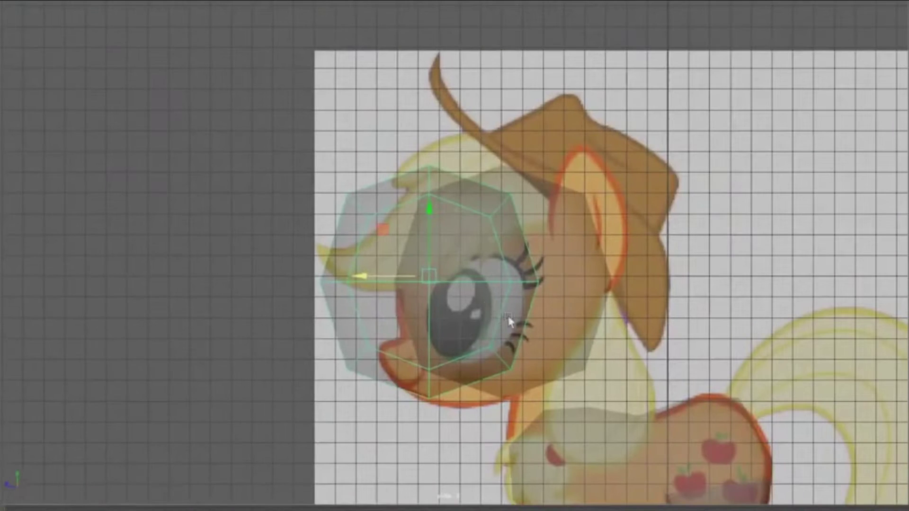
pyautogui.press('r')
pyautogui.moveTo(416, 278); pyautogui.dragTo(389, 278, button='middle')
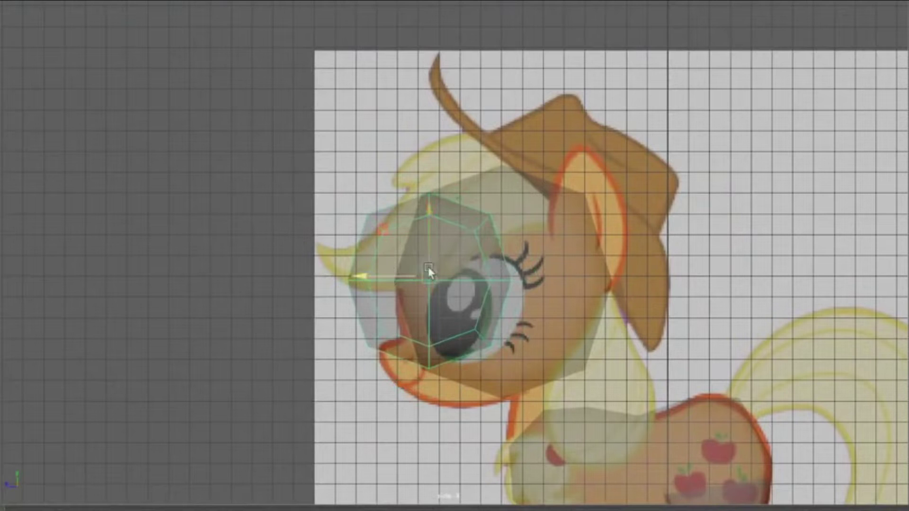
# Move the copied mesh down onto the muzzle in the side reference and enlarge it to reach the snout's front
pyautogui.moveTo(428, 267); pyautogui.dragTo(436, 354)
pyautogui.press('e')
pyautogui.press('r')
pyautogui.scroll(4, 434, 350)
pyautogui.keyDown('alt'); pyautogui.moveTo(435, 351); pyautogui.dragTo(425, 271, button='middle'); pyautogui.keyUp('alt')
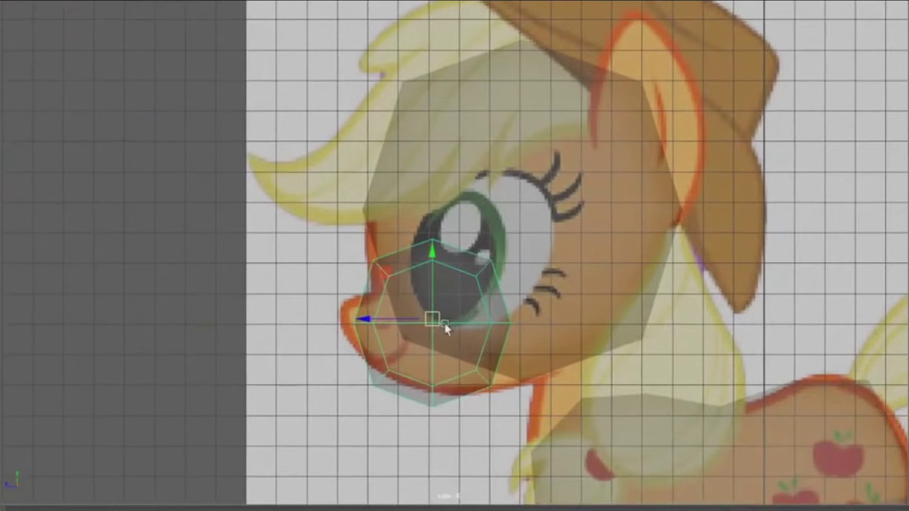
pyautogui.moveTo(434, 326)
pyautogui.mouseDown()
pyautogui.moveTo(461, 322)
pyautogui.moveTo(441, 310)
pyautogui.mouseUp()
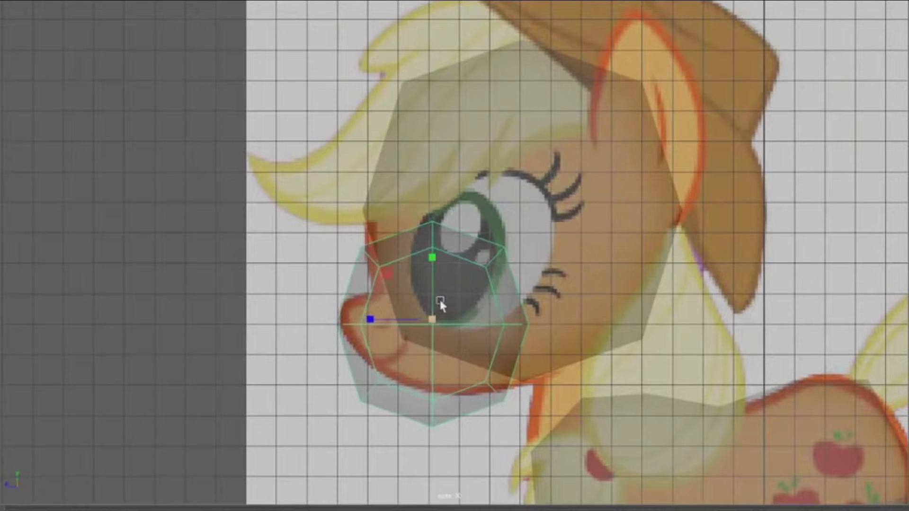
# Move the muzzle mesh's front tip and lower front vertices to the nose and chin outline in the side view
pyautogui.moveTo(367, 204); pyautogui.dragTo(274, 200, button='right')
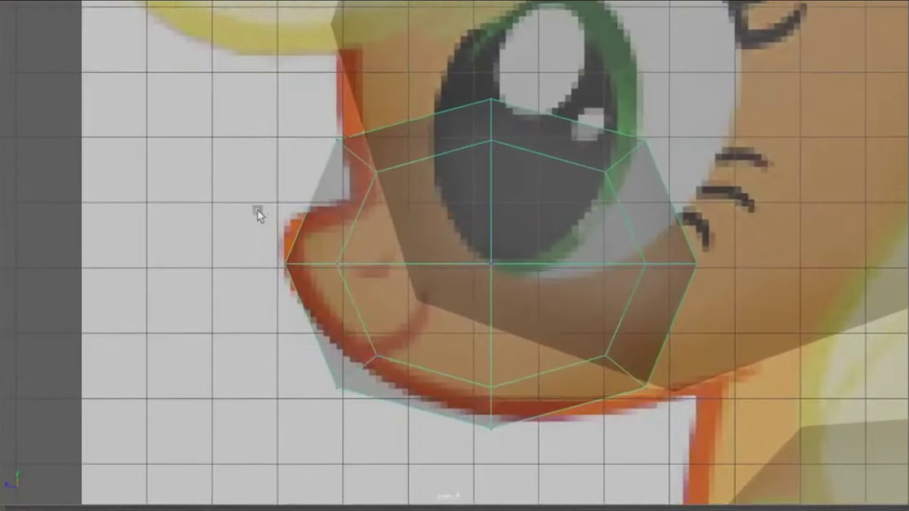
pyautogui.moveTo(259, 216); pyautogui.dragTo(419, 301)
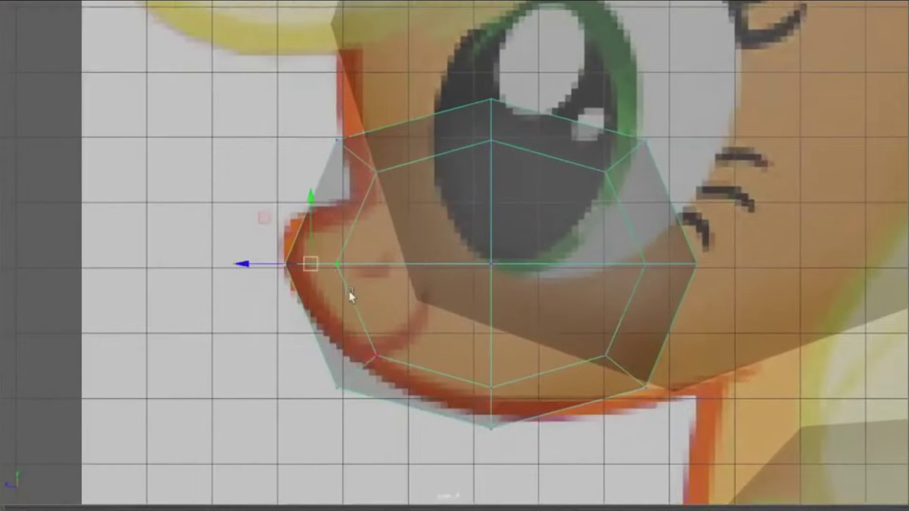
pyautogui.moveTo(309, 262); pyautogui.dragTo(305, 233)
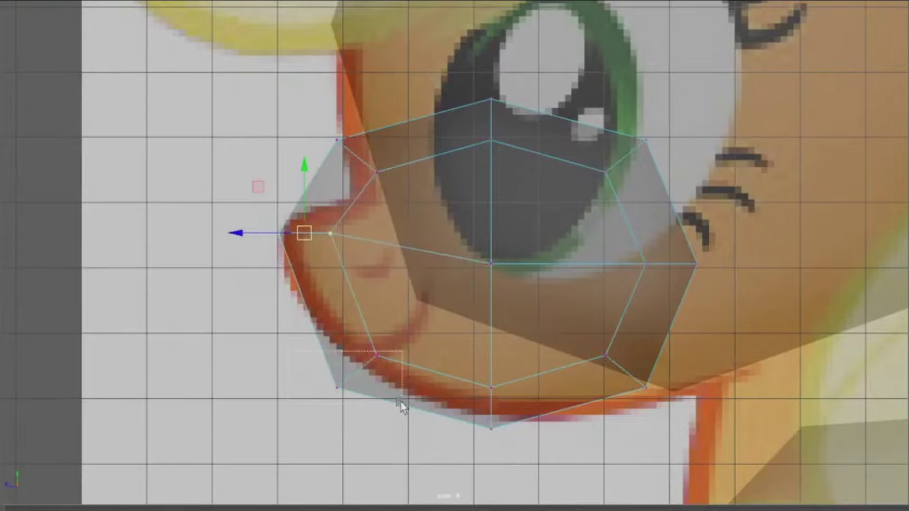
pyautogui.moveTo(401, 402); pyautogui.dragTo(401, 401)
pyautogui.moveTo(357, 373); pyautogui.dragTo(362, 352)
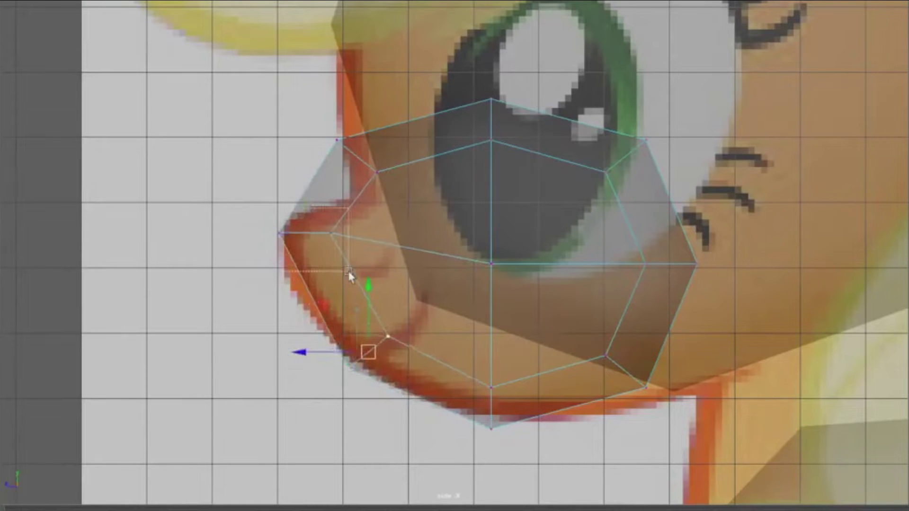
pyautogui.moveTo(348, 272); pyautogui.dragTo(349, 273)
pyautogui.moveTo(308, 230); pyautogui.dragTo(298, 248)
# Move the muzzle's bottom middle vertices up and its lower rear vertices back along the jaw line of the side reference
pyautogui.moveTo(493, 436); pyautogui.dragTo(464, 362)
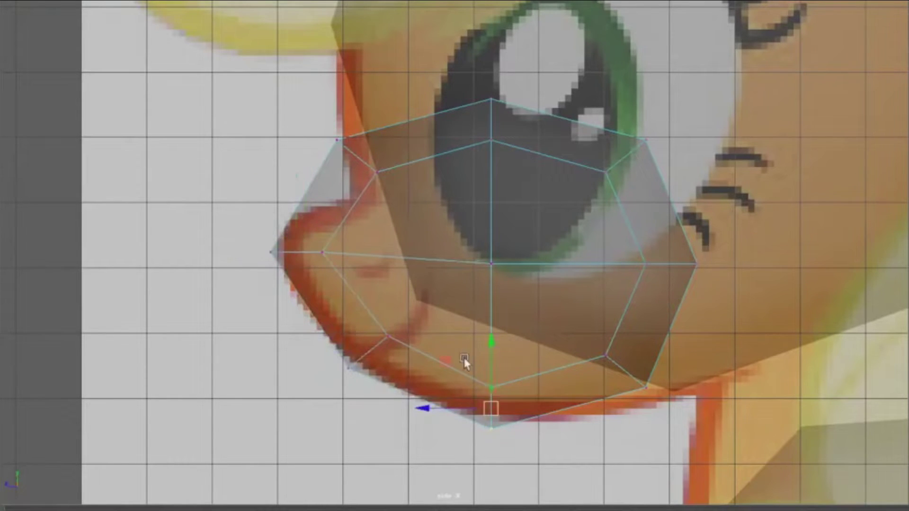
pyautogui.moveTo(492, 389); pyautogui.dragTo(495, 377)
pyautogui.moveTo(572, 294); pyautogui.dragTo(720, 450)
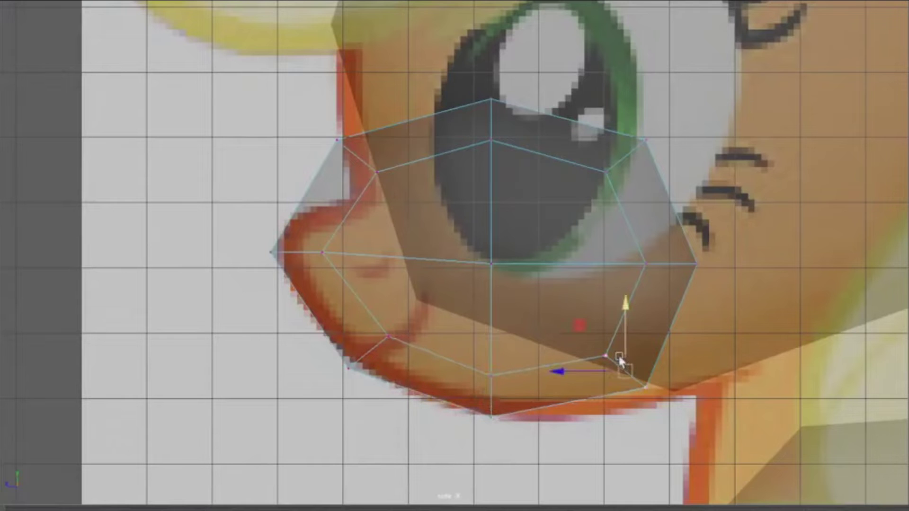
pyautogui.moveTo(674, 316); pyautogui.dragTo(671, 371, button='middle')
pyautogui.moveTo(630, 385); pyautogui.dragTo(688, 379)
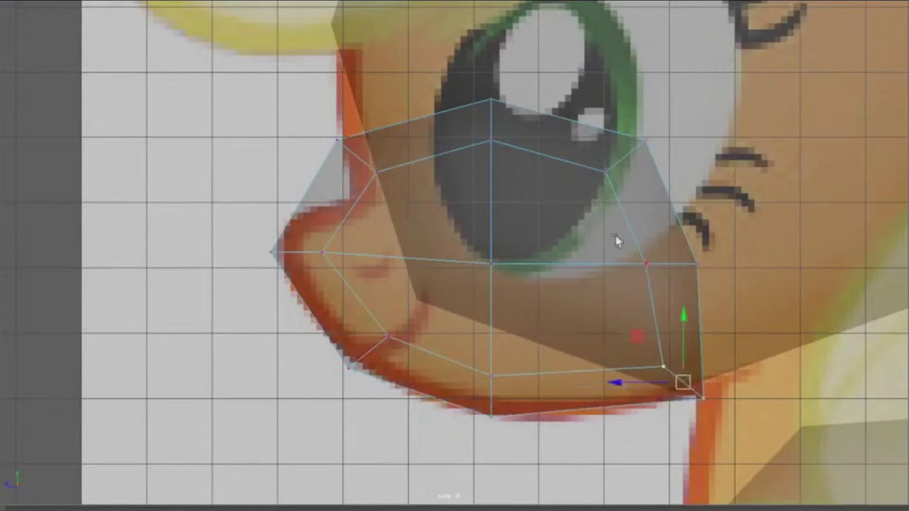
# Pull the muzzle's middle and upper rear vertices back into the head, raising the upper pair
pyautogui.moveTo(616, 240); pyautogui.dragTo(716, 255)
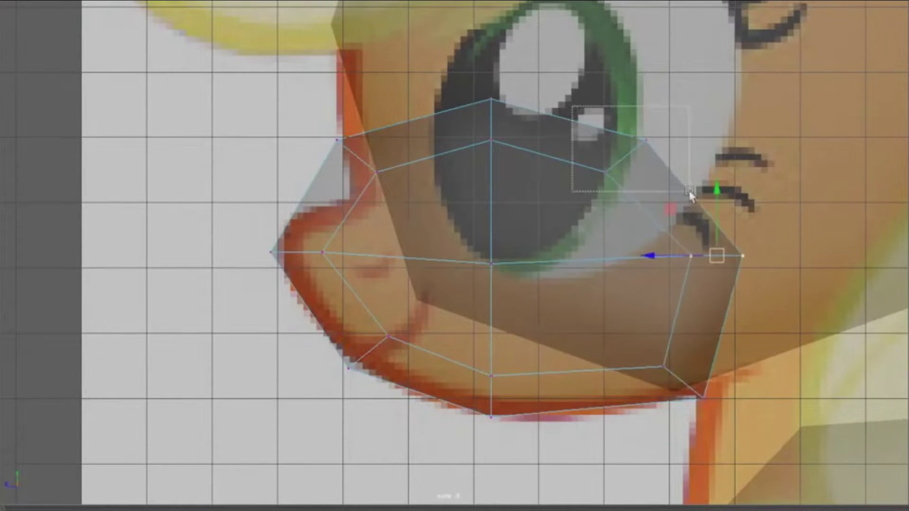
pyautogui.moveTo(690, 194); pyautogui.dragTo(690, 193)
pyautogui.moveTo(626, 156); pyautogui.dragTo(709, 110)
# Lower the muzzle's upper middle and upper front vertices toward the nose bridge and raise the nose tip vertices
pyautogui.moveTo(525, 187); pyautogui.dragTo(440, 66)
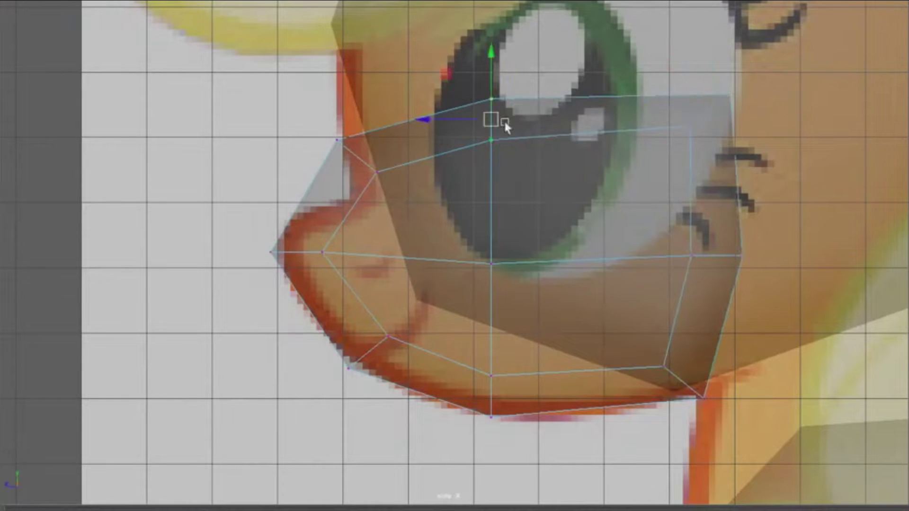
pyautogui.moveTo(505, 125); pyautogui.dragTo(506, 147)
pyautogui.moveTo(324, 106); pyautogui.dragTo(393, 216)
pyautogui.moveTo(297, 275); pyautogui.dragTo(340, 286)
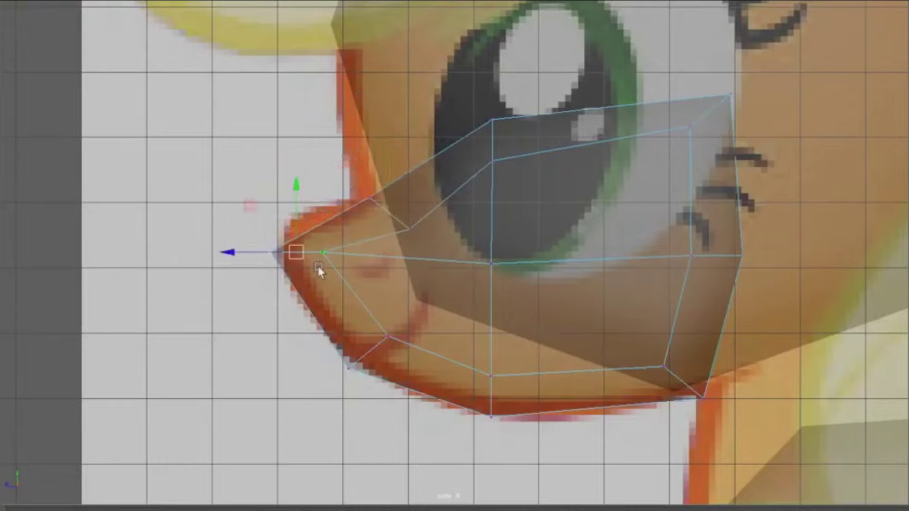
pyautogui.moveTo(303, 246); pyautogui.dragTo(309, 229)
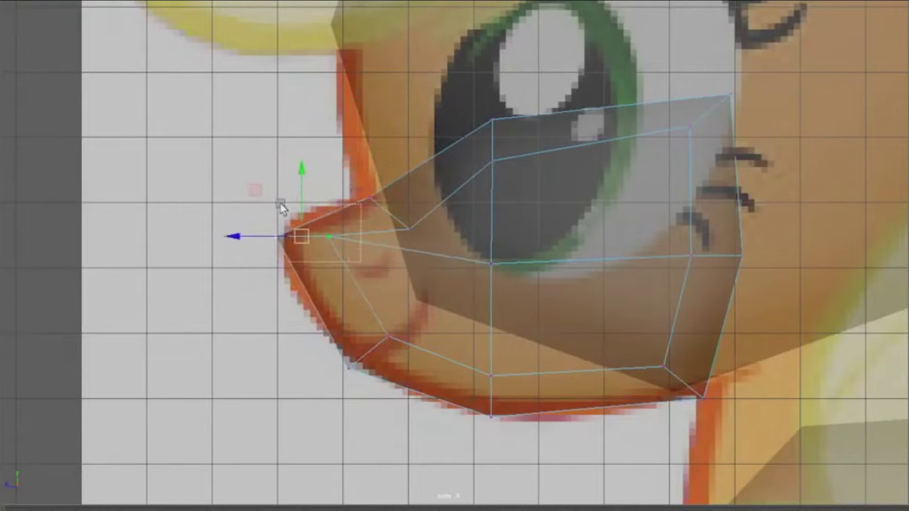
# Fine-tune the individual nose tip and upper front vertices of the muzzle to follow the snout outline
pyautogui.click(327, 242)
pyautogui.moveTo(387, 218); pyautogui.dragTo(388, 219)
pyautogui.moveTo(377, 198); pyautogui.dragTo(365, 207)
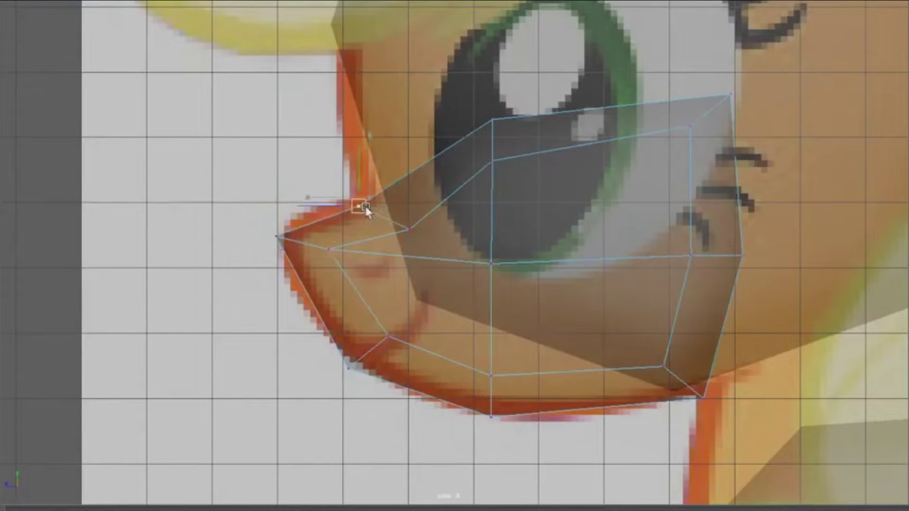
pyautogui.moveTo(412, 236); pyautogui.dragTo(408, 232)
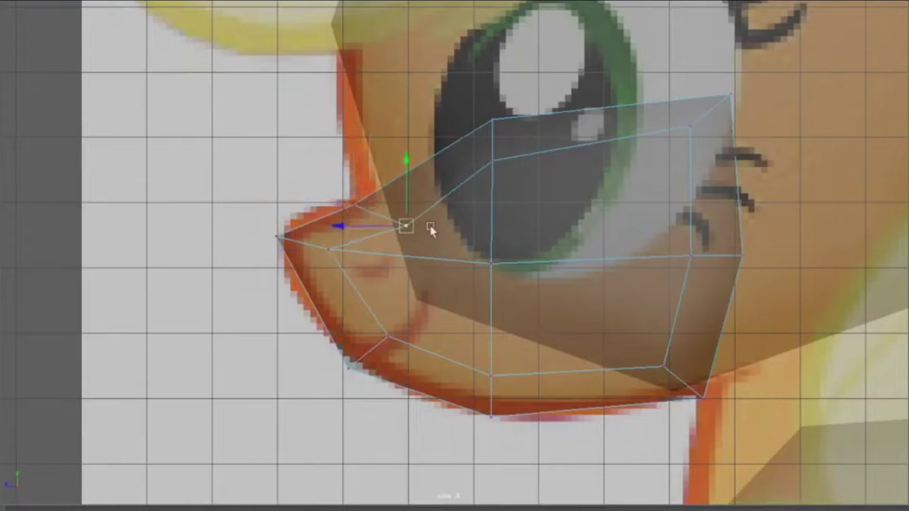
# Lower the muzzle's upper middle and upper rear vertices to flatten the top of the snout
pyautogui.moveTo(493, 161); pyautogui.dragTo(495, 221)
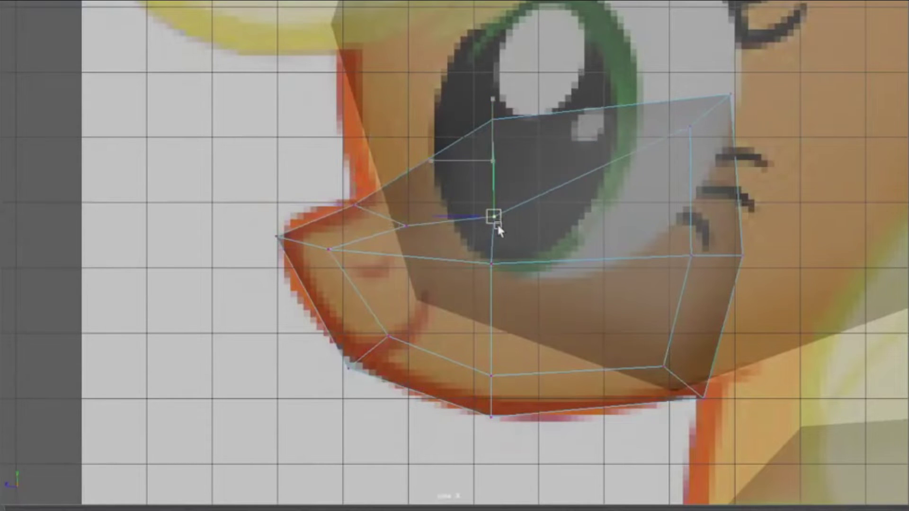
pyautogui.click(491, 121)
pyautogui.moveTo(491, 121); pyautogui.dragTo(487, 186)
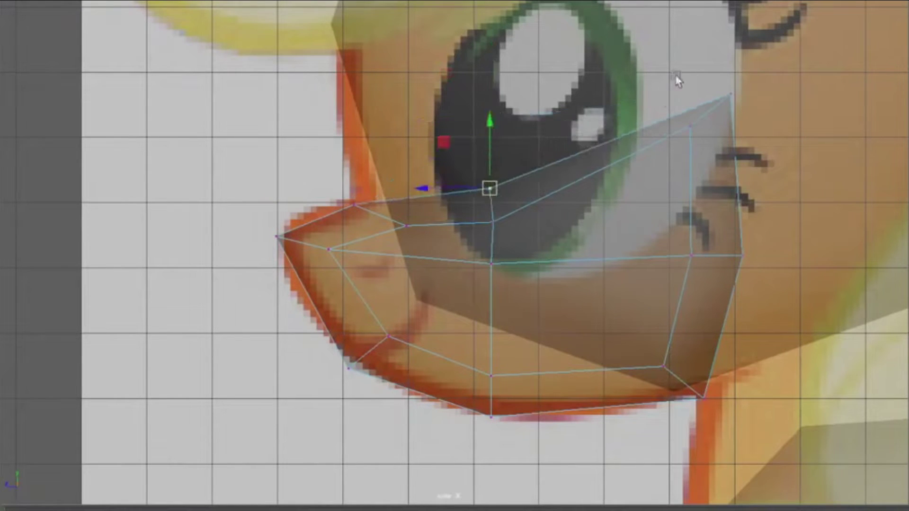
pyautogui.moveTo(675, 81); pyautogui.dragTo(767, 137)
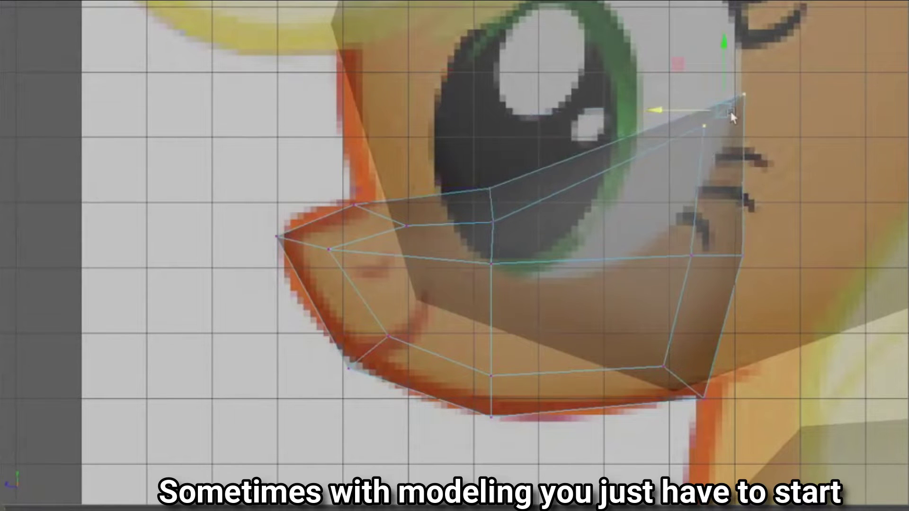
pyautogui.moveTo(710, 111); pyautogui.dragTo(655, 223)
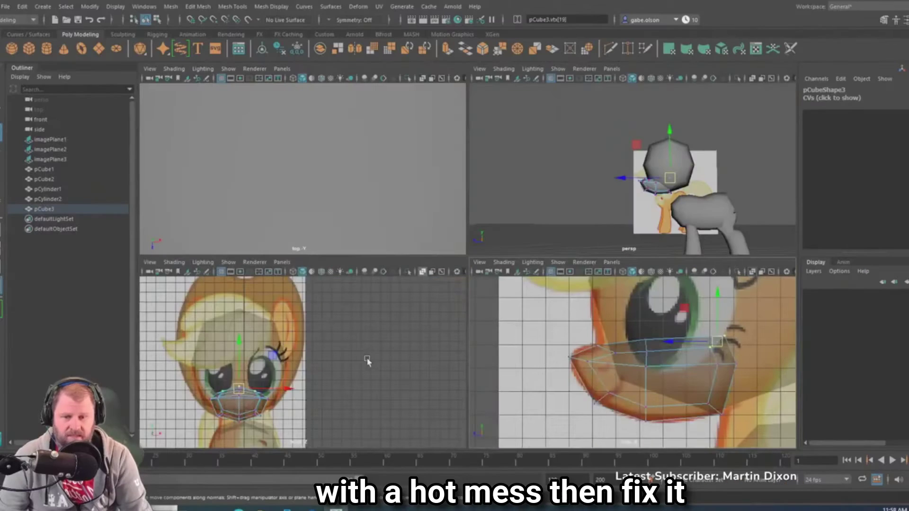
# Narrow the whole muzzle mesh along X to fit around the mouth in the front reference
pyautogui.press('space')
pyautogui.keyDown('alt'); pyautogui.moveTo(358, 351); pyautogui.dragTo(382, 292, button='middle'); pyautogui.keyUp('alt')
pyautogui.scroll(5, 336, 310)
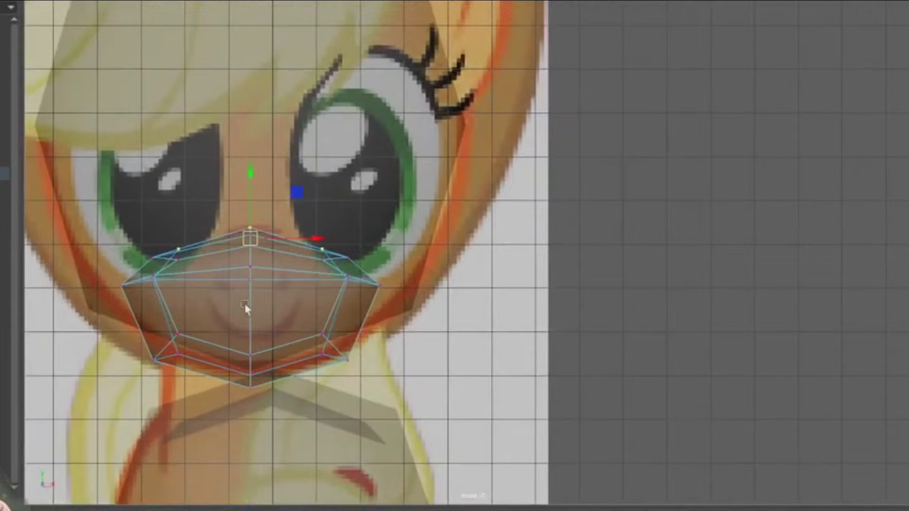
pyautogui.moveTo(279, 291); pyautogui.dragTo(345, 198, button='right')
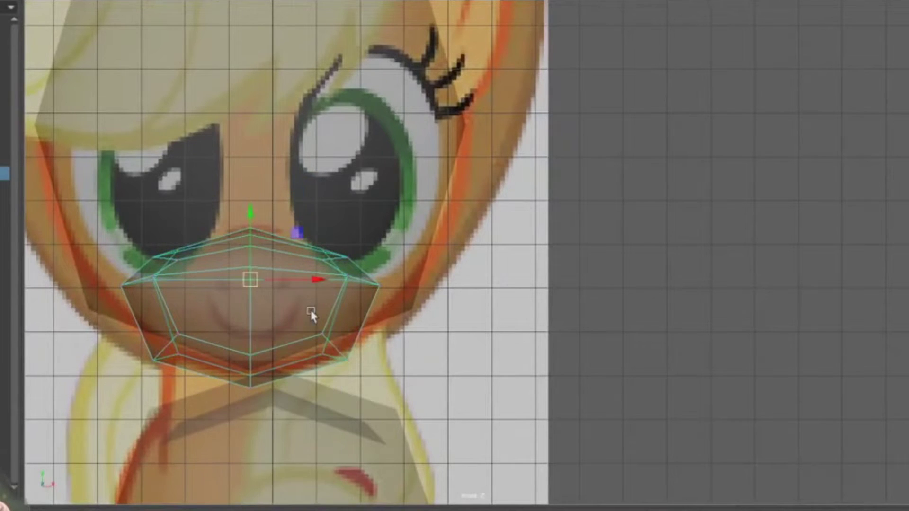
pyautogui.press('r')
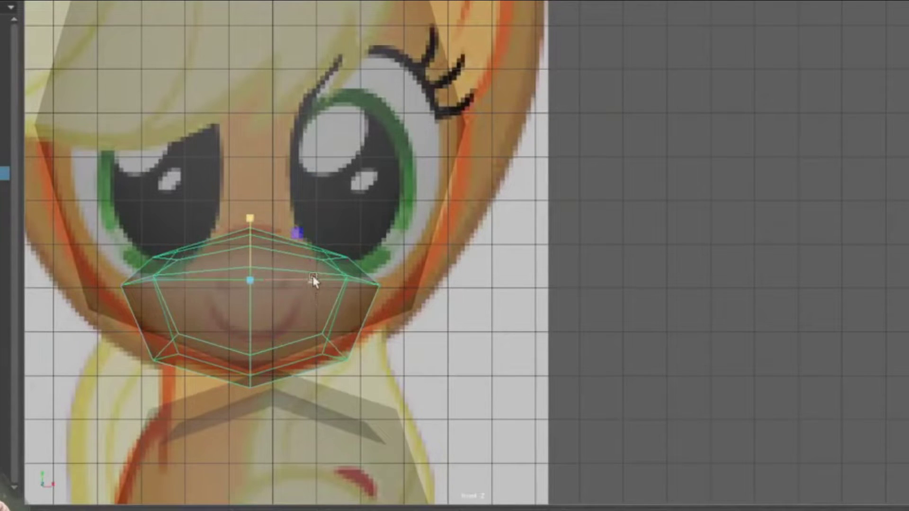
pyautogui.moveTo(312, 279); pyautogui.dragTo(291, 283)
pyautogui.moveTo(409, 423); pyautogui.dragTo(104, 307)
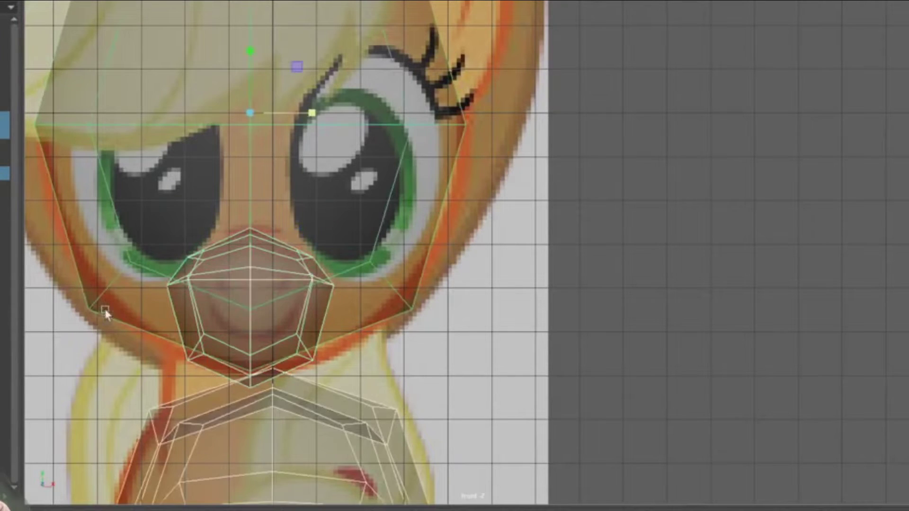
pyautogui.click(574, 351)
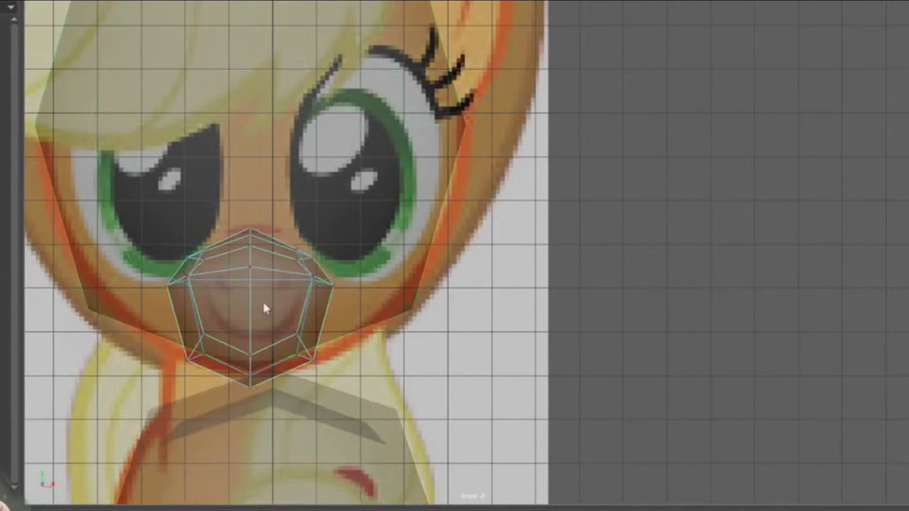
# Widen the muzzle's lower vertices along X in the front view to follow the jaw of the reference
pyautogui.moveTo(263, 303); pyautogui.dragTo(202, 219, button='right')
pyautogui.moveTo(126, 309); pyautogui.dragTo(394, 437)
pyautogui.press('e')
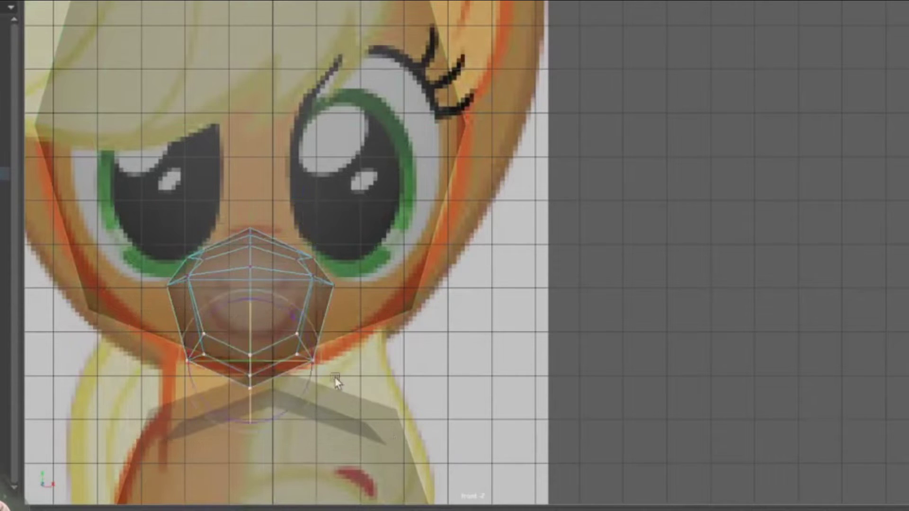
pyautogui.press('r')
pyautogui.moveTo(314, 365); pyautogui.dragTo(344, 368)
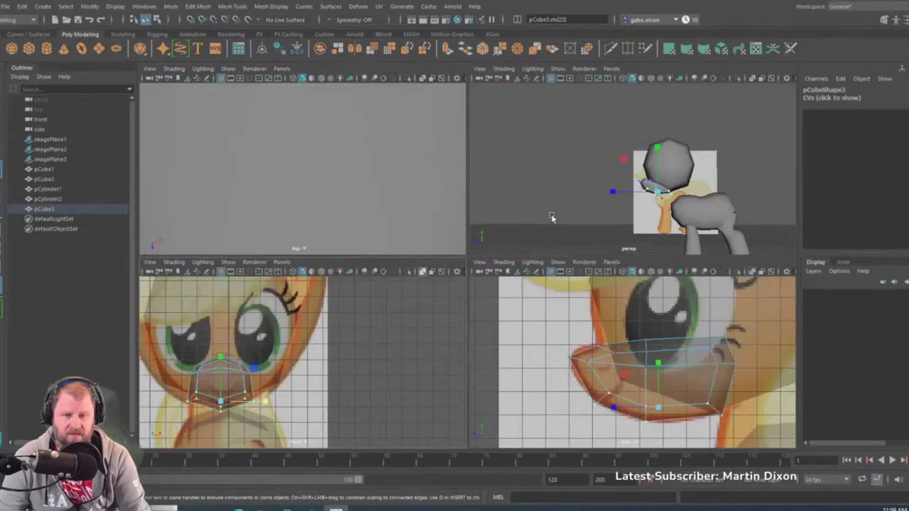
# Examine in perspective how the muzzle mesh meets the head
pyautogui.press('space')
pyautogui.keyDown('alt'); pyautogui.moveTo(552, 280); pyautogui.dragTo(493, 316); pyautogui.keyUp('alt')
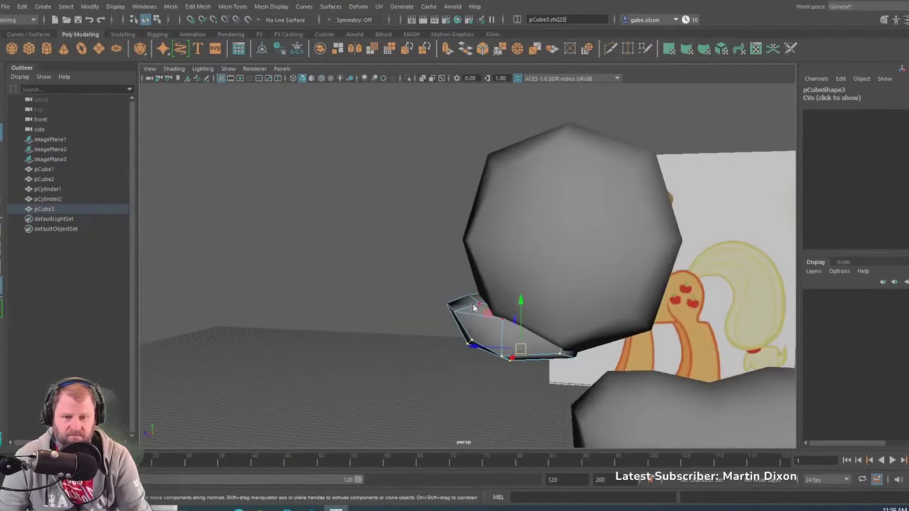
pyautogui.moveTo(474, 309); pyautogui.dragTo(509, 243, button='right')
pyautogui.click(396, 268)
pyautogui.keyDown('alt'); pyautogui.moveTo(378, 282); pyautogui.dragTo(362, 303, button='right'); pyautogui.keyUp('alt')
pyautogui.keyDown('alt'); pyautogui.moveTo(362, 302); pyautogui.dragTo(418, 320); pyautogui.keyUp('alt')
pyautogui.keyDown('alt'); pyautogui.moveTo(418, 320); pyautogui.dragTo(608, 363, button='right'); pyautogui.keyUp('alt')
pyautogui.keyDown('alt'); pyautogui.moveTo(608, 363); pyautogui.dragTo(549, 328, button='middle'); pyautogui.keyUp('alt')
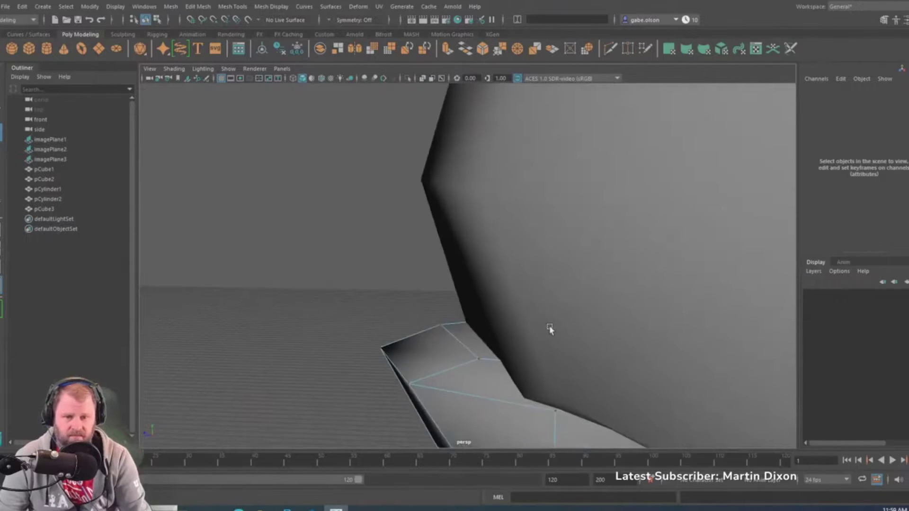
# Raise the muzzle's upper middle and upper rear vertices well up into the head in the side view
pyautogui.press('space')
pyautogui.press('space')
pyautogui.press('space')
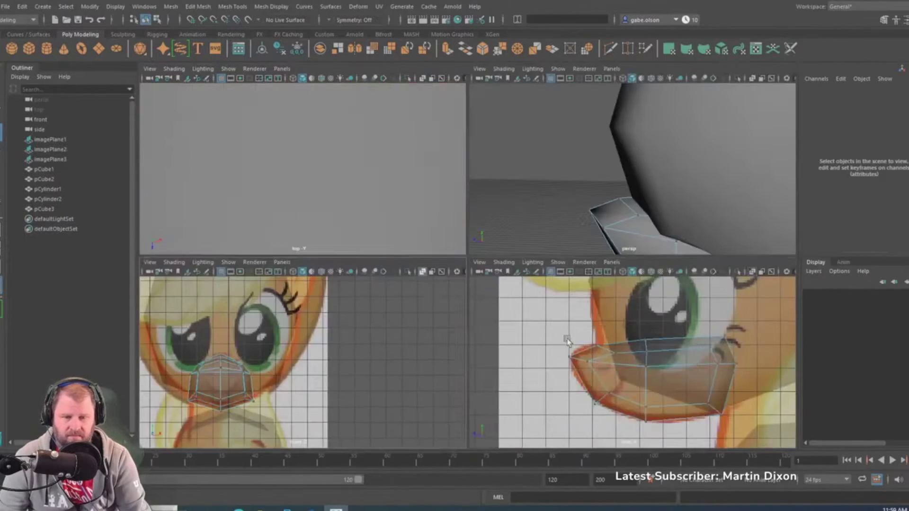
pyautogui.press('space')
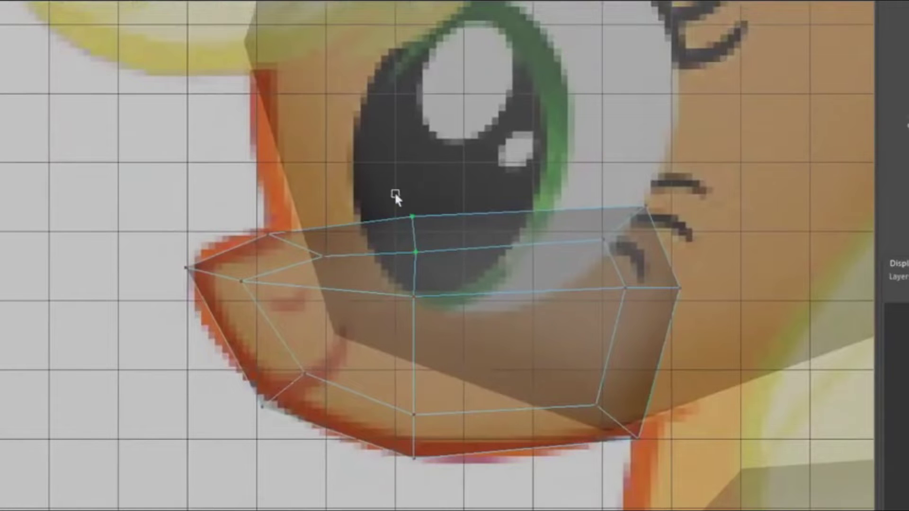
pyautogui.moveTo(426, 225); pyautogui.dragTo(383, 200, button='right')
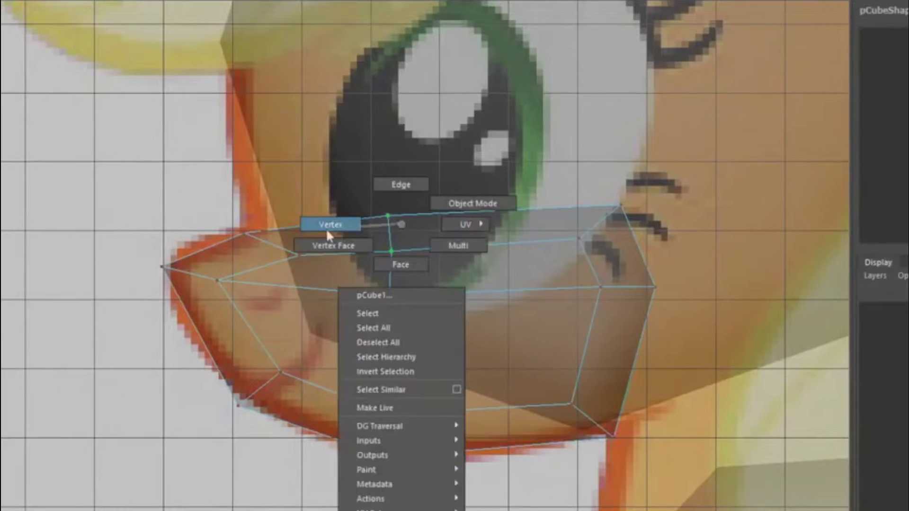
pyautogui.moveTo(326, 230); pyautogui.dragTo(328, 228, button='right')
pyautogui.moveTo(339, 179); pyautogui.dragTo(406, 253)
pyautogui.moveTo(376, 414); pyautogui.dragTo(495, 234, button='right')
pyautogui.click(359, 398)
pyautogui.moveTo(369, 396); pyautogui.dragTo(277, 235, button='right')
pyautogui.moveTo(351, 173); pyautogui.dragTo(393, 255)
pyautogui.moveTo(393, 167); pyautogui.dragTo(446, 96)
pyautogui.moveTo(503, 175); pyautogui.dragTo(684, 258)
pyautogui.moveTo(597, 148); pyautogui.dragTo(600, 29)
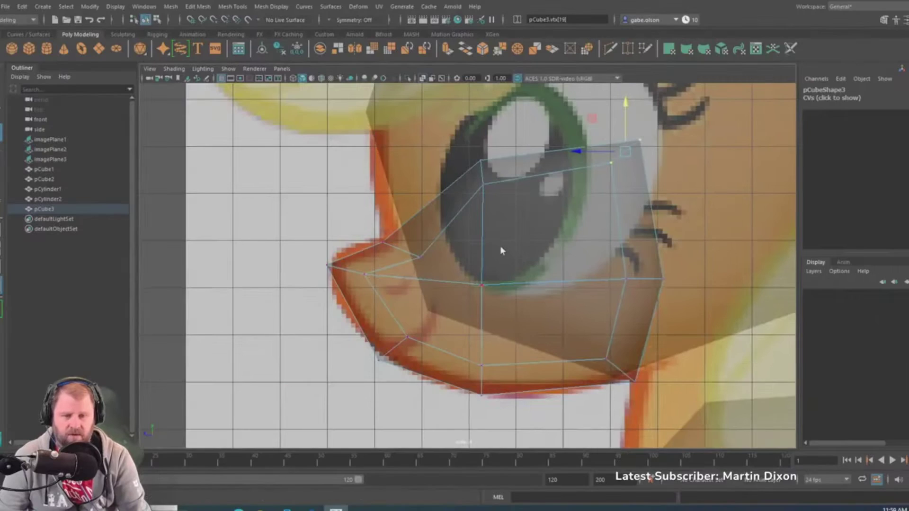
# Leave vertex editing on the muzzle and examine its shape against the head and body in perspective
pyautogui.press('space')
pyautogui.press('space')
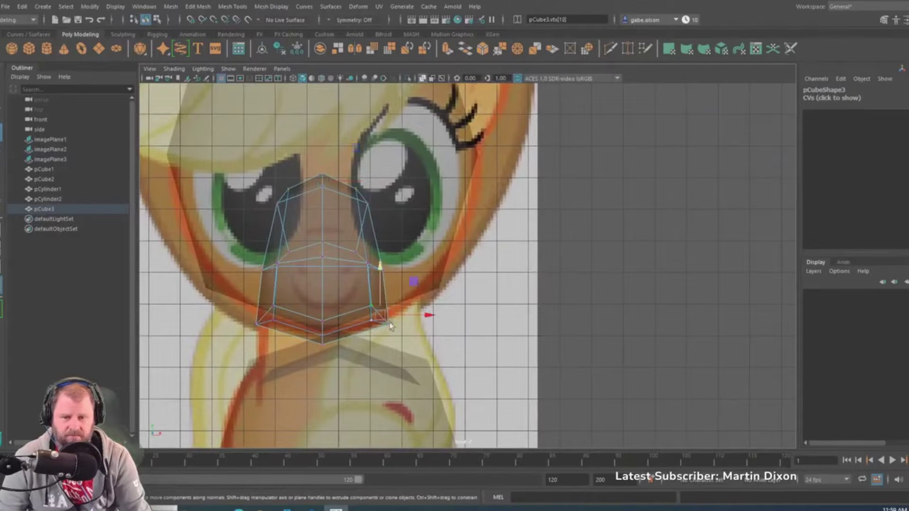
pyautogui.press('space')
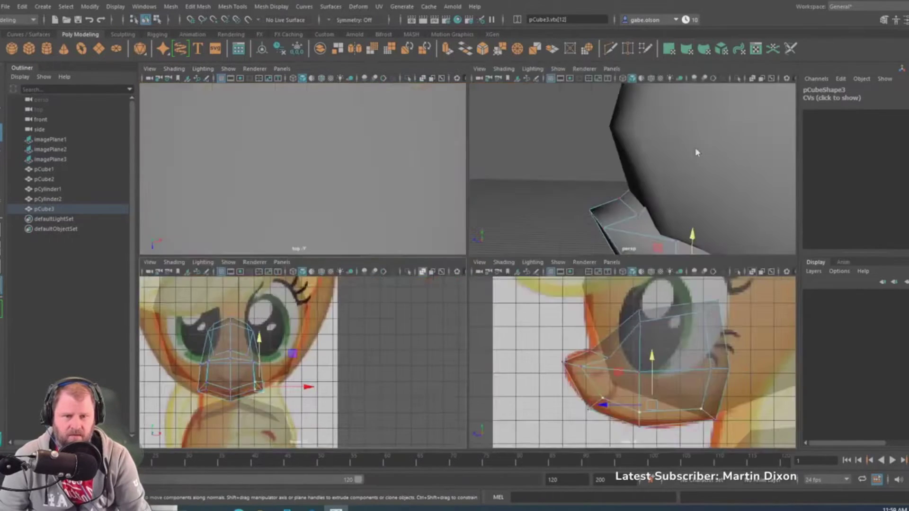
pyautogui.press('space')
pyautogui.scroll(-5, 410, 256)
pyautogui.keyDown('alt'); pyautogui.moveTo(410, 256); pyautogui.dragTo(586, 282); pyautogui.keyUp('alt')
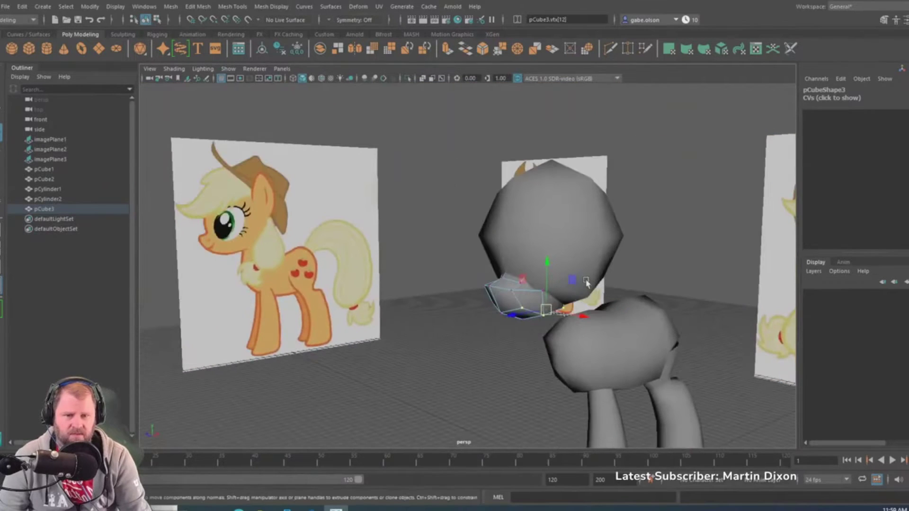
pyautogui.moveTo(521, 297); pyautogui.dragTo(624, 220, button='right')
pyautogui.click(412, 286)
pyautogui.scroll(-4, 433, 313)
pyautogui.moveTo(432, 313)
pyautogui.keyDown('alt'); pyautogui.mouseDown()
pyautogui.moveTo(517, 319)
pyautogui.moveTo(367, 310)
pyautogui.moveTo(436, 310)
pyautogui.mouseUp(); pyautogui.keyUp('alt')
# Duplicate the head mesh and lower the copy toward the neck
pyautogui.click(494, 262)
pyautogui.hotkey('ctrl', 'd')
pyautogui.moveTo(489, 213); pyautogui.dragTo(489, 232)
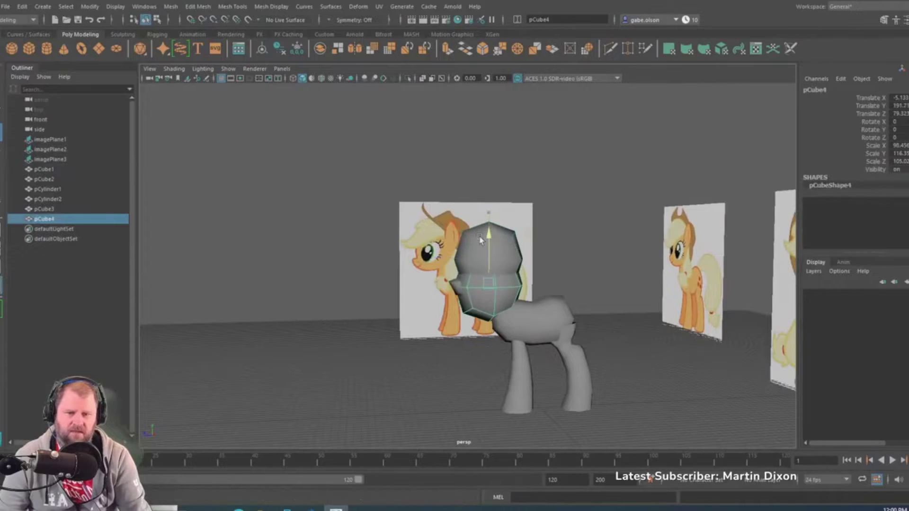
# Scale the duplicated mesh down uniformly to roughly neck width and lower it between head and body in the front view
pyautogui.press('space')
pyautogui.press('space')
pyautogui.press('r')
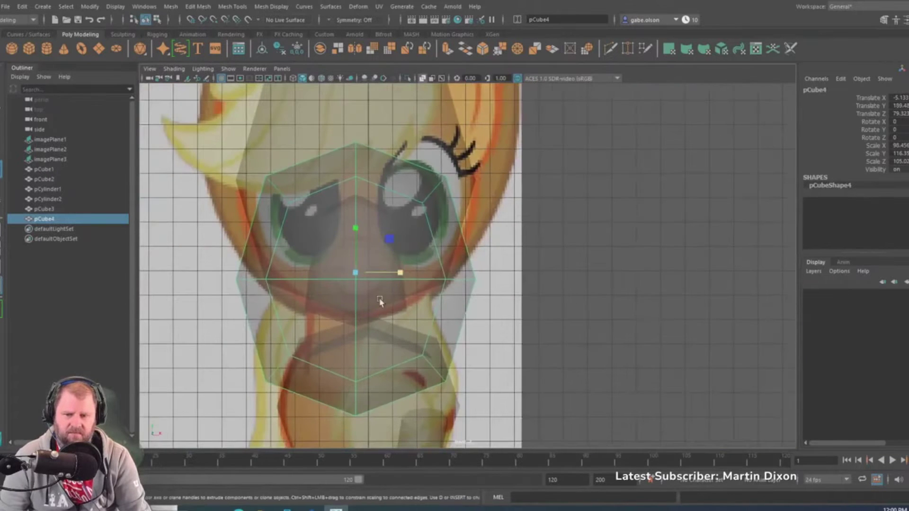
pyautogui.moveTo(358, 275); pyautogui.dragTo(261, 268)
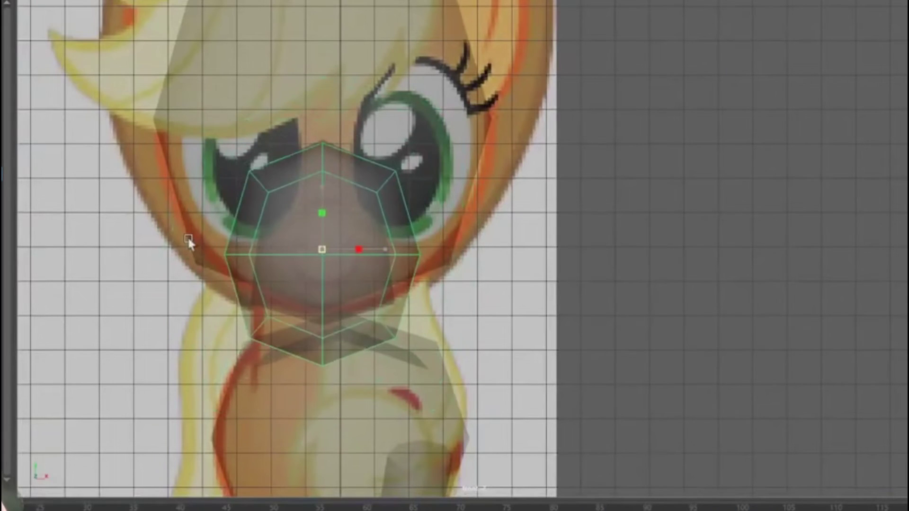
pyautogui.moveTo(189, 243); pyautogui.dragTo(158, 243)
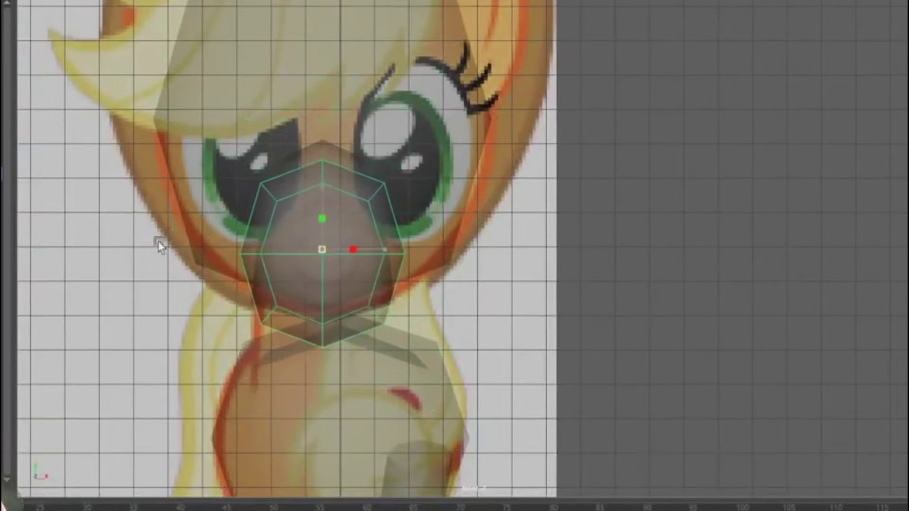
pyautogui.press('w')
pyautogui.moveTo(323, 189); pyautogui.dragTo(305, 255)
pyautogui.press('r')
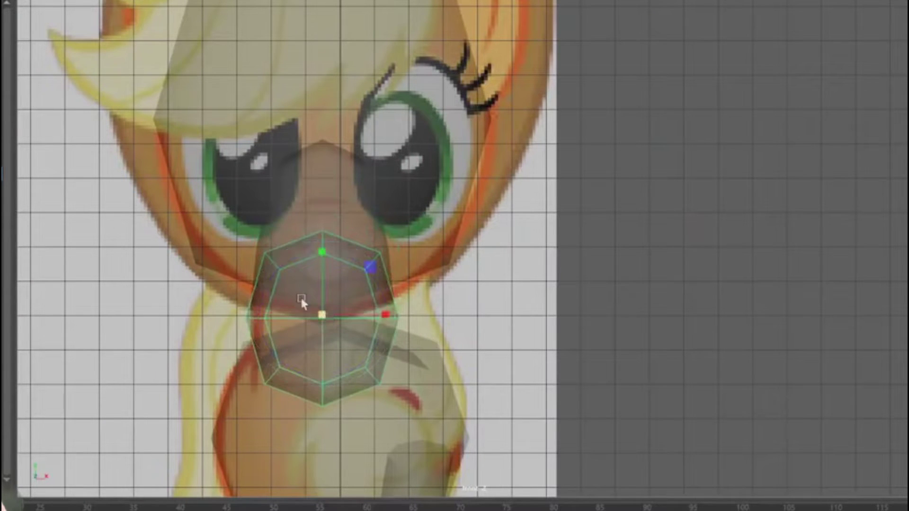
# Narrow the neck mesh's middle row of vertices along X to straighten its sides
pyautogui.moveTo(258, 331); pyautogui.dragTo(205, 196, button='right')
pyautogui.moveTo(226, 294); pyautogui.dragTo(449, 334)
pyautogui.press('e')
pyautogui.press('r')
pyautogui.moveTo(324, 319); pyautogui.dragTo(301, 329)
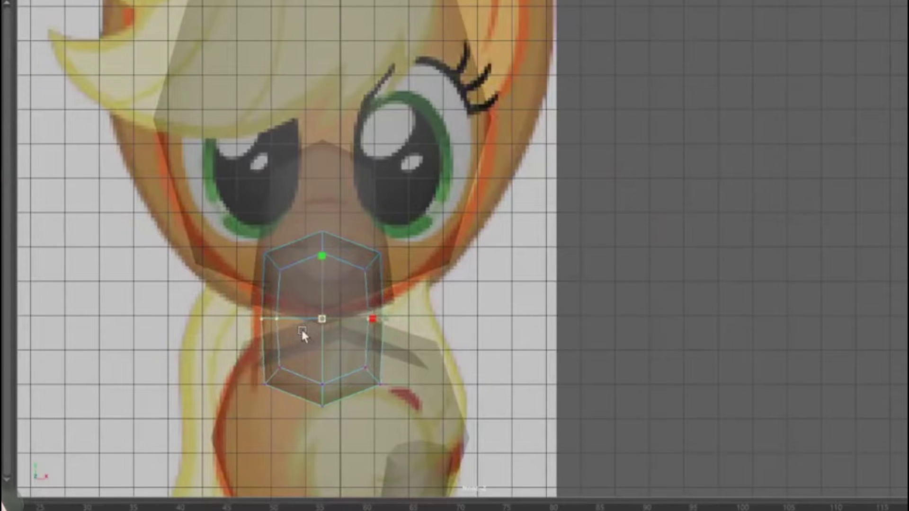
# Enlarge all of the neck mesh's vertices uniformly and shift them slightly along X in the front view
pyautogui.press('w')
pyautogui.moveTo(258, 197); pyautogui.dragTo(398, 349)
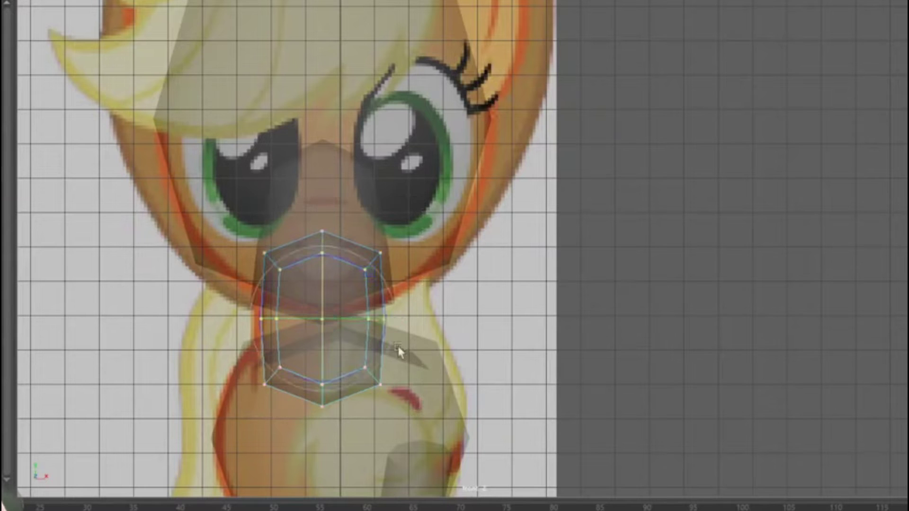
pyautogui.press('r')
pyautogui.moveTo(324, 317); pyautogui.dragTo(396, 324)
pyautogui.press('w')
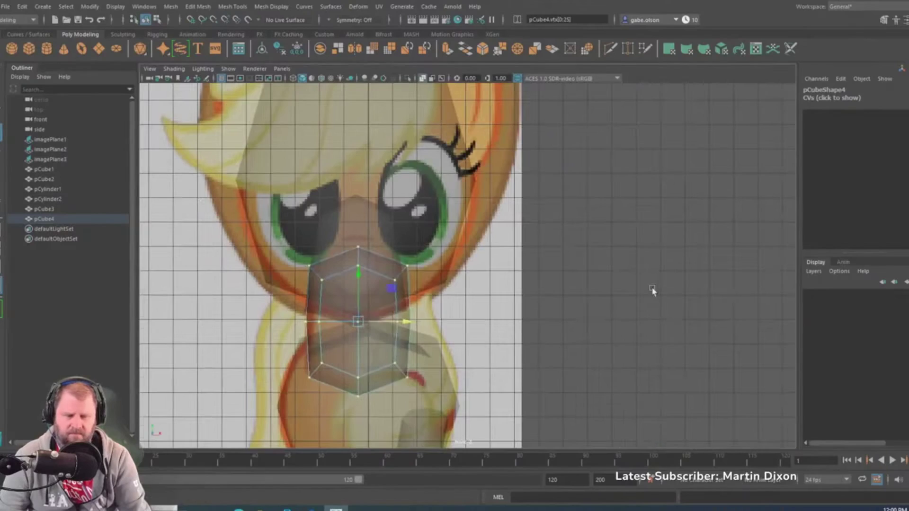
# Move the whole neck mesh back along Z onto the neck in the side reference
pyautogui.press('space')
pyautogui.press('space')
pyautogui.scroll(-1, 653, 356)
pyautogui.keyDown('alt'); pyautogui.moveTo(651, 356); pyautogui.dragTo(534, 287, button='middle'); pyautogui.keyUp('alt')
pyautogui.press('r')
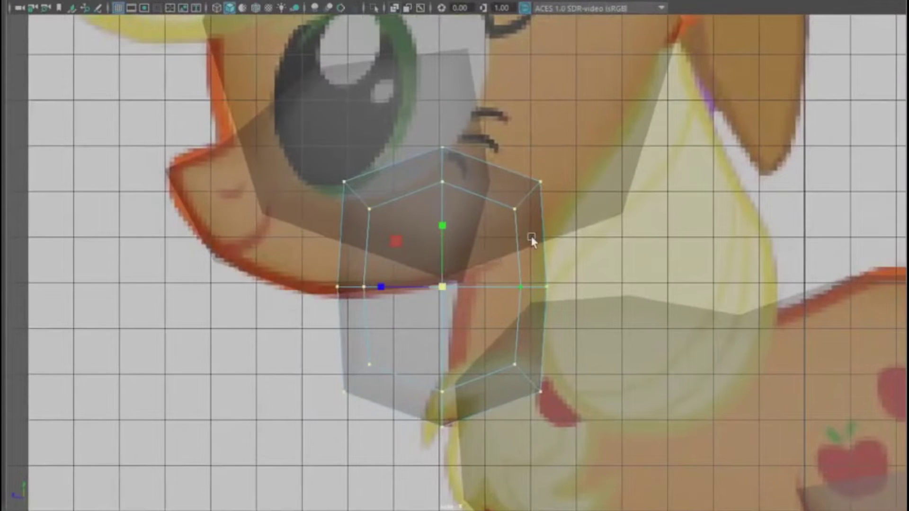
pyautogui.moveTo(365, 379); pyautogui.dragTo(447, 232, button='right')
pyautogui.moveTo(357, 230); pyautogui.dragTo(449, 194, button='right')
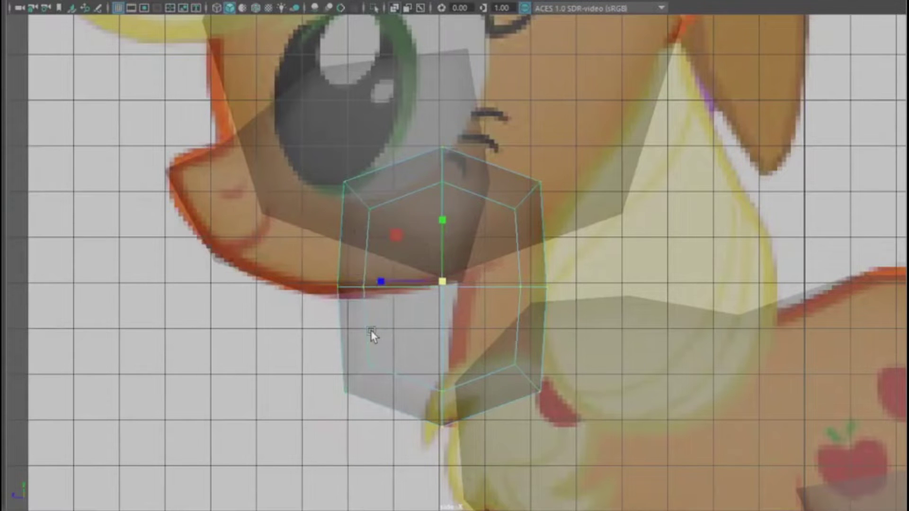
pyautogui.moveTo(400, 293); pyautogui.dragTo(504, 302)
pyautogui.keyDown('alt'); pyautogui.moveTo(492, 263); pyautogui.dragTo(244, 280, button='middle'); pyautogui.keyUp('alt')
pyautogui.scroll(2, 244, 280)
pyautogui.scroll(1, 244, 280)
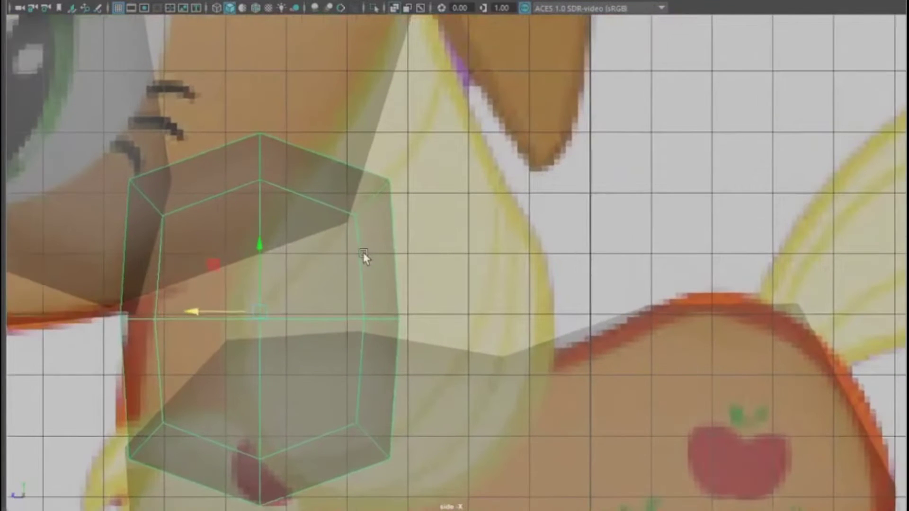
# Shift the neck's upper vertices slightly backward and pull its central and rear middle-row vertices forward
pyautogui.moveTo(365, 246); pyautogui.dragTo(301, 232, button='right')
pyautogui.moveTo(44, 92); pyautogui.dragTo(411, 253)
pyautogui.keyDown('alt'); pyautogui.moveTo(403, 250); pyautogui.dragTo(466, 319, button='middle'); pyautogui.keyUp('alt')
pyautogui.moveTo(262, 244); pyautogui.dragTo(273, 247)
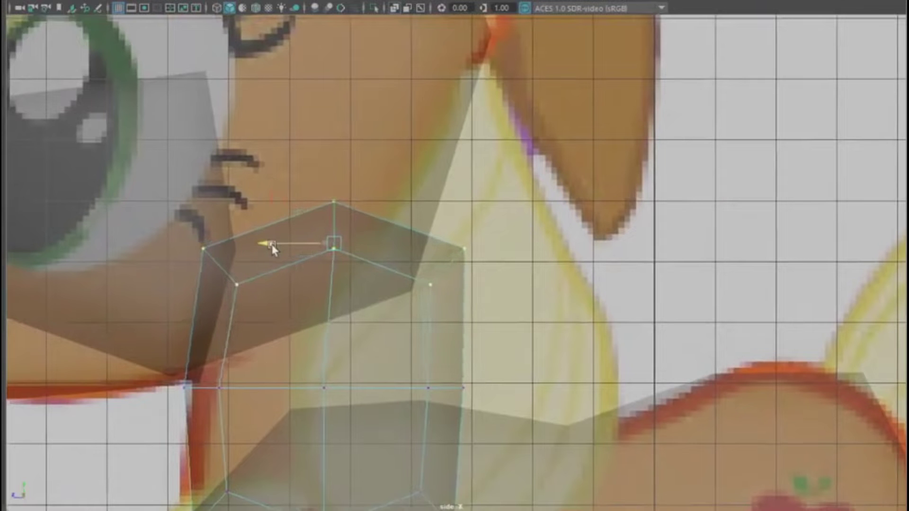
pyautogui.scroll(-2, 288, 248)
pyautogui.keyDown('alt'); pyautogui.moveTo(330, 258); pyautogui.dragTo(340, 198, button='middle'); pyautogui.keyUp('alt')
pyautogui.moveTo(551, 342); pyautogui.dragTo(381, 305)
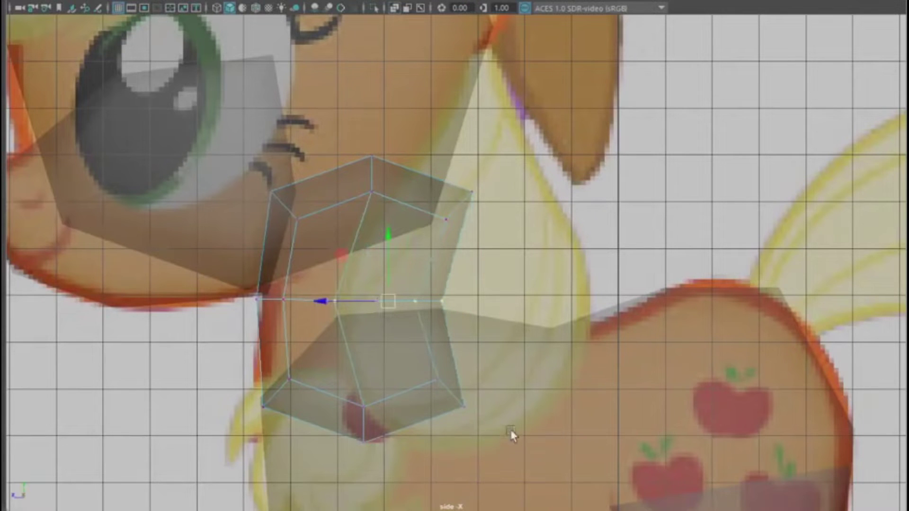
# Move the neck's upper rear vertices up and forward, and its upper central vertices slightly down and forward
pyautogui.moveTo(510, 430); pyautogui.dragTo(428, 384)
pyautogui.doubleClick(399, 386)
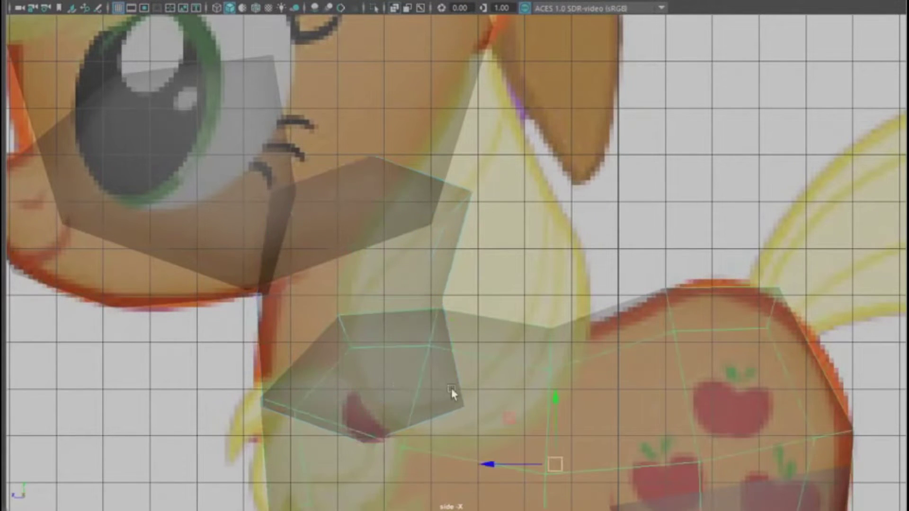
pyautogui.click(358, 266)
pyautogui.moveTo(393, 231); pyautogui.dragTo(328, 234, button='right')
pyautogui.moveTo(525, 241); pyautogui.dragTo(425, 164)
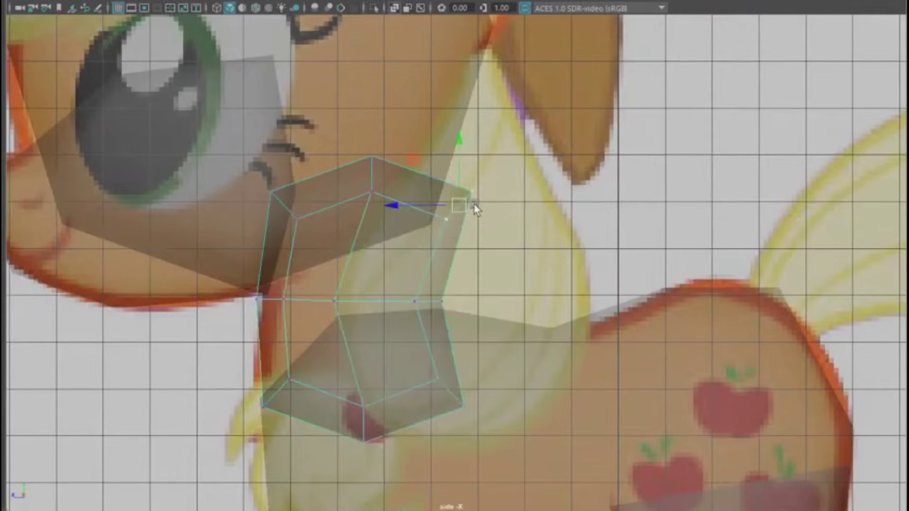
pyautogui.moveTo(466, 207); pyautogui.dragTo(444, 167)
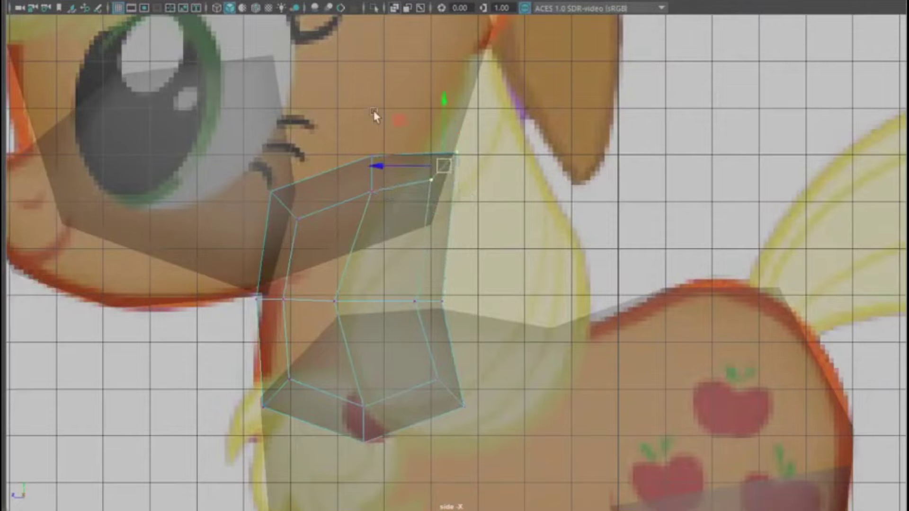
pyautogui.moveTo(348, 101); pyautogui.dragTo(386, 210)
pyautogui.moveTo(374, 175); pyautogui.dragTo(361, 183)
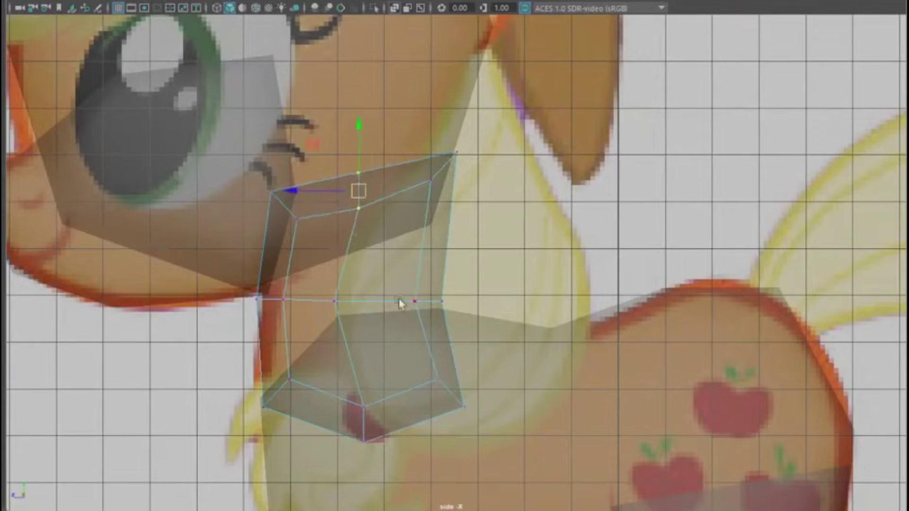
# Move the neck's lower rear and lower central vertices backward and up so the base spreads into the body
pyautogui.moveTo(506, 428); pyautogui.dragTo(423, 362)
pyautogui.moveTo(450, 392); pyautogui.dragTo(470, 382)
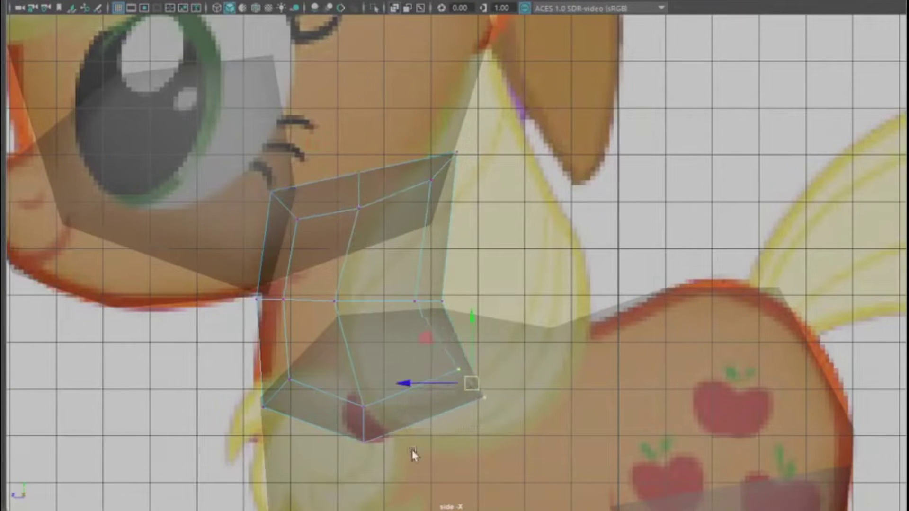
pyautogui.moveTo(403, 462); pyautogui.dragTo(355, 373)
pyautogui.moveTo(376, 424); pyautogui.dragTo(404, 398)
pyautogui.scroll(-3, 435, 354)
pyautogui.scroll(1, 434, 349)
pyautogui.keyDown('alt'); pyautogui.moveTo(435, 349); pyautogui.dragTo(418, 201, button='middle'); pyautogui.keyUp('alt')
pyautogui.scroll(-4, 418, 201)
pyautogui.keyDown('alt'); pyautogui.moveTo(459, 236); pyautogui.dragTo(458, 262, button='middle'); pyautogui.keyUp('alt')
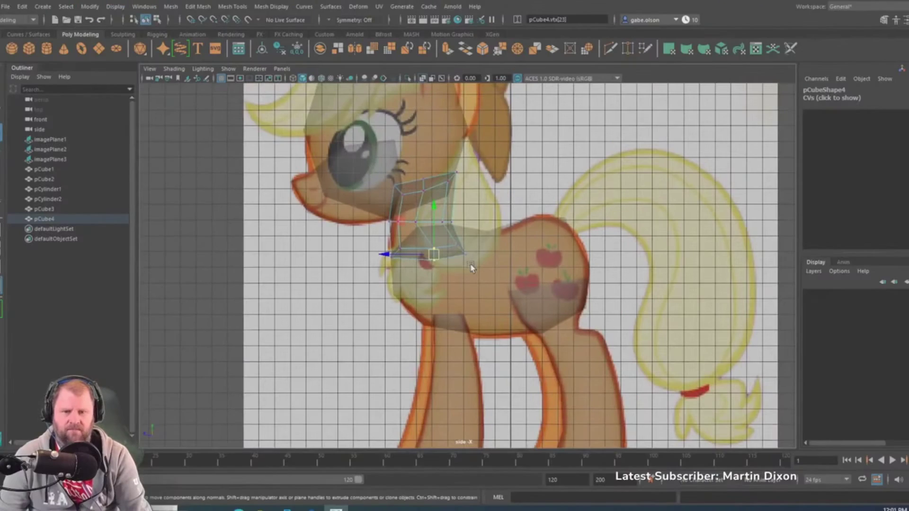
# Return the neck to object mode and examine the assembled head, neck, body and legs against the references in perspective
pyautogui.press('space')
pyautogui.press('space')
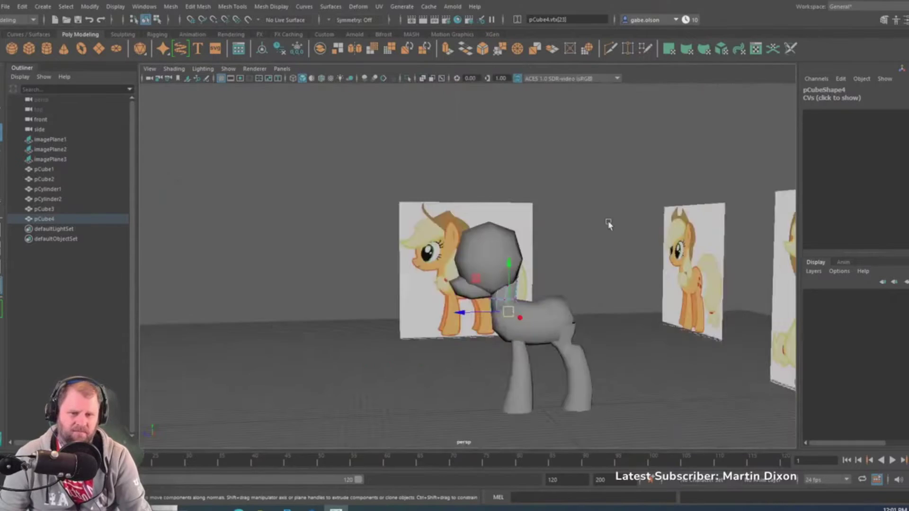
pyautogui.keyDown('alt'); pyautogui.moveTo(609, 223); pyautogui.dragTo(431, 258); pyautogui.keyUp('alt')
pyautogui.keyDown('alt'); pyautogui.moveTo(443, 355); pyautogui.dragTo(469, 282, button='middle'); pyautogui.keyUp('alt')
pyautogui.scroll(4, 469, 282)
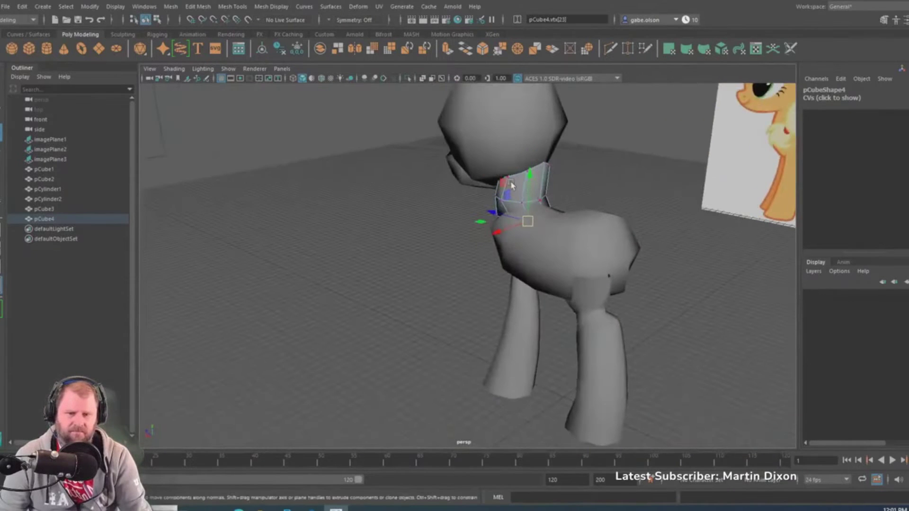
pyautogui.moveTo(511, 185); pyautogui.dragTo(555, 161, button='right')
pyautogui.click(560, 192)
pyautogui.scroll(-8, 560, 193)
pyautogui.keyDown('alt'); pyautogui.moveTo(560, 193); pyautogui.dragTo(586, 187); pyautogui.keyUp('alt')
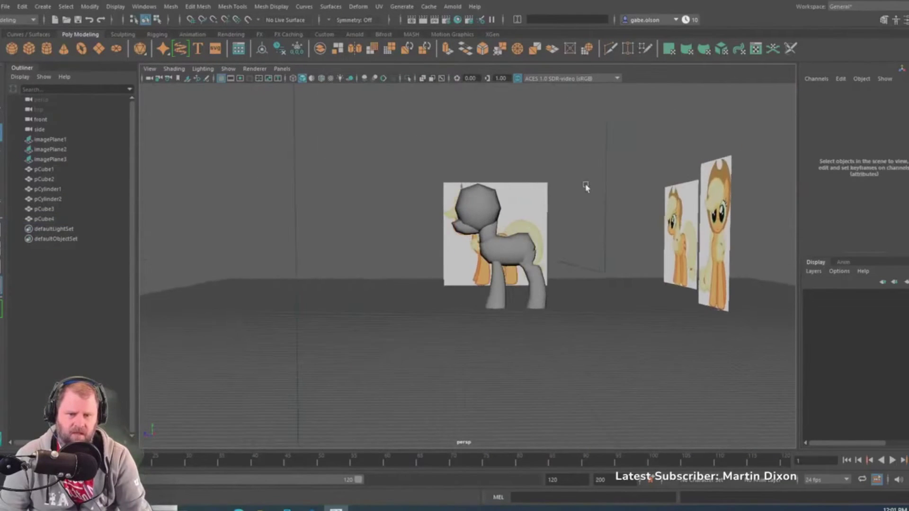
pyautogui.keyDown('alt'); pyautogui.moveTo(580, 218); pyautogui.dragTo(449, 278, button='middle'); pyautogui.keyUp('alt')
pyautogui.keyDown('alt'); pyautogui.moveTo(450, 278); pyautogui.dragTo(450, 281); pyautogui.keyUp('alt')
pyautogui.keyDown('alt'); pyautogui.moveTo(438, 301); pyautogui.dragTo(489, 285, button='middle'); pyautogui.keyUp('alt')
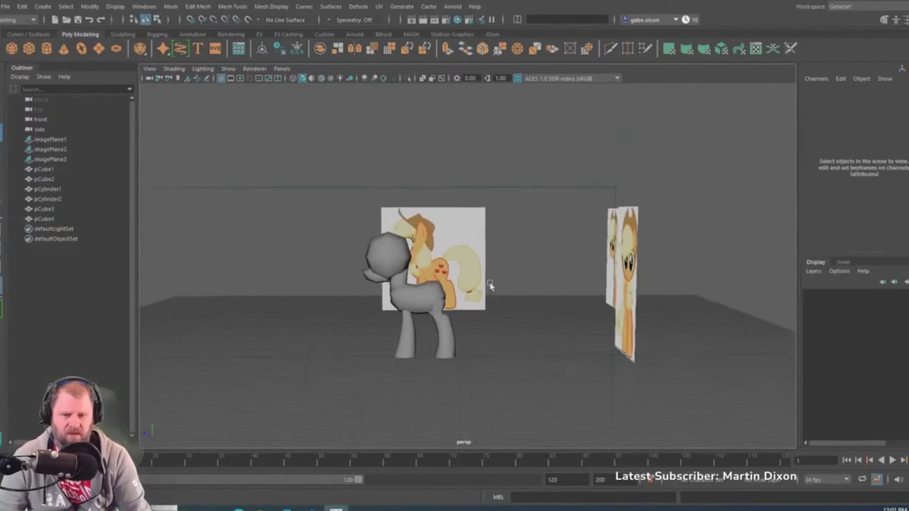
pyautogui.keyDown('alt'); pyautogui.moveTo(489, 285); pyautogui.dragTo(502, 336, button='right'); pyautogui.keyUp('alt')
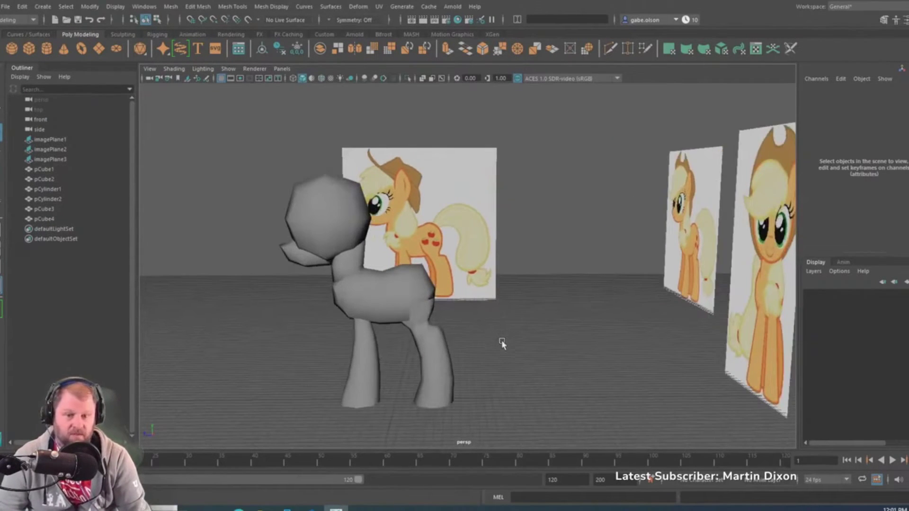
# Examine the pony's tail on the reference image in the side view
pyautogui.keyDown('alt'); pyautogui.moveTo(502, 340); pyautogui.dragTo(523, 340, button='middle'); pyautogui.keyUp('alt')
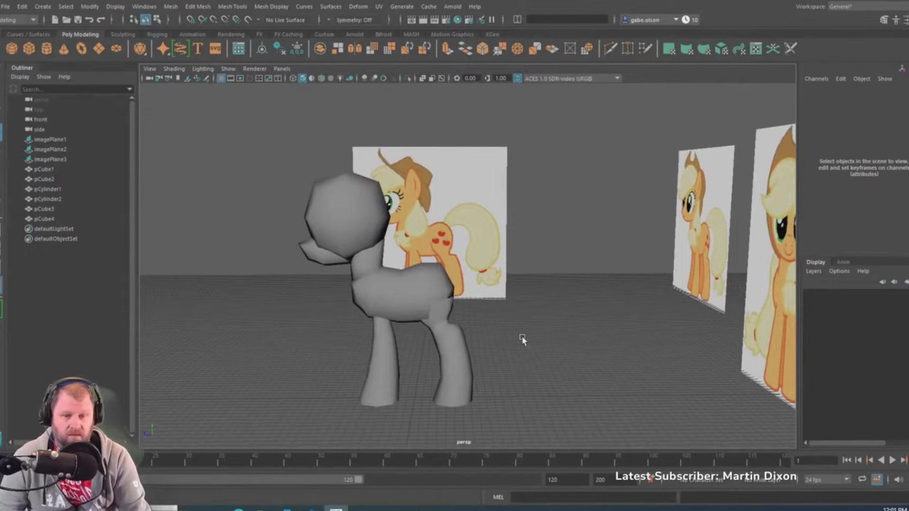
pyautogui.keyDown('alt'); pyautogui.moveTo(522, 339); pyautogui.dragTo(523, 313, button='right'); pyautogui.keyUp('alt')
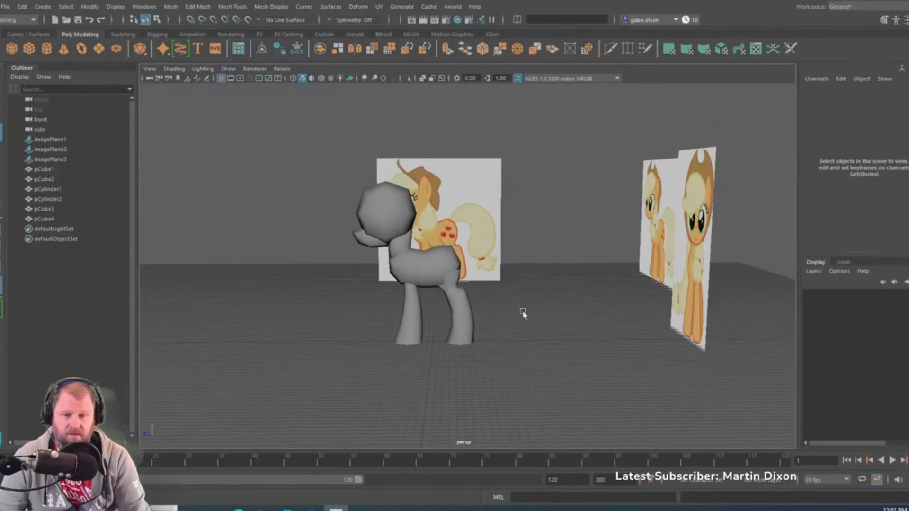
pyautogui.press('space')
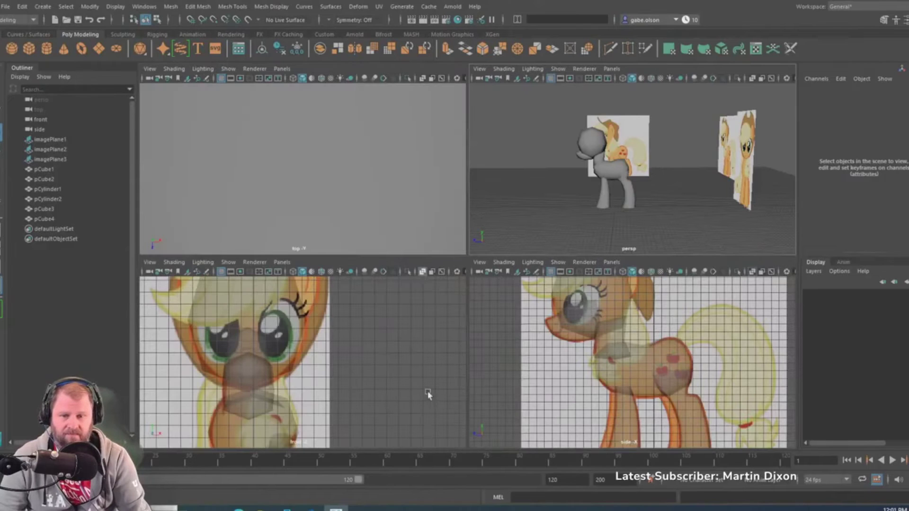
pyautogui.press('space')
pyautogui.keyDown('alt'); pyautogui.moveTo(618, 375); pyautogui.dragTo(438, 325, button='right'); pyautogui.keyUp('alt')
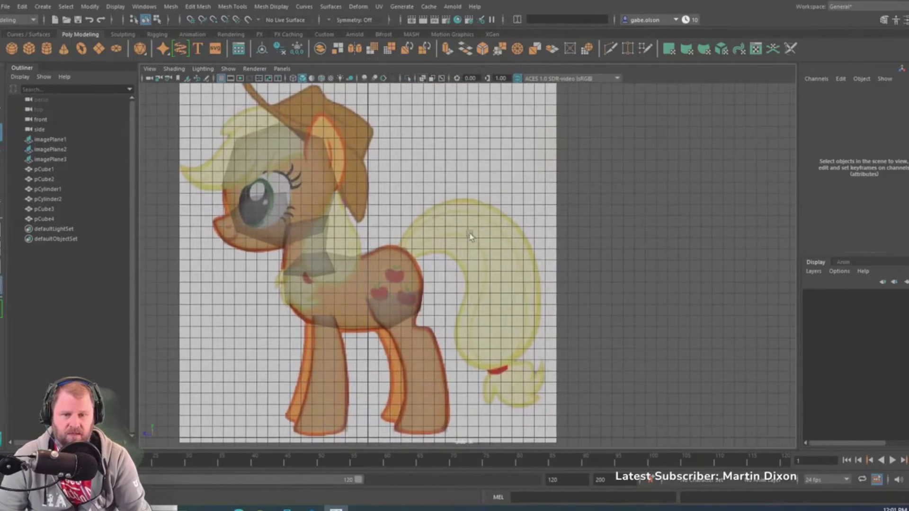
pyautogui.keyDown('alt'); pyautogui.moveTo(470, 237); pyautogui.dragTo(569, 339, button='right'); pyautogui.keyUp('alt')
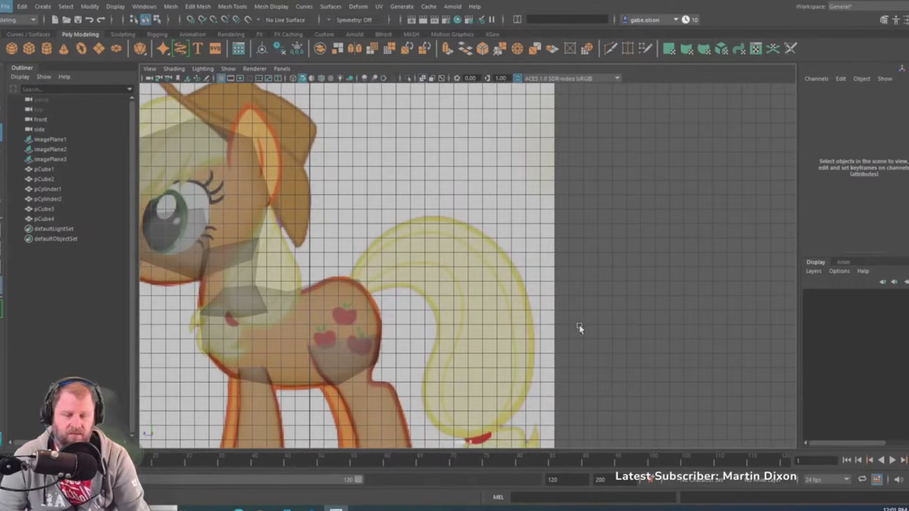
pyautogui.scroll(2, 573, 317)
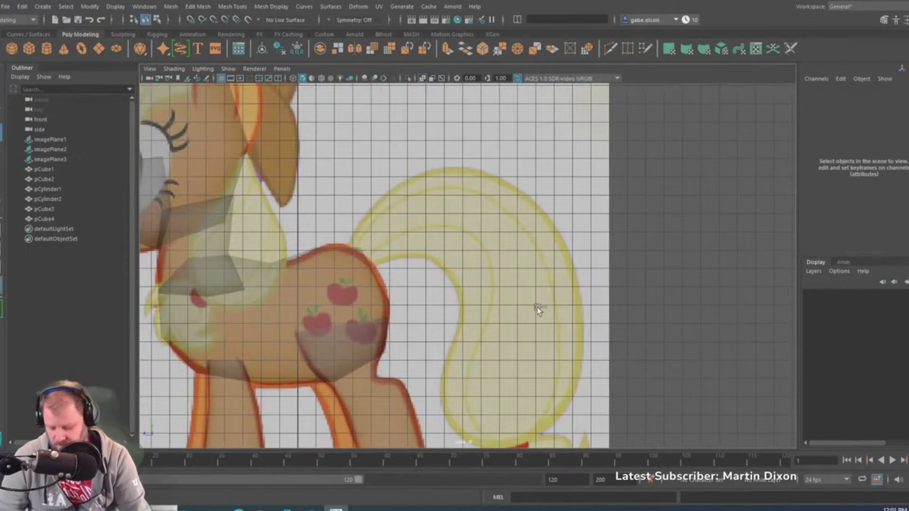
pyautogui.scroll(-2, 428, 251)
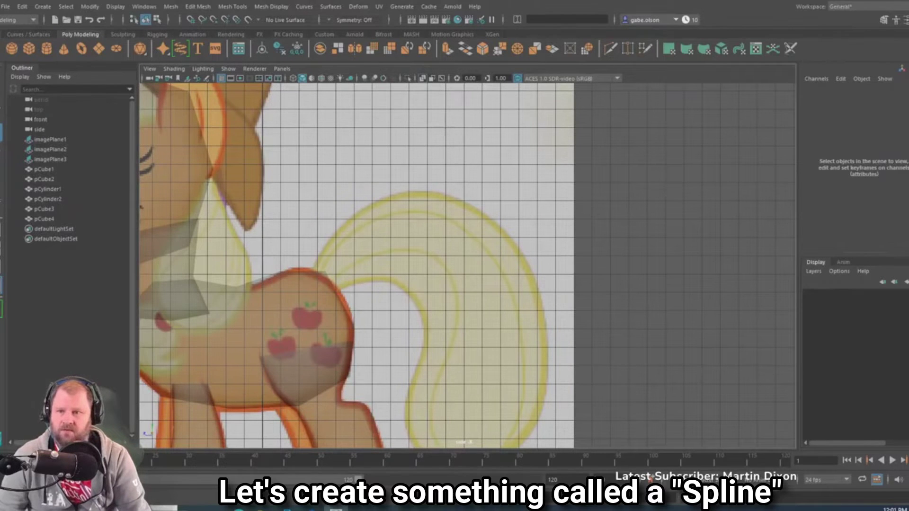
# Draw a CV curve through the centre of the reference tail, from the rump over the arch down to the red hair tie
pyautogui.click(43, 6)
pyautogui.click(47, 6)
pyautogui.click(47, 7)
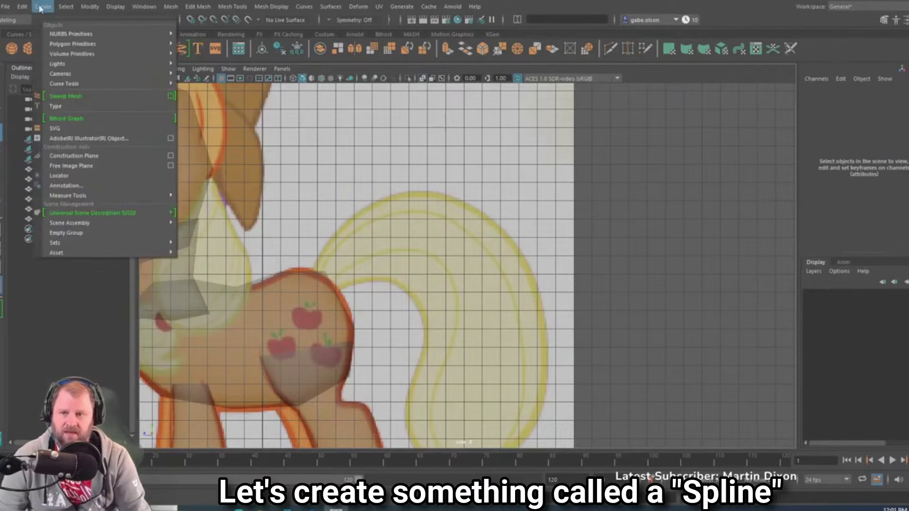
pyautogui.moveTo(129, 85)
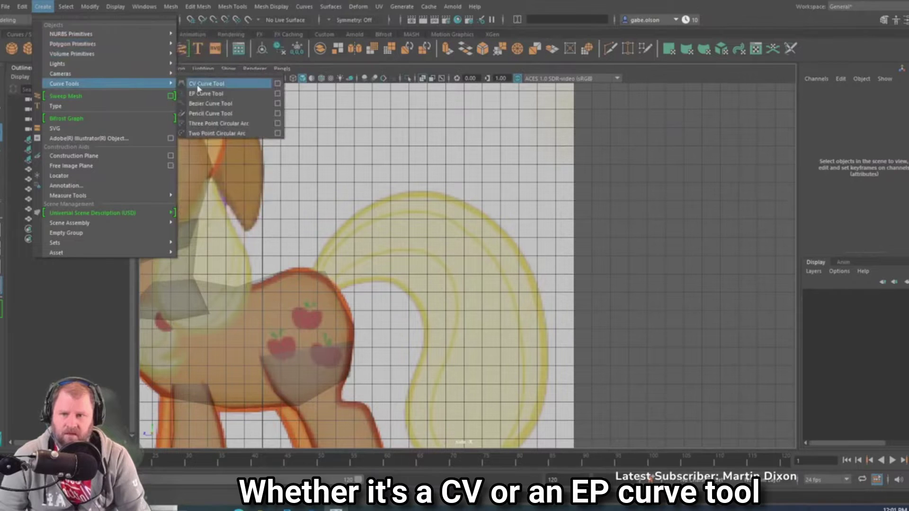
pyautogui.click(211, 88)
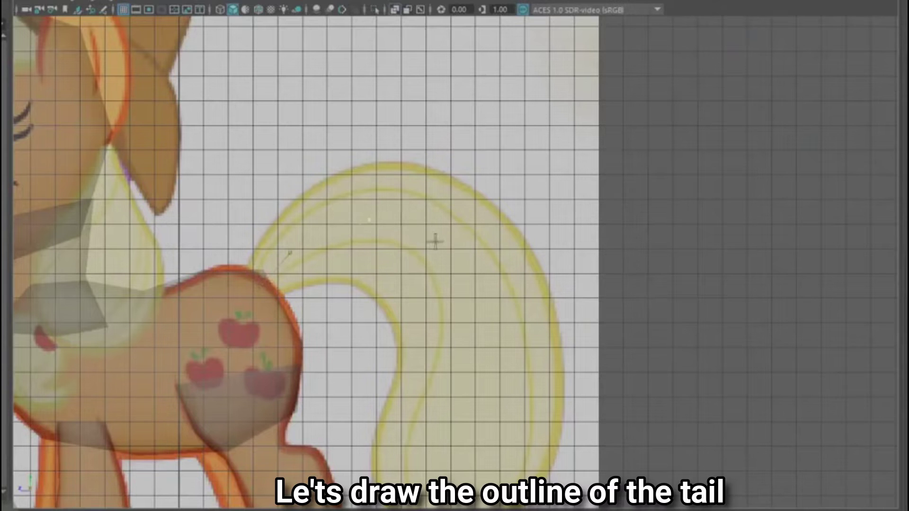
pyautogui.click(477, 300)
pyautogui.click(486, 365)
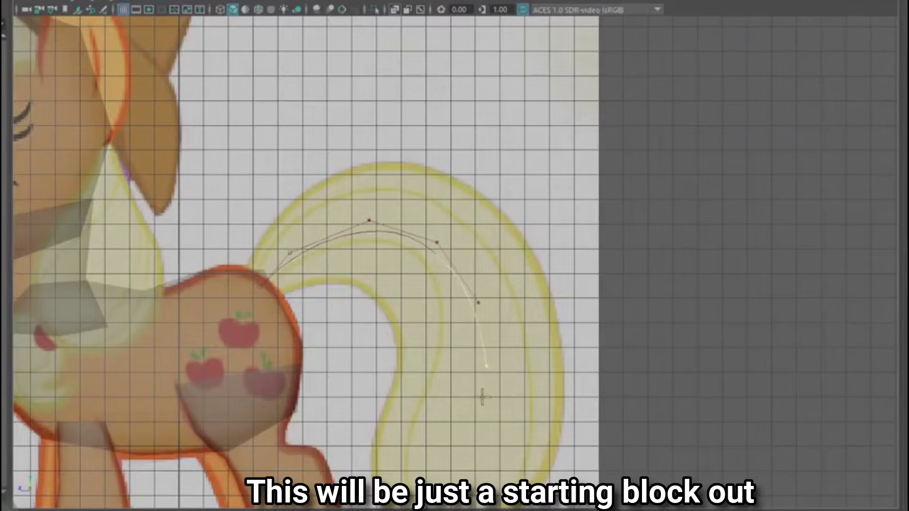
pyautogui.keyDown('alt'); pyautogui.moveTo(481, 396); pyautogui.dragTo(480, 198, button='middle'); pyautogui.keyUp('alt')
pyautogui.click(473, 250)
pyautogui.click(468, 295)
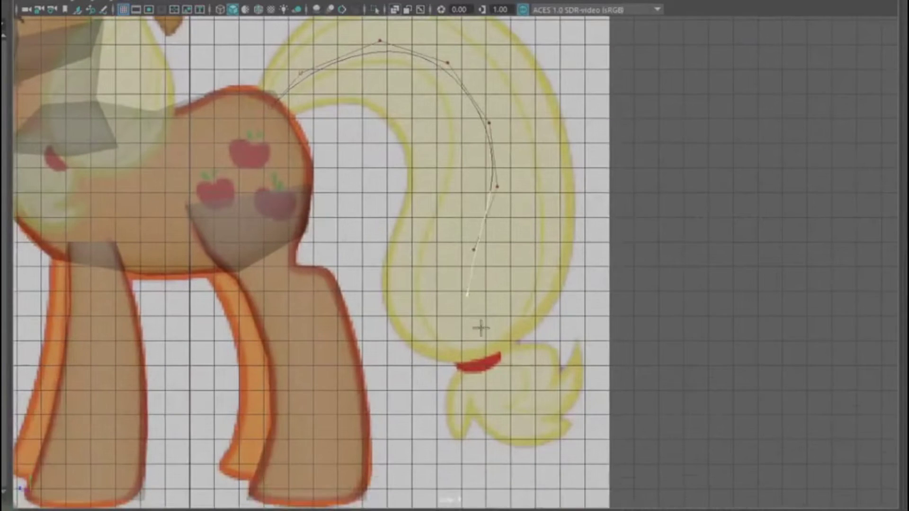
pyautogui.click(477, 360)
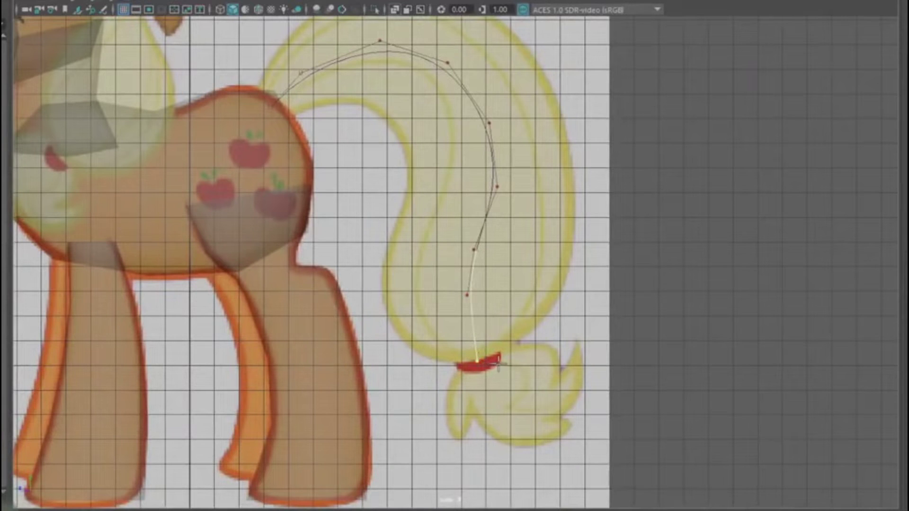
pyautogui.press('Return')
# Shift two control vertices on the descending part of the tail curve slightly backward
pyautogui.scroll(-2, 422, 280)
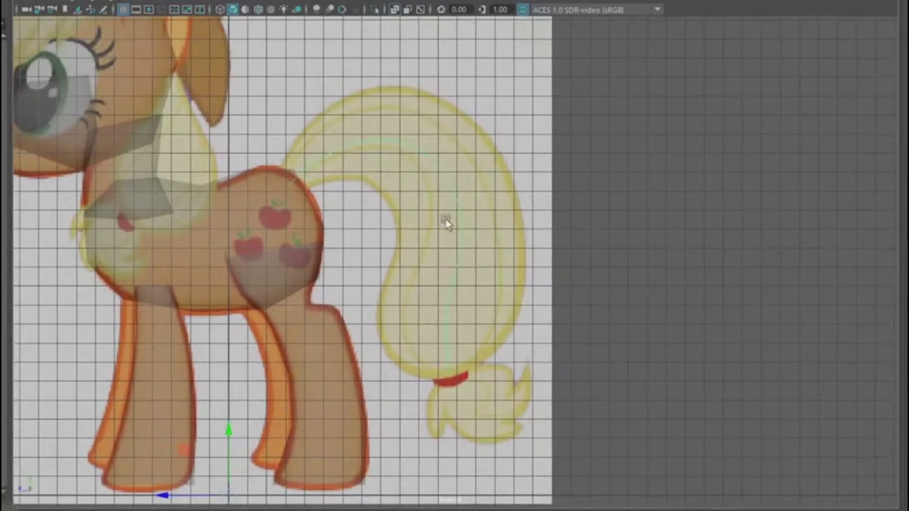
pyautogui.moveTo(456, 207); pyautogui.dragTo(404, 198, button='right')
pyautogui.click(465, 197)
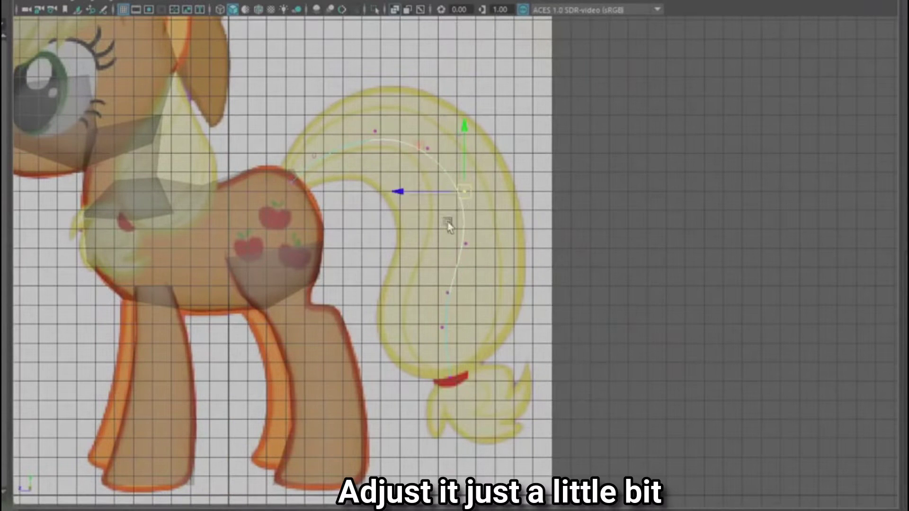
pyautogui.moveTo(465, 193); pyautogui.dragTo(471, 251)
pyautogui.moveTo(448, 292); pyautogui.dragTo(454, 292)
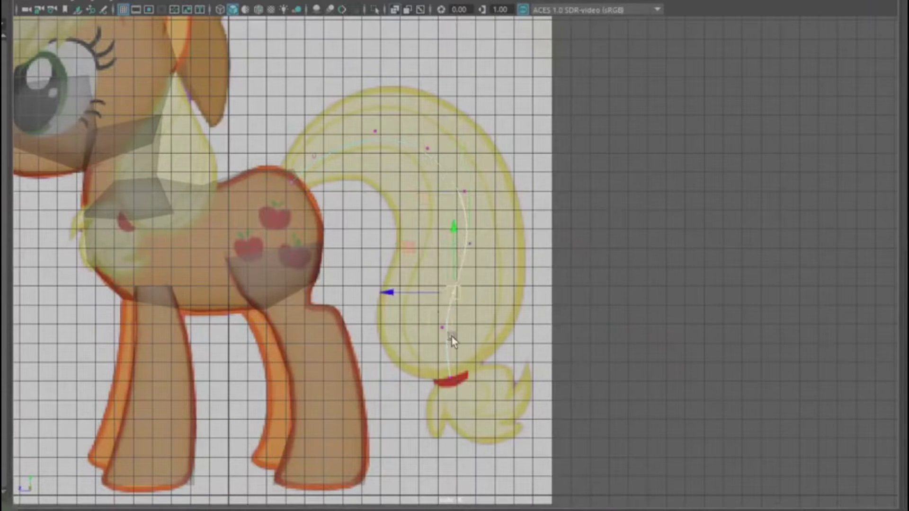
# Move the tail curve's end control vertex slightly forward and up, and the lower vertices above it slightly backward
pyautogui.moveTo(442, 328); pyautogui.dragTo(450, 328)
pyautogui.moveTo(450, 378); pyautogui.dragTo(443, 375)
pyautogui.moveTo(450, 328); pyautogui.dragTo(453, 328)
pyautogui.moveTo(454, 292); pyautogui.dragTo(468, 290)
pyautogui.scroll(4, 468, 290)
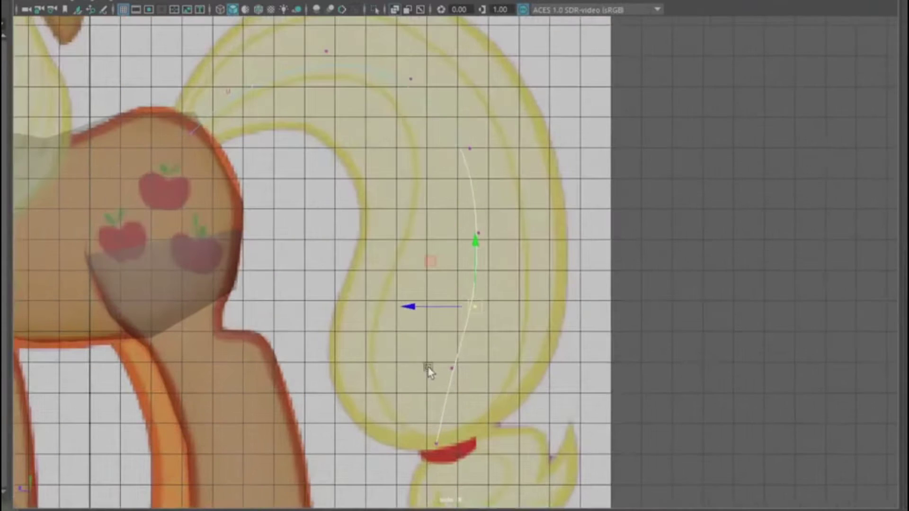
pyautogui.moveTo(452, 368); pyautogui.dragTo(458, 371)
# Check the tail curve in perspective and return it to object mode, deselected
pyautogui.press('space')
pyautogui.press('space')
pyautogui.keyDown('alt'); pyautogui.moveTo(525, 215); pyautogui.dragTo(431, 231); pyautogui.keyUp('alt')
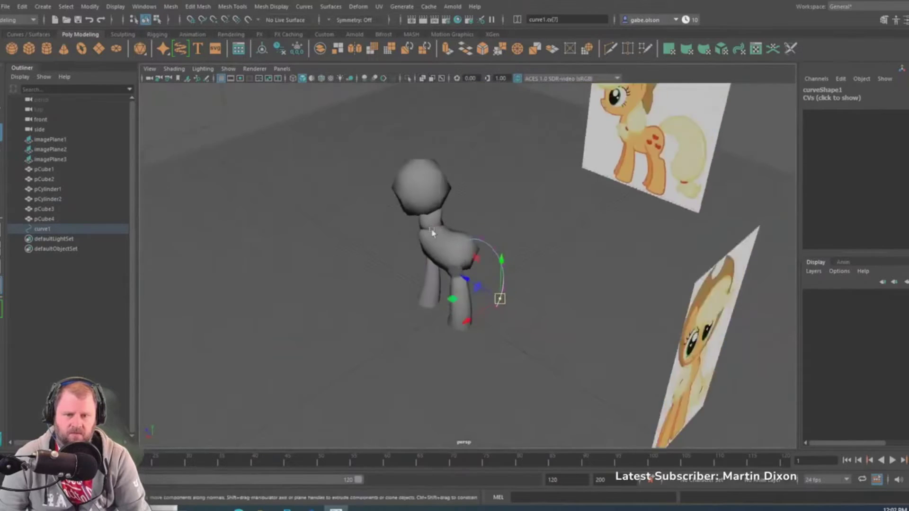
pyautogui.scroll(4, 431, 232)
pyautogui.keyDown('alt'); pyautogui.moveTo(466, 275); pyautogui.dragTo(530, 267); pyautogui.keyUp('alt')
pyautogui.scroll(2, 523, 245)
pyautogui.scroll(1, 530, 268)
pyautogui.moveTo(559, 239); pyautogui.dragTo(586, 205, button='right')
pyautogui.click(589, 202)
# Examine the pony model and its tail curve against the three reference images in perspective
pyautogui.scroll(-3, 571, 239)
pyautogui.scroll(-1, 552, 234)
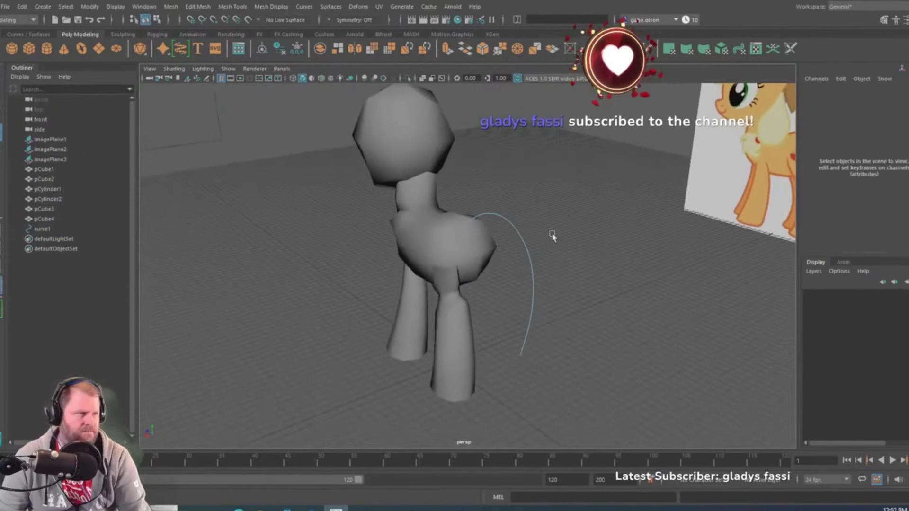
pyautogui.scroll(-5, 497, 229)
pyautogui.scroll(-2, 543, 256)
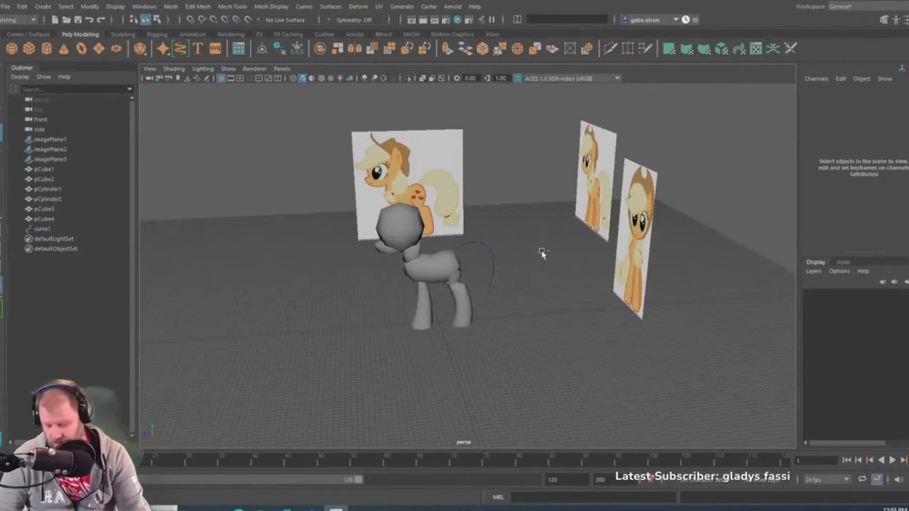
pyautogui.keyDown('alt'); pyautogui.moveTo(541, 254); pyautogui.dragTo(514, 252); pyautogui.keyUp('alt')
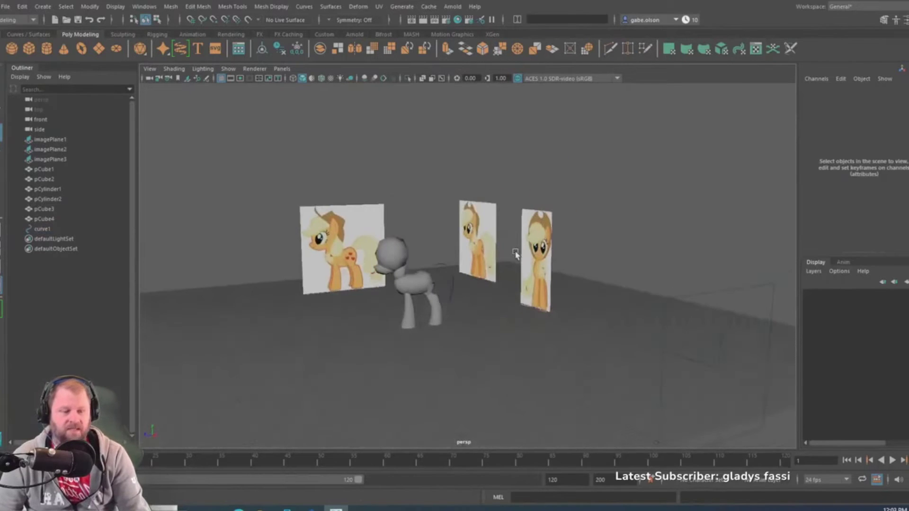
pyautogui.scroll(-5, 573, 411)
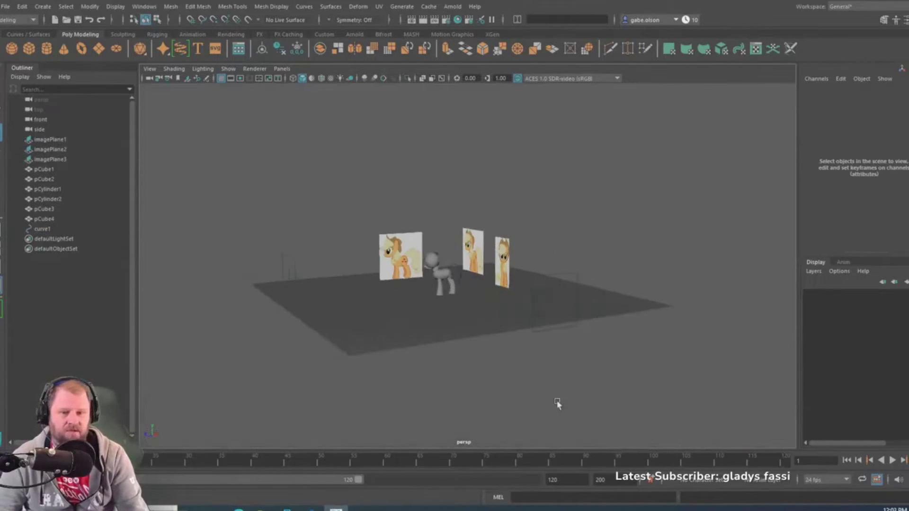
pyautogui.scroll(-3, 550, 331)
pyautogui.scroll(3, 502, 302)
pyautogui.scroll(6, 450, 287)
pyautogui.keyDown('alt'); pyautogui.moveTo(453, 282); pyautogui.dragTo(468, 301); pyautogui.keyUp('alt')
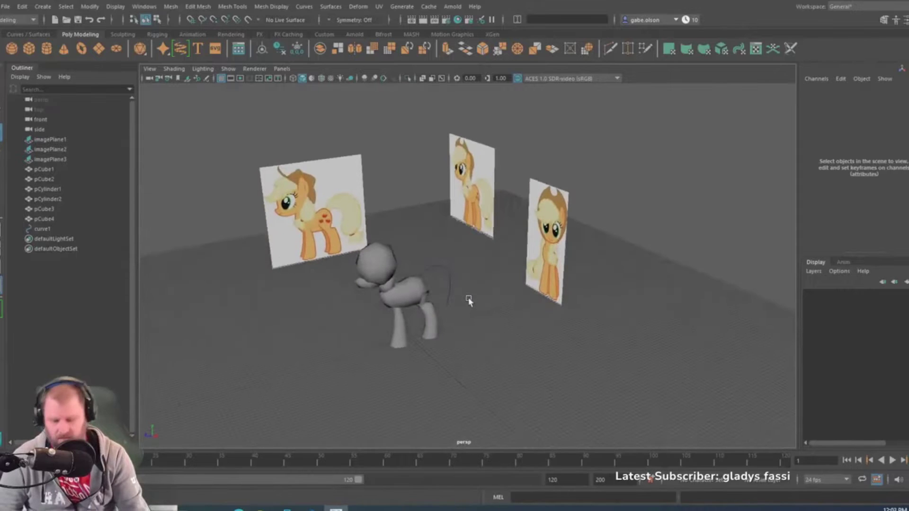
pyautogui.keyDown('alt'); pyautogui.moveTo(436, 285); pyautogui.dragTo(585, 298, button='right'); pyautogui.keyUp('alt')
pyautogui.keyDown('alt'); pyautogui.moveTo(585, 297); pyautogui.dragTo(535, 292); pyautogui.keyUp('alt')
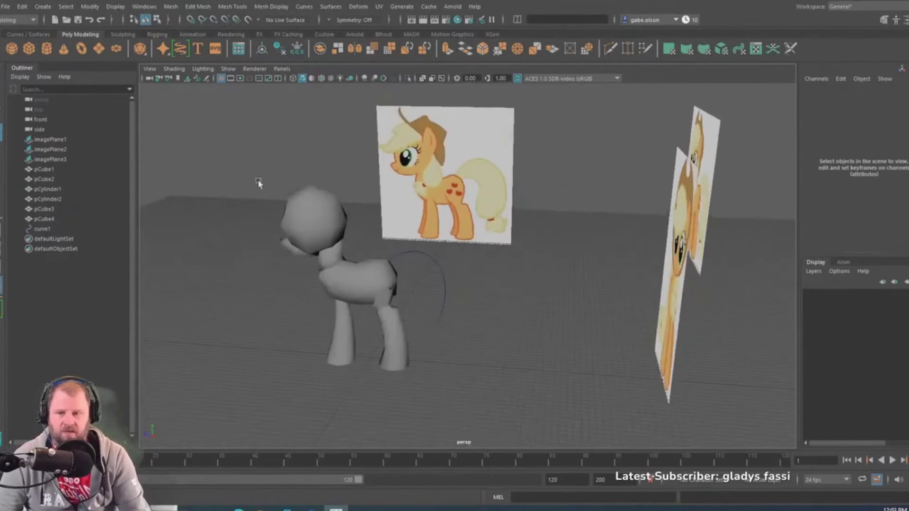
# Create a polygon cube, scale it uniformly to about 75.5 and raise it to the height of the pony's body
pyautogui.click(29, 50)
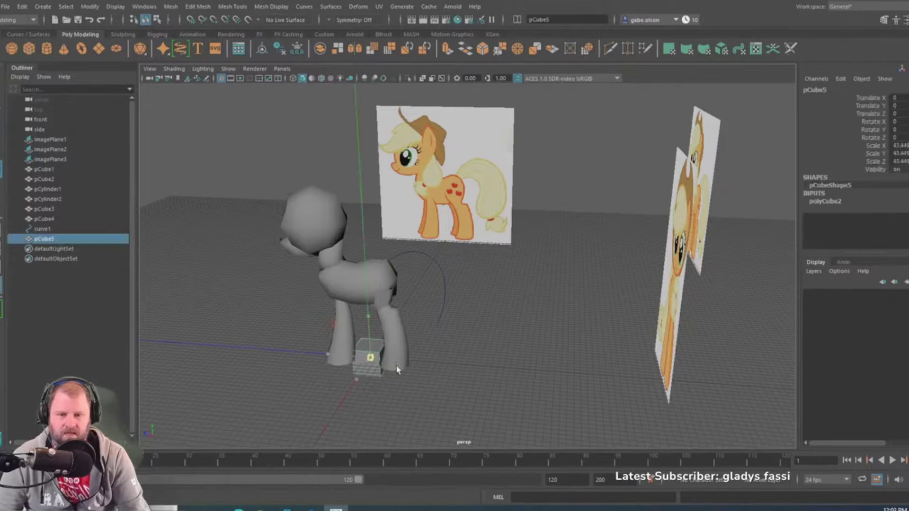
pyautogui.moveTo(396, 369); pyautogui.dragTo(413, 371)
pyautogui.press('w')
pyautogui.moveTo(370, 318); pyautogui.dragTo(366, 233)
pyautogui.scroll(3, 415, 301)
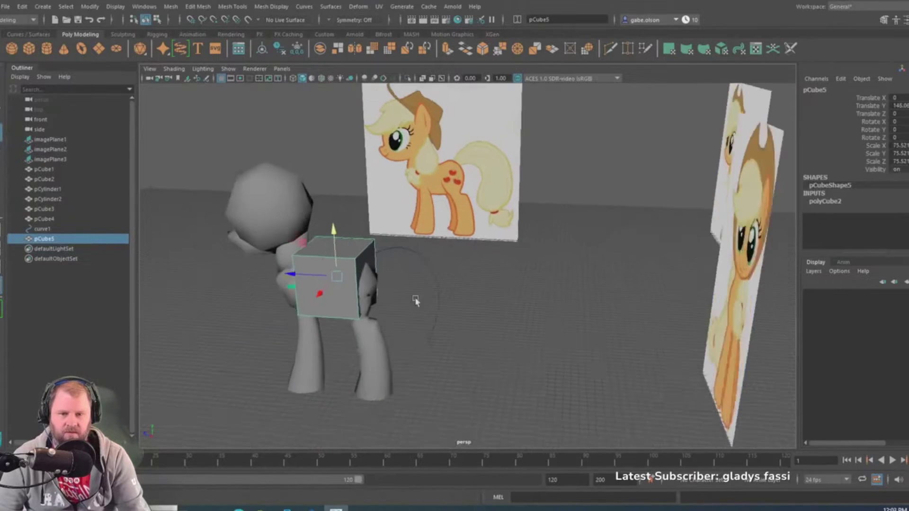
pyautogui.scroll(-3, 415, 301)
# Scale the new cube down uniformly in the side view to suit the thickness of the reference tail
pyautogui.press('space')
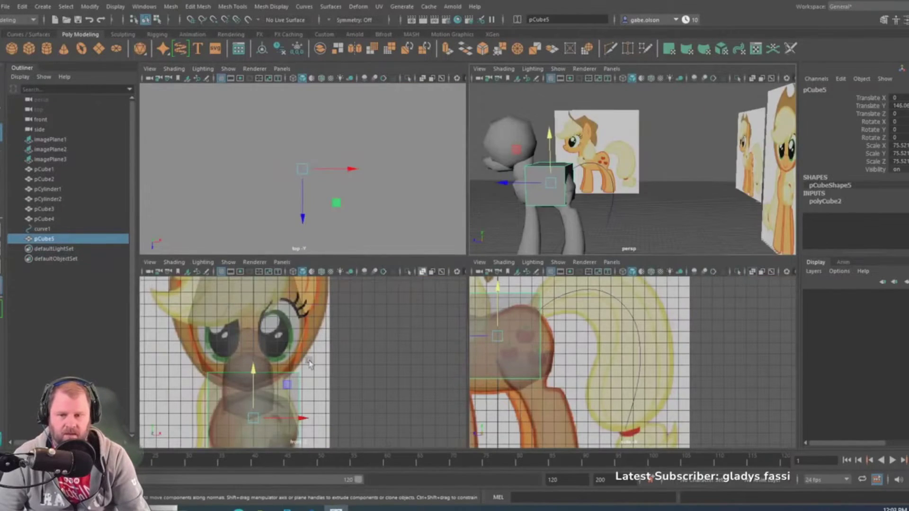
pyautogui.press('space')
pyautogui.keyDown('alt'); pyautogui.moveTo(455, 355); pyautogui.dragTo(333, 355, button='middle'); pyautogui.keyUp('alt')
pyautogui.press('space')
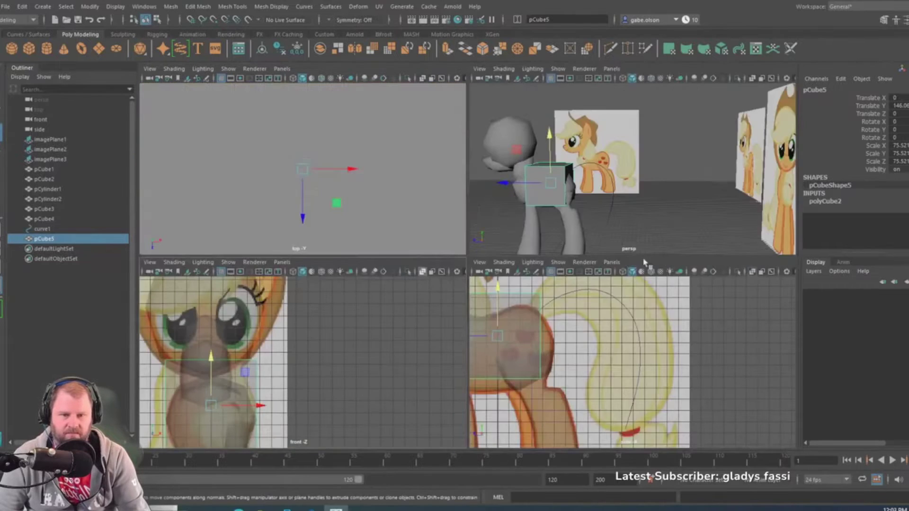
pyautogui.press('space')
pyautogui.press('space')
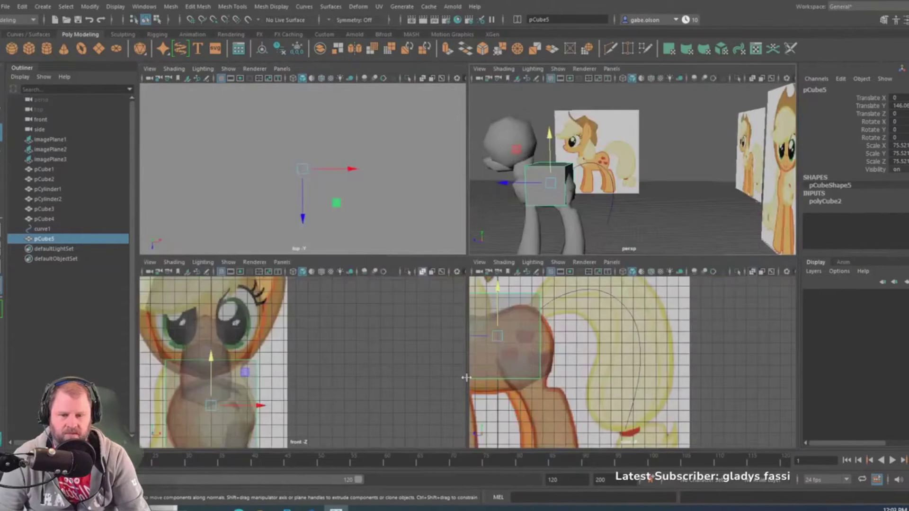
pyautogui.press('space')
pyautogui.keyDown('alt'); pyautogui.moveTo(556, 316); pyautogui.dragTo(617, 345, button='middle'); pyautogui.keyUp('alt')
pyautogui.press('e')
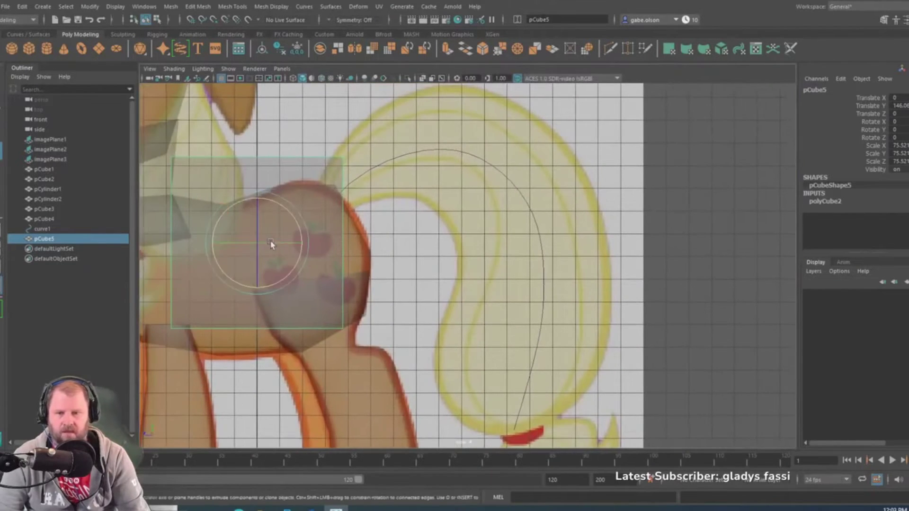
pyautogui.press('r')
pyautogui.moveTo(258, 241); pyautogui.dragTo(219, 237)
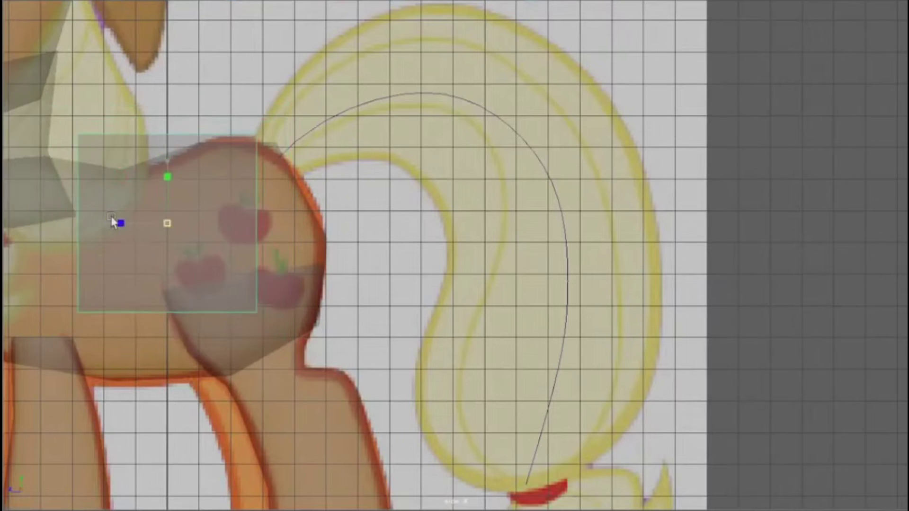
pyautogui.moveTo(111, 218); pyautogui.dragTo(84, 220)
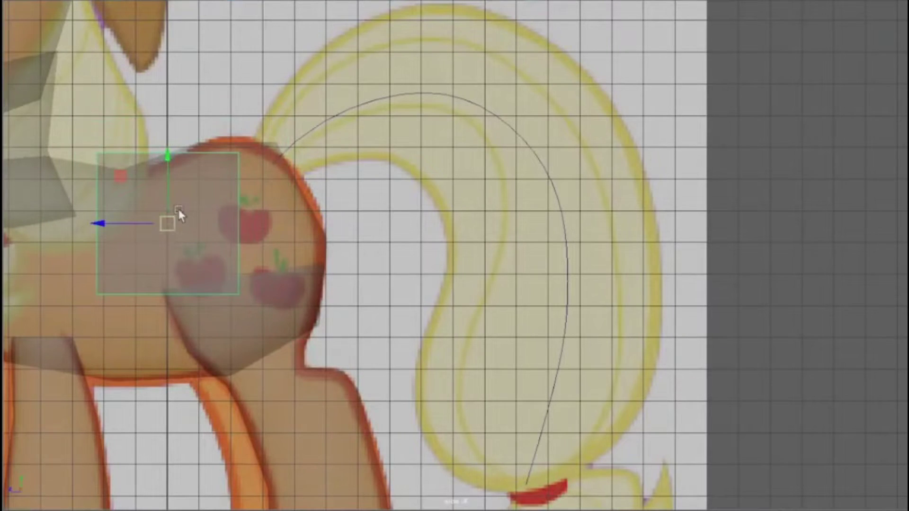
# Rotate the cube in the side view into a diamond orientation so one face points toward the start of the tail curve
pyautogui.press('q')
pyautogui.press('e')
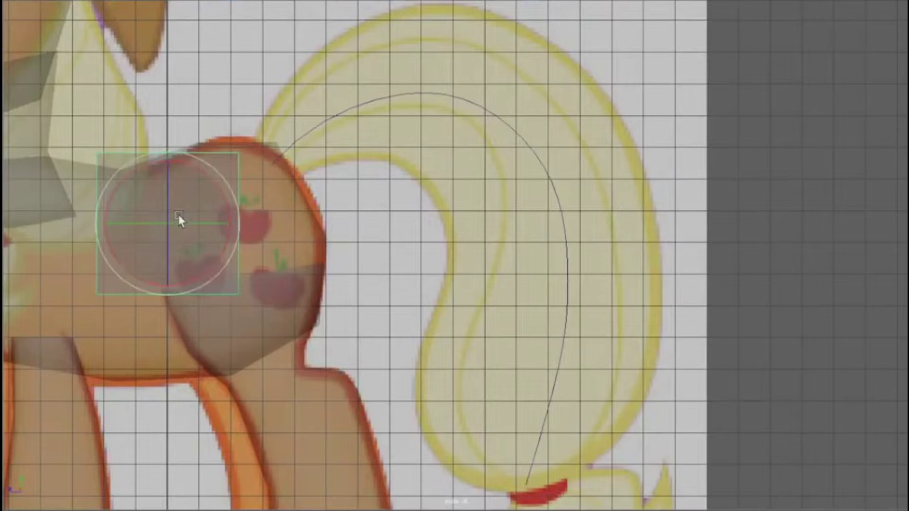
pyautogui.moveTo(214, 185); pyautogui.dragTo(177, 134)
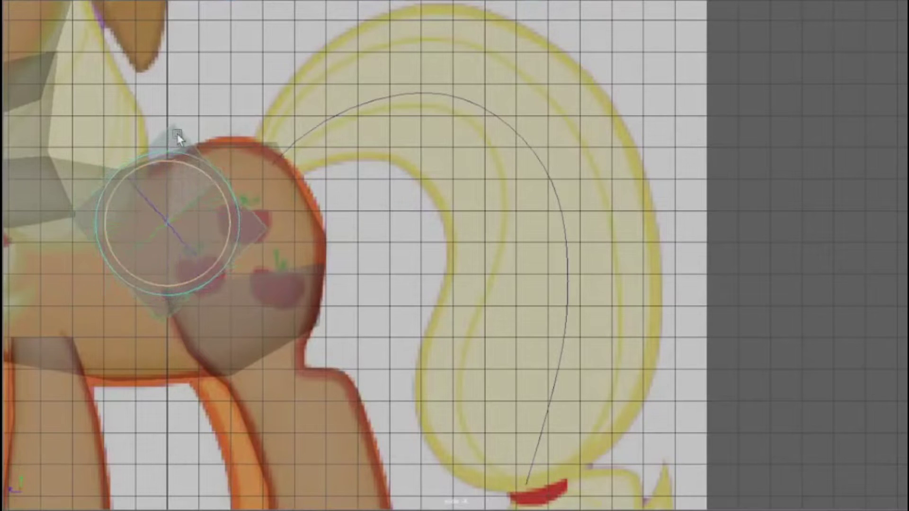
pyautogui.press('q')
pyautogui.press('w')
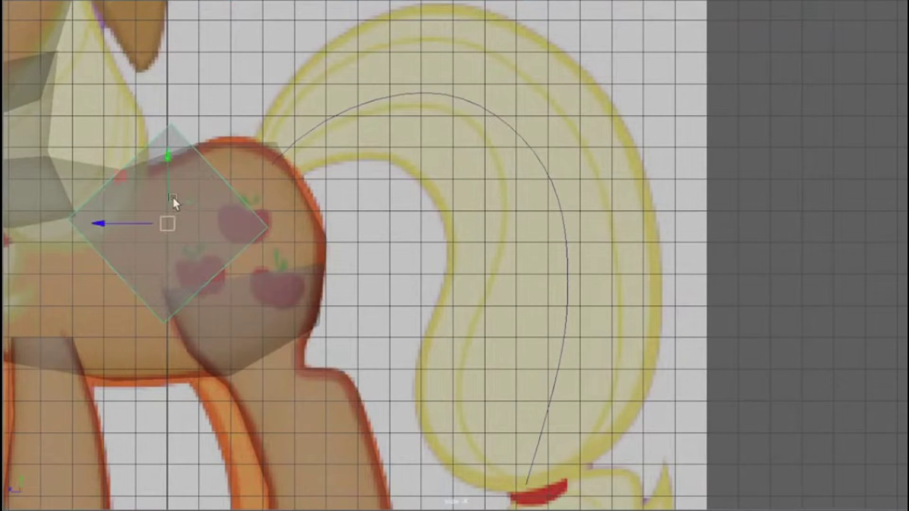
# Move the cube onto the pony's rump at the start of the tail curve, scaling it down and fine-tuning its rotation
pyautogui.moveTo(166, 218); pyautogui.dragTo(219, 212)
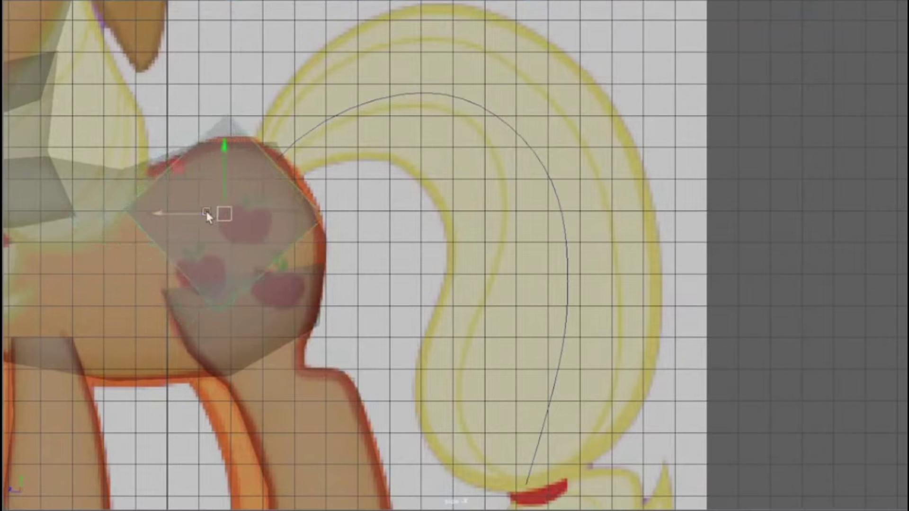
pyautogui.press('e')
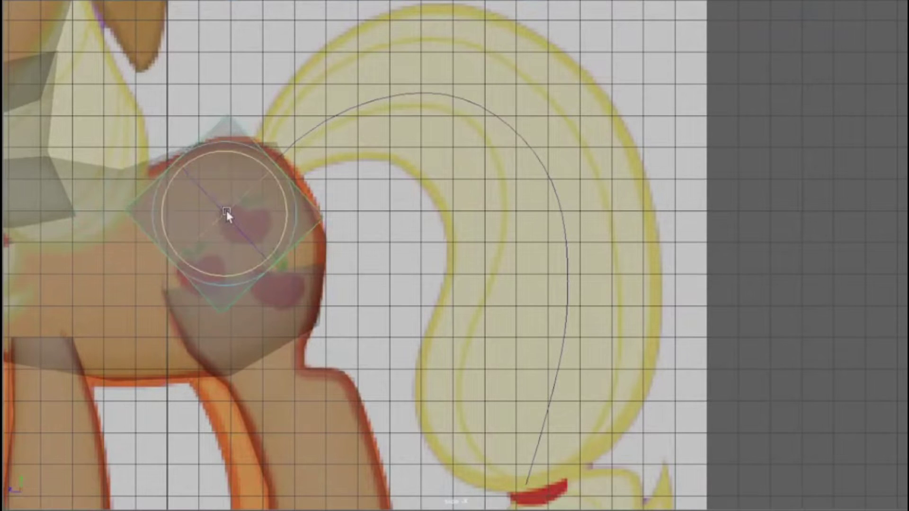
pyautogui.press('r')
pyautogui.moveTo(226, 211); pyautogui.dragTo(241, 199)
pyautogui.press('w')
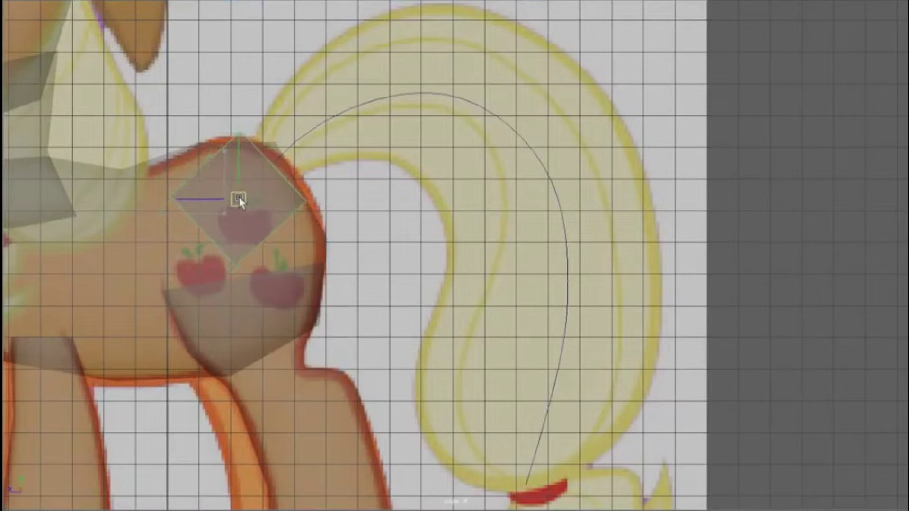
pyautogui.press('e')
pyautogui.moveTo(302, 199)
pyautogui.mouseDown()
pyautogui.moveTo(310, 185)
pyautogui.moveTo(303, 194)
pyautogui.mouseUp()
pyautogui.press('w')
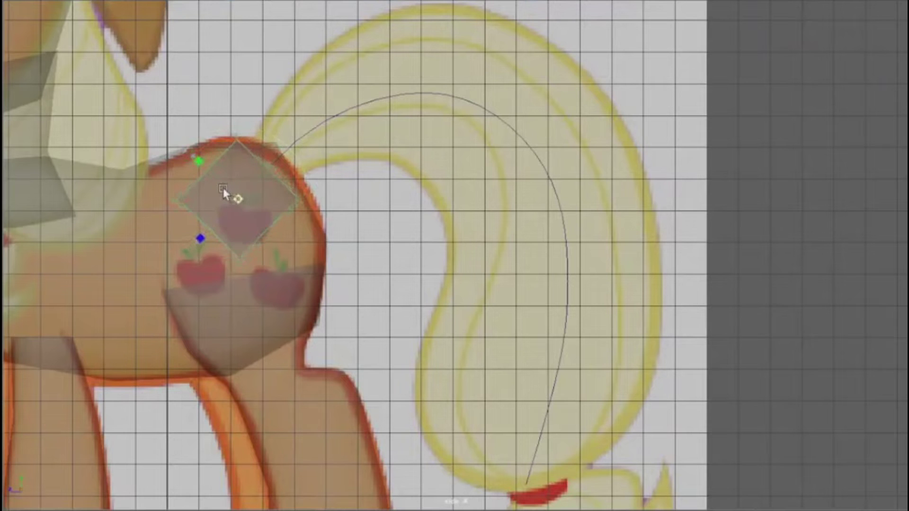
pyautogui.moveTo(232, 190); pyautogui.dragTo(244, 193)
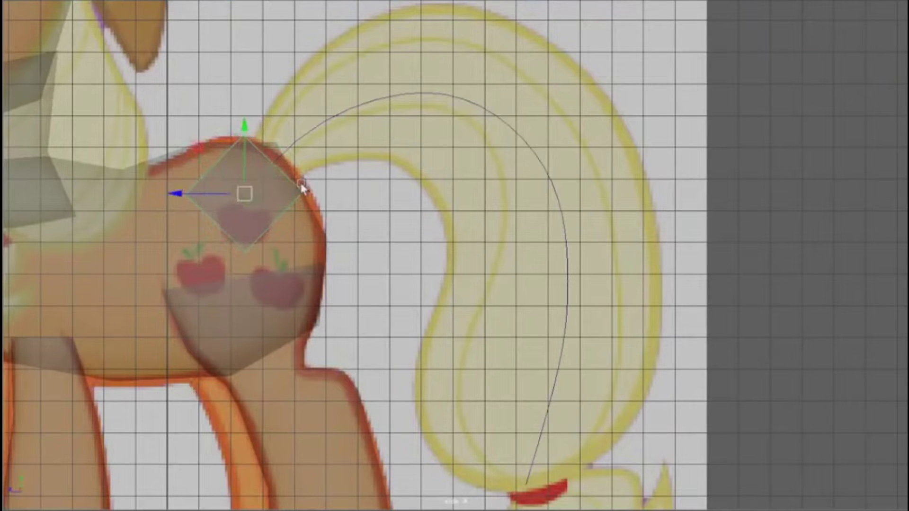
# In the perspective view, select the cube face pointing toward the tail curve together with the curve itself
pyautogui.press('space')
pyautogui.keyDown('alt'); pyautogui.moveTo(499, 183); pyautogui.dragTo(469, 225); pyautogui.keyUp('alt')
pyautogui.keyDown('alt'); pyautogui.moveTo(469, 224); pyautogui.dragTo(574, 316, button='right'); pyautogui.keyUp('alt')
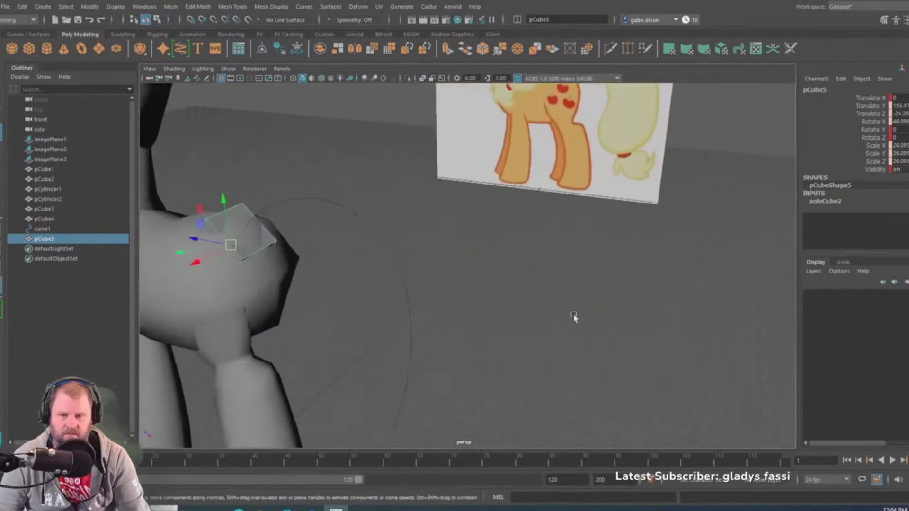
pyautogui.keyDown('alt'); pyautogui.moveTo(392, 273); pyautogui.dragTo(508, 297, button='middle'); pyautogui.keyUp('alt')
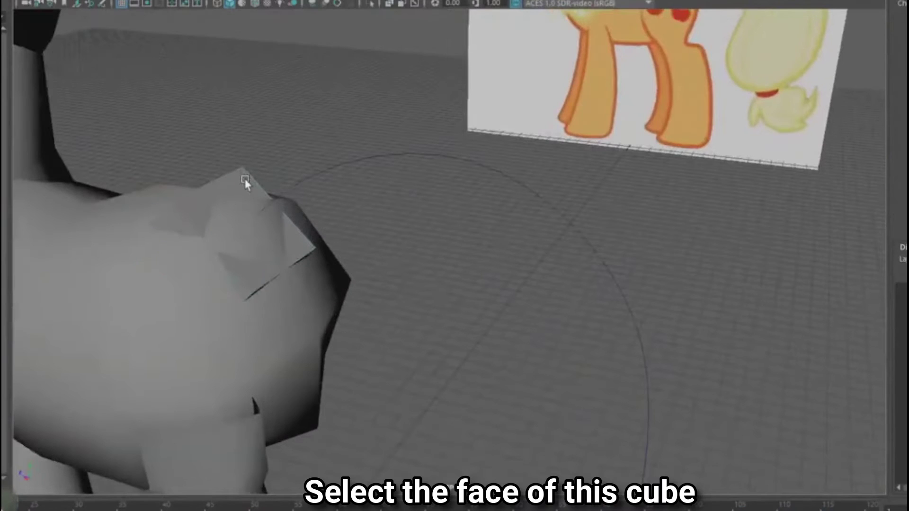
pyautogui.rightClick(359, 223)
pyautogui.moveTo(246, 180); pyautogui.dragTo(245, 216, button='right')
pyautogui.click(233, 185)
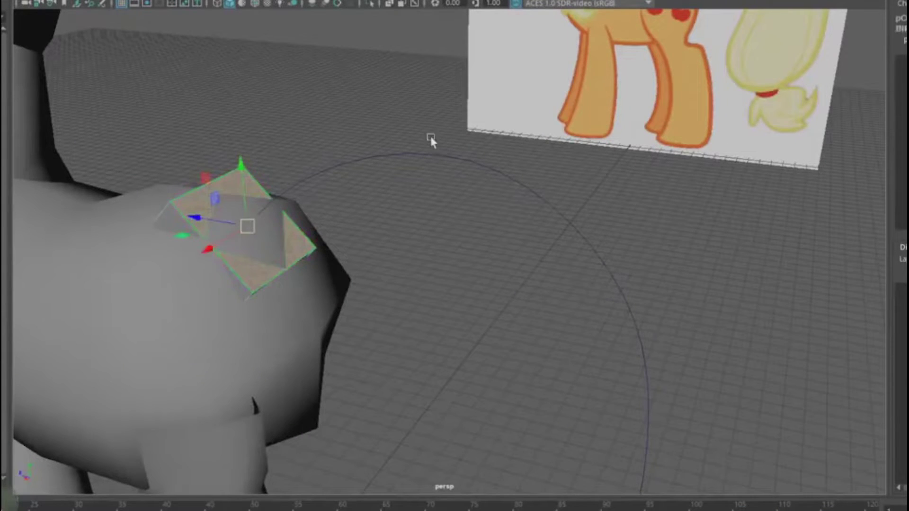
pyautogui.keyDown('shift'); pyautogui.click(416, 157); pyautogui.keyUp('shift')
pyautogui.keyDown('alt'); pyautogui.moveTo(422, 230); pyautogui.dragTo(373, 248); pyautogui.keyUp('alt')
pyautogui.keyDown('alt'); pyautogui.moveTo(373, 248); pyautogui.dragTo(500, 229, button='middle'); pyautogui.keyUp('alt')
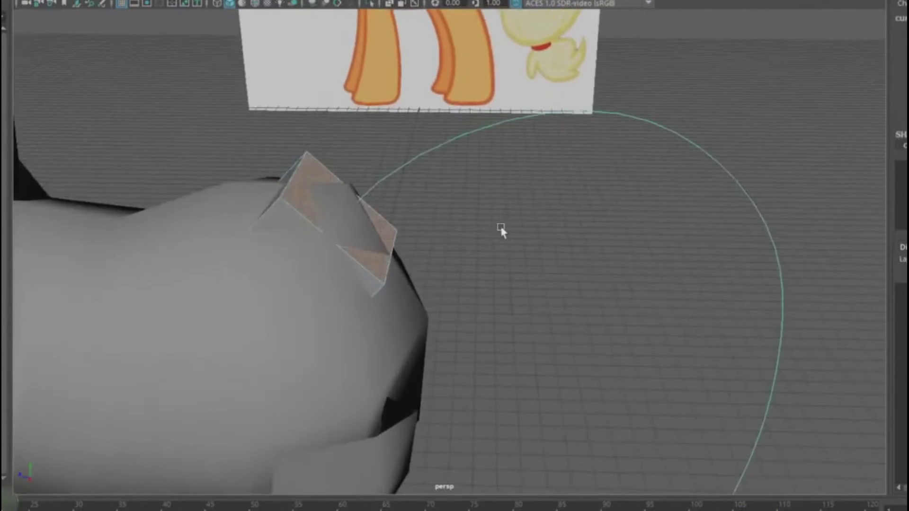
# Extrude the selected face along the tail curve with 10 divisions
pyautogui.rightClick(305, 189)
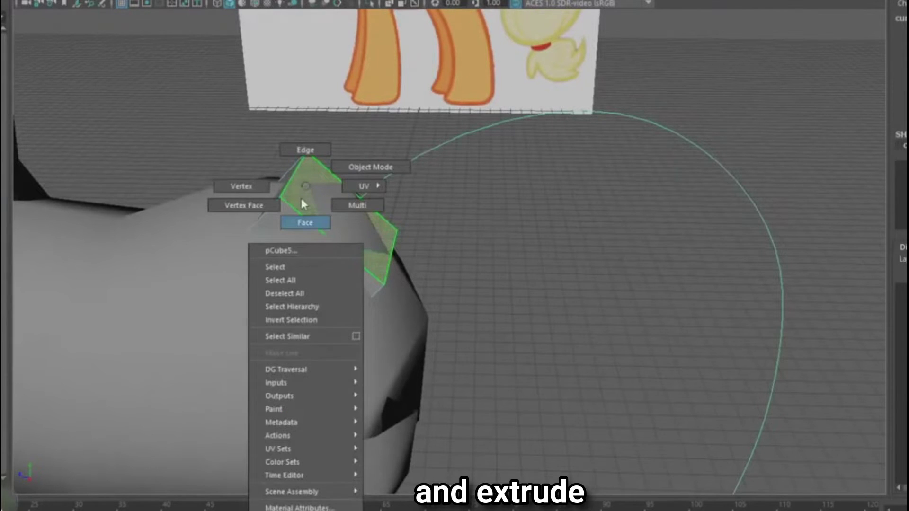
pyautogui.moveTo(302, 199); pyautogui.dragTo(304, 180, button='right')
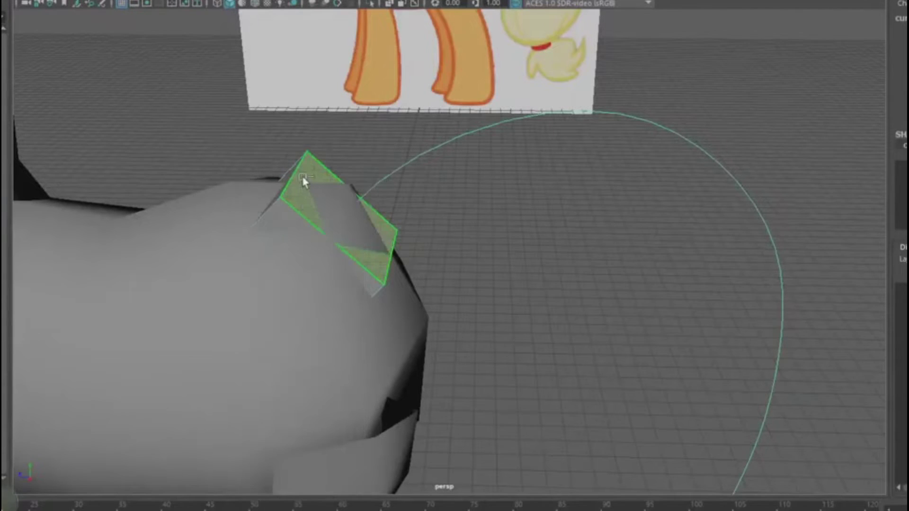
pyautogui.keyDown('shift'); pyautogui.rightClick(303, 175); pyautogui.keyUp('shift')
pyautogui.click(302, 212)
pyautogui.keyDown('alt'); pyautogui.moveTo(291, 183); pyautogui.dragTo(540, 314); pyautogui.keyUp('alt')
pyautogui.keyDown('alt'); pyautogui.moveTo(540, 314); pyautogui.dragTo(516, 275, button='middle'); pyautogui.keyUp('alt')
pyautogui.keyDown('alt'); pyautogui.moveTo(516, 275); pyautogui.dragTo(620, 326, button='right'); pyautogui.keyUp('alt')
pyautogui.keyDown('alt'); pyautogui.moveTo(620, 327); pyautogui.dragTo(639, 322); pyautogui.keyUp('alt')
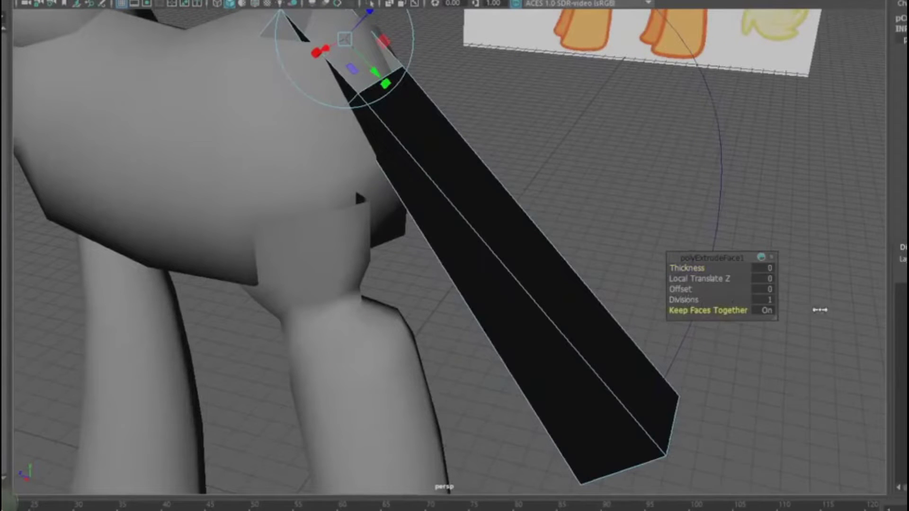
pyautogui.moveTo(756, 301); pyautogui.dragTo(749, 305)
pyautogui.keyDown('alt'); pyautogui.moveTo(594, 256); pyautogui.dragTo(442, 275, button='right'); pyautogui.keyUp('alt')
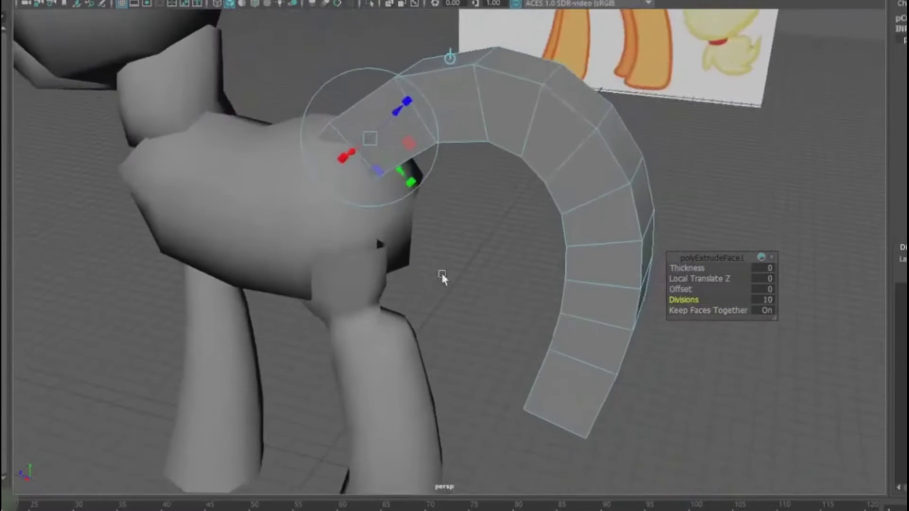
# Raise the tail extrusion's divisions to 16 and undo a trial thickness change
pyautogui.keyDown('alt'); pyautogui.moveTo(443, 274); pyautogui.dragTo(485, 261); pyautogui.keyUp('alt')
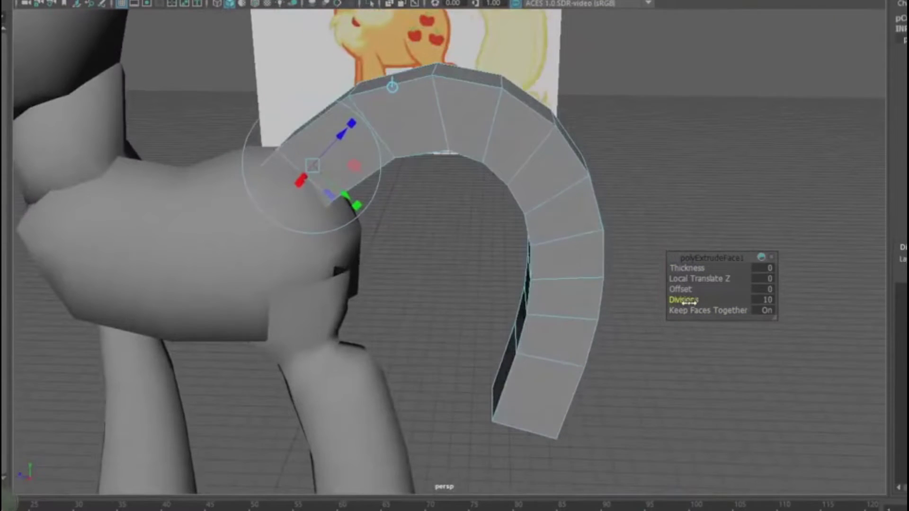
pyautogui.moveTo(689, 302); pyautogui.dragTo(436, 282)
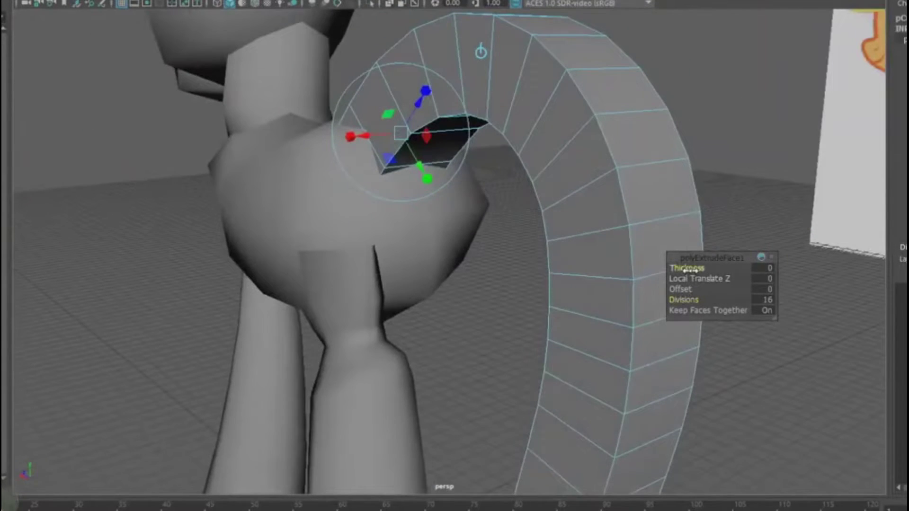
pyautogui.moveTo(690, 270); pyautogui.dragTo(698, 270)
pyautogui.hotkey('ctrl', 'z')
pyautogui.keyDown('alt'); pyautogui.moveTo(587, 262); pyautogui.dragTo(410, 256, button='right'); pyautogui.keyUp('alt')
pyautogui.keyDown('alt'); pyautogui.moveTo(410, 255); pyautogui.dragTo(390, 254); pyautogui.keyUp('alt')
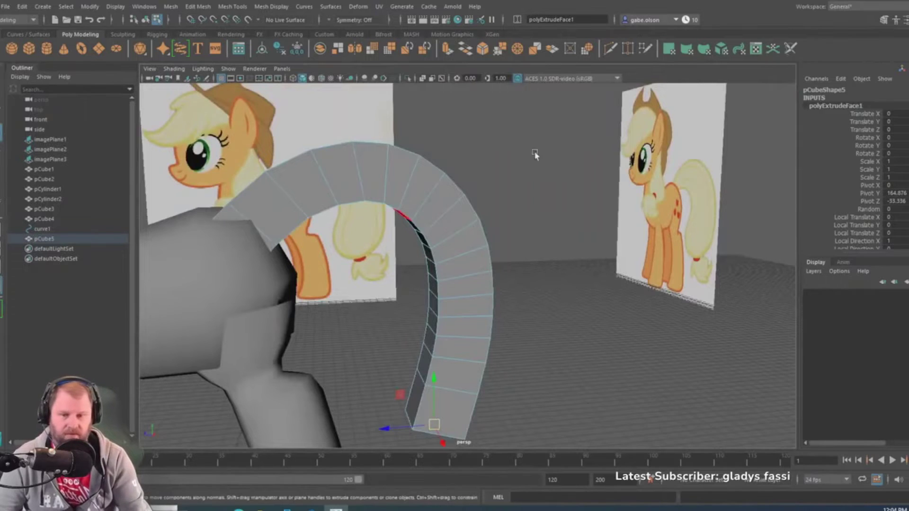
# Return the tail mesh to object mode and delete its construction history
pyautogui.keyDown('alt'); pyautogui.moveTo(535, 155); pyautogui.dragTo(547, 229); pyautogui.keyUp('alt')
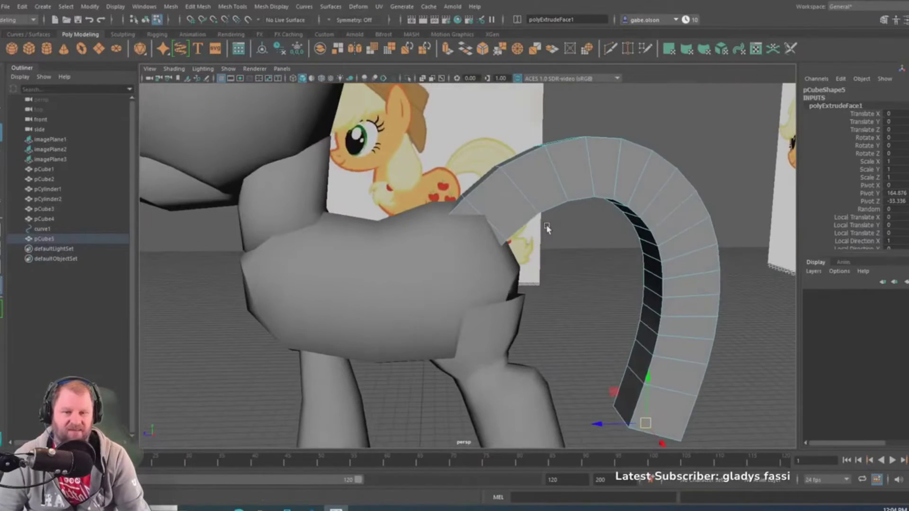
pyautogui.moveTo(540, 183); pyautogui.dragTo(584, 156, button='right')
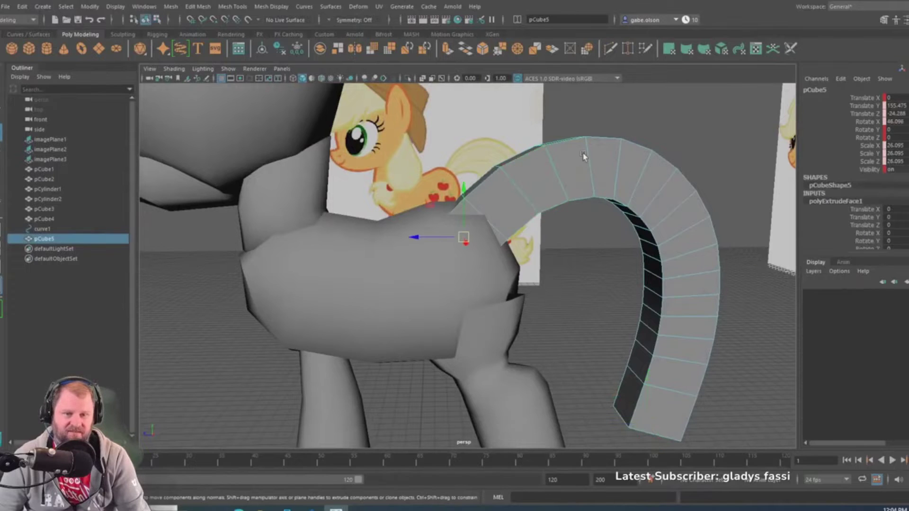
pyautogui.scroll(-3, 587, 163)
pyautogui.keyDown('alt'); pyautogui.moveTo(595, 184); pyautogui.dragTo(587, 188); pyautogui.keyUp('alt')
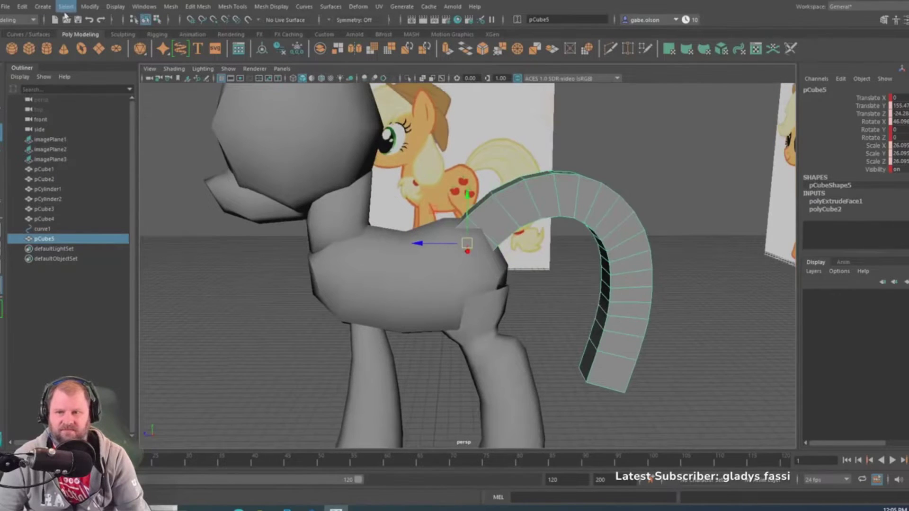
pyautogui.click(19, 10)
pyautogui.moveTo(115, 137)
pyautogui.click(179, 135)
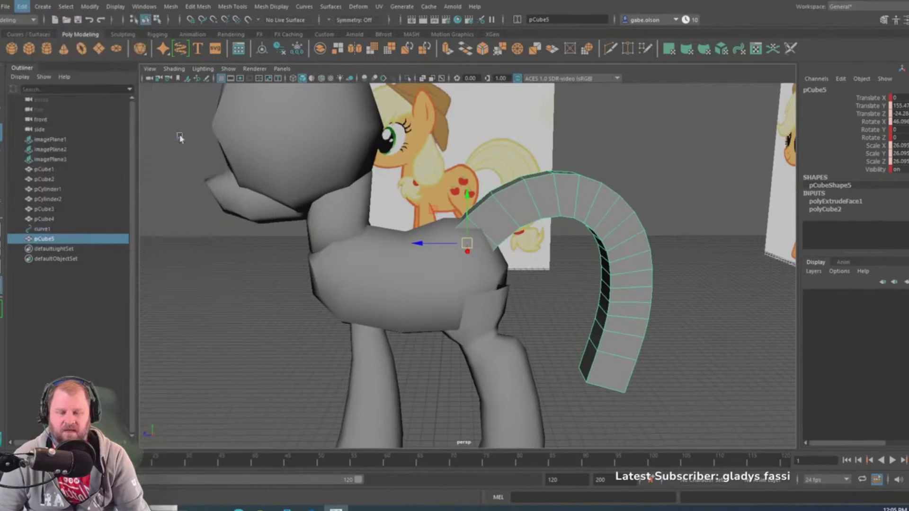
pyautogui.keyDown('alt'); pyautogui.moveTo(426, 222); pyautogui.dragTo(524, 204); pyautogui.keyUp('alt')
# In the side view, select the faces of the original cube at the tail's base and delete them
pyautogui.press('space')
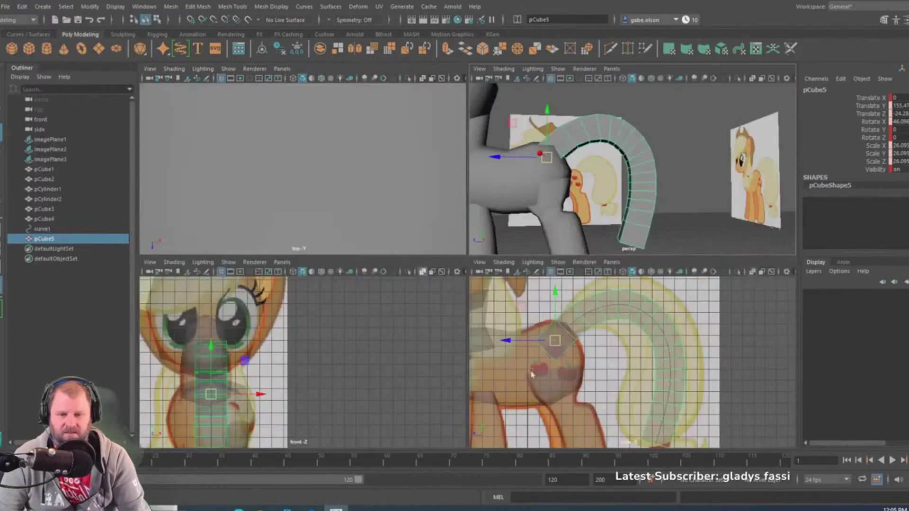
pyautogui.press('space')
pyautogui.moveTo(583, 364)
pyautogui.keyDown('alt'); pyautogui.mouseDown(button='middle')
pyautogui.moveTo(579, 287)
pyautogui.moveTo(569, 367)
pyautogui.moveTo(582, 379)
pyautogui.mouseUp(button='middle'); pyautogui.keyUp('alt')
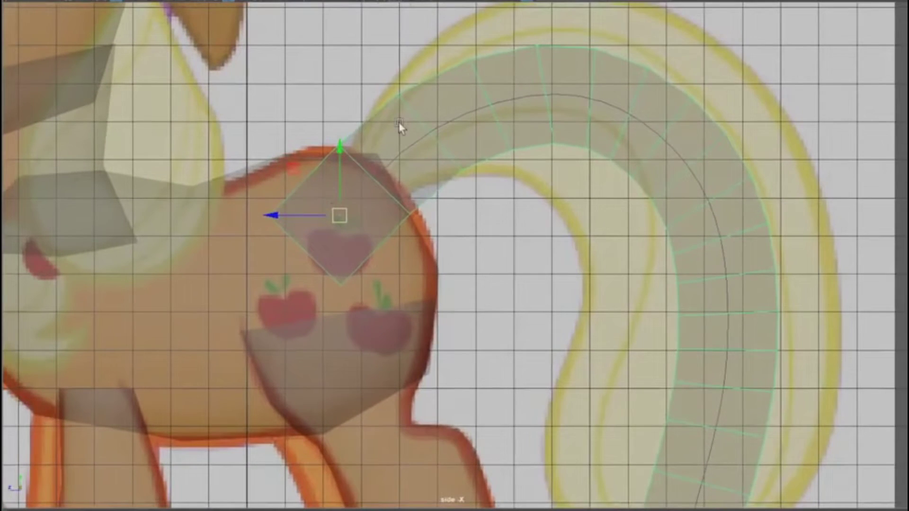
pyautogui.moveTo(326, 82); pyautogui.dragTo(326, 125, button='right')
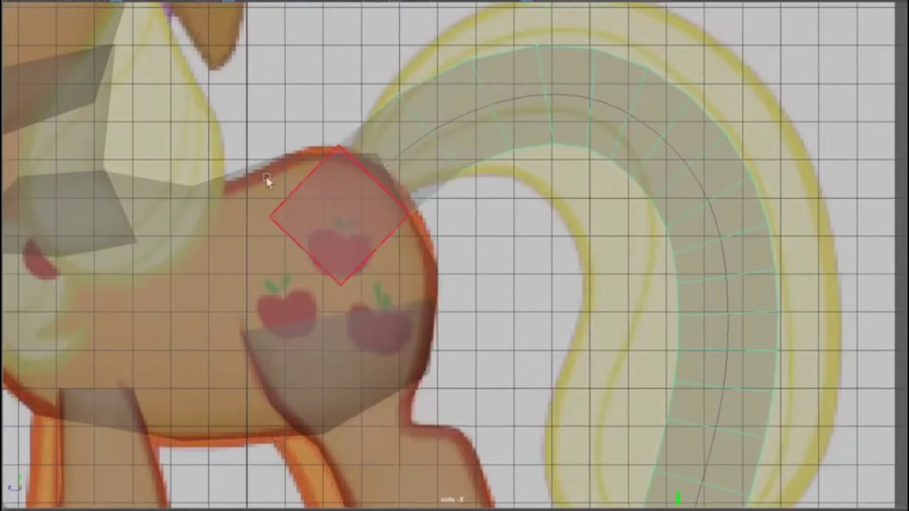
pyautogui.moveTo(207, 190); pyautogui.dragTo(355, 365)
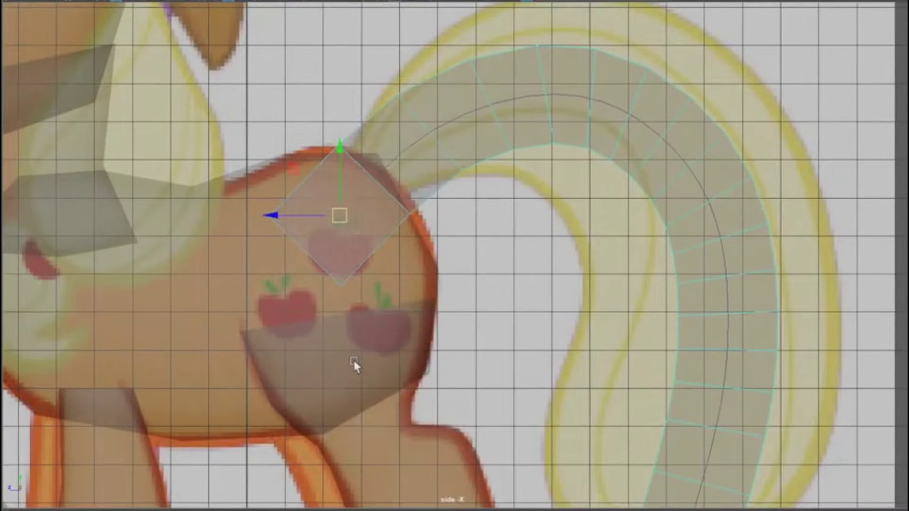
pyautogui.press('Delete')
# Delete alternating edge loops along the tail to reduce its number of segments
pyautogui.scroll(1, 586, 103)
pyautogui.keyDown('alt'); pyautogui.moveTo(586, 102); pyautogui.dragTo(453, 161, button='middle'); pyautogui.keyUp('alt')
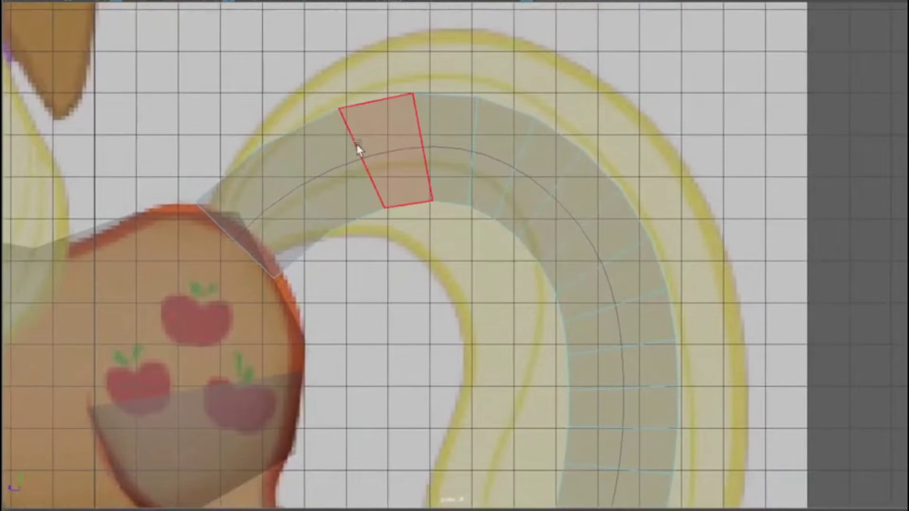
pyautogui.moveTo(508, 143); pyautogui.dragTo(514, 111, button='right')
pyautogui.scroll(-2, 523, 200)
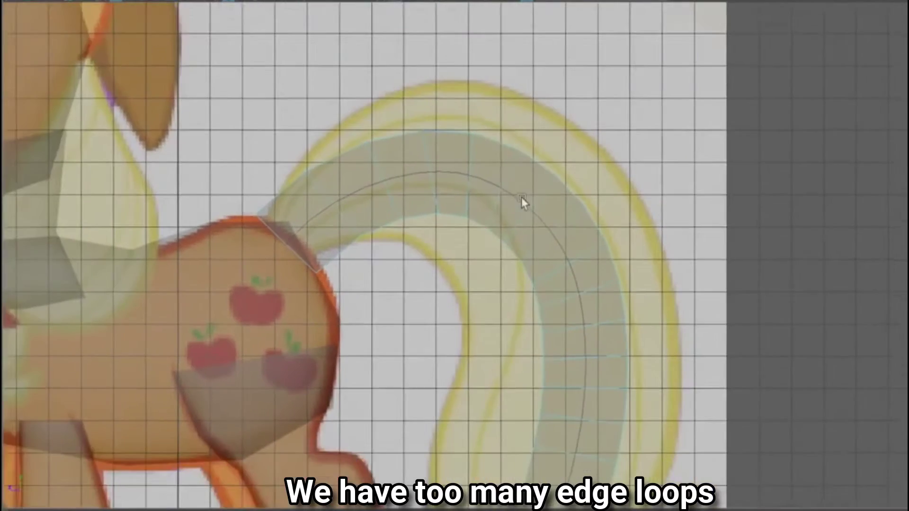
pyautogui.keyDown('alt'); pyautogui.moveTo(523, 200); pyautogui.dragTo(499, 97, button='middle'); pyautogui.keyUp('alt')
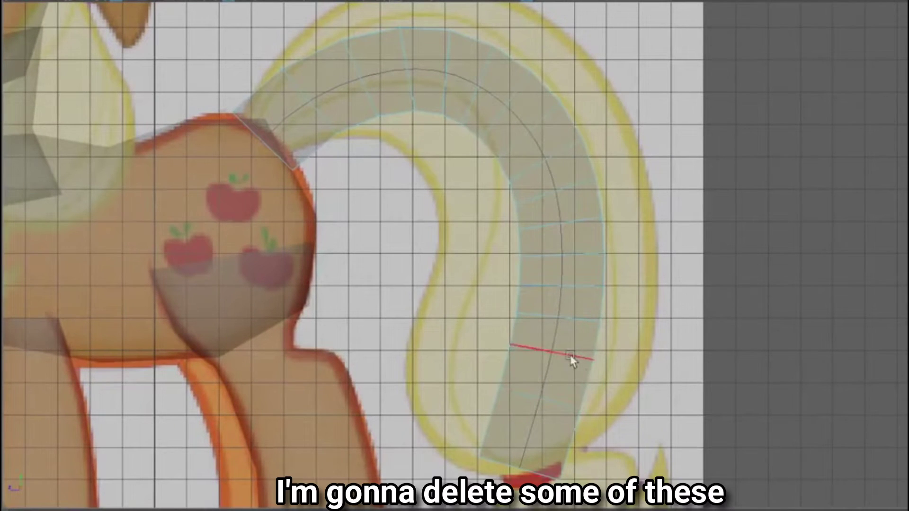
pyautogui.keyDown('shift'); pyautogui.doubleClick(578, 287); pyautogui.keyUp('shift')
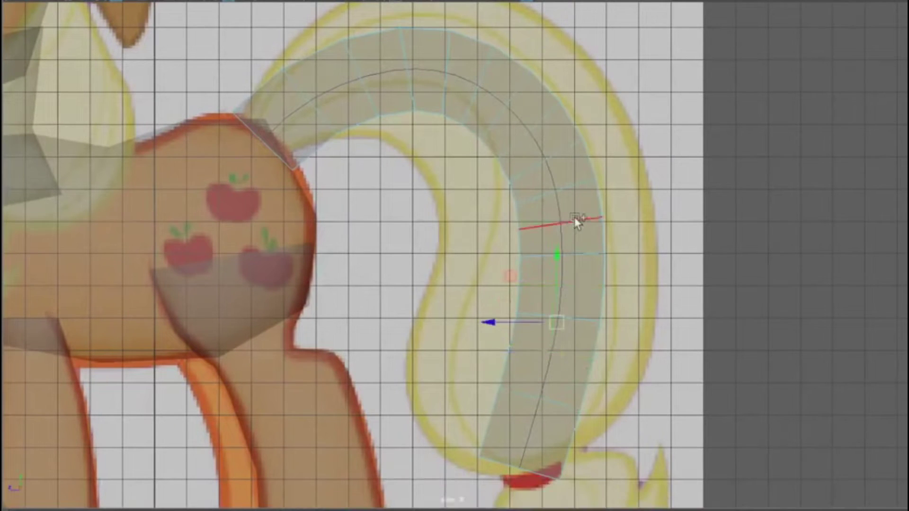
pyautogui.keyDown('shift'); pyautogui.doubleClick(517, 89); pyautogui.keyUp('shift')
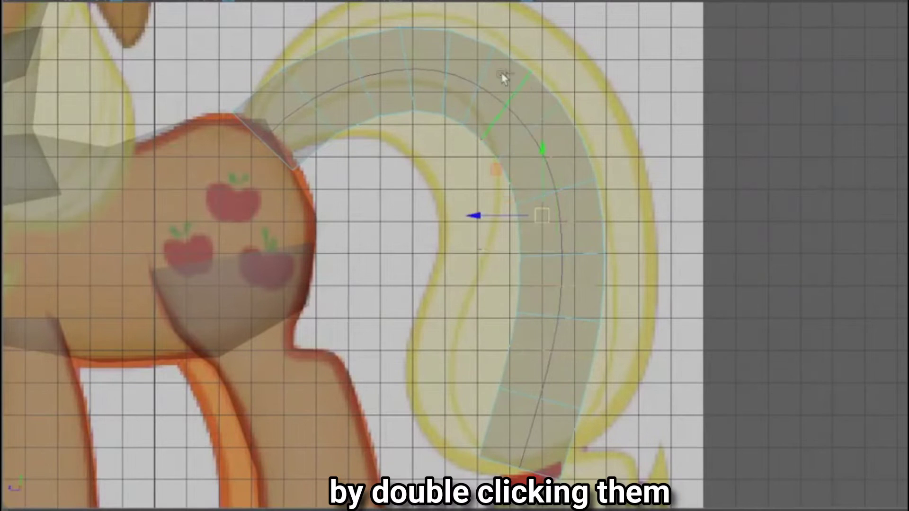
pyautogui.keyDown('shift'); pyautogui.doubleClick(349, 59); pyautogui.keyUp('shift')
pyautogui.keyDown('shift'); pyautogui.moveTo(347, 56); pyautogui.dragTo(280, 74, button='right'); pyautogui.keyUp('shift')
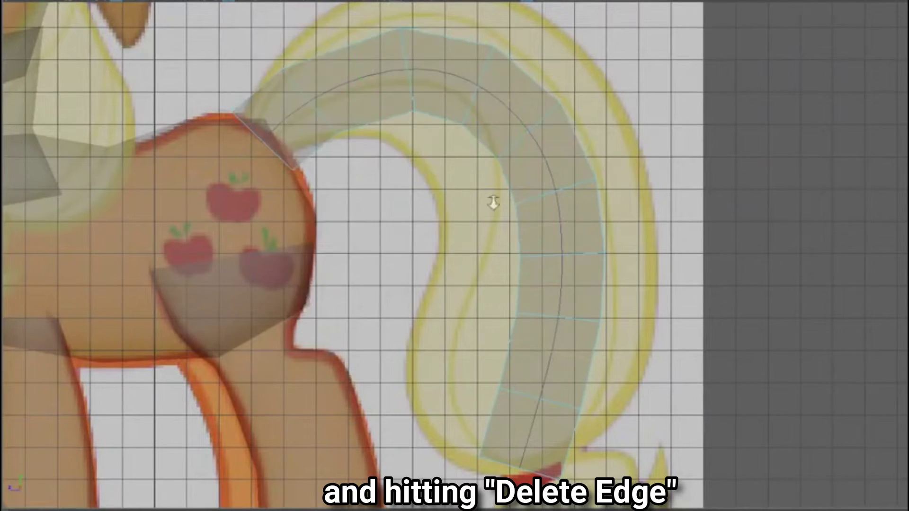
# Widen the tail's second vertex ring to the reference outline and narrow the ring at its base
pyautogui.scroll(-1, 492, 199)
pyautogui.keyDown('alt'); pyautogui.moveTo(504, 204); pyautogui.dragTo(463, 95, button='middle'); pyautogui.keyUp('alt')
pyautogui.keyDown('alt'); pyautogui.moveTo(485, 175); pyautogui.dragTo(597, 439, button='middle'); pyautogui.keyUp('alt')
pyautogui.scroll(2, 491, 327)
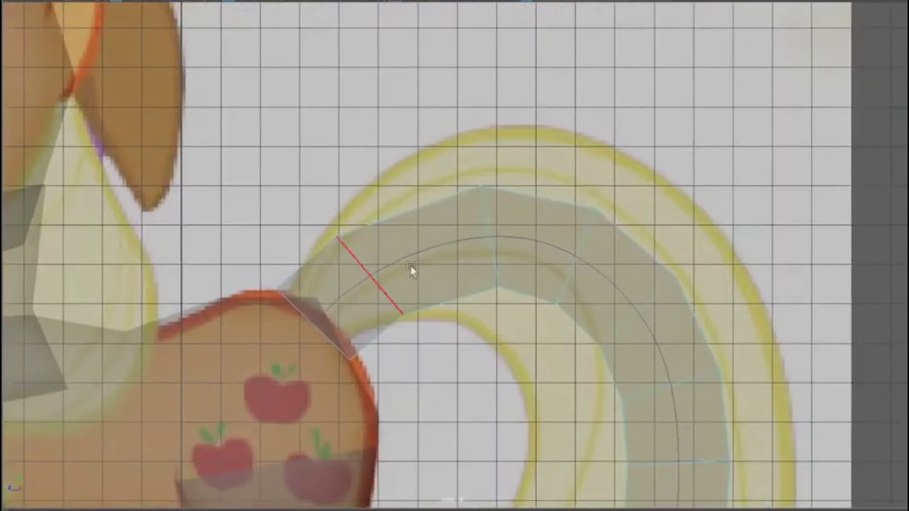
pyautogui.moveTo(404, 221); pyautogui.dragTo(302, 198, button='right')
pyautogui.moveTo(408, 312); pyautogui.dragTo(433, 333)
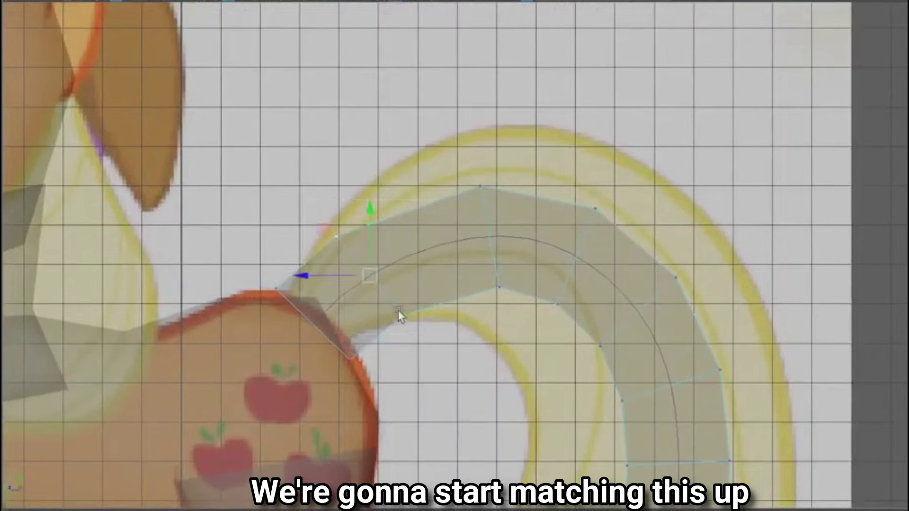
pyautogui.press('r')
pyautogui.moveTo(375, 280)
pyautogui.mouseDown()
pyautogui.moveTo(381, 285)
pyautogui.moveTo(368, 272)
pyautogui.mouseUp()
pyautogui.press('w')
pyautogui.keyDown('alt'); pyautogui.moveTo(368, 273); pyautogui.dragTo(430, 247, button='middle'); pyautogui.keyUp('alt')
pyautogui.scroll(2, 426, 265)
pyautogui.moveTo(420, 400); pyautogui.dragTo(184, 234)
pyautogui.press('r')
pyautogui.moveTo(346, 311); pyautogui.dragTo(309, 290)
# Scale up and rotate the third vertex ring so it spans the reference tail near its highest point
pyautogui.keyDown('alt'); pyautogui.moveTo(497, 265); pyautogui.dragTo(333, 281, button='middle'); pyautogui.keyUp('alt')
pyautogui.moveTo(378, 113); pyautogui.dragTo(462, 307)
pyautogui.press('e')
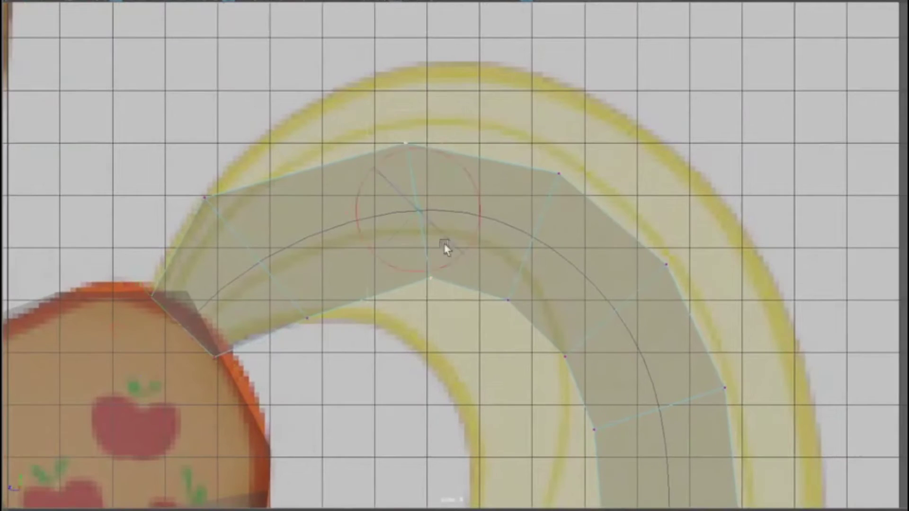
pyautogui.press('r')
pyautogui.moveTo(418, 211); pyautogui.dragTo(495, 253)
pyautogui.press('e')
pyautogui.moveTo(473, 178); pyautogui.dragTo(397, 199)
pyautogui.press('r')
pyautogui.press('w')
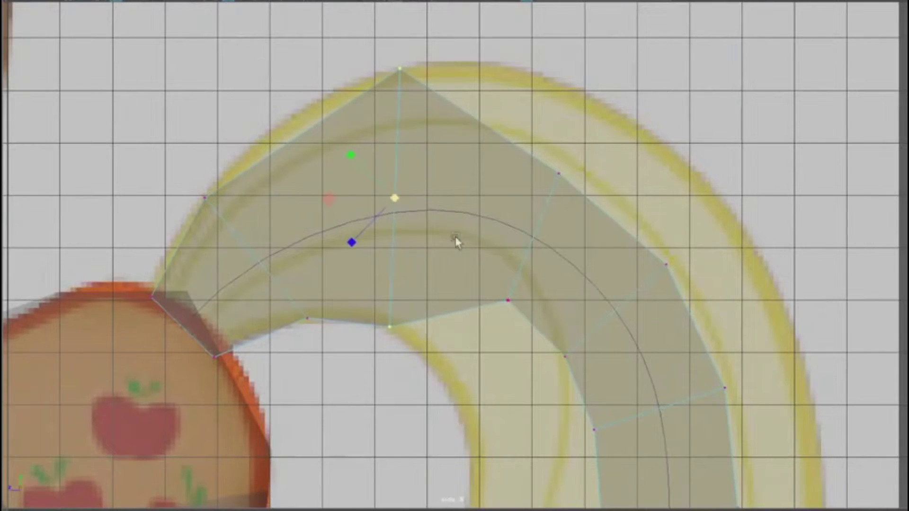
# Widen and reposition the fourth vertex ring to span the reference outline where the tail starts bending down
pyautogui.keyDown('alt'); pyautogui.moveTo(455, 238); pyautogui.dragTo(364, 181, button='middle'); pyautogui.keyUp('alt')
pyautogui.moveTo(390, 98); pyautogui.dragTo(494, 271)
pyautogui.moveTo(443, 181); pyautogui.dragTo(516, 184)
pyautogui.press('3')
pyautogui.press('1')
pyautogui.moveTo(444, 181); pyautogui.dragTo(502, 178)
pyautogui.press('e')
pyautogui.press('w')
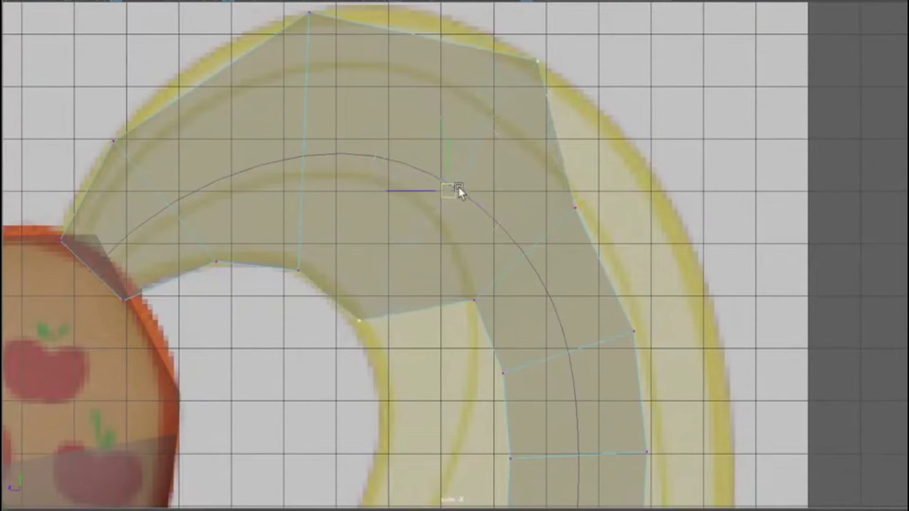
pyautogui.press('r')
pyautogui.moveTo(448, 187); pyautogui.dragTo(452, 188)
# Delete the edge loop just past the widened fourth ring on the tail's bend
pyautogui.keyDown('alt'); pyautogui.moveTo(468, 224); pyautogui.dragTo(449, 213, button='middle'); pyautogui.keyUp('alt')
pyautogui.press('w')
pyautogui.moveTo(462, 205); pyautogui.dragTo(402, 192, button='right')
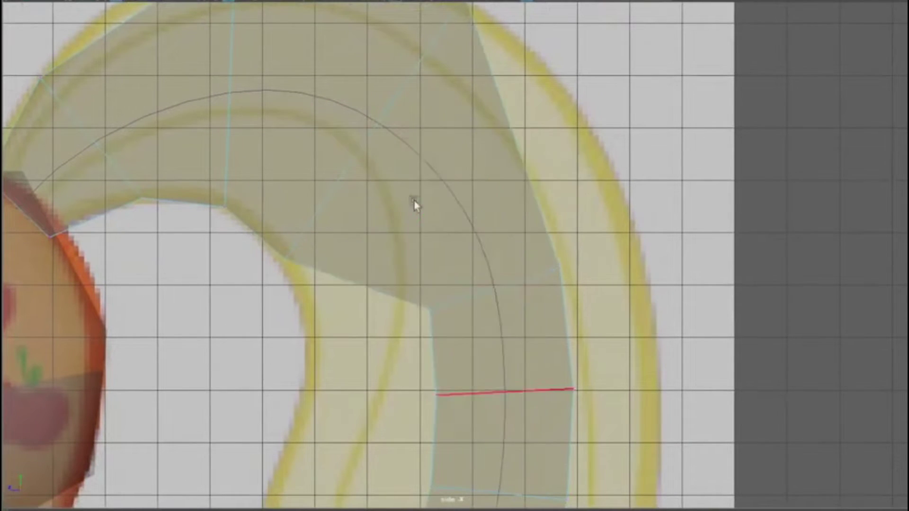
# Scale up the next vertex ring down the tail and move it so its ends meet the reference outline
pyautogui.moveTo(524, 219); pyautogui.dragTo(523, 258, button='right')
pyautogui.click(521, 278)
pyautogui.moveTo(520, 219); pyautogui.dragTo(462, 223, button='right')
pyautogui.press('r')
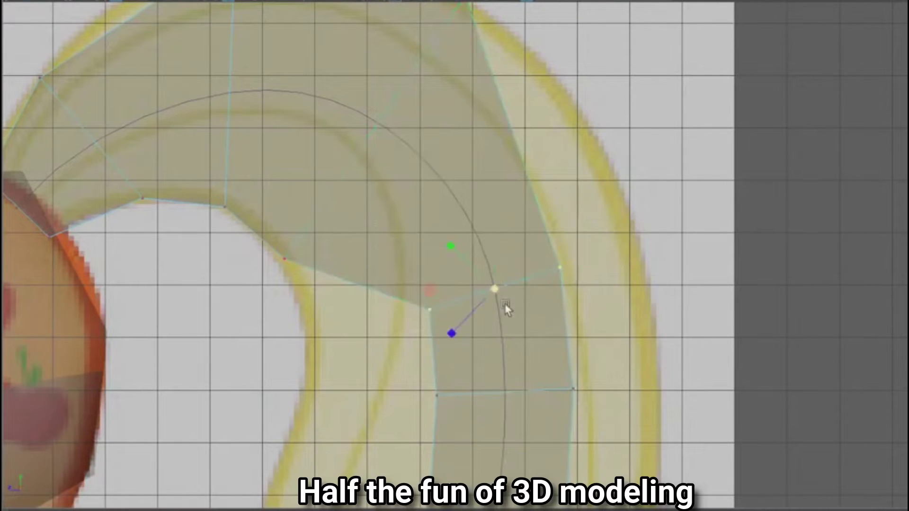
pyautogui.moveTo(504, 290); pyautogui.dragTo(623, 290)
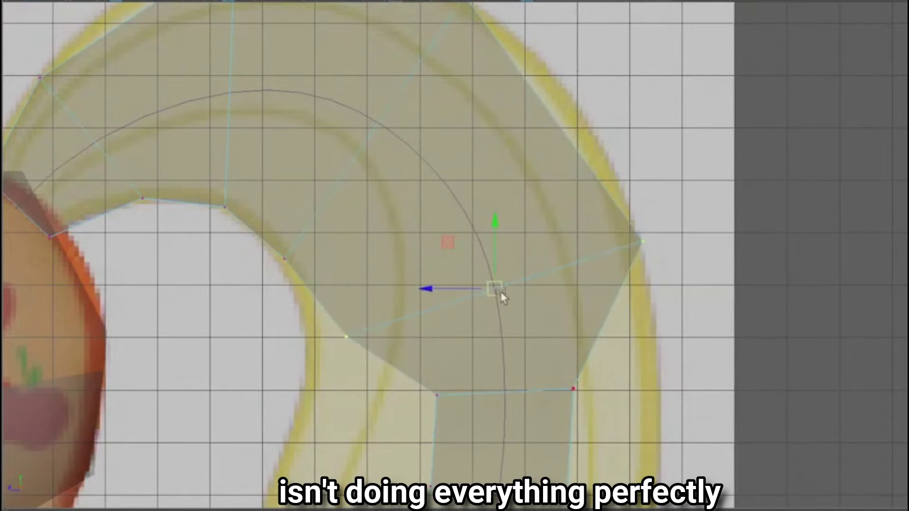
pyautogui.moveTo(500, 292); pyautogui.dragTo(473, 262)
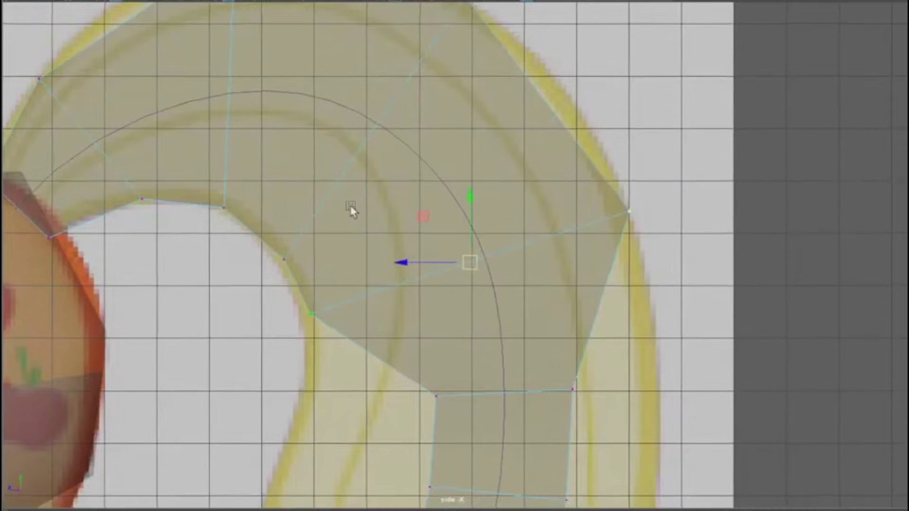
pyautogui.keyDown('alt'); pyautogui.moveTo(351, 208); pyautogui.dragTo(340, 280, button='middle'); pyautogui.keyUp('alt')
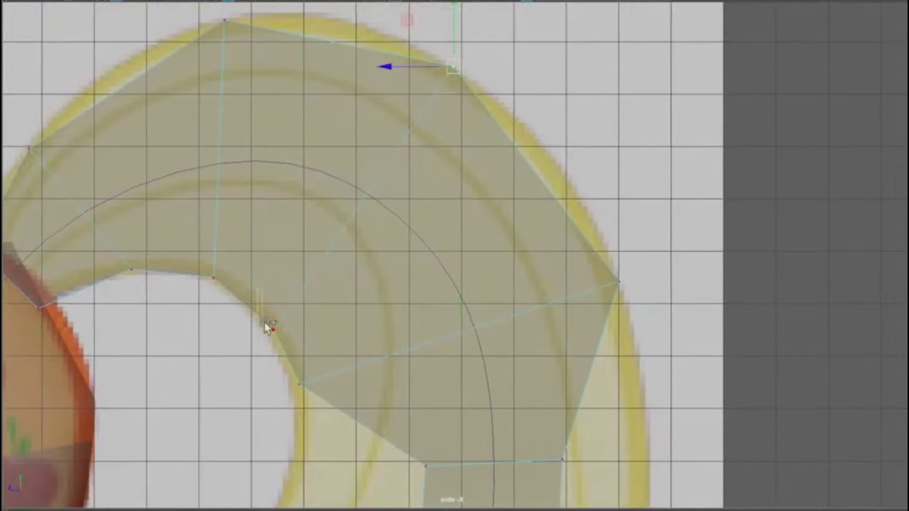
# Reposition the vertex row at the tail's upper bend and widen the row below it to match the side reference drawing
pyautogui.moveTo(363, 214); pyautogui.dragTo(367, 198)
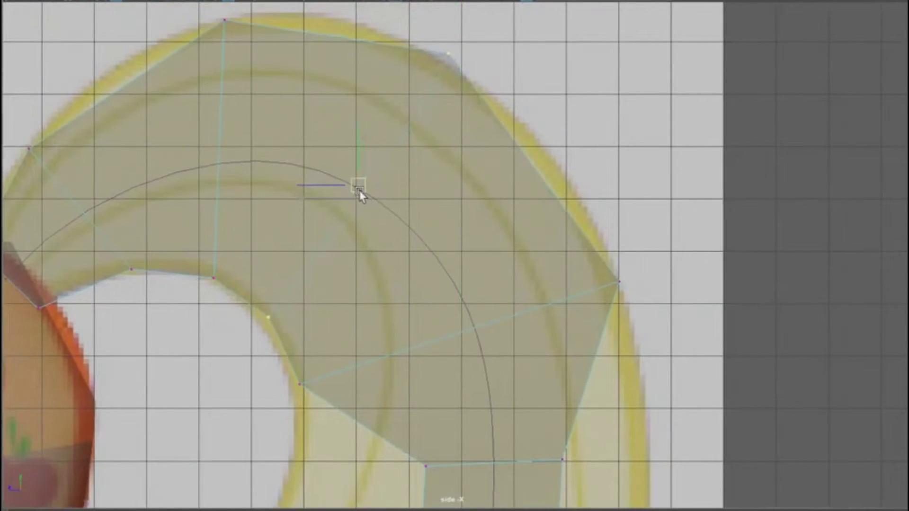
pyautogui.keyDown('alt'); pyautogui.moveTo(432, 327); pyautogui.dragTo(413, 101, button='middle'); pyautogui.keyUp('alt')
pyautogui.scroll(-2, 349, 213)
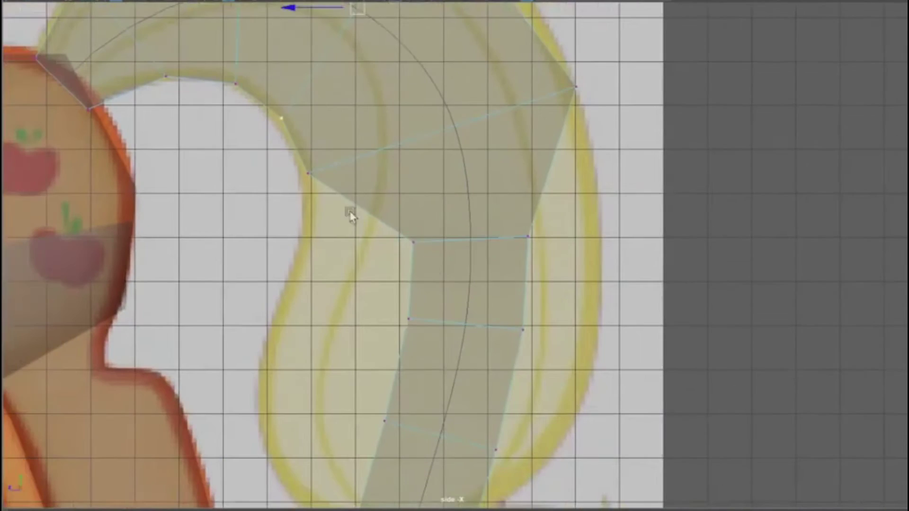
pyautogui.moveTo(374, 215); pyautogui.dragTo(556, 265)
pyautogui.press('r')
pyautogui.moveTo(471, 239)
pyautogui.mouseDown()
pyautogui.moveTo(592, 251)
pyautogui.moveTo(453, 236)
pyautogui.moveTo(466, 235)
pyautogui.mouseUp()
pyautogui.press('w')
# Widen and align the two middle vertex rows of the tail so its sides follow the drawn outline
pyautogui.press('3')
pyautogui.press('5')
pyautogui.press('1')
pyautogui.press('r')
pyautogui.press('r')
pyautogui.moveTo(466, 324); pyautogui.dragTo(442, 342)
pyautogui.press('e')
pyautogui.press('w')
pyautogui.press('r')
pyautogui.press('r')
pyautogui.keyDown('alt'); pyautogui.moveTo(432, 345); pyautogui.dragTo(431, 315, button='middle'); pyautogui.keyUp('alt')
pyautogui.scroll(-4, 407, 322)
# Scale, move and rotate the tail's second-lowest vertex row to fit the outline above the hair tie
pyautogui.press('w')
pyautogui.scroll(3, 412, 327)
pyautogui.keyDown('alt'); pyautogui.moveTo(416, 371); pyautogui.dragTo(443, 240, button='middle'); pyautogui.keyUp('alt')
pyautogui.moveTo(548, 309); pyautogui.dragTo(547, 308)
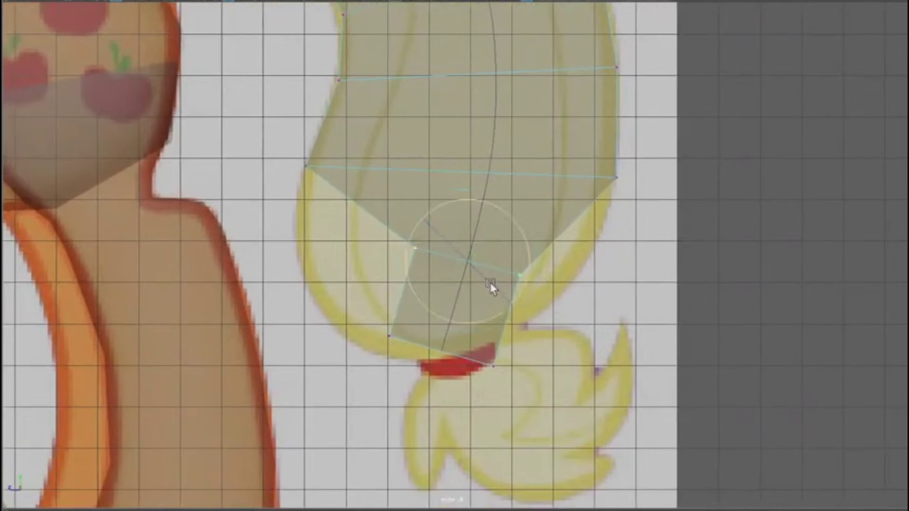
pyautogui.moveTo(470, 260); pyautogui.dragTo(546, 281)
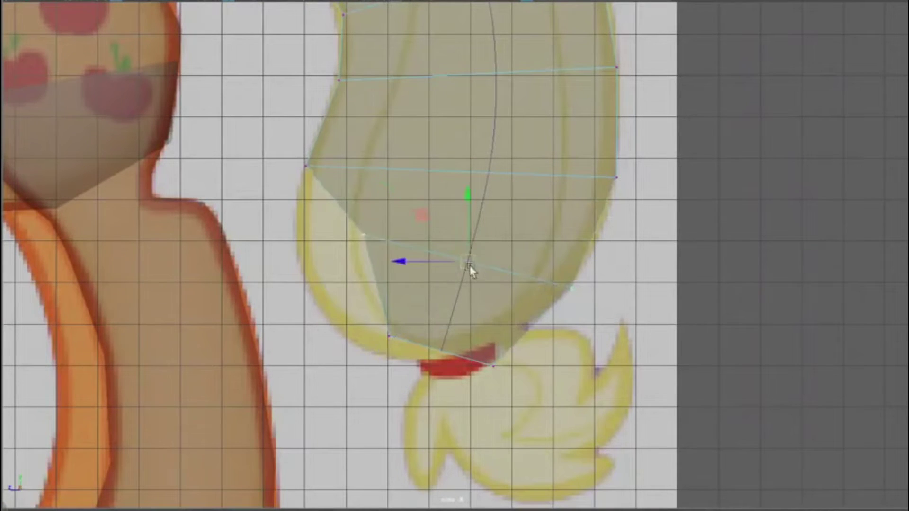
pyautogui.moveTo(470, 270); pyautogui.dragTo(430, 270)
pyautogui.press('d')
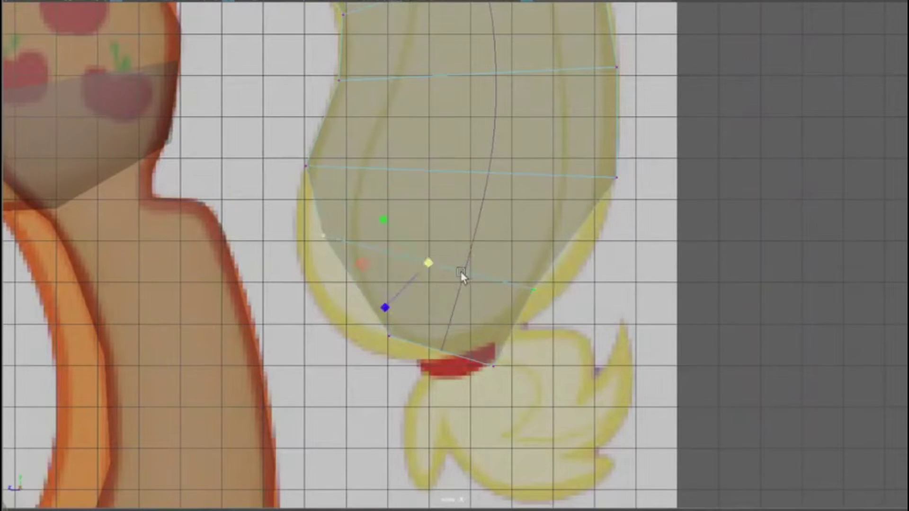
pyautogui.press('e')
pyautogui.press('w')
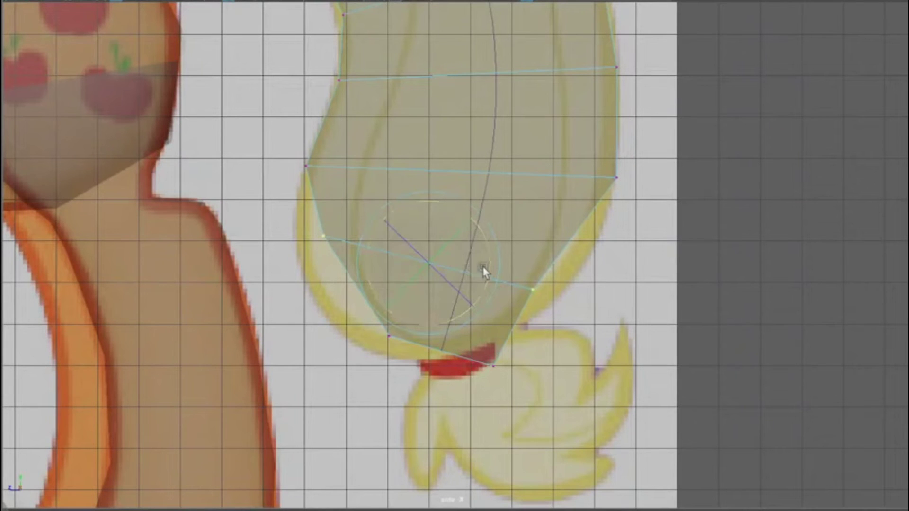
pyautogui.press('w')
pyautogui.moveTo(430, 265)
pyautogui.mouseDown()
pyautogui.moveTo(444, 266)
pyautogui.moveTo(436, 261)
pyautogui.mouseUp()
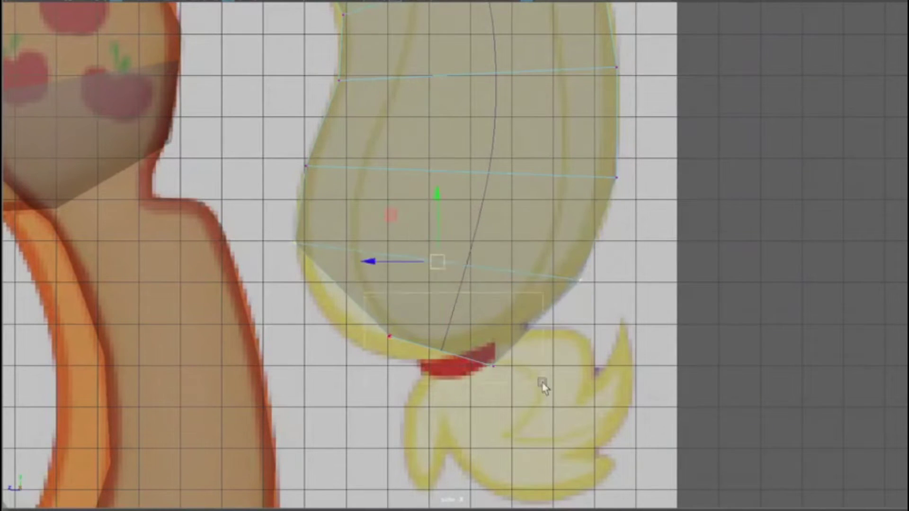
# Move and rotate the tail's lowest vertex row to follow the bottom of the drawn tail
pyautogui.moveTo(541, 379); pyautogui.dragTo(370, 322)
pyautogui.moveTo(441, 351); pyautogui.dragTo(414, 356)
pyautogui.press('3')
pyautogui.press('1')
pyautogui.press('e')
pyautogui.moveTo(477, 347); pyautogui.dragTo(477, 336)
pyautogui.keyDown('alt'); pyautogui.moveTo(465, 407); pyautogui.dragTo(507, 306, button='middle'); pyautogui.keyUp('alt')
pyautogui.scroll(3, 507, 306)
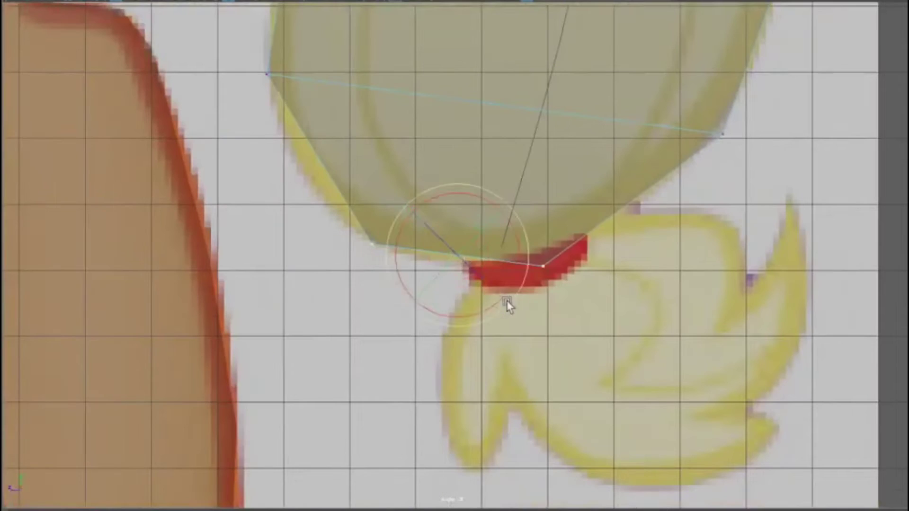
# Scale and shift the tail's lowest vertex row to refine its fit beside the red hair tie
pyautogui.press('w')
pyautogui.press('r')
pyautogui.moveTo(461, 252)
pyautogui.mouseDown()
pyautogui.moveTo(448, 241)
pyautogui.moveTo(460, 235)
pyautogui.mouseUp()
pyautogui.press('w')
pyautogui.moveTo(453, 237); pyautogui.dragTo(440, 261)
pyautogui.press('e')
pyautogui.press('r')
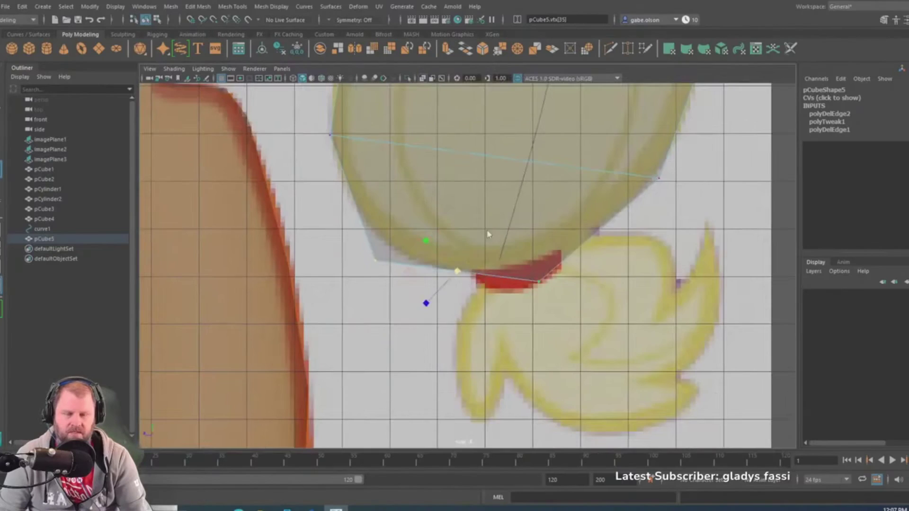
# Return the tail to object mode and inspect its shape from several angles in the perspective view
pyautogui.press('space')
pyautogui.scroll(-5, 639, 177)
pyautogui.press('space')
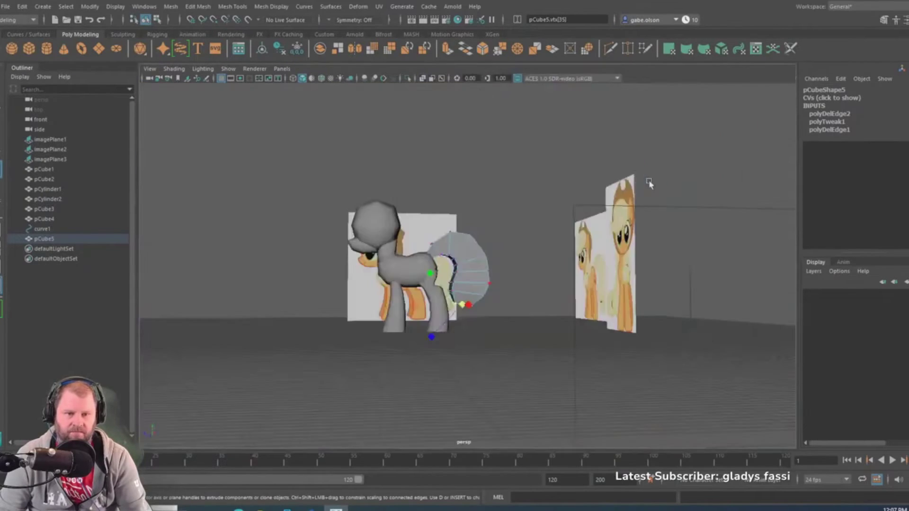
pyautogui.keyDown('alt'); pyautogui.moveTo(648, 180); pyautogui.dragTo(269, 302); pyautogui.keyUp('alt')
pyautogui.scroll(5, 446, 213)
pyautogui.scroll(3, 562, 260)
pyautogui.scroll(-5, 383, 304)
pyautogui.keyDown('alt'); pyautogui.moveTo(382, 304); pyautogui.dragTo(483, 223); pyautogui.keyUp('alt')
pyautogui.moveTo(480, 217); pyautogui.dragTo(600, 188, button='right')
pyautogui.keyDown('alt'); pyautogui.moveTo(602, 192); pyautogui.dragTo(538, 243); pyautogui.keyUp('alt')
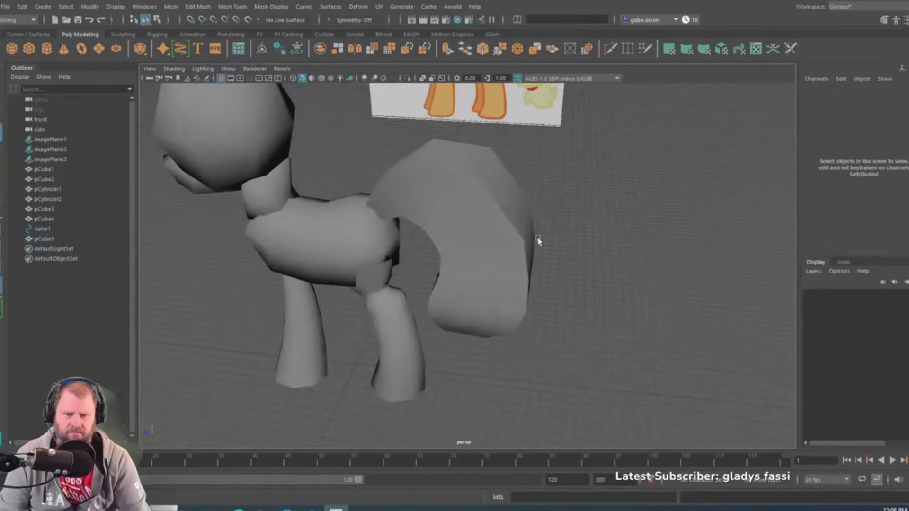
# Isolate the tail mesh and apply Smooth to it
pyautogui.keyDown('alt'); pyautogui.moveTo(364, 268); pyautogui.dragTo(620, 283); pyautogui.keyUp('alt')
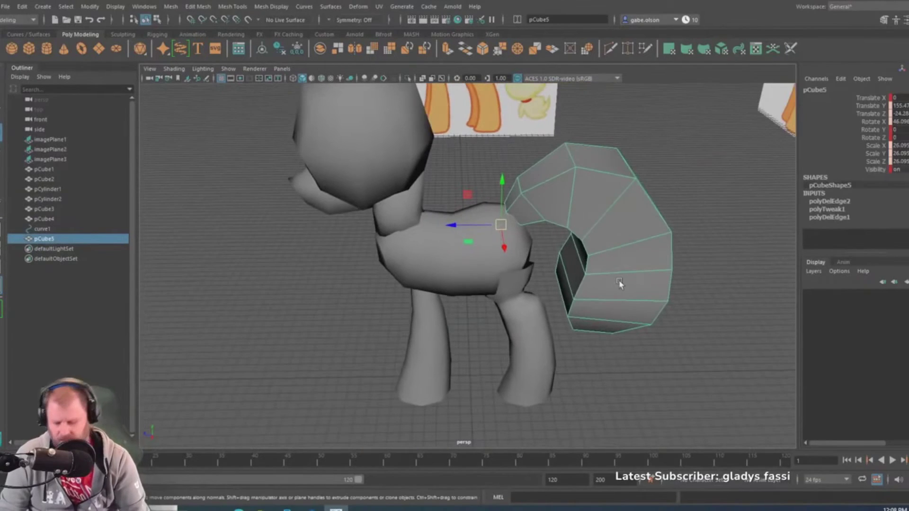
pyautogui.hotkey('ctrl', '1')
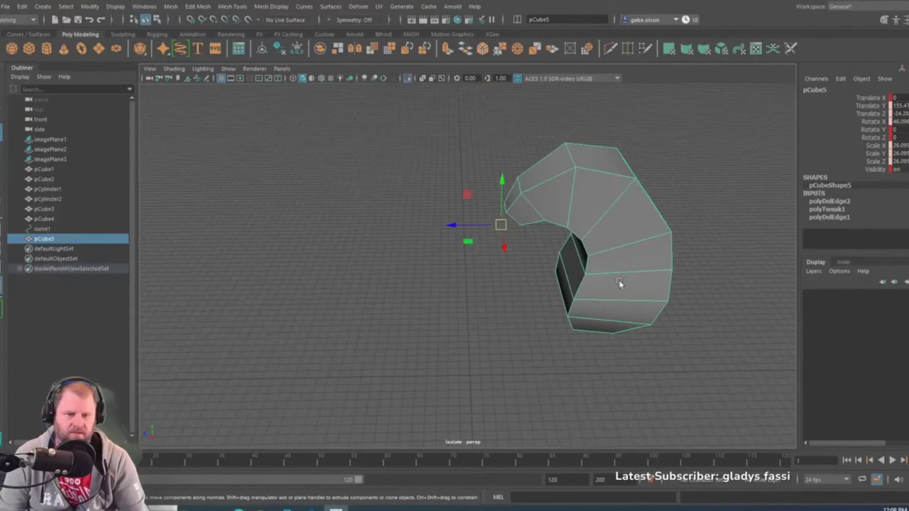
pyautogui.scroll(-4, 616, 281)
pyautogui.keyDown('alt'); pyautogui.moveTo(378, 232); pyautogui.dragTo(516, 198); pyautogui.keyUp('alt')
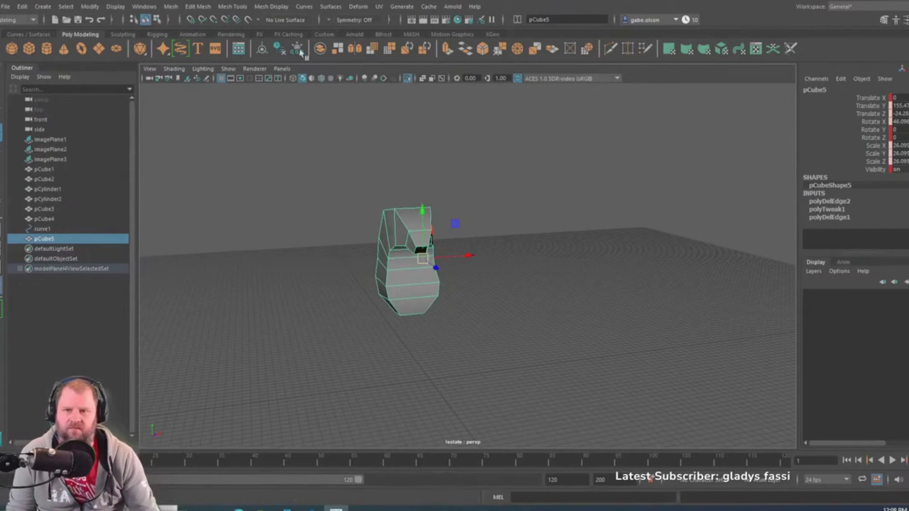
pyautogui.click(168, 9)
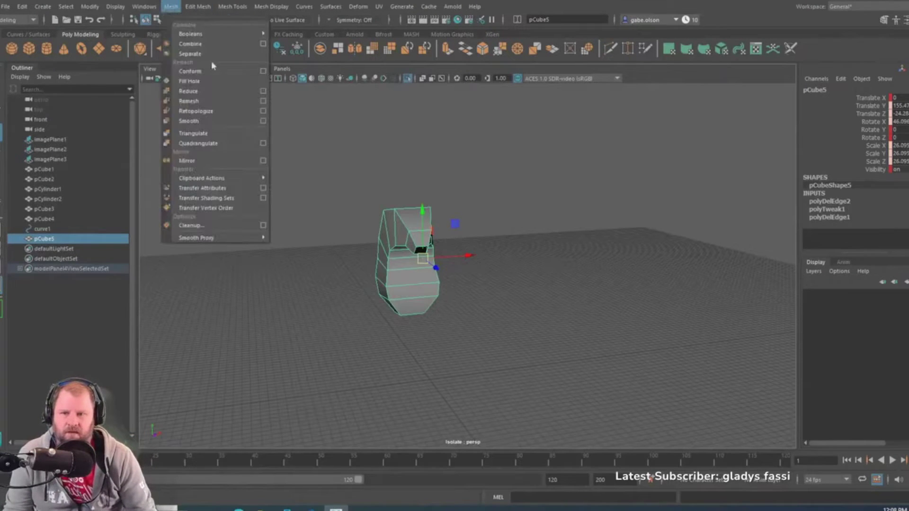
pyautogui.click(224, 113)
pyautogui.keyDown('alt'); pyautogui.moveTo(508, 225); pyautogui.dragTo(387, 229); pyautogui.keyUp('alt')
pyautogui.click(415, 224)
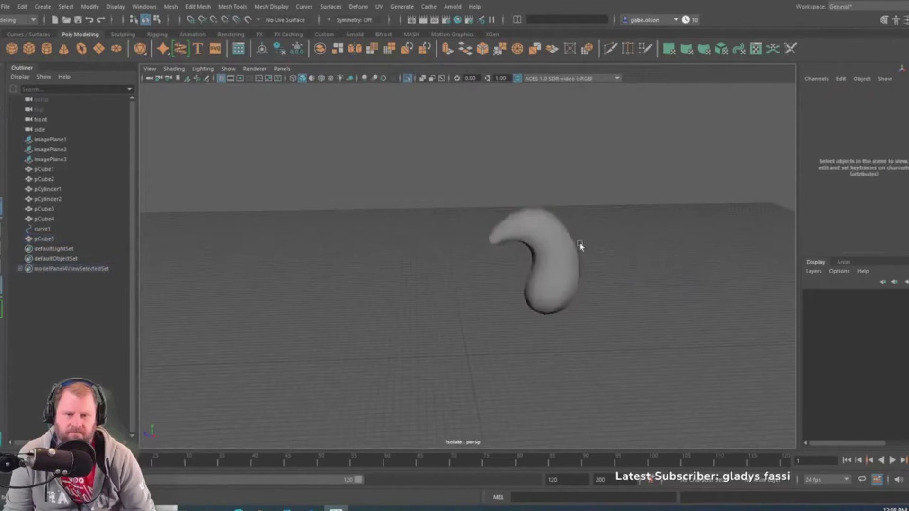
# Inspect the smoothed tail up close and turn off isolation to show the whole pony
pyautogui.keyDown('alt'); pyautogui.moveTo(579, 245); pyautogui.dragTo(443, 219, button='middle'); pyautogui.keyUp('alt')
pyautogui.scroll(5, 443, 220)
pyautogui.keyDown('alt'); pyautogui.moveTo(443, 220); pyautogui.dragTo(490, 243); pyautogui.keyUp('alt')
pyautogui.click(525, 224)
pyautogui.click(527, 226)
pyautogui.hotkey('ctrl', '1')
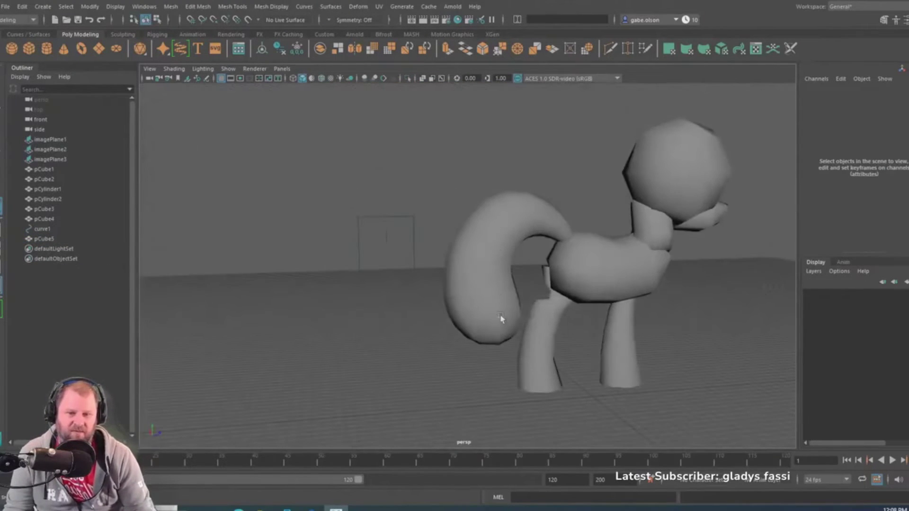
# Examine the smoothed tail's subdivisions and how the tail sits against the pony's body
pyautogui.keyDown('alt'); pyautogui.moveTo(501, 319); pyautogui.dragTo(571, 335); pyautogui.keyUp('alt')
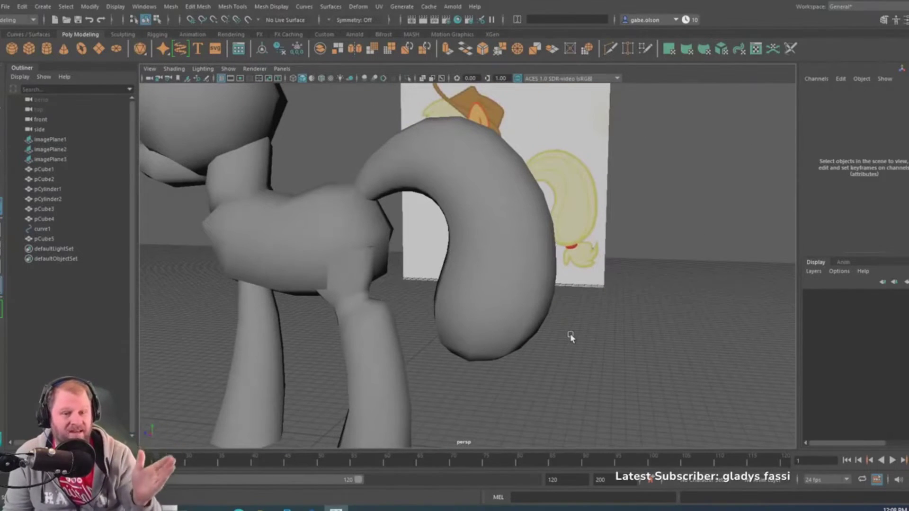
pyautogui.keyDown('alt'); pyautogui.moveTo(542, 329); pyautogui.dragTo(523, 237); pyautogui.keyUp('alt')
pyautogui.click(523, 237)
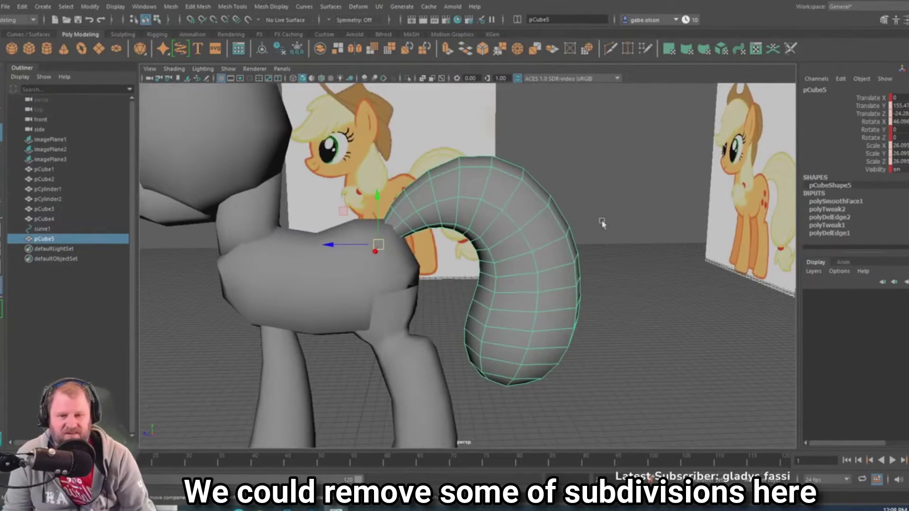
pyautogui.keyDown('alt'); pyautogui.moveTo(555, 217); pyautogui.dragTo(519, 272); pyautogui.keyUp('alt')
pyautogui.scroll(3, 521, 238)
pyautogui.scroll(-3, 564, 231)
pyautogui.scroll(3, 519, 271)
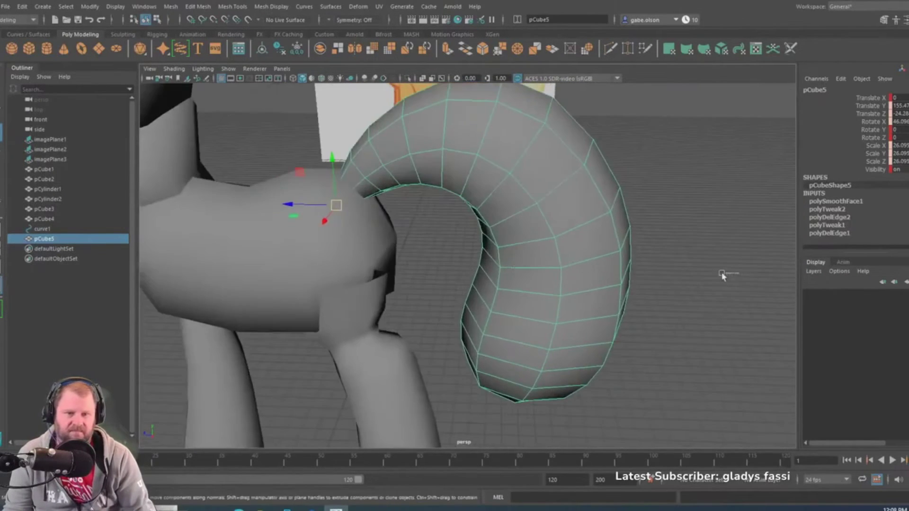
pyautogui.click(721, 274)
# Duplicate the smoothed tail and move the copy away from the pony to about X -380 and Z -323
pyautogui.scroll(-5, 566, 244)
pyautogui.keyDown('alt'); pyautogui.moveTo(566, 245); pyautogui.dragTo(516, 252); pyautogui.keyUp('alt')
pyautogui.click(516, 253)
pyautogui.hotkey('ctrl', 'd')
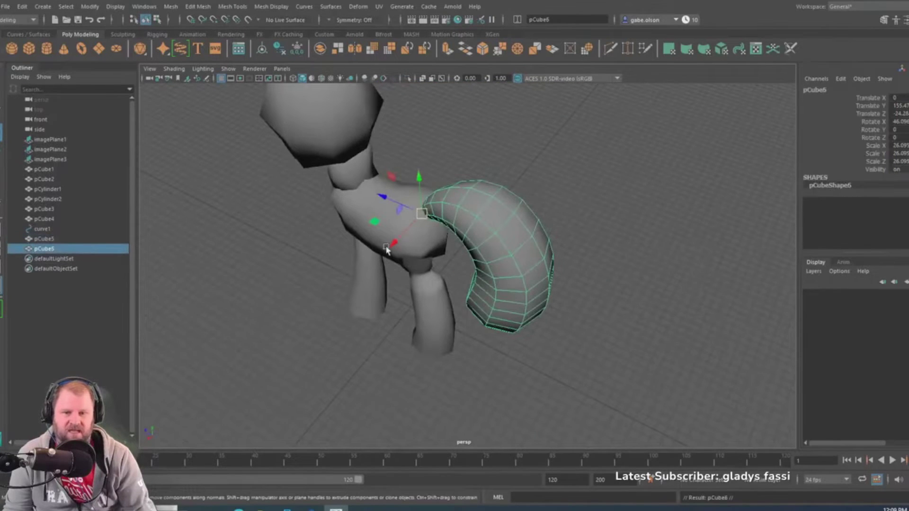
pyautogui.moveTo(394, 248); pyautogui.dragTo(630, 104)
pyautogui.scroll(-5, 621, 142)
pyautogui.keyDown('alt'); pyautogui.moveTo(619, 150); pyautogui.dragTo(479, 157); pyautogui.keyUp('alt')
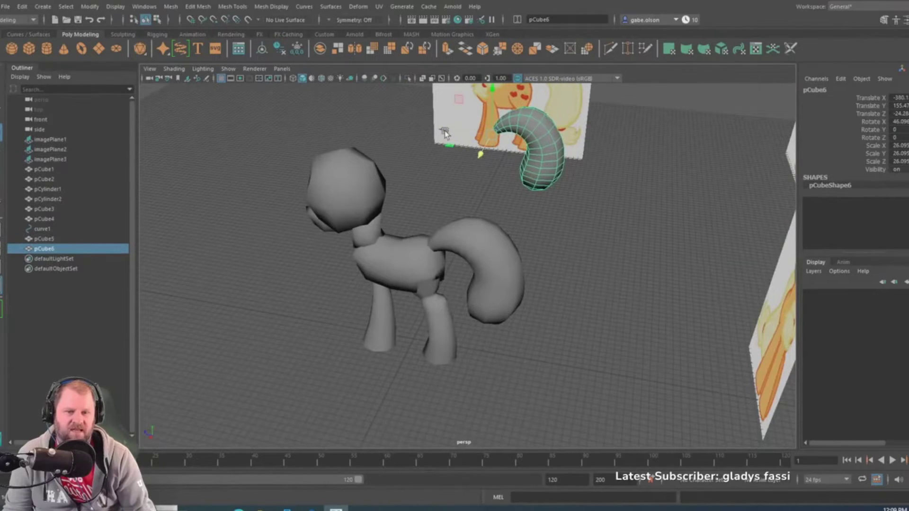
pyautogui.moveTo(444, 132); pyautogui.dragTo(722, 167)
pyautogui.keyDown('alt'); pyautogui.moveTo(620, 201); pyautogui.dragTo(640, 204); pyautogui.keyUp('alt')
pyautogui.moveTo(671, 142); pyautogui.dragTo(617, 159)
pyautogui.scroll(5, 488, 237)
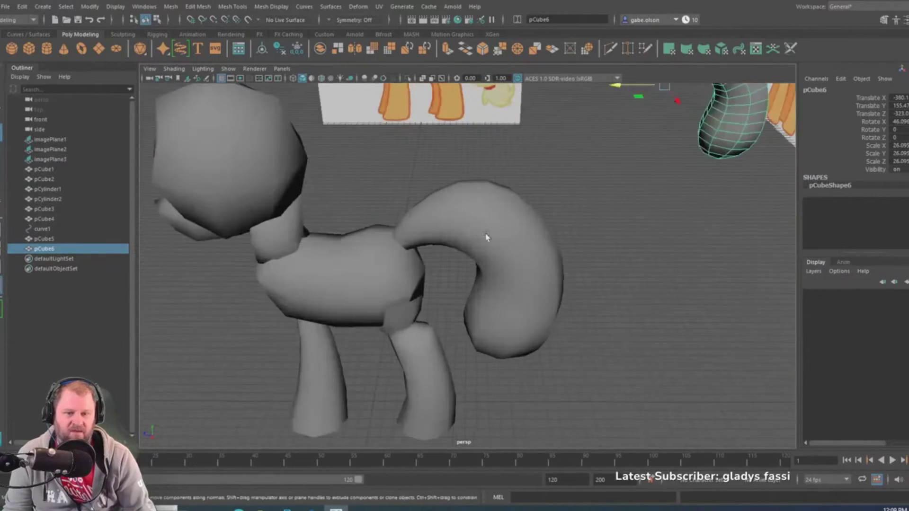
# Delete every second edge loop along the original tail, keeping the loops near its lower end
pyautogui.click(487, 237)
pyautogui.keyDown('alt'); pyautogui.moveTo(487, 237); pyautogui.dragTo(459, 213); pyautogui.keyUp('alt')
pyautogui.scroll(4, 538, 245)
pyautogui.keyDown('alt'); pyautogui.moveTo(538, 246); pyautogui.dragTo(373, 165); pyautogui.keyUp('alt')
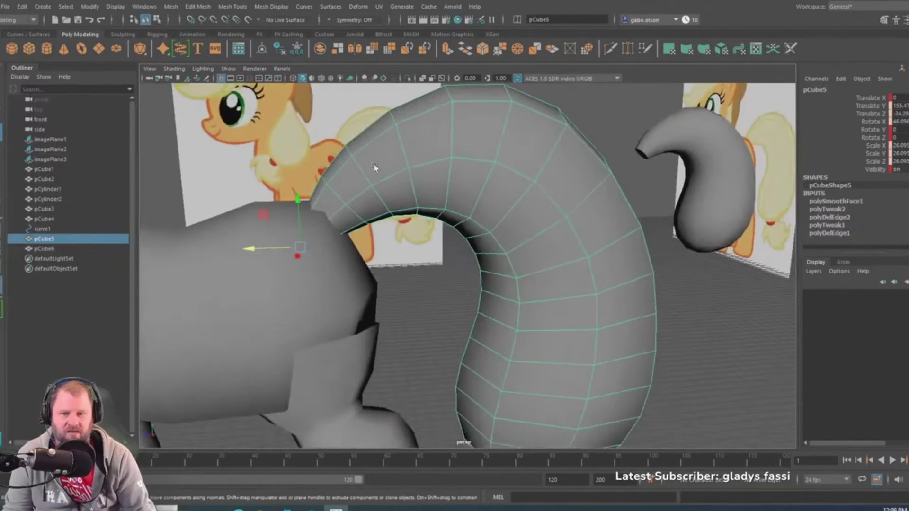
pyautogui.moveTo(373, 163); pyautogui.dragTo(371, 137, button='right')
pyautogui.doubleClick(331, 190)
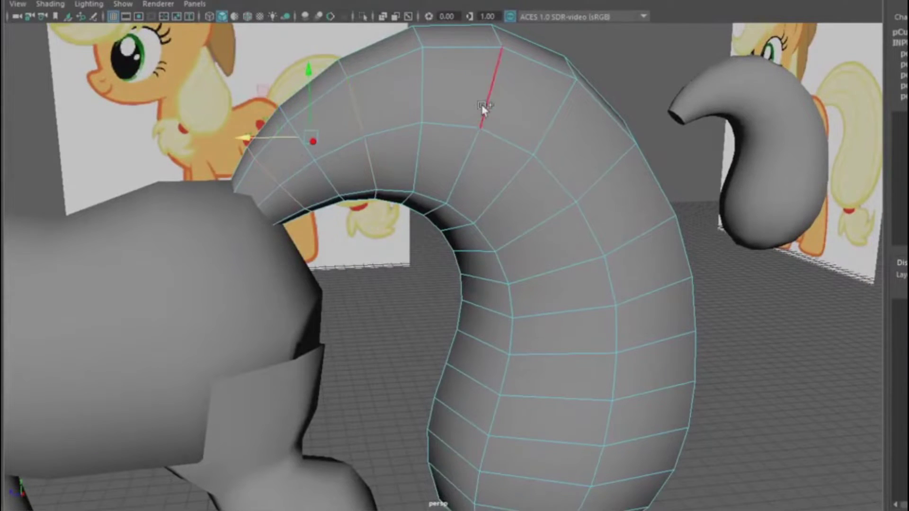
pyautogui.keyDown('shift'); pyautogui.doubleClick(561, 208); pyautogui.keyUp('shift')
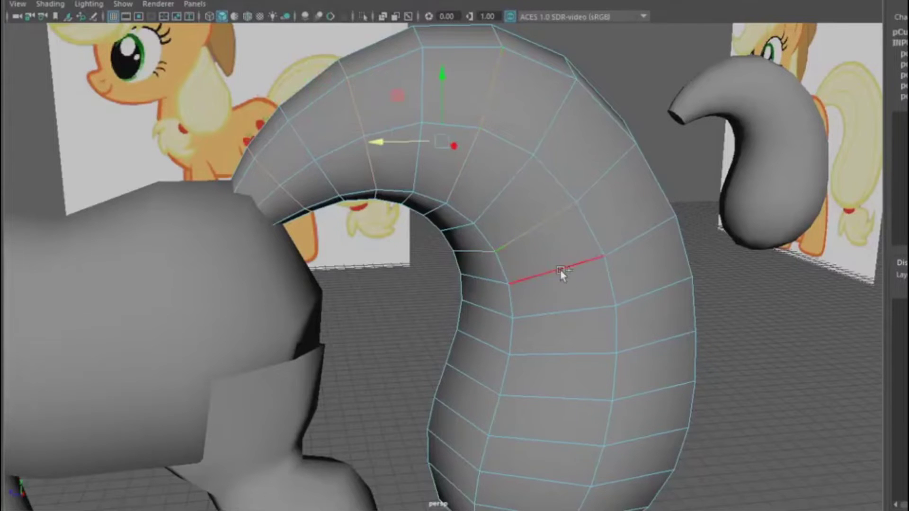
pyautogui.keyDown('shift'); pyautogui.doubleClick(572, 305); pyautogui.keyUp('shift')
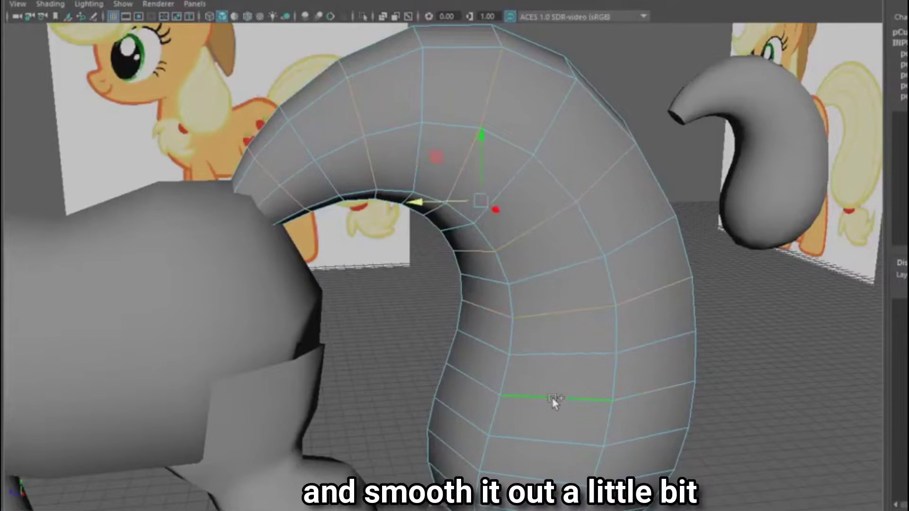
pyautogui.keyDown('shift'); pyautogui.doubleClick(554, 476); pyautogui.keyUp('shift')
pyautogui.keyDown('alt'); pyautogui.moveTo(561, 383); pyautogui.dragTo(556, 256, button='middle'); pyautogui.keyUp('alt')
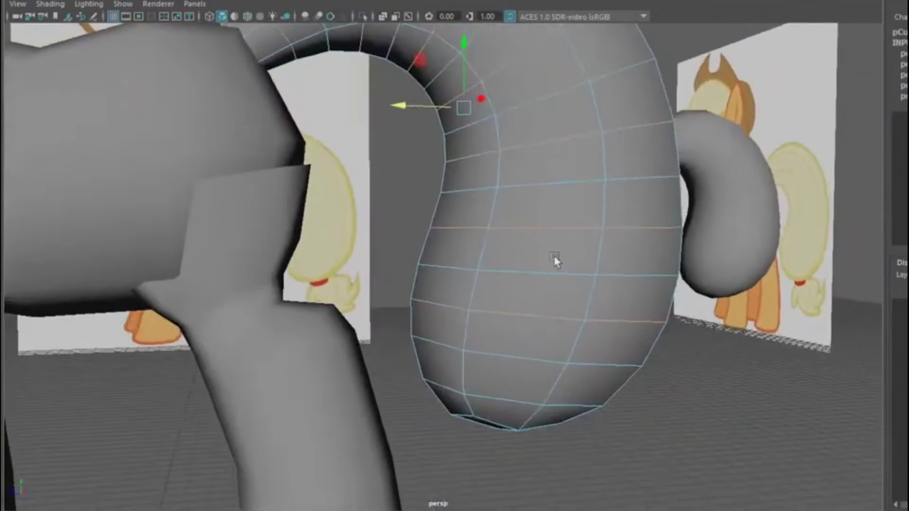
pyautogui.keyDown('alt'); pyautogui.moveTo(556, 256); pyautogui.dragTo(472, 462); pyautogui.keyUp('alt')
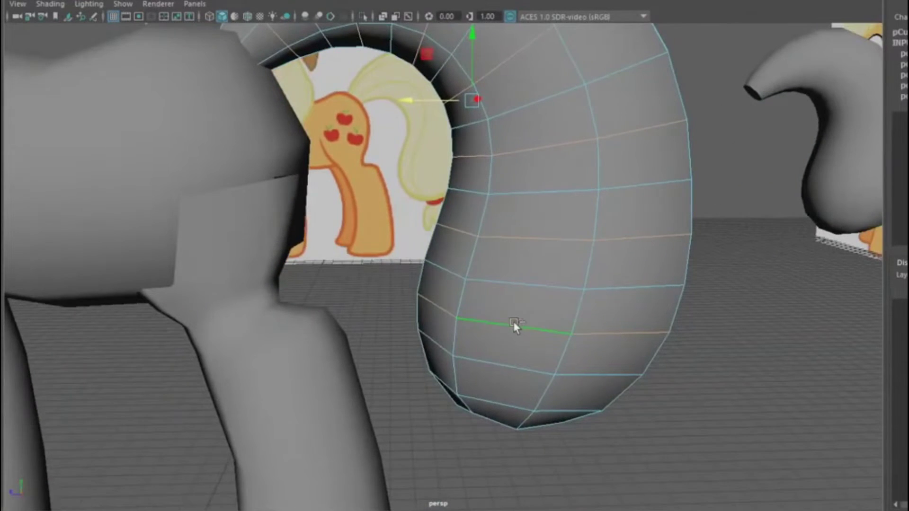
pyautogui.keyDown('ctrl'); pyautogui.moveTo(698, 413); pyautogui.dragTo(351, 256); pyautogui.keyUp('ctrl')
pyautogui.keyDown('alt'); pyautogui.moveTo(431, 305); pyautogui.dragTo(558, 242); pyautogui.keyUp('alt')
pyautogui.keyDown('shift'); pyautogui.moveTo(558, 242); pyautogui.dragTo(495, 262, button='right'); pyautogui.keyUp('shift')
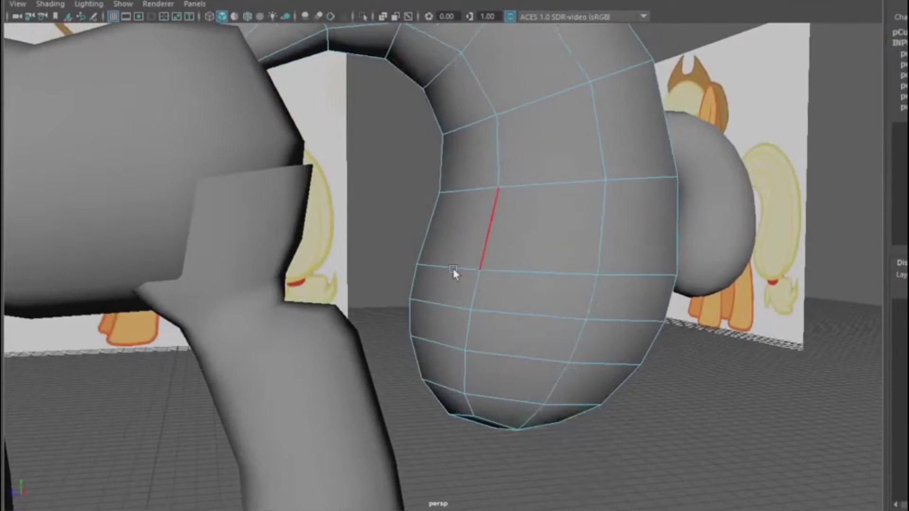
# Collapse an edge ring near the tail's lower end with To Edge Ring and Collapse, and return to object mode
pyautogui.keyDown('alt'); pyautogui.moveTo(457, 270); pyautogui.dragTo(450, 336); pyautogui.keyUp('alt')
pyautogui.keyDown('shift'); pyautogui.moveTo(461, 335); pyautogui.dragTo(401, 354, button='right'); pyautogui.keyUp('shift')
pyautogui.keyDown('shift'); pyautogui.moveTo(474, 369); pyautogui.dragTo(469, 368, button='right'); pyautogui.keyUp('shift')
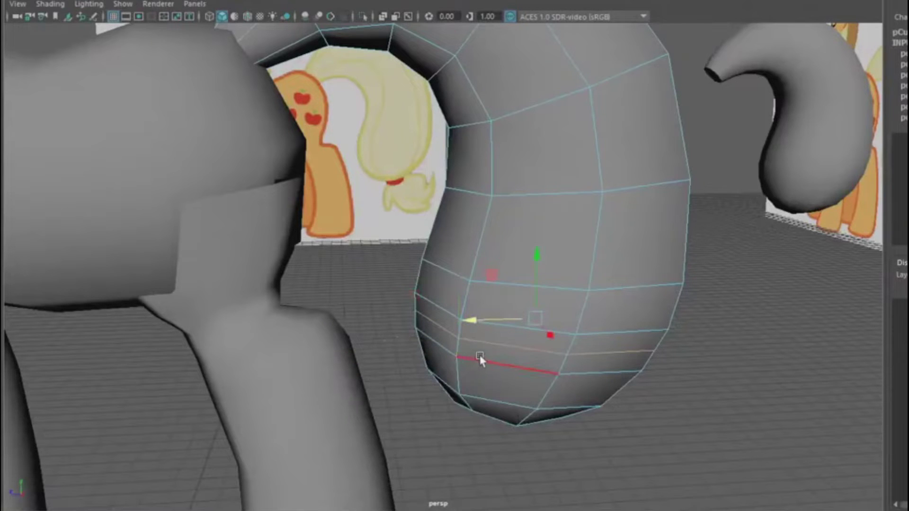
pyautogui.keyDown('shift'); pyautogui.moveTo(478, 336); pyautogui.dragTo(422, 353, button='right'); pyautogui.keyUp('shift')
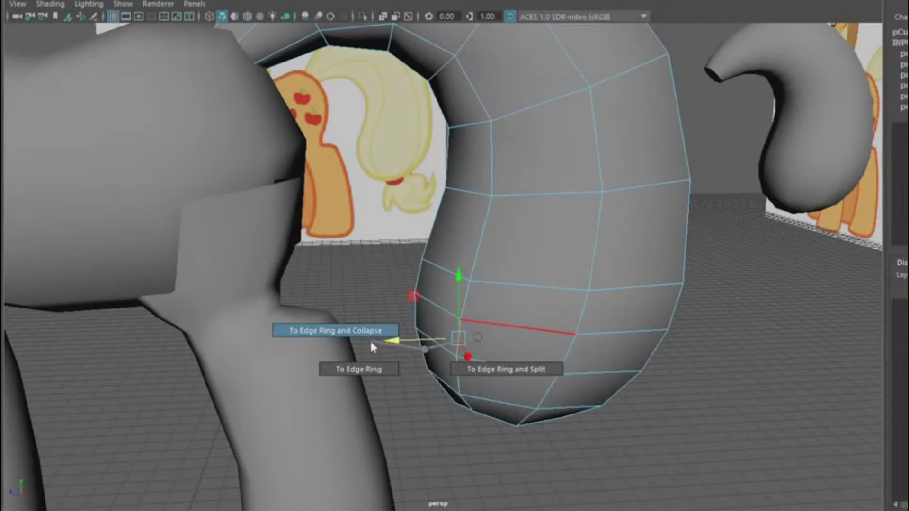
pyautogui.keyDown('shift'); pyautogui.moveTo(371, 342); pyautogui.dragTo(366, 330, button='right'); pyautogui.keyUp('shift')
pyautogui.scroll(-4, 576, 322)
pyautogui.keyDown('alt'); pyautogui.moveTo(577, 322); pyautogui.dragTo(559, 303); pyautogui.keyUp('alt')
pyautogui.moveTo(543, 224); pyautogui.dragTo(610, 194, button='right')
pyautogui.click(610, 193)
pyautogui.scroll(-5, 587, 208)
pyautogui.keyDown('alt'); pyautogui.moveTo(549, 246); pyautogui.dragTo(427, 285); pyautogui.keyUp('alt')
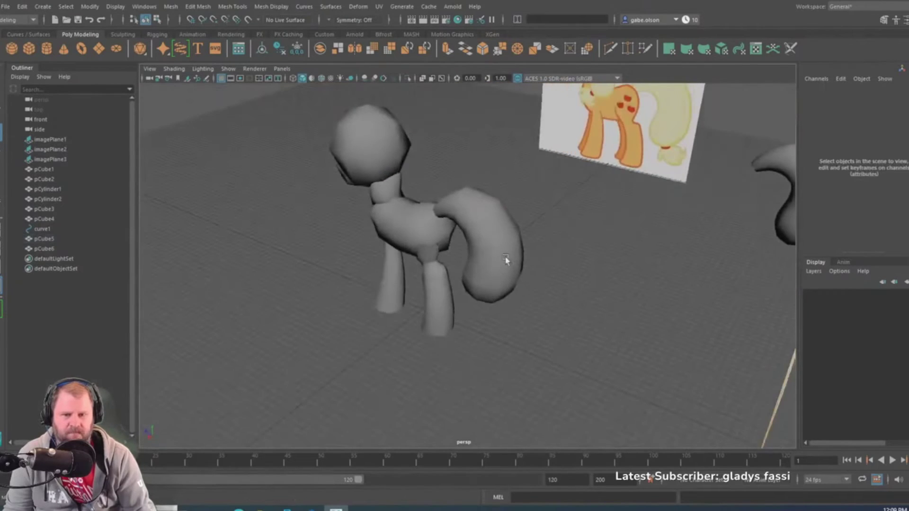
# Examine the pony and tail in perspective and compare the model with the references in the orthographic views
pyautogui.click(501, 252)
pyautogui.click(245, 214)
pyautogui.scroll(-5, 244, 213)
pyautogui.keyDown('alt'); pyautogui.moveTo(244, 214); pyautogui.dragTo(483, 300); pyautogui.keyUp('alt')
pyautogui.press('space')
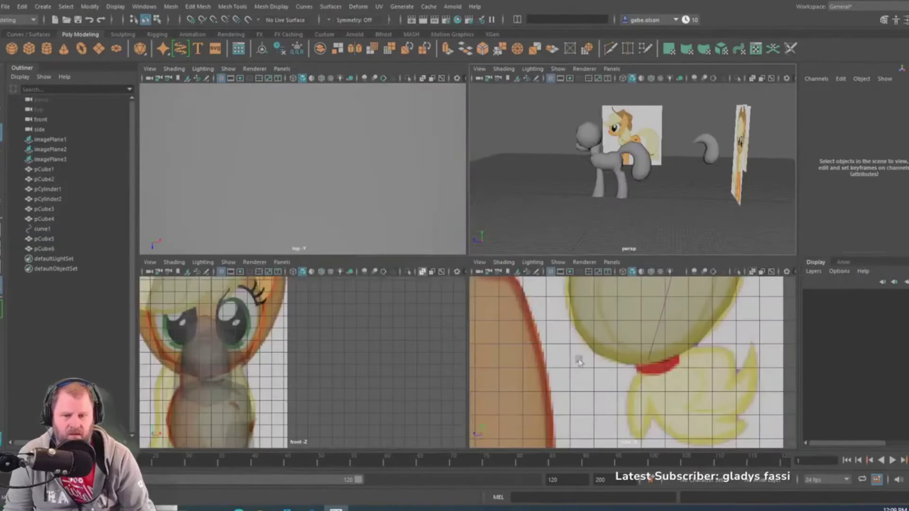
pyautogui.press('space')
pyautogui.scroll(-2, 548, 325)
pyautogui.press('space')
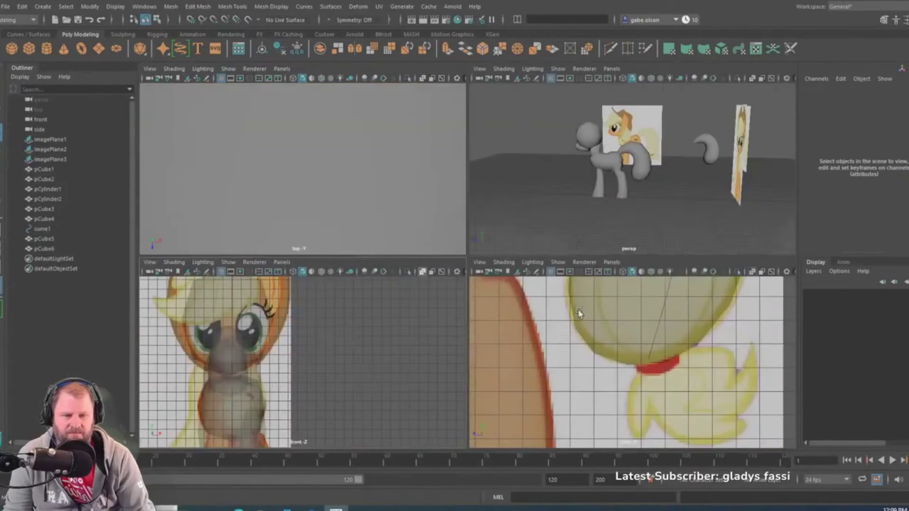
# Compare the tail's outline with the side reference in both smooth preview and unsmoothed display
pyautogui.press('space')
pyautogui.scroll(-3, 634, 336)
pyautogui.keyDown('alt'); pyautogui.moveTo(629, 331); pyautogui.dragTo(577, 428, button='middle'); pyautogui.keyUp('alt')
pyautogui.scroll(-2, 568, 379)
pyautogui.keyDown('alt'); pyautogui.moveTo(553, 241); pyautogui.dragTo(551, 399, button='middle'); pyautogui.keyUp('alt')
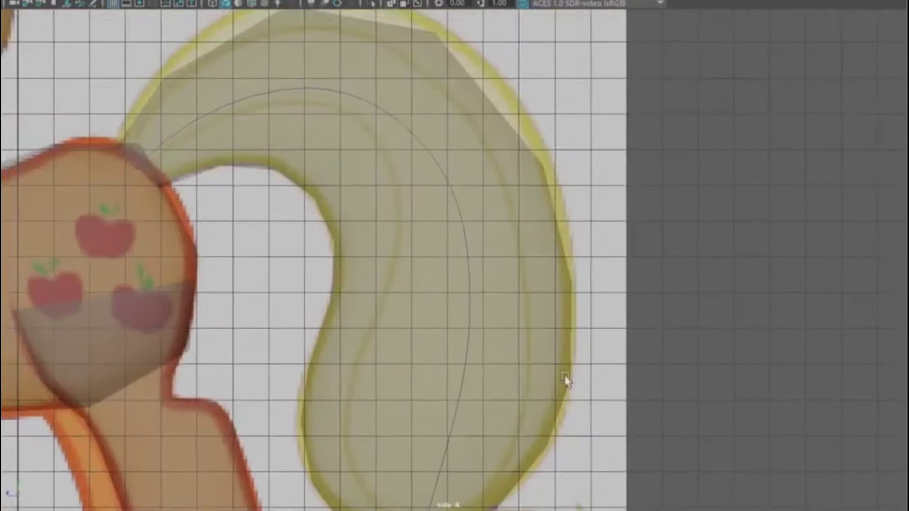
pyautogui.keyDown('alt'); pyautogui.moveTo(570, 446); pyautogui.dragTo(572, 445, button='middle'); pyautogui.keyUp('alt')
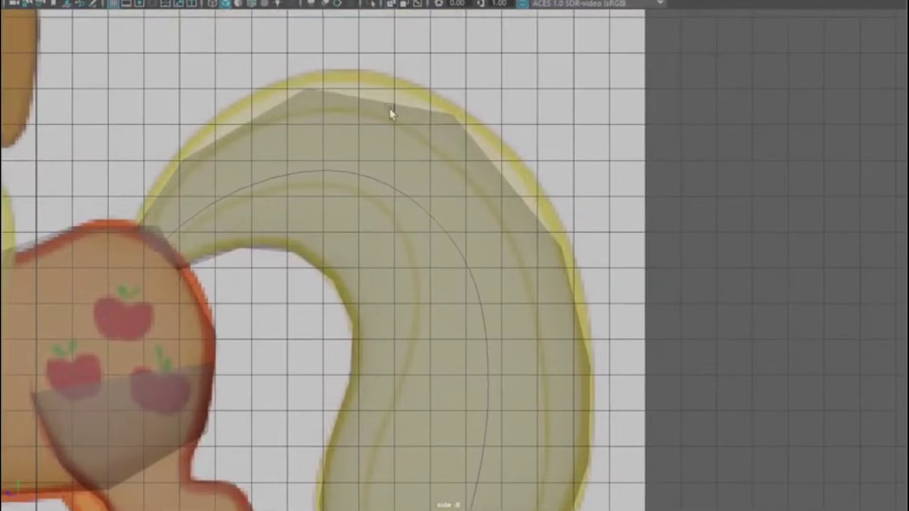
pyautogui.press('3')
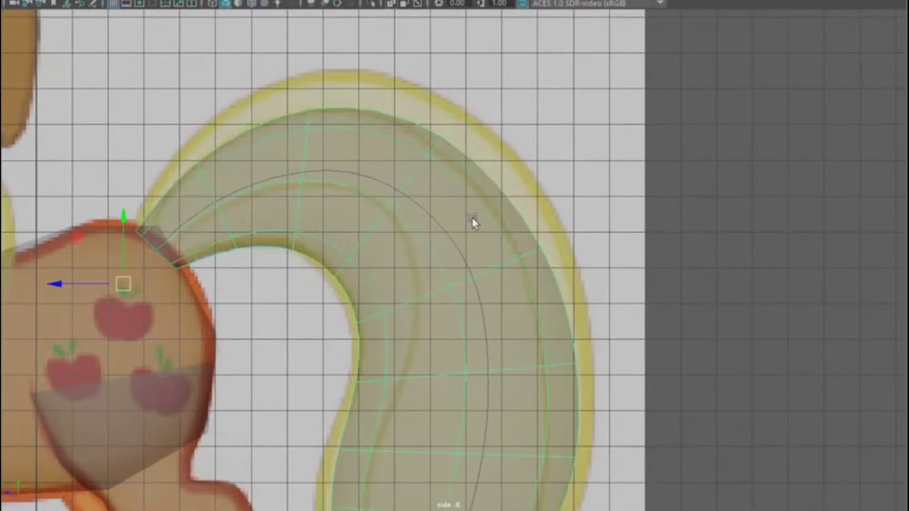
pyautogui.scroll(-4, 507, 222)
pyautogui.scroll(3, 503, 243)
pyautogui.press('1')
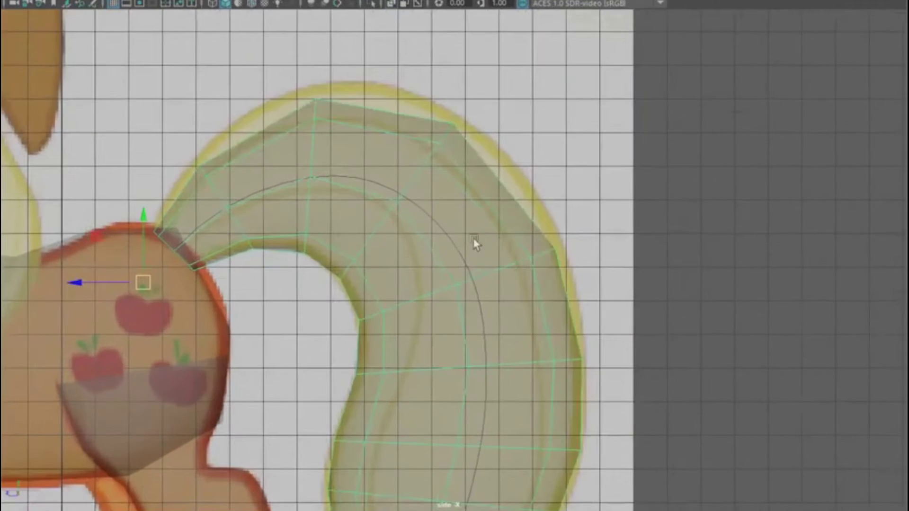
# Raise the vertex rows at the tail's crest and nearer its root to meet the upper outline in the side reference
pyautogui.keyDown('alt'); pyautogui.moveTo(422, 194); pyautogui.dragTo(503, 185, button='middle'); pyautogui.keyUp('alt')
pyautogui.moveTo(457, 155); pyautogui.dragTo(402, 142, button='right')
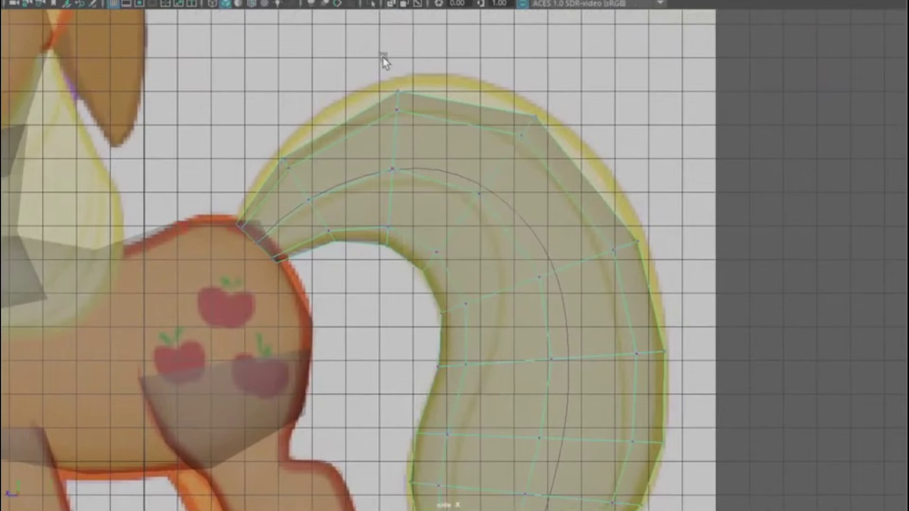
pyautogui.click(398, 102)
pyautogui.moveTo(386, 163); pyautogui.dragTo(272, 121)
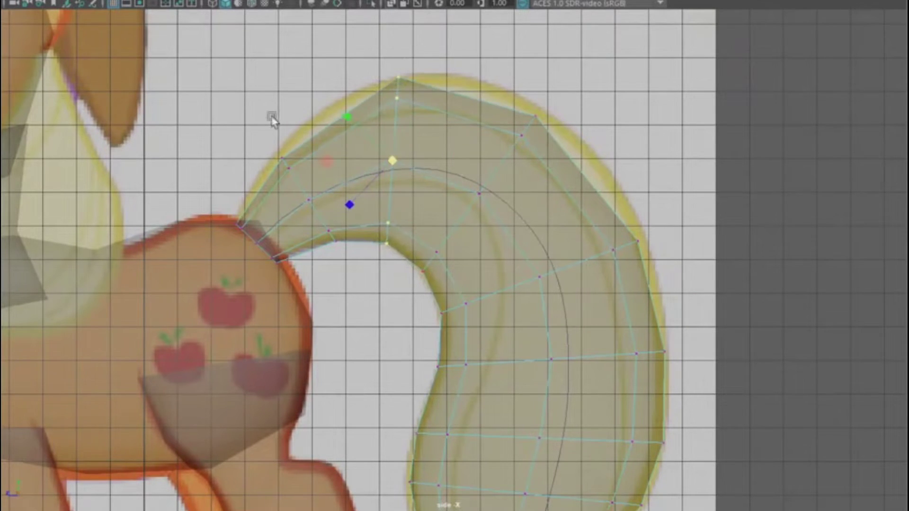
pyautogui.moveTo(309, 196); pyautogui.dragTo(306, 192)
pyautogui.keyDown('alt'); pyautogui.moveTo(500, 164); pyautogui.dragTo(441, 148, button='middle'); pyautogui.keyUp('alt')
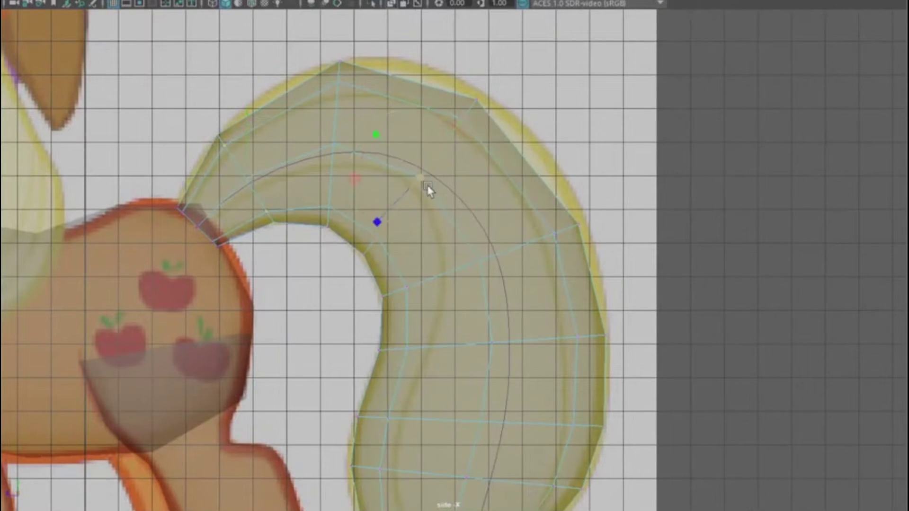
# Move the loop just behind the tail's crest upward and scale it to fill the reference outline
pyautogui.press('w')
pyautogui.moveTo(427, 186)
pyautogui.mouseDown()
pyautogui.moveTo(434, 184)
pyautogui.moveTo(428, 169)
pyautogui.mouseUp()
pyautogui.keyDown('alt'); pyautogui.moveTo(539, 268); pyautogui.dragTo(468, 210, button='middle'); pyautogui.keyUp('alt')
pyautogui.press('r')
pyautogui.moveTo(410, 205); pyautogui.dragTo(416, 202)
pyautogui.press('w')
# Return to object mode and examine the tail in perspective from several angles, with smooth preview on and off
pyautogui.scroll(-2, 416, 203)
pyautogui.keyDown('alt'); pyautogui.moveTo(443, 303); pyautogui.dragTo(419, 386, button='middle'); pyautogui.keyUp('alt')
pyautogui.press('space')
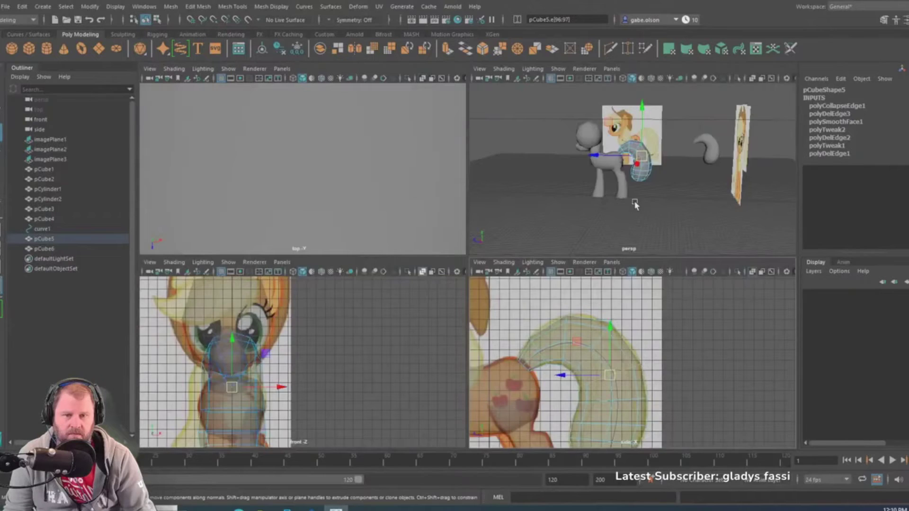
pyautogui.press('space')
pyautogui.keyDown('alt'); pyautogui.moveTo(634, 203); pyautogui.dragTo(480, 273); pyautogui.keyUp('alt')
pyautogui.scroll(5, 516, 278)
pyautogui.moveTo(483, 213); pyautogui.dragTo(513, 188, button='right')
pyautogui.click(549, 208)
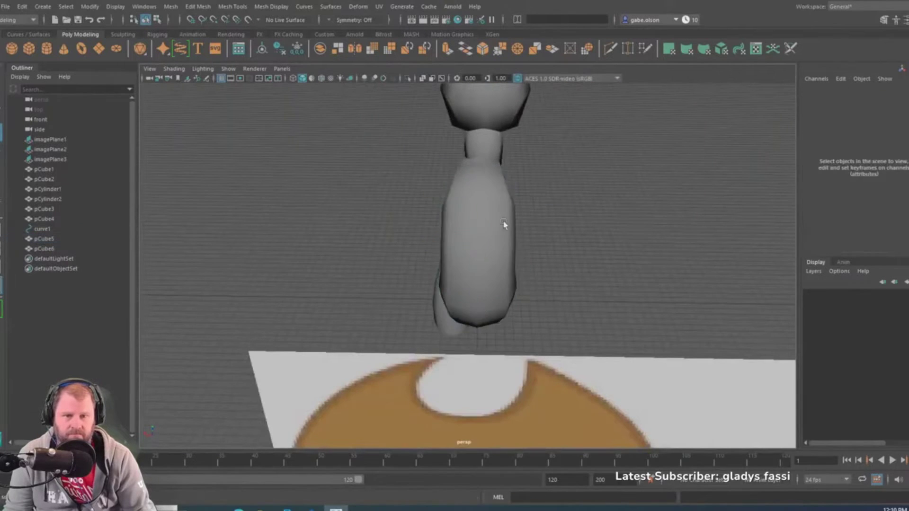
pyautogui.keyDown('alt'); pyautogui.moveTo(506, 223); pyautogui.dragTo(521, 251); pyautogui.keyUp('alt')
pyautogui.click(511, 211)
pyautogui.press('3')
pyautogui.click(592, 294)
pyautogui.scroll(-5, 590, 294)
pyautogui.scroll(3, 526, 345)
pyautogui.scroll(2, 526, 345)
pyautogui.click(508, 242)
pyautogui.scroll(-3, 508, 245)
pyautogui.press('1')
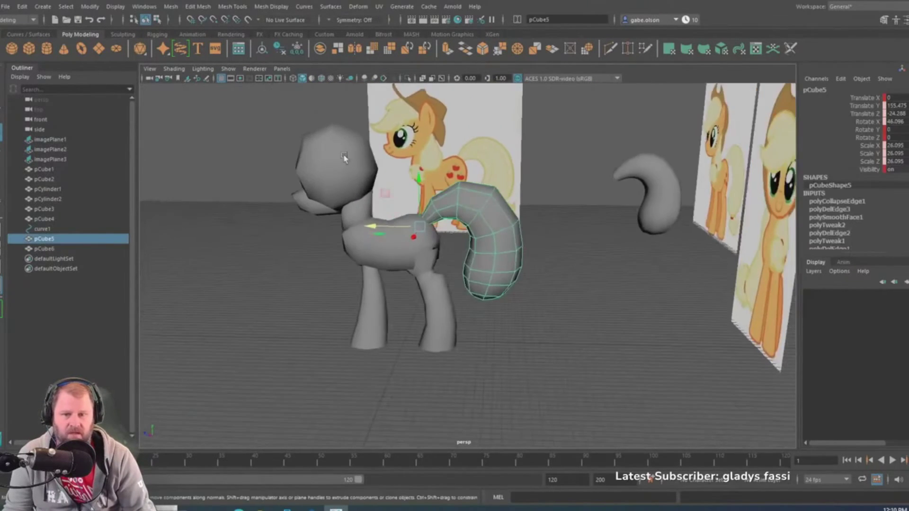
# Duplicate the pony's head and move the copy under the tail's lower end, to about Y 50 and Z -136
pyautogui.click(355, 175)
pyautogui.hotkey('ctrl', 'd')
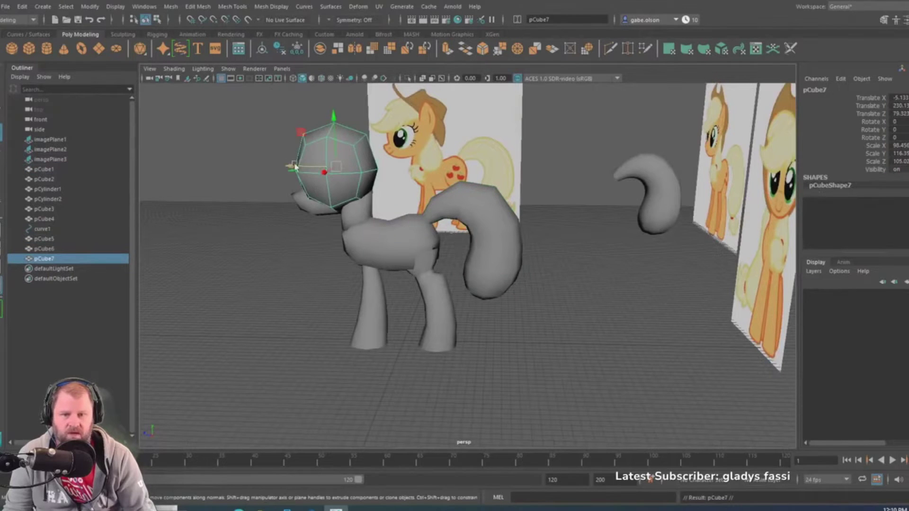
pyautogui.moveTo(295, 166); pyautogui.dragTo(464, 194)
pyautogui.moveTo(513, 117); pyautogui.dragTo(523, 255)
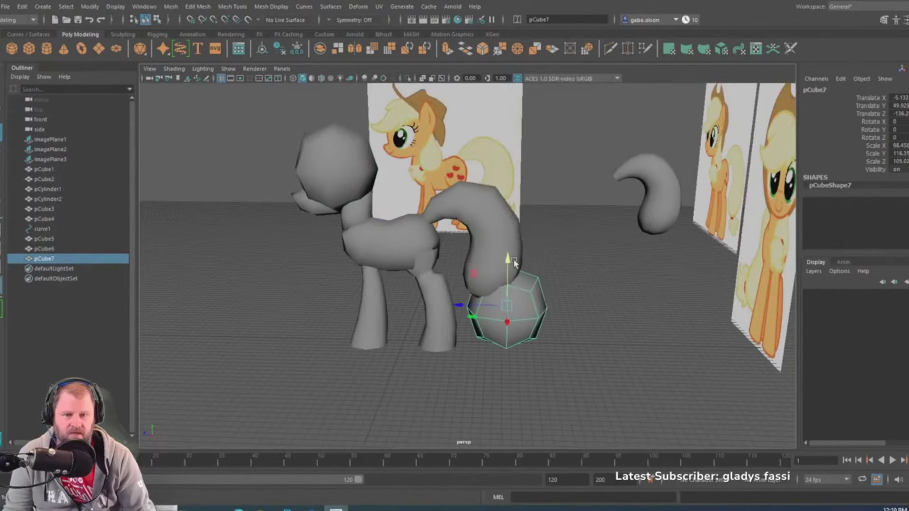
pyautogui.scroll(3, 518, 265)
pyautogui.keyDown('alt'); pyautogui.moveTo(516, 284); pyautogui.dragTo(490, 161, button='middle'); pyautogui.keyUp('alt')
# Scale the copy down uniformly to about 38 in X and shift it to about Z -131 over the tail tuft reference
pyautogui.press('space')
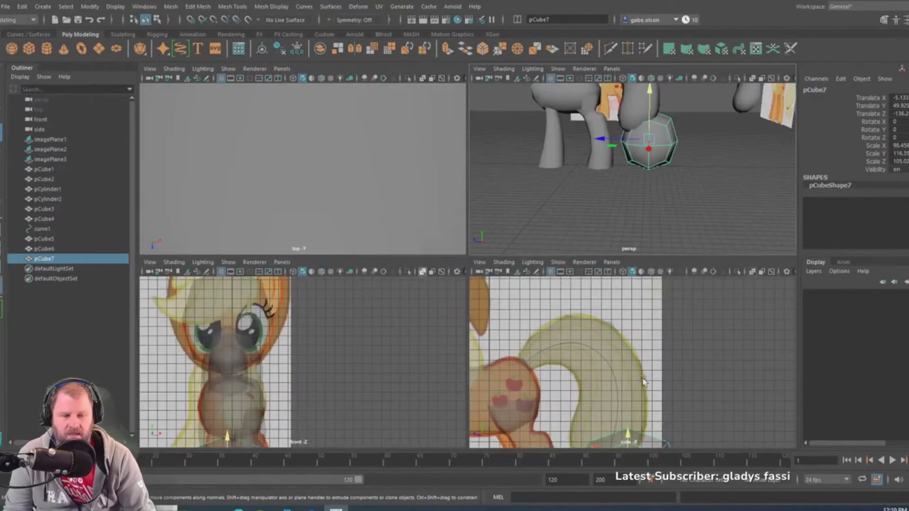
pyautogui.press('space')
pyautogui.keyDown('alt'); pyautogui.moveTo(643, 379); pyautogui.dragTo(690, 231, button='middle'); pyautogui.keyUp('alt')
pyautogui.scroll(3, 690, 231)
pyautogui.press('e')
pyautogui.press('r')
pyautogui.moveTo(472, 372); pyautogui.dragTo(359, 371)
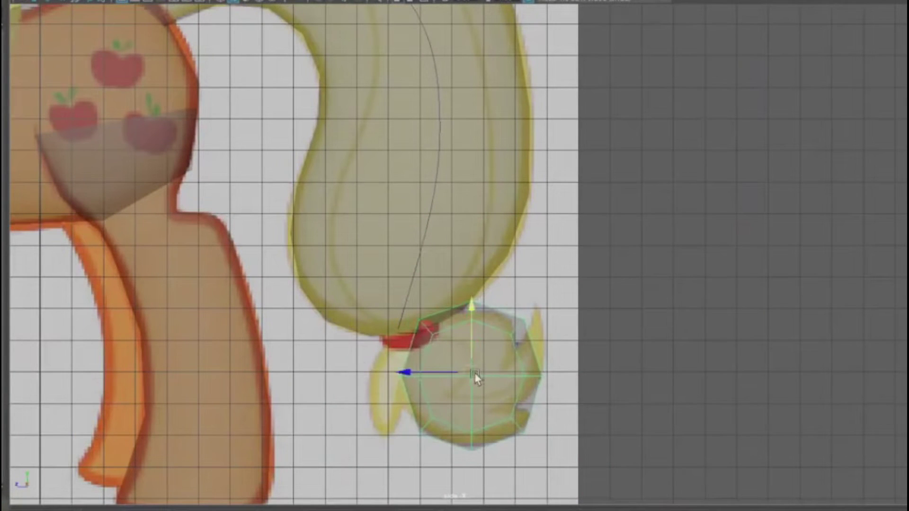
pyautogui.moveTo(474, 373); pyautogui.dragTo(456, 370)
pyautogui.press('r')
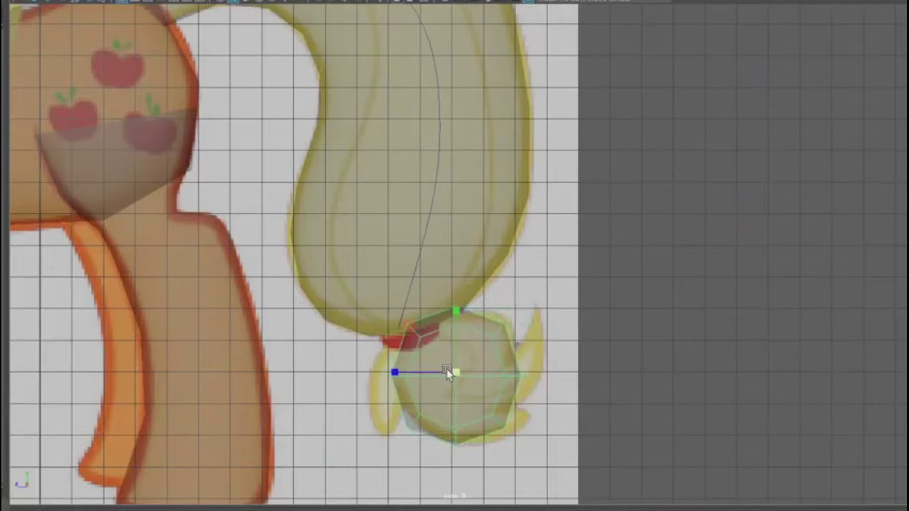
pyautogui.press('w')
# Stretch the tail tuft to about 53 in Y, rotate it about 21 degrees in X and move it to about Y 54, Z -127.5
pyautogui.scroll(-3, 617, 285)
pyautogui.press('space')
pyautogui.press('space')
pyautogui.scroll(-5, 558, 221)
pyautogui.click(558, 221)
pyautogui.scroll(-2, 493, 192)
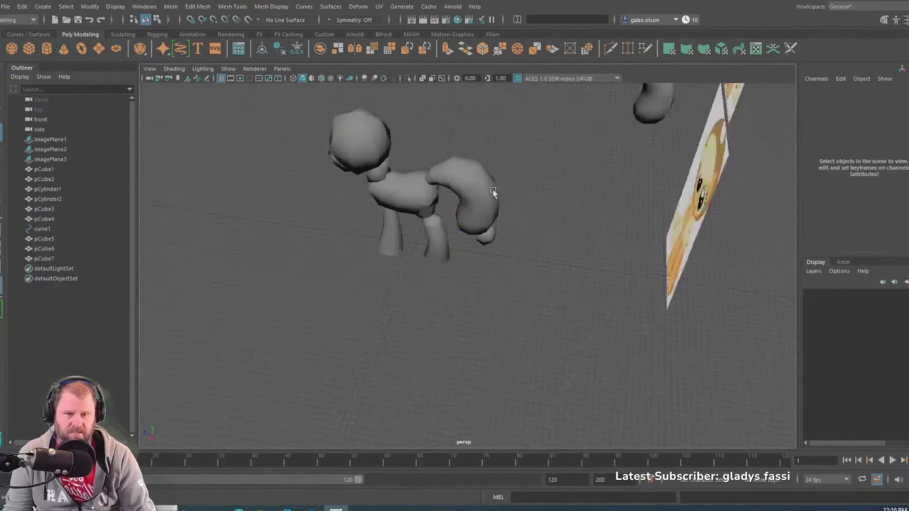
pyautogui.keyDown('alt'); pyautogui.moveTo(492, 192); pyautogui.dragTo(521, 121); pyautogui.keyUp('alt')
pyautogui.keyDown('alt'); pyautogui.moveTo(513, 198); pyautogui.dragTo(587, 223, button='right'); pyautogui.keyUp('alt')
pyautogui.keyDown('alt'); pyautogui.moveTo(511, 201); pyautogui.dragTo(497, 263); pyautogui.keyUp('alt')
pyautogui.keyDown('alt'); pyautogui.moveTo(489, 246); pyautogui.dragTo(619, 285, button='right'); pyautogui.keyUp('alt')
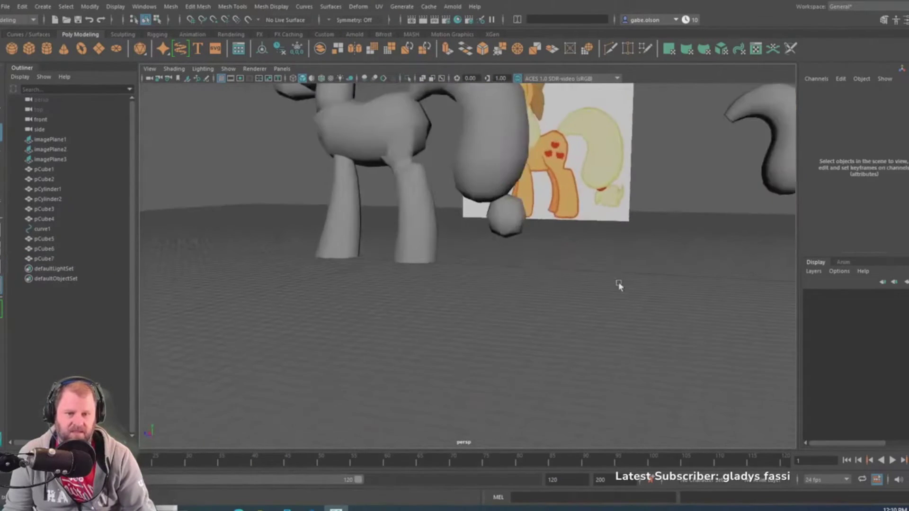
pyautogui.keyDown('alt'); pyautogui.moveTo(619, 285); pyautogui.dragTo(617, 320); pyautogui.keyUp('alt')
pyautogui.click(512, 207)
pyautogui.press('e')
pyautogui.press('r')
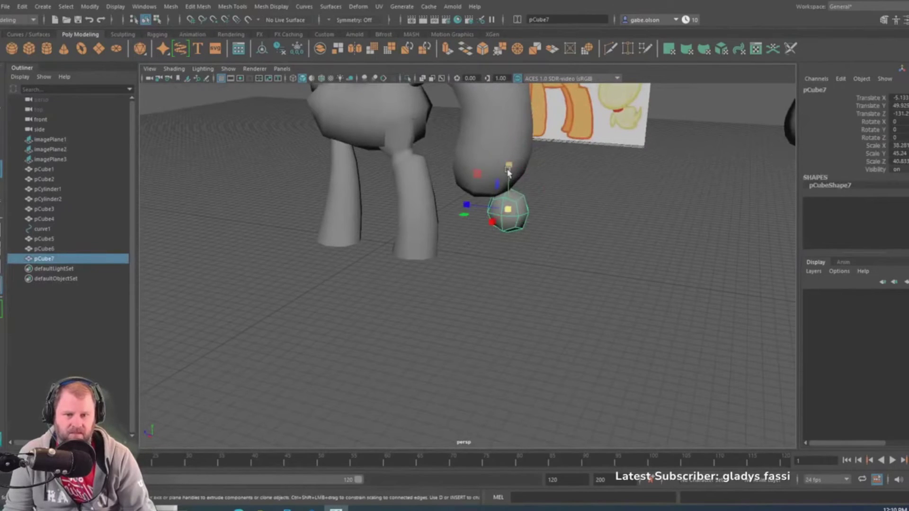
pyautogui.moveTo(508, 168); pyautogui.dragTo(509, 157)
pyautogui.press('e')
pyautogui.moveTo(542, 184); pyautogui.dragTo(585, 203)
pyautogui.press('w')
pyautogui.click(544, 227)
# Examine the tail tuft's fit against the tail and pony from behind and other angles
pyautogui.scroll(-6, 551, 208)
pyautogui.keyDown('alt'); pyautogui.moveTo(482, 173); pyautogui.dragTo(533, 209, button='middle'); pyautogui.keyUp('alt')
pyautogui.keyDown('alt'); pyautogui.moveTo(533, 209); pyautogui.dragTo(473, 189); pyautogui.keyUp('alt')
pyautogui.scroll(4, 534, 265)
pyautogui.click(553, 321)
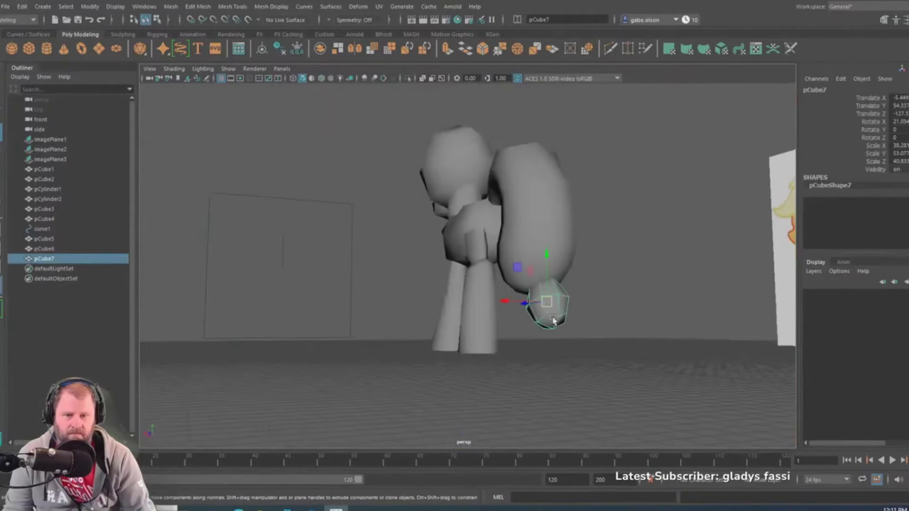
pyautogui.keyDown('alt'); pyautogui.moveTo(553, 321); pyautogui.dragTo(470, 300); pyautogui.keyUp('alt')
pyautogui.scroll(-6, 479, 308)
pyautogui.click(607, 314)
# Select the front and hind legs and snap their shared pivot to the pony's centre line
pyautogui.click(470, 299)
pyautogui.keyDown('shift'); pyautogui.click(493, 290); pyautogui.keyUp('shift')
pyautogui.press('f')
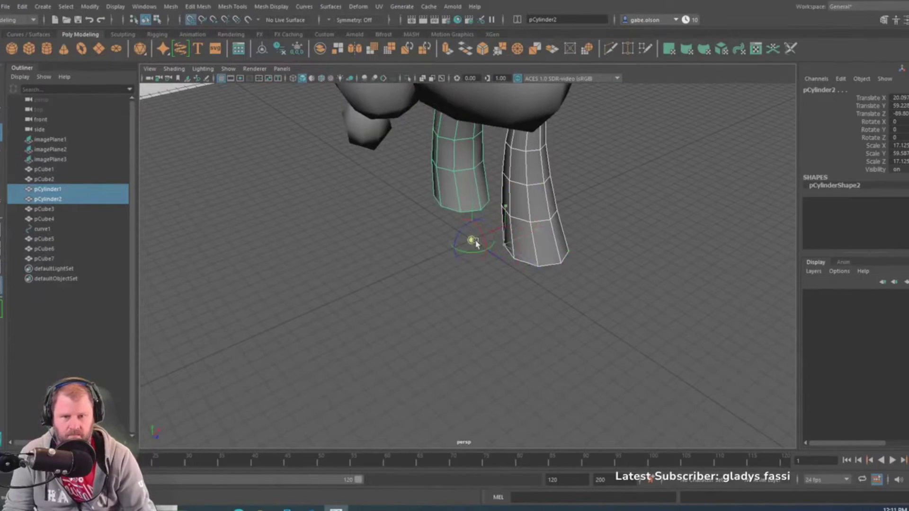
pyautogui.scroll(-5, 633, 265)
pyautogui.keyDown('alt'); pyautogui.moveTo(633, 266); pyautogui.dragTo(533, 262); pyautogui.keyUp('alt')
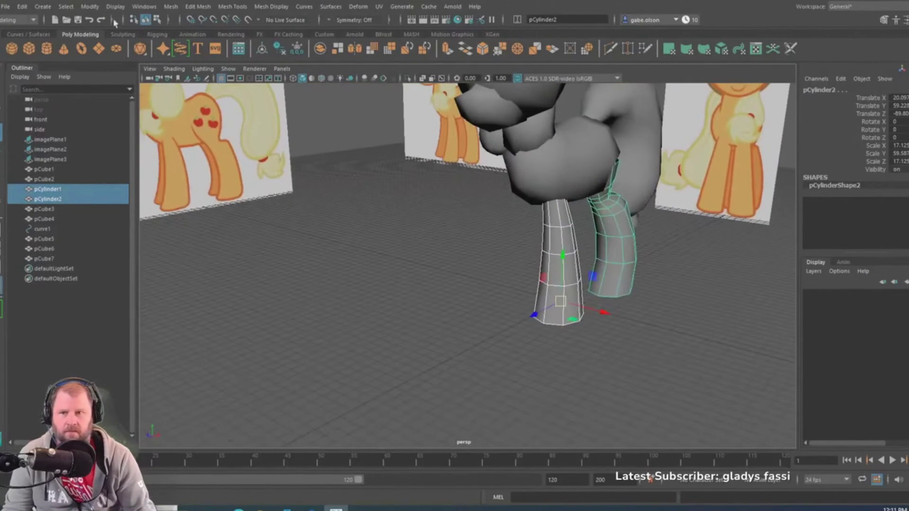
# Mirror the two legs to the pony's other side with Duplicate Special, using one instance copy and an X scale of -1
pyautogui.click(23, 6)
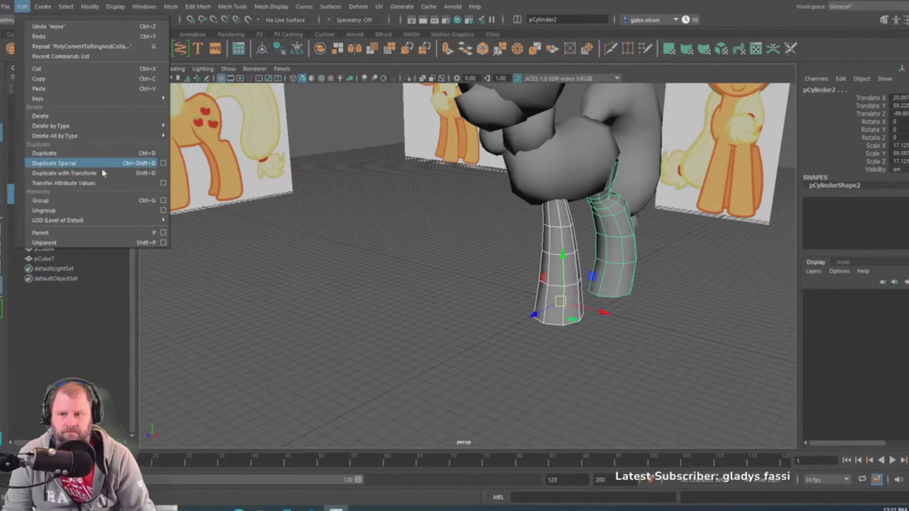
pyautogui.click(164, 164)
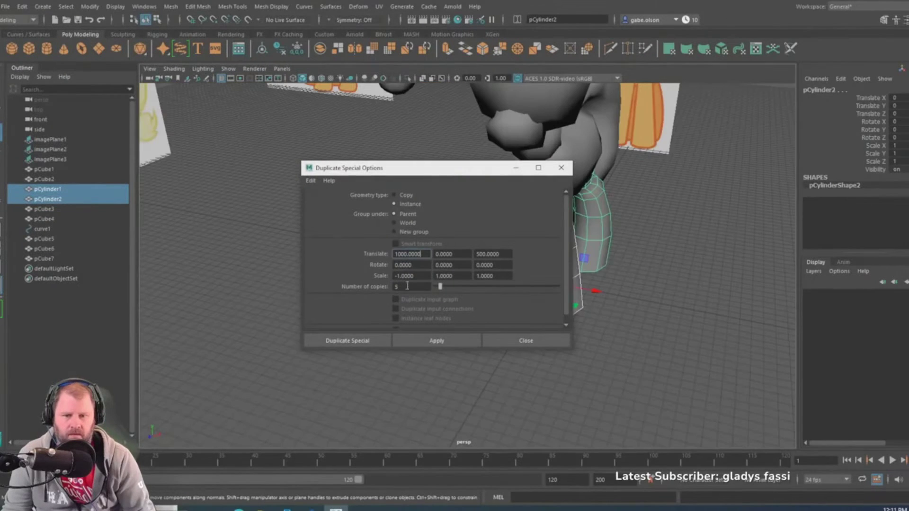
pyautogui.moveTo(408, 287); pyautogui.dragTo(276, 284)
pyautogui.write('1')
pyautogui.press('Return')
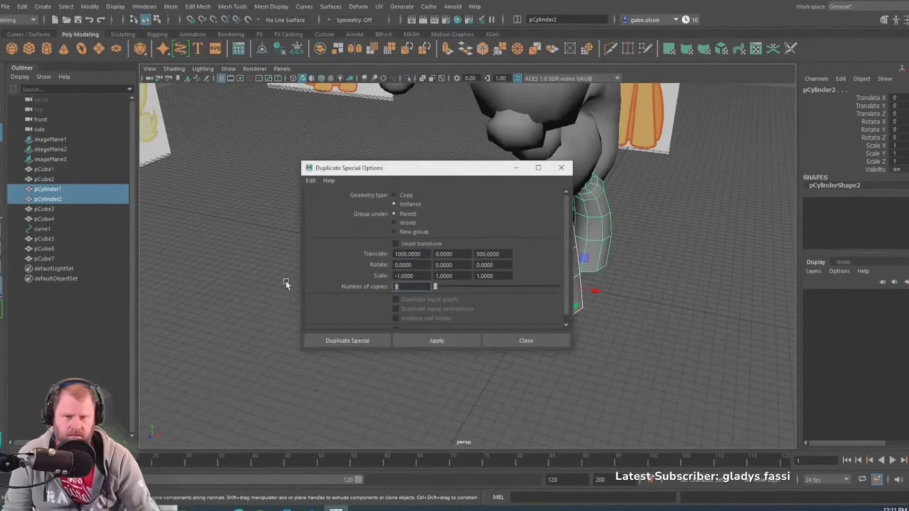
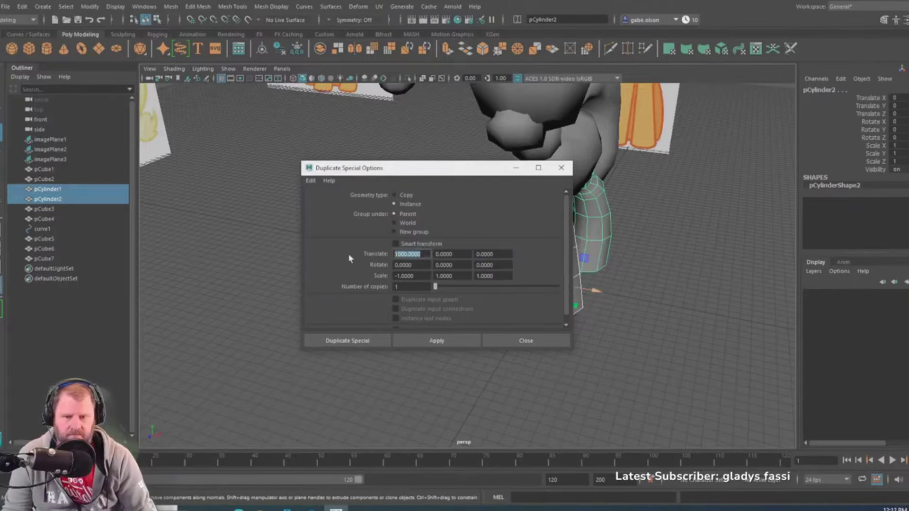
pyautogui.click(443, 343)
pyautogui.click(515, 342)
pyautogui.keyDown('alt'); pyautogui.moveTo(563, 345); pyautogui.dragTo(591, 337); pyautogui.keyUp('alt')
pyautogui.click(601, 302)
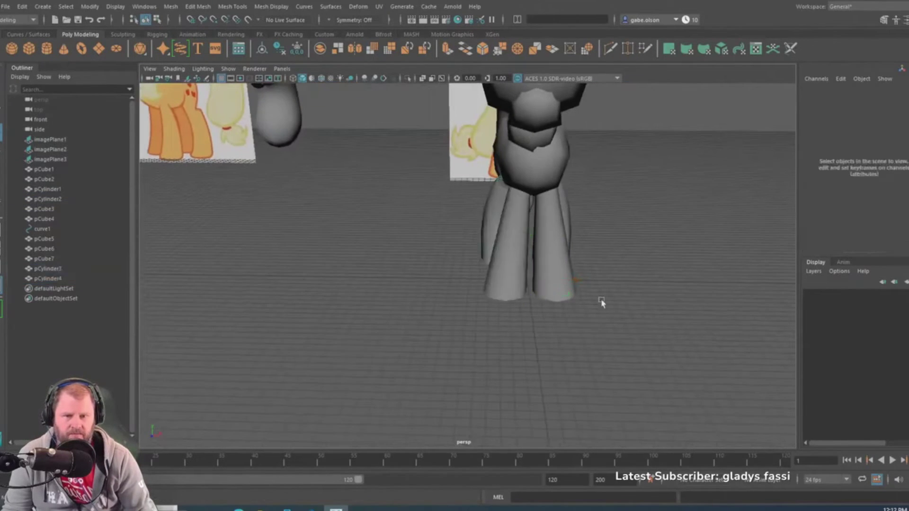
pyautogui.keyDown('alt'); pyautogui.moveTo(601, 303); pyautogui.dragTo(441, 334); pyautogui.keyUp('alt')
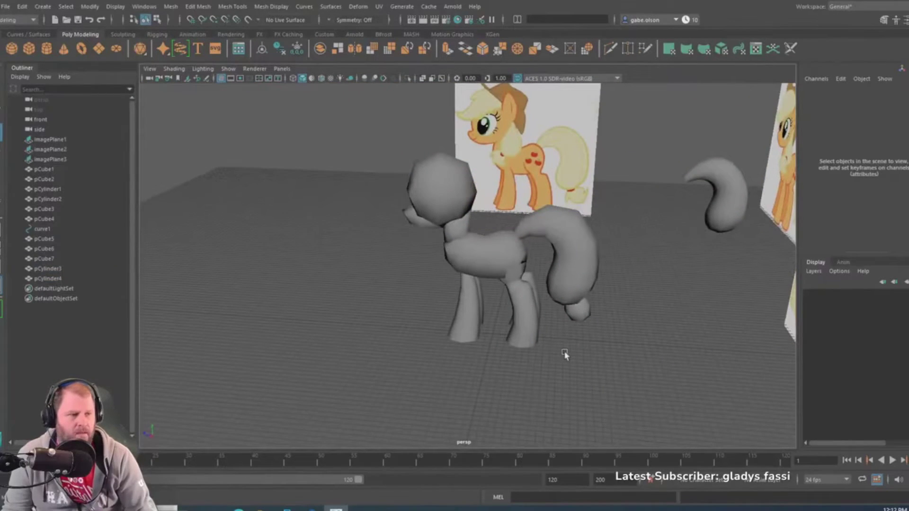
# Delete the rounded tuft piece under the tail's lower end
pyautogui.keyDown('alt'); pyautogui.moveTo(544, 340); pyautogui.dragTo(606, 262); pyautogui.keyUp('alt')
pyautogui.click(579, 309)
pyautogui.press('Delete')
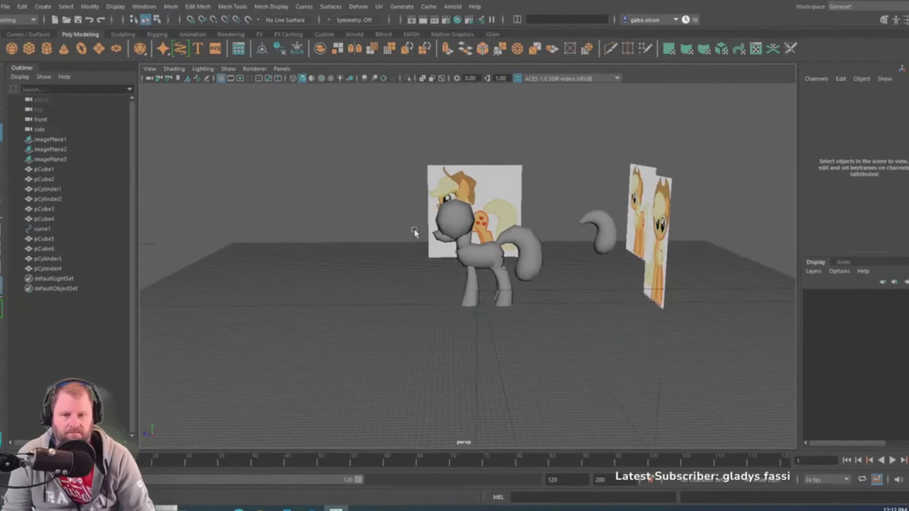
pyautogui.keyDown('alt'); pyautogui.moveTo(414, 232); pyautogui.dragTo(366, 296); pyautogui.keyUp('alt')
# Duplicate the pony's head and move the copy over the visible ear in the front reference
pyautogui.click(461, 253)
pyautogui.keyDown('alt'); pyautogui.moveTo(460, 254); pyautogui.dragTo(449, 239); pyautogui.keyUp('alt')
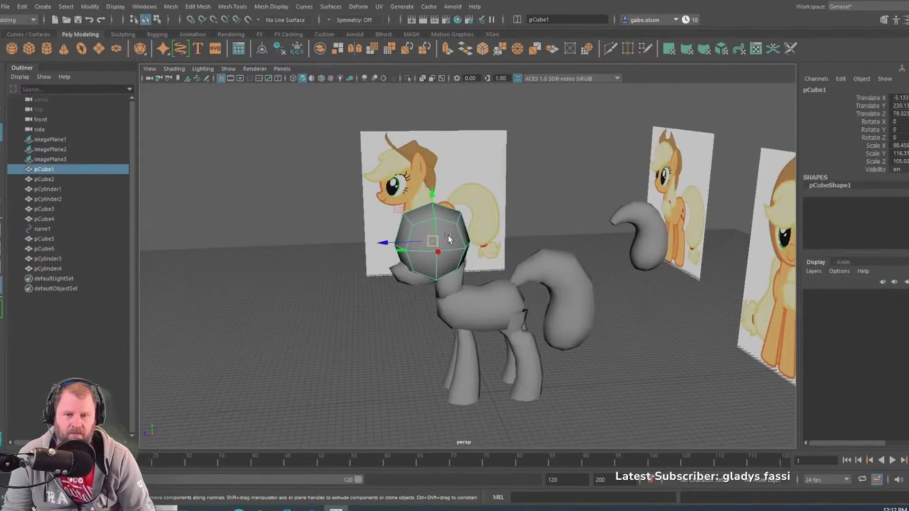
pyautogui.hotkey('ctrl', 'd')
pyautogui.press('space')
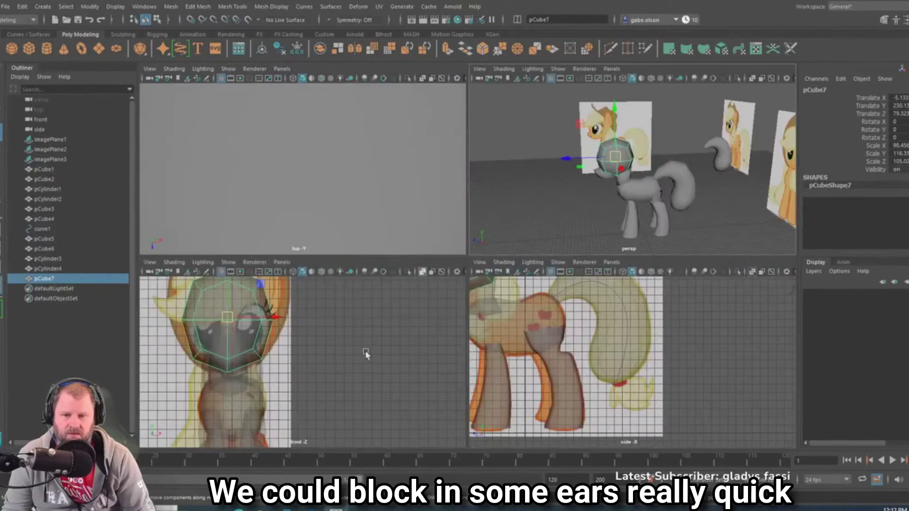
pyautogui.press('space')
pyautogui.scroll(-1, 445, 261)
pyautogui.keyDown('alt'); pyautogui.moveTo(445, 261); pyautogui.dragTo(383, 331, button='middle'); pyautogui.keyUp('alt')
pyautogui.moveTo(303, 266); pyautogui.dragTo(369, 244)
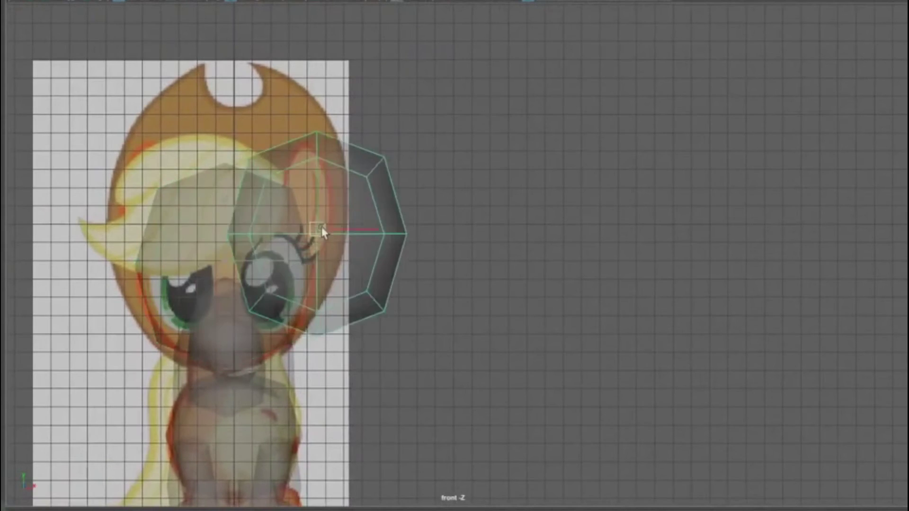
# Scale the head copy down uniformly to roughly the size of the ear in the front reference
pyautogui.press('r')
pyautogui.moveTo(322, 228); pyautogui.dragTo(219, 215)
pyautogui.press('w')
pyautogui.scroll(5, 311, 223)
pyautogui.keyDown('alt'); pyautogui.moveTo(202, 118); pyautogui.dragTo(290, 195, button='middle'); pyautogui.keyUp('alt')
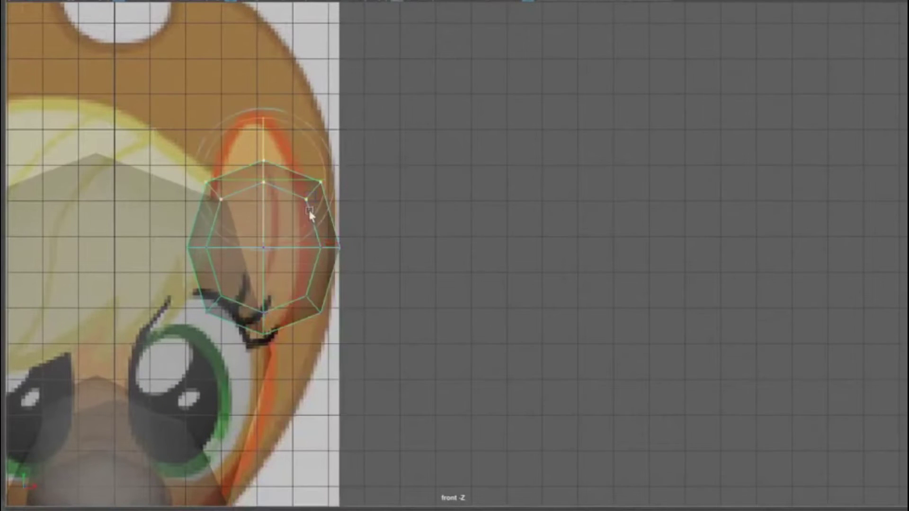
# Raise and narrow the ear's upper vertices to the reference tip, then lift and narrow its middle vertex row
pyautogui.press('w')
pyautogui.moveTo(263, 178); pyautogui.dragTo(259, 125)
pyautogui.press('r')
pyautogui.moveTo(265, 131); pyautogui.dragTo(251, 132)
pyautogui.moveTo(346, 253); pyautogui.dragTo(179, 239)
pyautogui.press('w')
pyautogui.moveTo(265, 248); pyautogui.dragTo(249, 223)
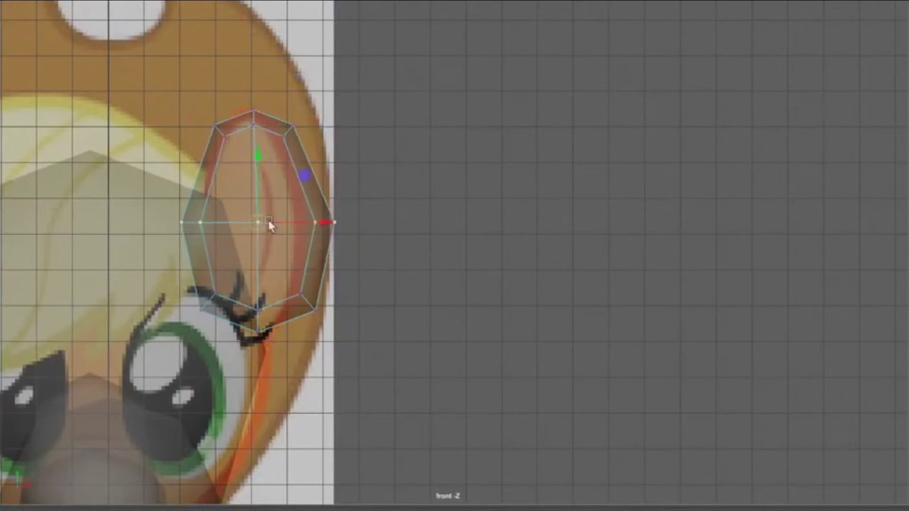
pyautogui.press('r')
pyautogui.press('w')
# Move the ear's lower vertices up to follow the front reference and select the middle vertices on its inner side
pyautogui.moveTo(332, 344); pyautogui.dragTo(183, 285)
pyautogui.moveTo(259, 314)
pyautogui.mouseDown()
pyautogui.moveTo(231, 327)
pyautogui.moveTo(248, 317)
pyautogui.moveTo(248, 304)
pyautogui.mouseUp()
pyautogui.press('r')
pyautogui.moveTo(216, 208); pyautogui.dragTo(171, 233)
pyautogui.press('space')
pyautogui.press('space')
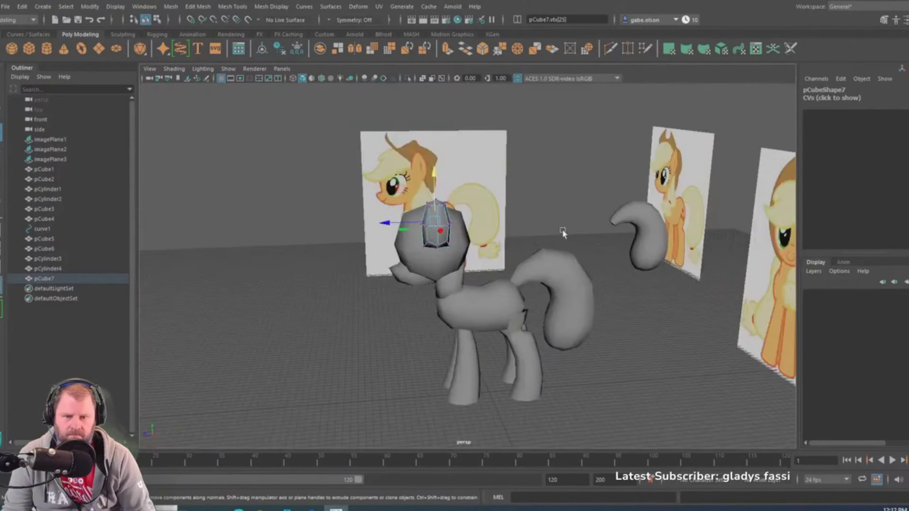
pyautogui.scroll(3, 495, 237)
pyautogui.press('space')
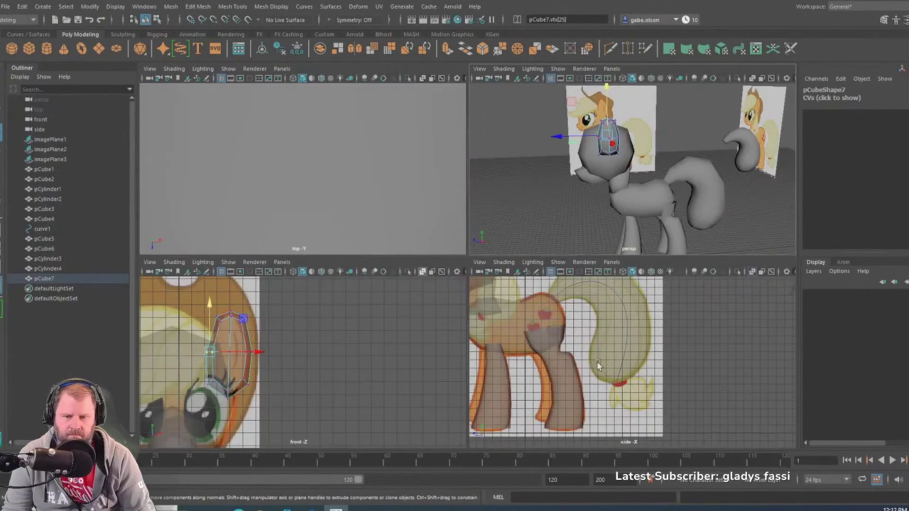
pyautogui.press('space')
pyautogui.scroll(6, 525, 284)
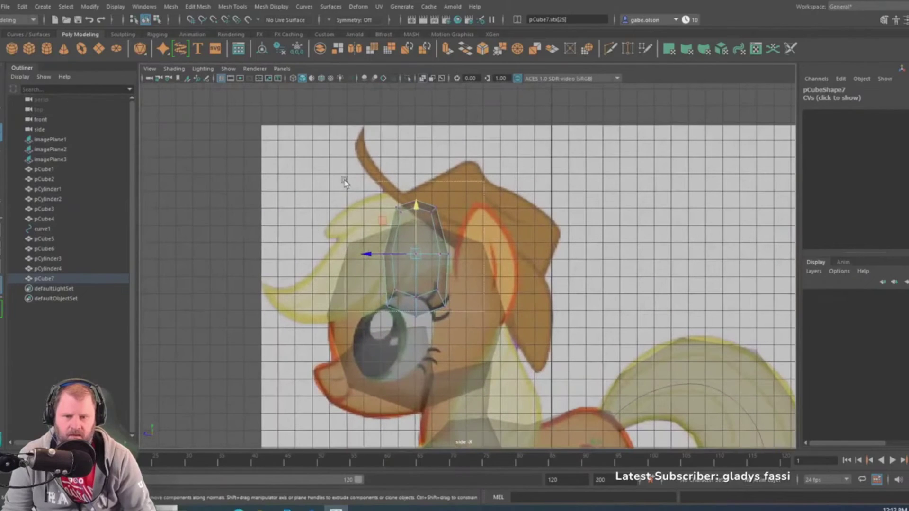
pyautogui.moveTo(344, 181); pyautogui.dragTo(344, 180)
pyautogui.moveTo(370, 257); pyautogui.dragTo(441, 259)
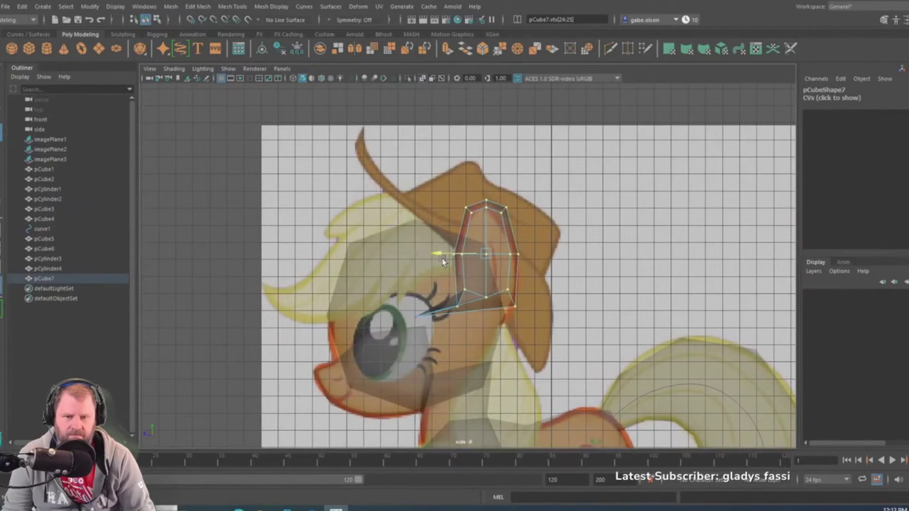
pyautogui.scroll(5, 469, 265)
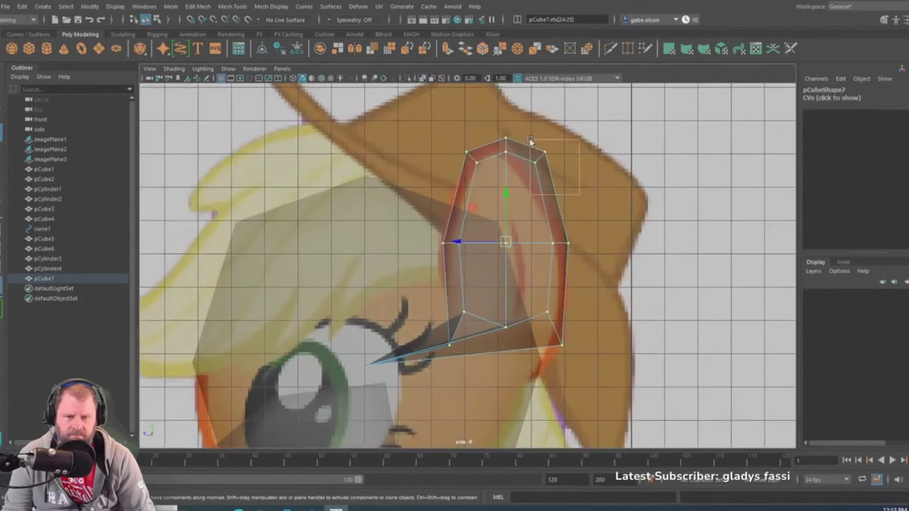
pyautogui.press('space')
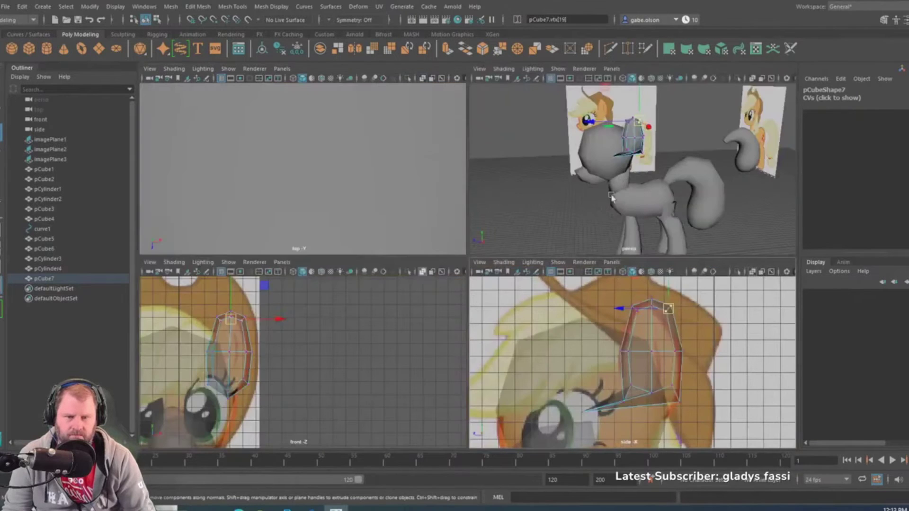
pyautogui.press('space')
pyautogui.scroll(-2, 449, 303)
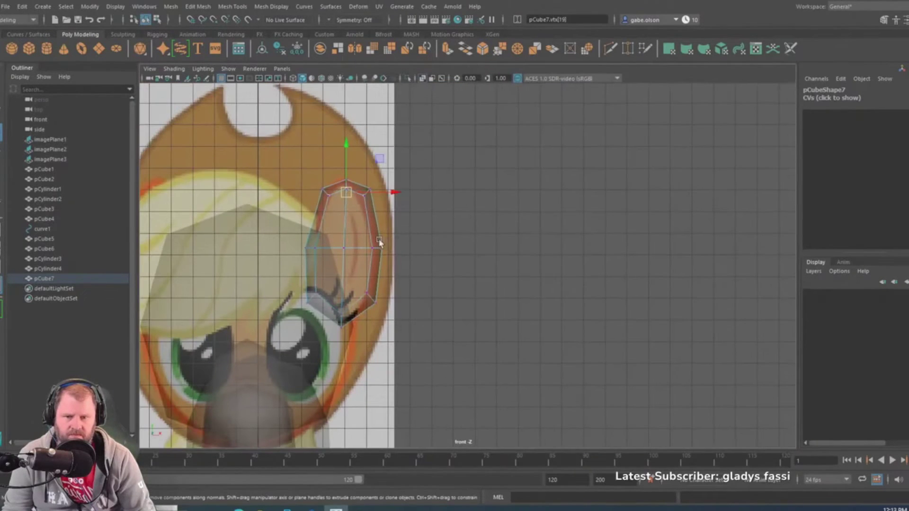
pyautogui.press('space')
pyautogui.press('space')
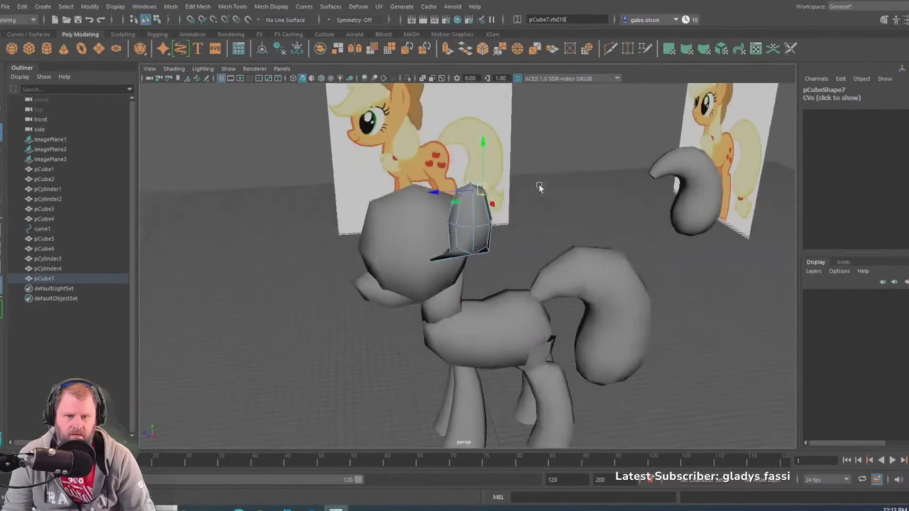
pyautogui.keyDown('alt'); pyautogui.moveTo(540, 186); pyautogui.dragTo(470, 208); pyautogui.keyUp('alt')
pyautogui.hotkey('ctrl', 'z')
pyautogui.hotkey('ctrl', 'z')
# Select all of the ear's vertices and move them back onto the ear in the side reference
pyautogui.moveTo(489, 285); pyautogui.dragTo(306, 118)
pyautogui.press('space')
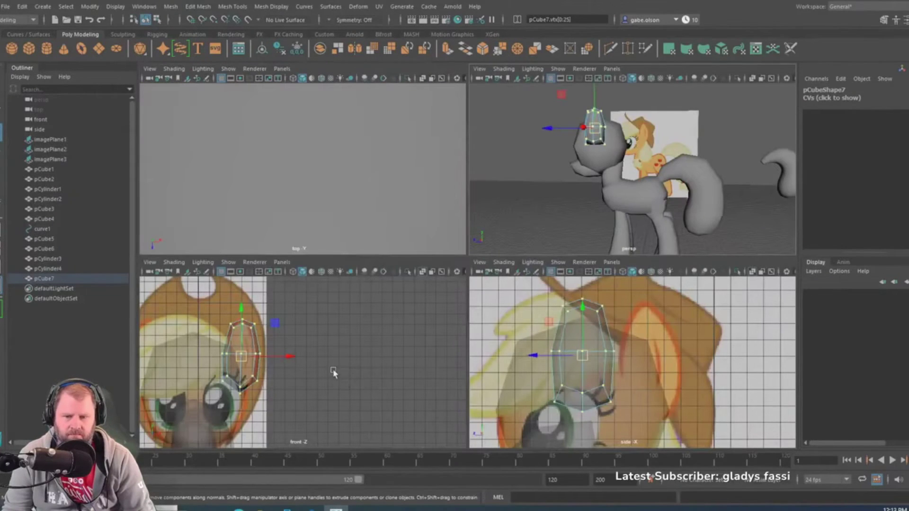
pyautogui.moveTo(531, 355); pyautogui.dragTo(607, 355)
pyautogui.press('space')
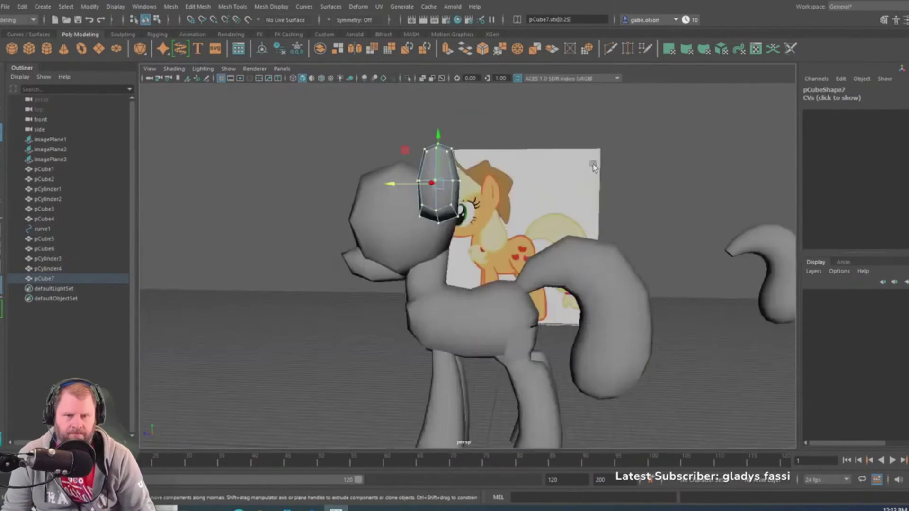
# Rotate the ear's vertices to turn the ear at an angle to the head, and shift them sideways toward the front reference ear
pyautogui.keyDown('alt'); pyautogui.moveTo(568, 237); pyautogui.dragTo(619, 261); pyautogui.keyUp('alt')
pyautogui.moveTo(564, 303); pyautogui.dragTo(415, 254)
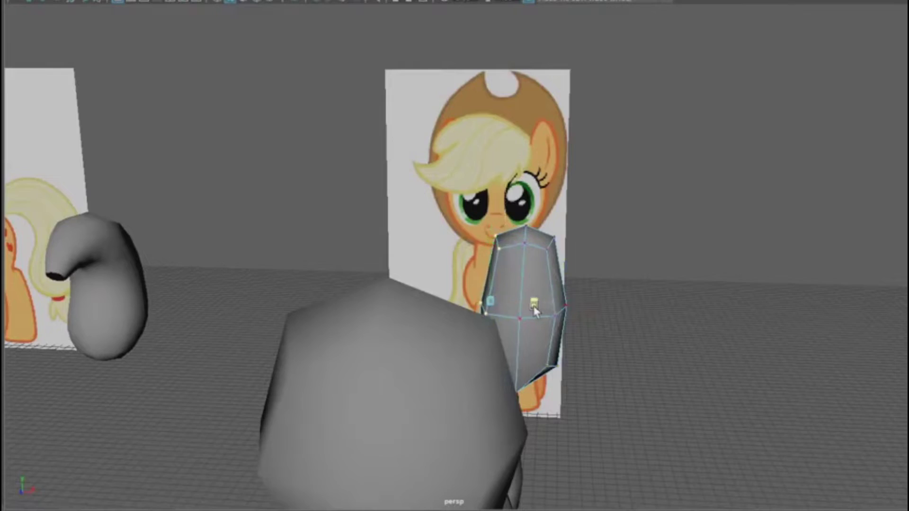
pyautogui.press('w')
pyautogui.doubleClick(410, 253)
pyautogui.press('e')
pyautogui.moveTo(445, 330); pyautogui.dragTo(501, 369)
pyautogui.press('w')
pyautogui.moveTo(576, 366); pyautogui.dragTo(547, 374)
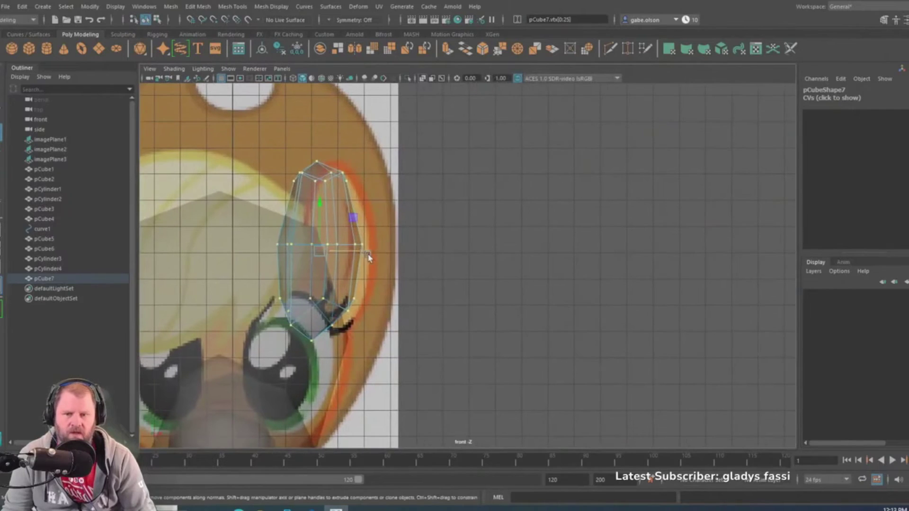
pyautogui.moveTo(375, 256); pyautogui.dragTo(380, 259)
pyautogui.press('space')
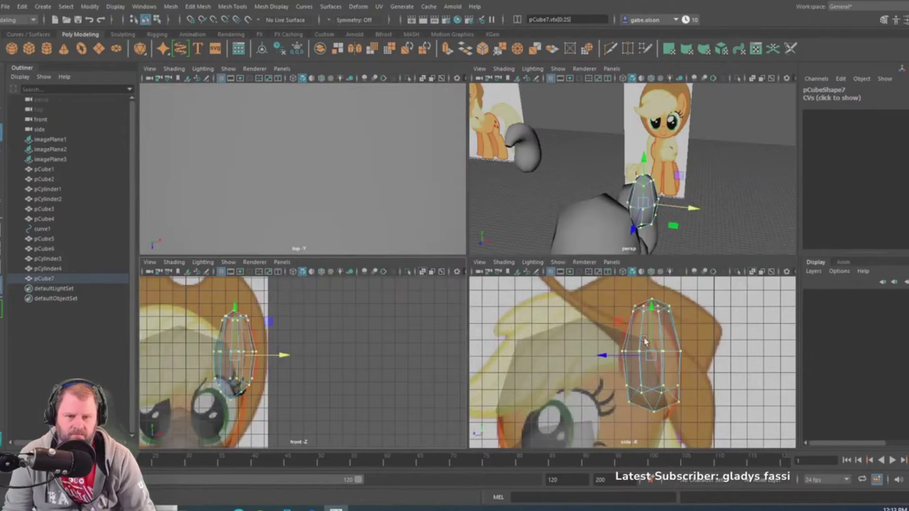
# Shift the ear's lower front vertices forward and adjust the height of its lower rear vertices to shape the base
pyautogui.press('space')
pyautogui.scroll(-3, 661, 207)
pyautogui.keyDown('alt'); pyautogui.moveTo(660, 208); pyautogui.dragTo(631, 289); pyautogui.keyUp('alt')
pyautogui.scroll(2, 631, 289)
pyautogui.press('w')
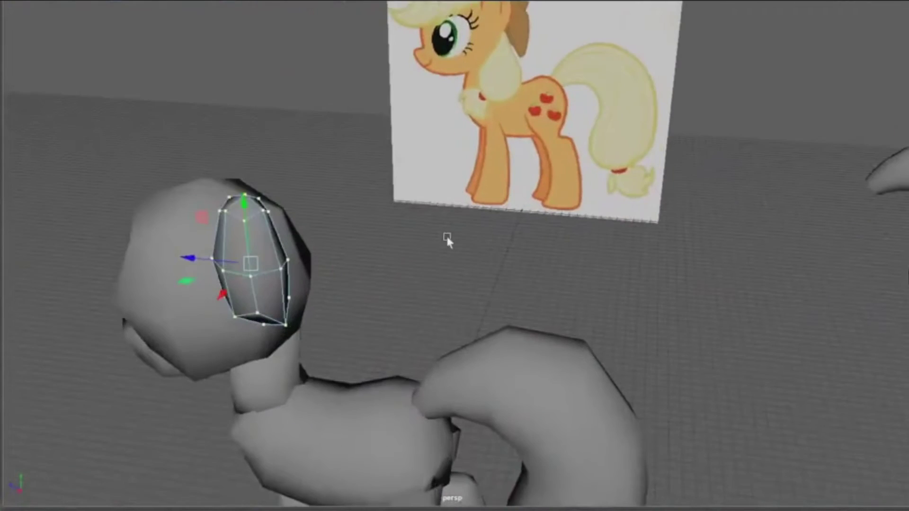
pyautogui.keyDown('alt'); pyautogui.moveTo(461, 255); pyautogui.dragTo(629, 222); pyautogui.keyUp('alt')
pyautogui.keyDown('alt'); pyautogui.moveTo(682, 197); pyautogui.dragTo(649, 270); pyautogui.keyUp('alt')
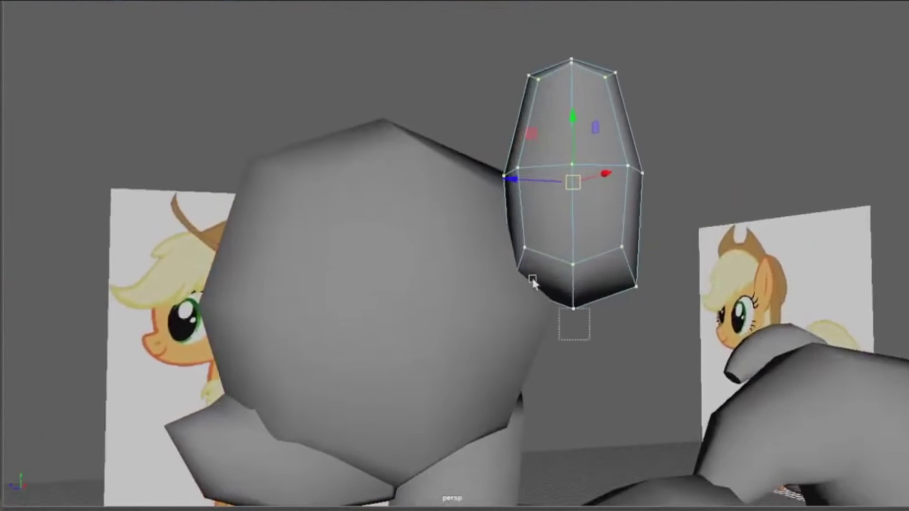
pyautogui.keyDown('alt'); pyautogui.moveTo(533, 279); pyautogui.dragTo(455, 290); pyautogui.keyUp('alt')
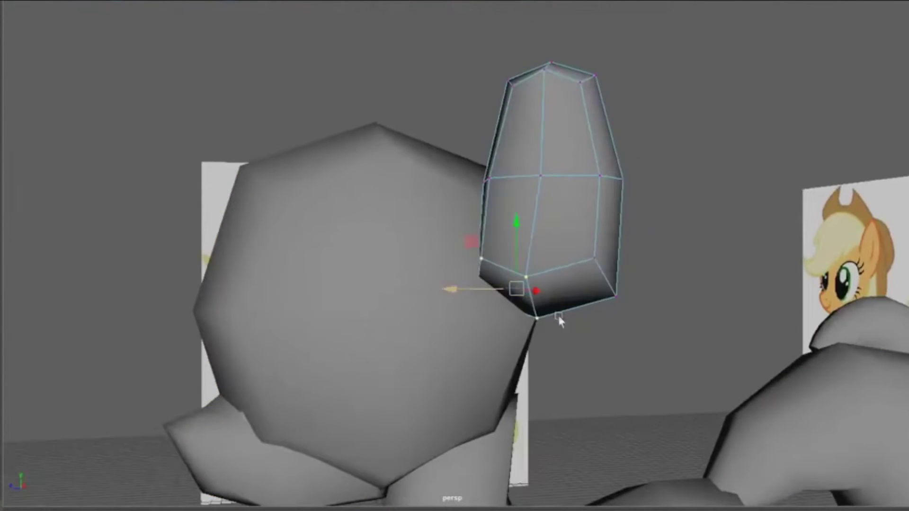
pyautogui.moveTo(589, 237); pyautogui.dragTo(589, 237)
pyautogui.moveTo(602, 286); pyautogui.dragTo(604, 314)
pyautogui.keyDown('alt'); pyautogui.moveTo(398, 285); pyautogui.dragTo(525, 283); pyautogui.keyUp('alt')
pyautogui.keyDown('alt'); pyautogui.moveTo(524, 282); pyautogui.dragTo(402, 277, button='right'); pyautogui.keyUp('alt')
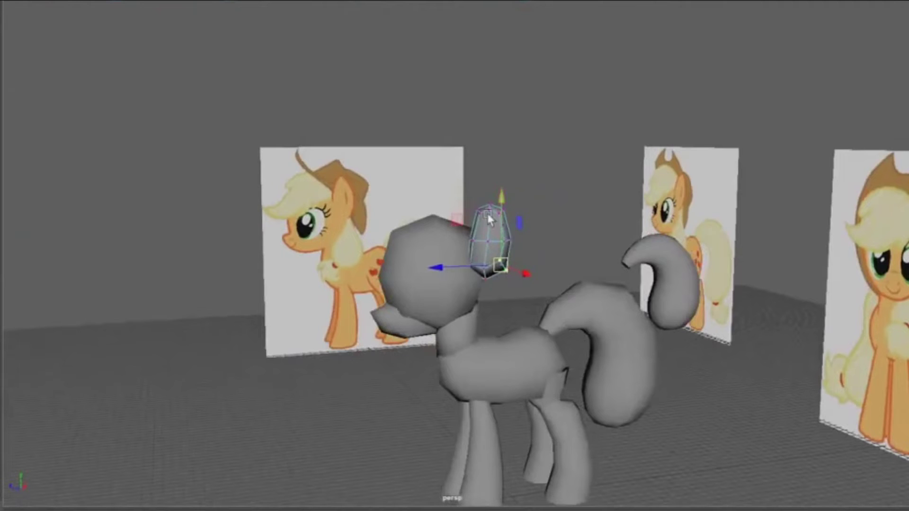
# Lower the ear's upper front vertices slightly and return the ear to object selection
pyautogui.scroll(2, 460, 187)
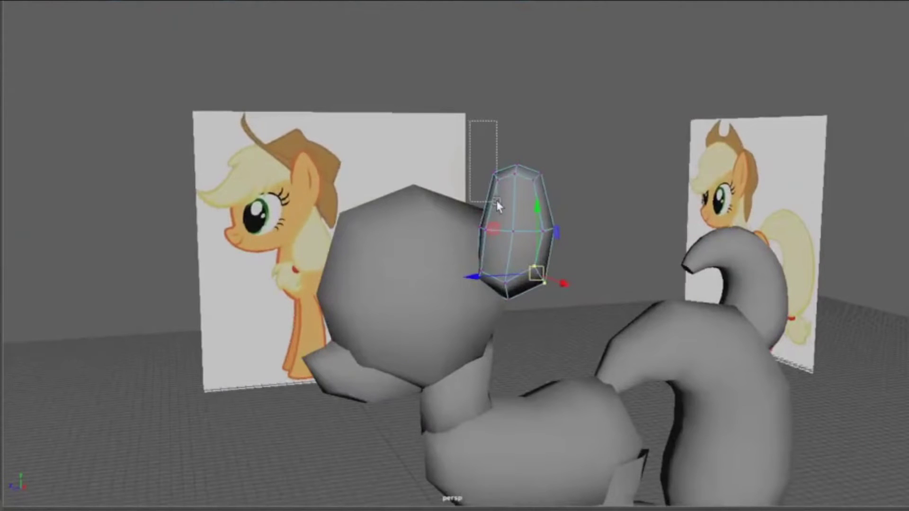
pyautogui.moveTo(496, 200); pyautogui.dragTo(501, 202)
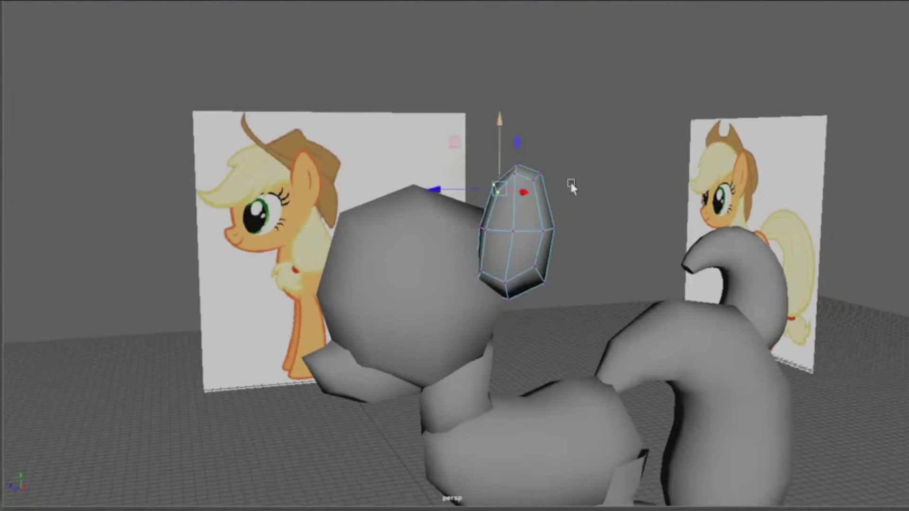
pyautogui.keyDown('alt'); pyautogui.moveTo(569, 180); pyautogui.dragTo(488, 184, button='right'); pyautogui.keyUp('alt')
pyautogui.keyDown('alt'); pyautogui.moveTo(488, 183); pyautogui.dragTo(491, 239); pyautogui.keyUp('alt')
pyautogui.keyDown('alt'); pyautogui.moveTo(407, 234); pyautogui.dragTo(523, 294, button='right'); pyautogui.keyUp('alt')
pyautogui.keyDown('alt'); pyautogui.moveTo(523, 294); pyautogui.dragTo(439, 233); pyautogui.keyUp('alt')
pyautogui.moveTo(442, 219); pyautogui.dragTo(477, 184, button='right')
pyautogui.click(477, 184)
# Mirror the ear to the other side of the head with Duplicate Special
pyautogui.keyDown('alt'); pyautogui.moveTo(452, 187); pyautogui.dragTo(568, 209); pyautogui.keyUp('alt')
pyautogui.keyDown('alt'); pyautogui.moveTo(568, 209); pyautogui.dragTo(525, 226, button='right'); pyautogui.keyUp('alt')
pyautogui.keyDown('alt'); pyautogui.moveTo(554, 235); pyautogui.dragTo(573, 260, button='right'); pyautogui.keyUp('alt')
pyautogui.keyDown('alt'); pyautogui.moveTo(573, 260); pyautogui.dragTo(544, 246); pyautogui.keyUp('alt')
pyautogui.keyDown('alt'); pyautogui.moveTo(544, 246); pyautogui.dragTo(710, 308, button='right'); pyautogui.keyUp('alt')
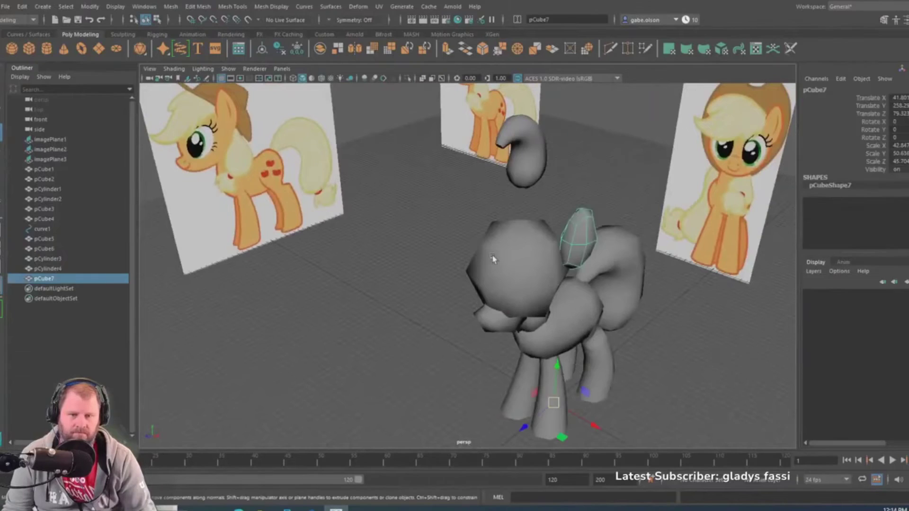
pyautogui.keyDown('alt'); pyautogui.moveTo(492, 258); pyautogui.dragTo(514, 258); pyautogui.keyUp('alt')
pyautogui.click(21, 7)
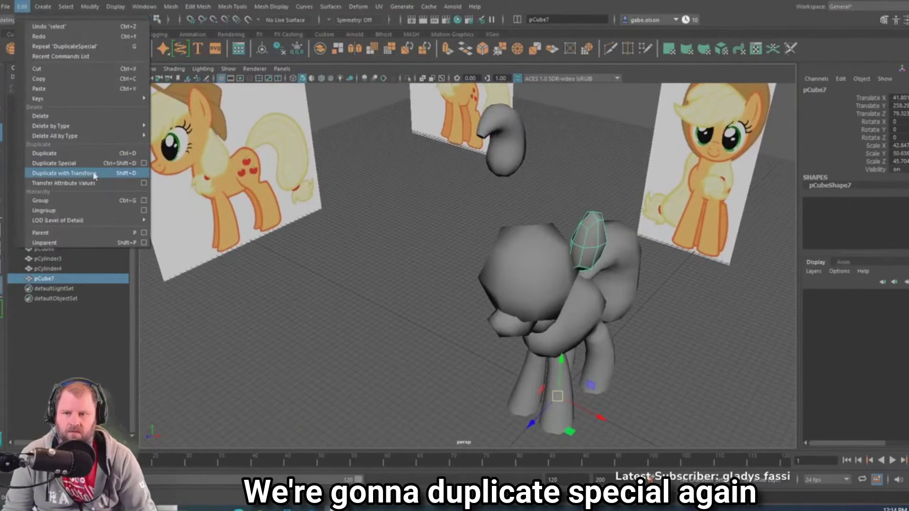
pyautogui.click(75, 165)
pyautogui.keyDown('alt'); pyautogui.moveTo(404, 244); pyautogui.dragTo(439, 226); pyautogui.keyUp('alt')
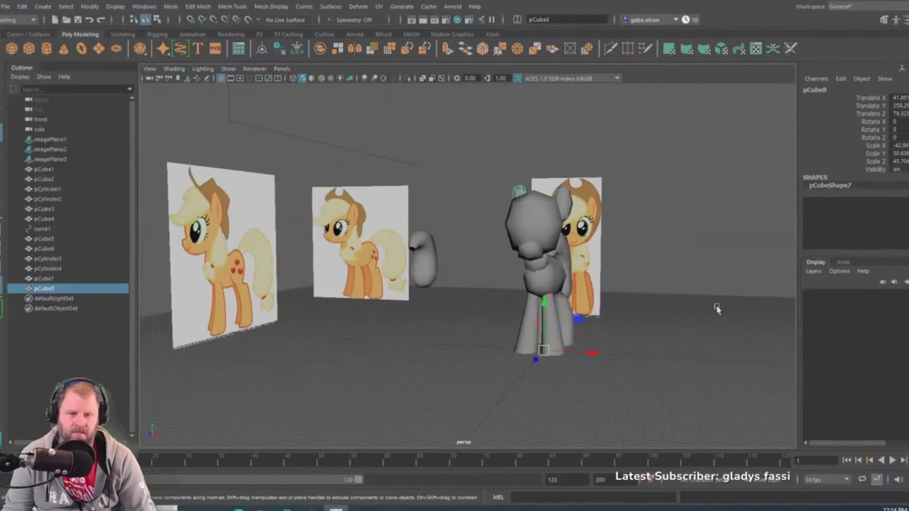
pyautogui.click(715, 307)
pyautogui.keyDown('alt'); pyautogui.moveTo(716, 306); pyautogui.dragTo(498, 304); pyautogui.keyUp('alt')
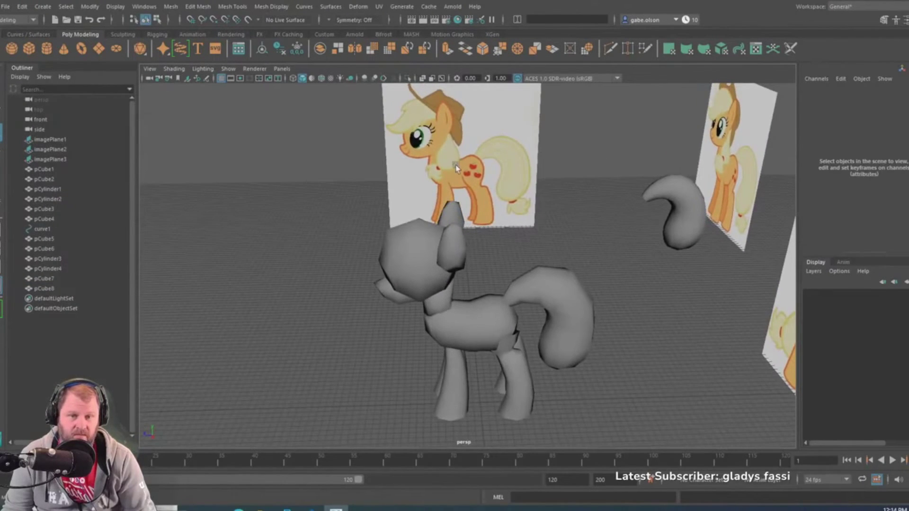
pyautogui.keyDown('alt'); pyautogui.moveTo(456, 168); pyautogui.dragTo(525, 265); pyautogui.keyUp('alt')
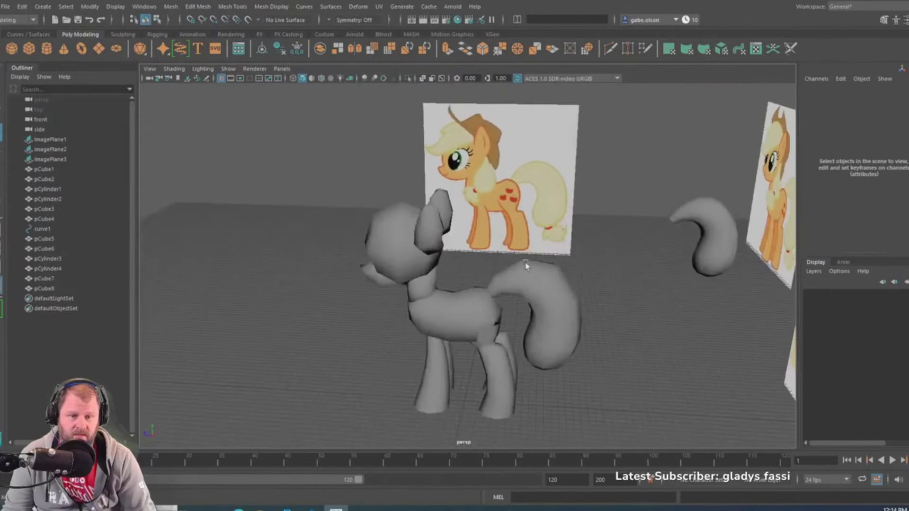
# Duplicate the tail and move the copy forward and up to the pony's head for the mane
pyautogui.click(535, 289)
pyautogui.keyDown('alt'); pyautogui.moveTo(536, 292); pyautogui.dragTo(570, 259, button='middle'); pyautogui.keyUp('alt')
pyautogui.hotkey('ctrl', 'd')
pyautogui.moveTo(476, 266); pyautogui.dragTo(374, 250)
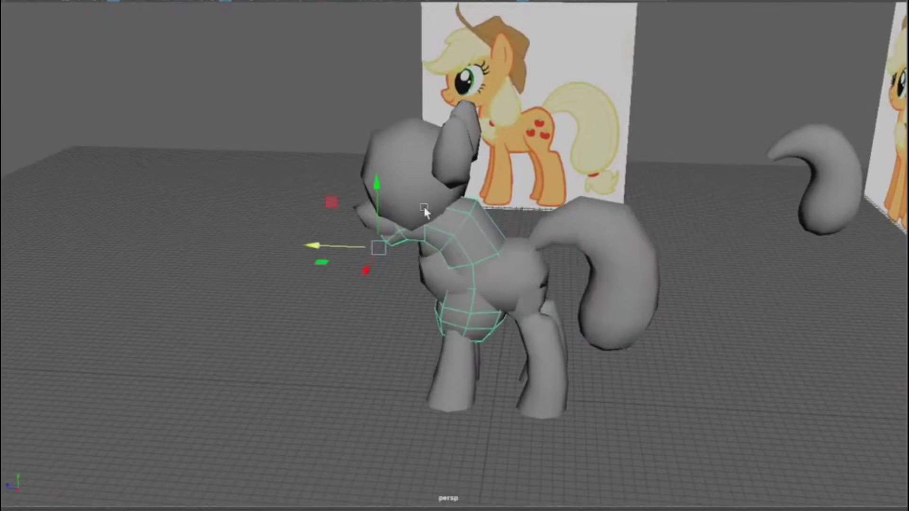
pyautogui.click(383, 196)
pyautogui.keyDown('alt'); pyautogui.moveTo(373, 153); pyautogui.dragTo(487, 205); pyautogui.keyUp('alt')
pyautogui.moveTo(406, 224); pyautogui.dragTo(437, 198)
# Rotate the mane piece so it follows the curve behind the pony's head
pyautogui.press('w')
pyautogui.press('e')
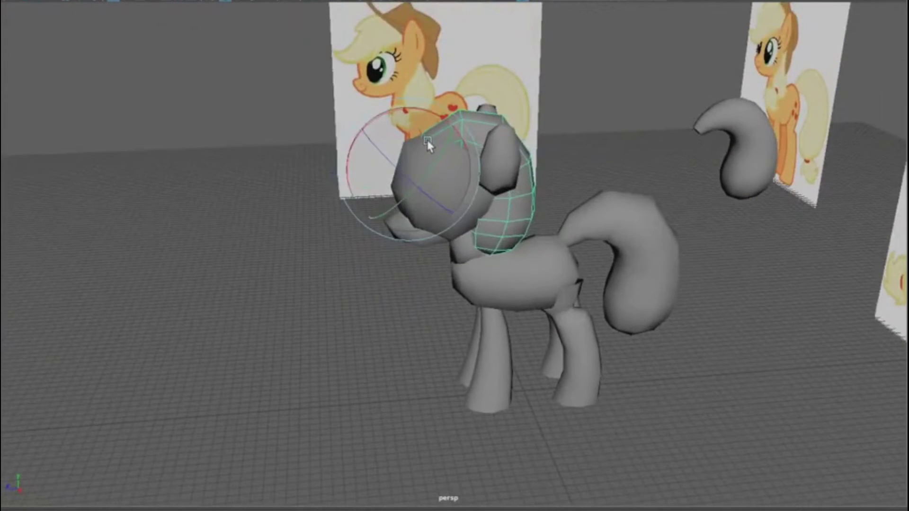
pyautogui.moveTo(427, 140); pyautogui.dragTo(430, 159)
pyautogui.press('w')
pyautogui.moveTo(397, 84); pyautogui.dragTo(552, 237)
# Lower and rotate the mane piece against the front reference so it hangs down one side of the neck
pyautogui.press('space')
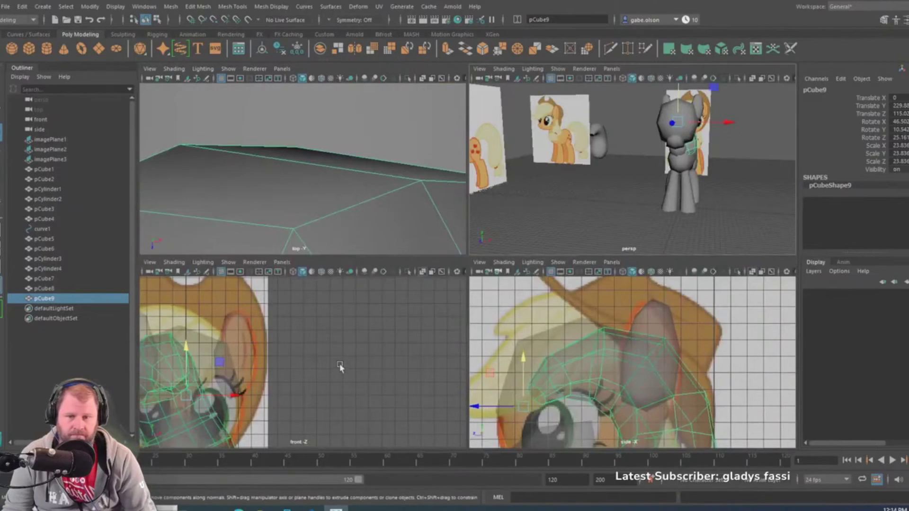
pyautogui.press('space')
pyautogui.scroll(-3, 367, 352)
pyautogui.keyDown('alt'); pyautogui.moveTo(351, 338); pyautogui.dragTo(432, 191, button='middle'); pyautogui.keyUp('alt')
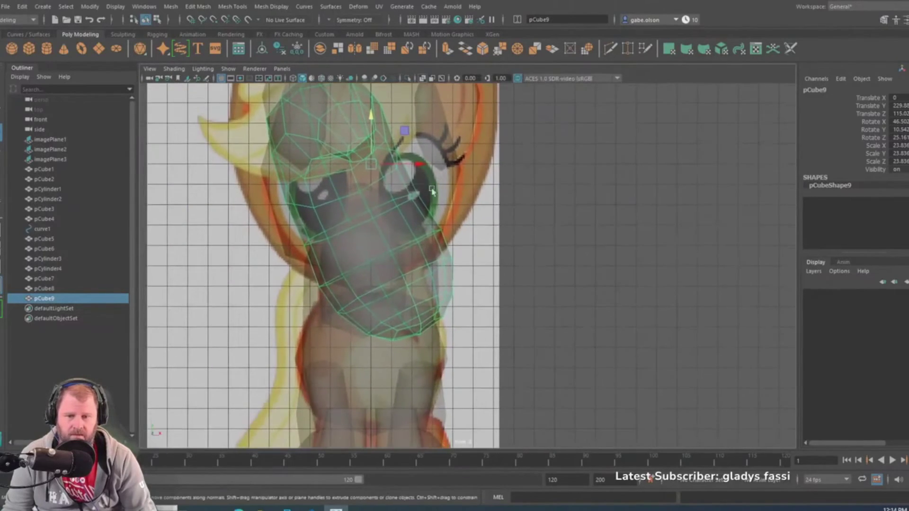
pyautogui.moveTo(371, 165); pyautogui.dragTo(371, 193)
pyautogui.press('e')
pyautogui.press('w')
pyautogui.scroll(-4, 623, 264)
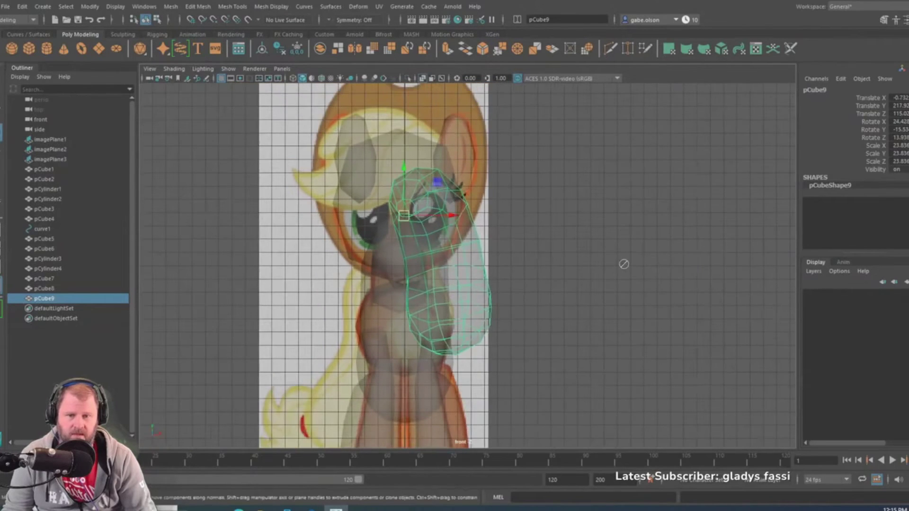
# Fine-tune the mane piece's position, rotation and scale so it sits beneath the ear along the neck
pyautogui.keyDown('alt'); pyautogui.moveTo(623, 263); pyautogui.dragTo(493, 260); pyautogui.keyUp('alt')
pyautogui.press('space')
pyautogui.press('space')
pyautogui.keyDown('alt'); pyautogui.moveTo(668, 195); pyautogui.dragTo(436, 214); pyautogui.keyUp('alt')
pyautogui.moveTo(349, 212); pyautogui.dragTo(465, 143)
pyautogui.press('r')
pyautogui.press('e')
pyautogui.press('w')
pyautogui.keyDown('alt'); pyautogui.moveTo(474, 246); pyautogui.dragTo(595, 192); pyautogui.keyUp('alt')
pyautogui.click(570, 257)
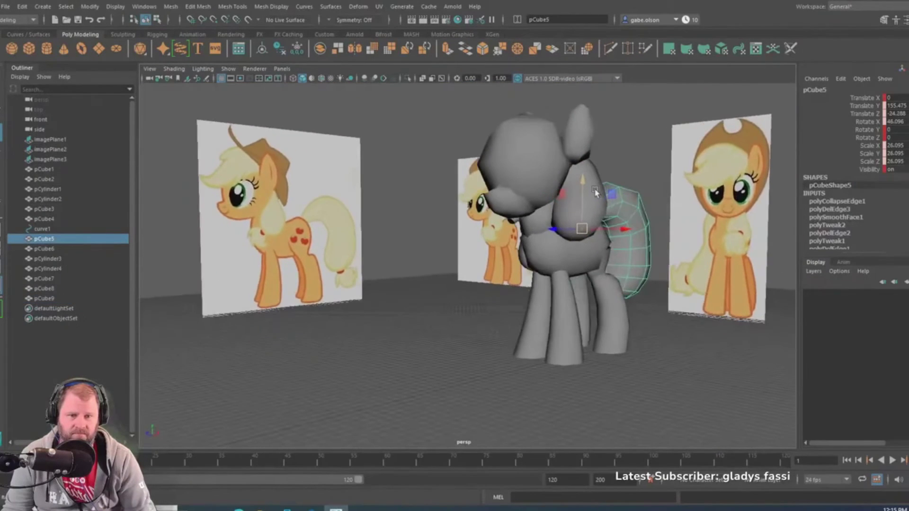
pyautogui.click(621, 321)
pyautogui.keyDown('alt'); pyautogui.moveTo(621, 321); pyautogui.dragTo(533, 232); pyautogui.keyUp('alt')
pyautogui.keyDown('alt'); pyautogui.moveTo(471, 192); pyautogui.dragTo(443, 208); pyautogui.keyUp('alt')
pyautogui.click(404, 268)
pyautogui.hotkey('ctrl', 'd')
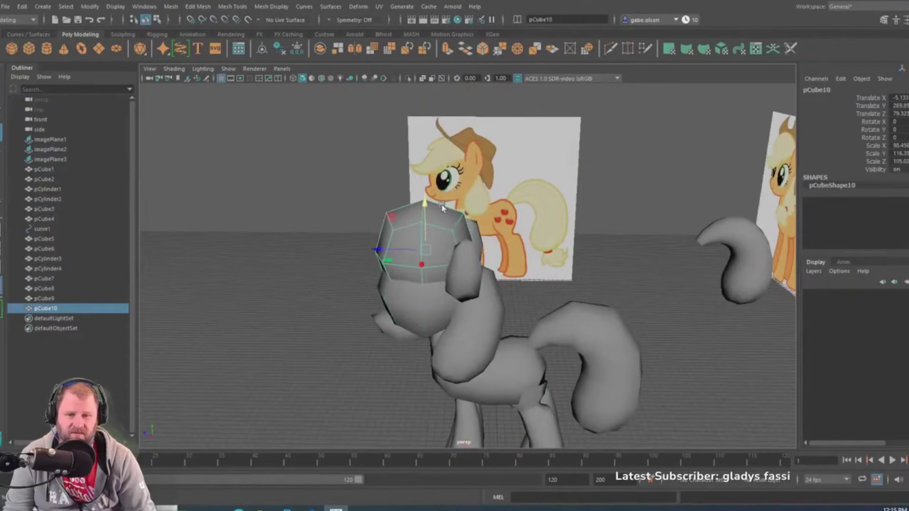
pyautogui.press('r')
pyautogui.moveTo(425, 250); pyautogui.dragTo(435, 249)
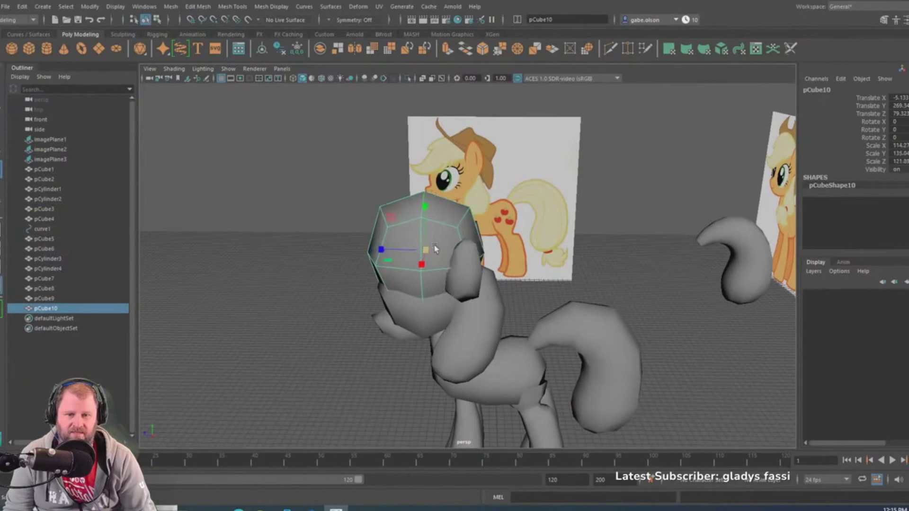
pyautogui.moveTo(425, 209); pyautogui.dragTo(424, 234)
pyautogui.press('e')
pyautogui.press('r')
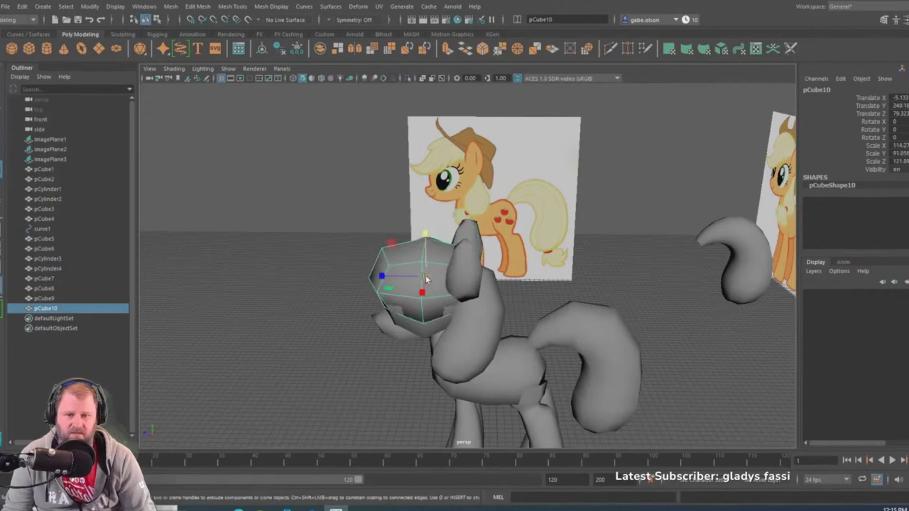
pyautogui.moveTo(426, 277); pyautogui.dragTo(434, 216)
pyautogui.press('space')
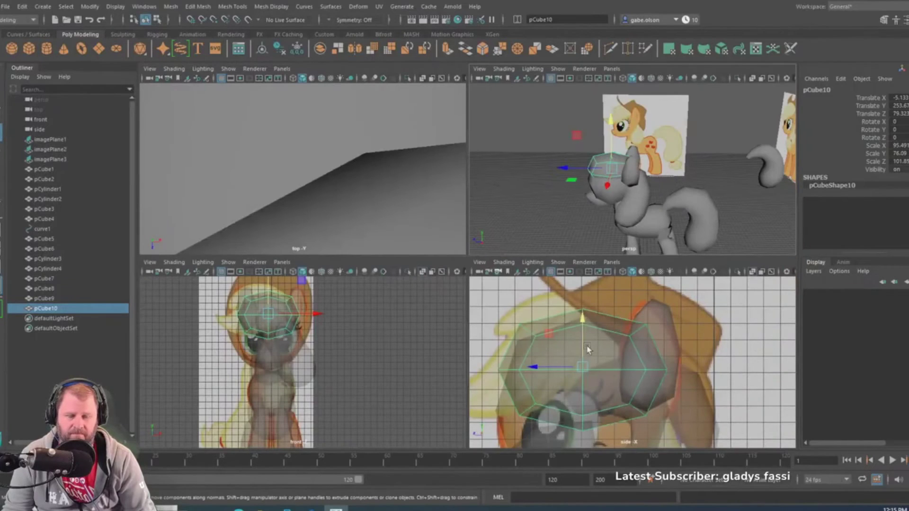
pyautogui.press('space')
pyautogui.keyDown('alt'); pyautogui.moveTo(420, 272); pyautogui.dragTo(477, 261, button='middle'); pyautogui.keyUp('alt')
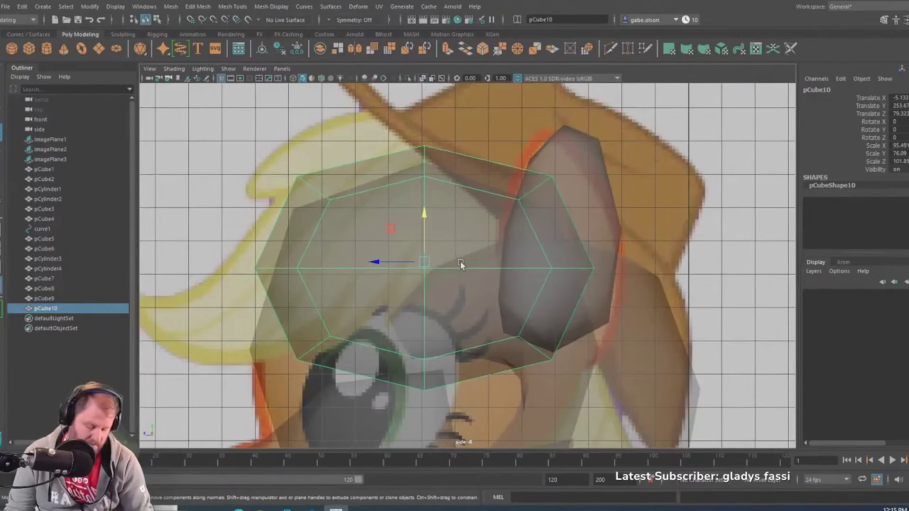
pyautogui.press('Delete')
# Move the spare tail copy farther back, beyond the reference image planes
pyautogui.press('space')
pyautogui.press('space')
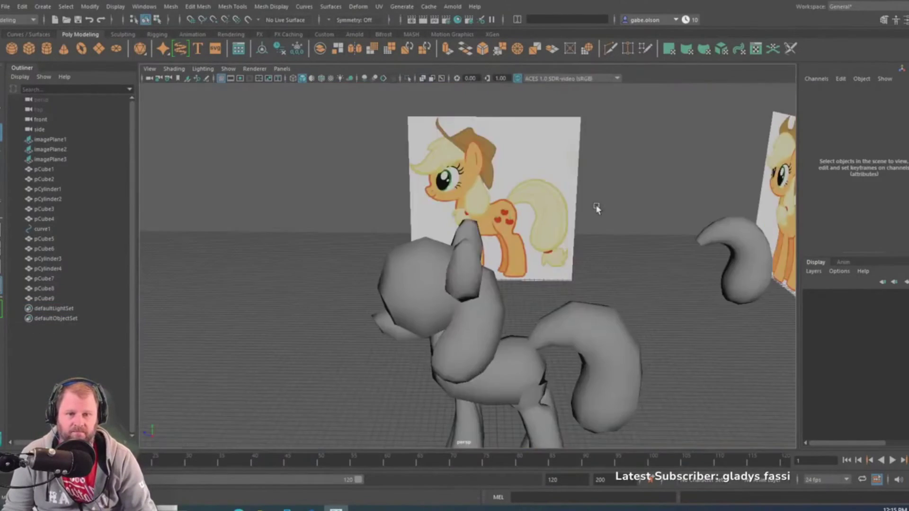
pyautogui.moveTo(566, 265); pyautogui.dragTo(701, 267)
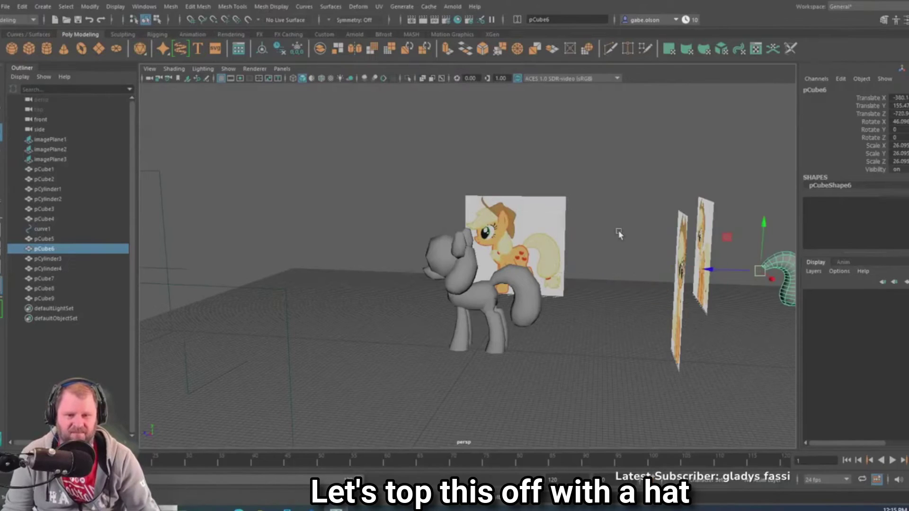
# Create a polygon cylinder at the scene origin for the hat
pyautogui.keyDown('alt'); pyautogui.moveTo(619, 232); pyautogui.dragTo(558, 308); pyautogui.keyUp('alt')
pyautogui.click(641, 320)
pyautogui.scroll(4, 558, 297)
pyautogui.keyDown('alt'); pyautogui.moveTo(558, 308); pyautogui.dragTo(539, 292, button='middle'); pyautogui.keyUp('alt')
pyautogui.scroll(2, 539, 292)
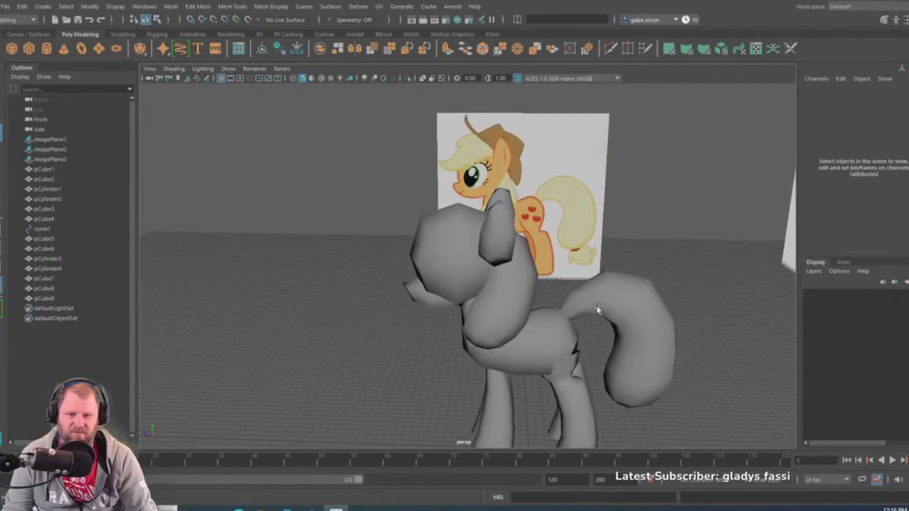
pyautogui.scroll(-4, 599, 311)
pyautogui.keyDown('alt'); pyautogui.moveTo(599, 310); pyautogui.dragTo(595, 334); pyautogui.keyUp('alt')
pyautogui.click(46, 49)
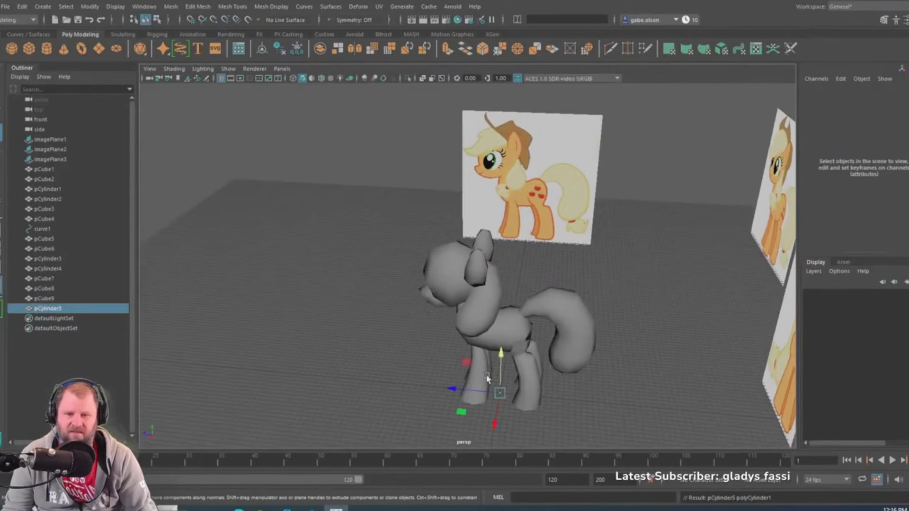
pyautogui.keyDown('alt'); pyautogui.moveTo(487, 365); pyautogui.dragTo(509, 350); pyautogui.keyUp('alt')
pyautogui.click(552, 180)
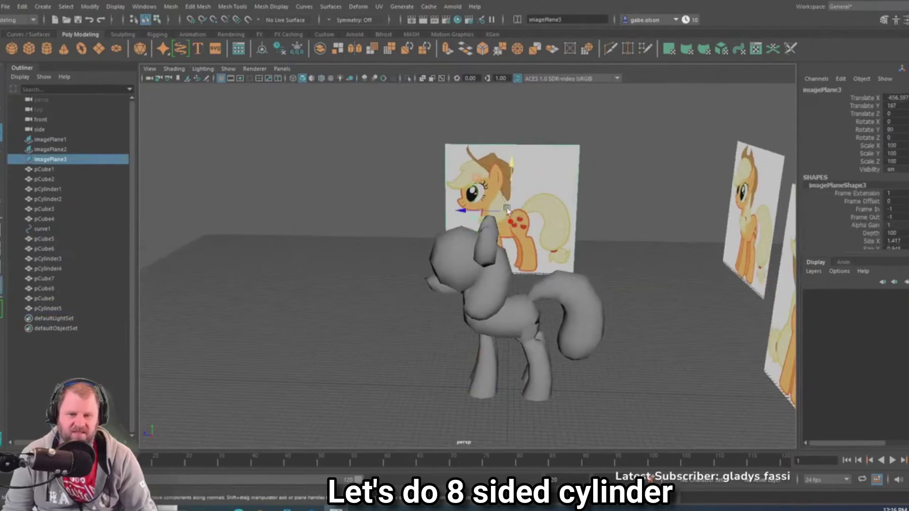
pyautogui.keyDown('alt'); pyautogui.moveTo(507, 210); pyautogui.dragTo(518, 251); pyautogui.keyUp('alt')
pyautogui.keyDown('alt'); pyautogui.moveTo(480, 147); pyautogui.dragTo(494, 181); pyautogui.keyUp('alt')
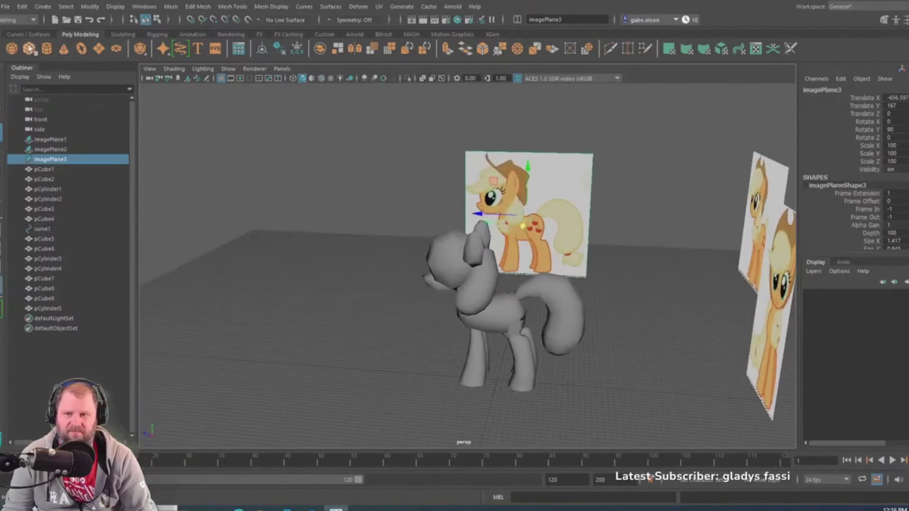
# Create another polygon cylinder, raise it above the pony to about 278 in Y, and scale it uniformly to about 75.5
pyautogui.click(46, 49)
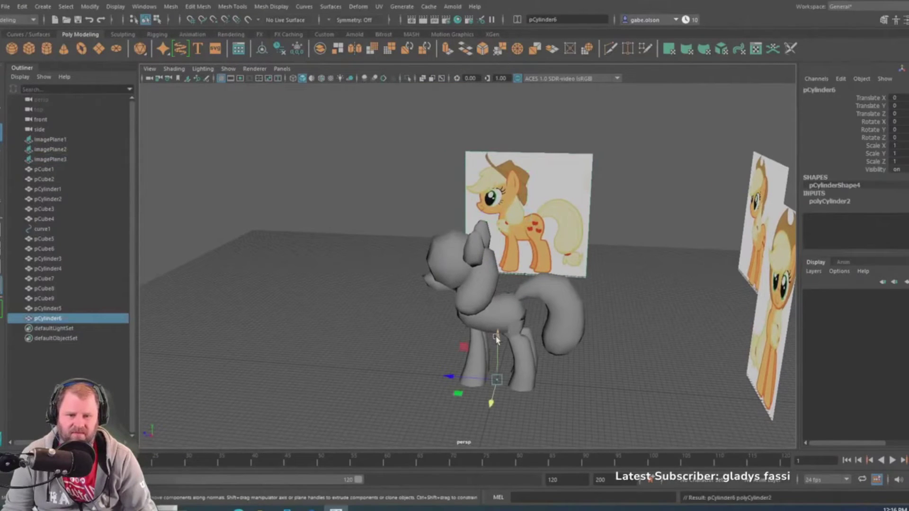
pyautogui.moveTo(496, 338); pyautogui.dragTo(507, 195)
pyautogui.press('e')
pyautogui.press('r')
pyautogui.moveTo(499, 234); pyautogui.dragTo(573, 245)
pyautogui.press('w')
pyautogui.scroll(4, 497, 223)
pyautogui.keyDown('alt'); pyautogui.moveTo(489, 234); pyautogui.dragTo(475, 246); pyautogui.keyUp('alt')
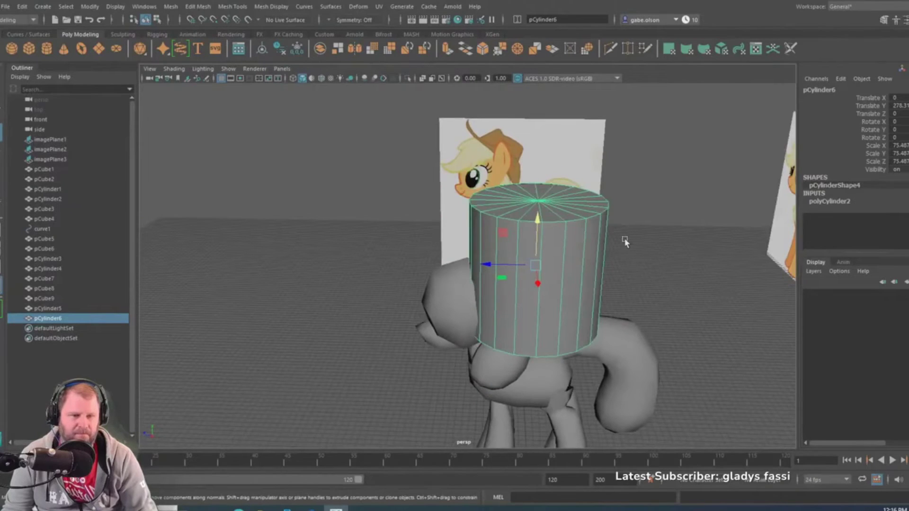
# Set the new cylinder's axis subdivisions to 8
pyautogui.click(833, 202)
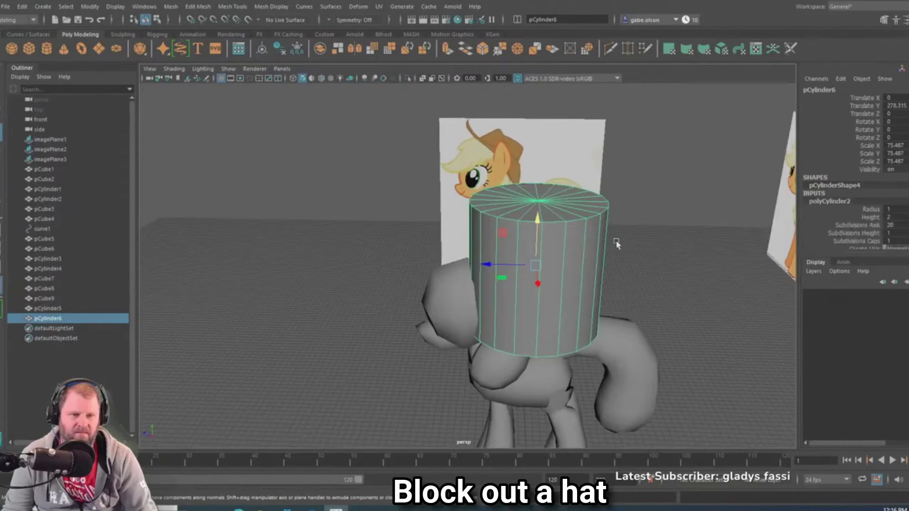
pyautogui.write('8')
pyautogui.press('Return')
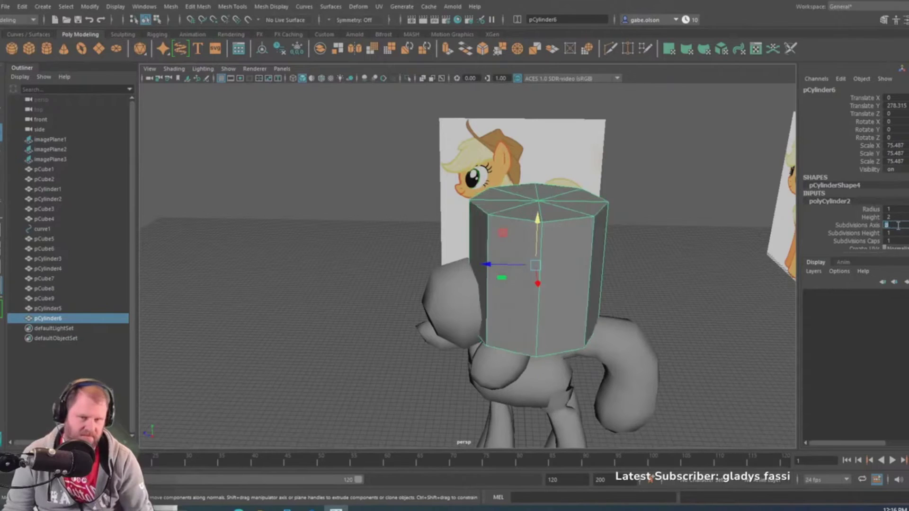
# Raise the cylinder clear of the head to about 361 in Y and snap its pivot to the centre of its bottom cap
pyautogui.scroll(-4, 457, 252)
pyautogui.scroll(3, 431, 198)
pyautogui.keyDown('alt'); pyautogui.moveTo(474, 227); pyautogui.dragTo(542, 146); pyautogui.keyUp('alt')
pyautogui.scroll(3, 554, 151)
pyautogui.keyDown('alt'); pyautogui.moveTo(570, 237); pyautogui.dragTo(566, 177); pyautogui.keyUp('alt')
pyautogui.press('d')
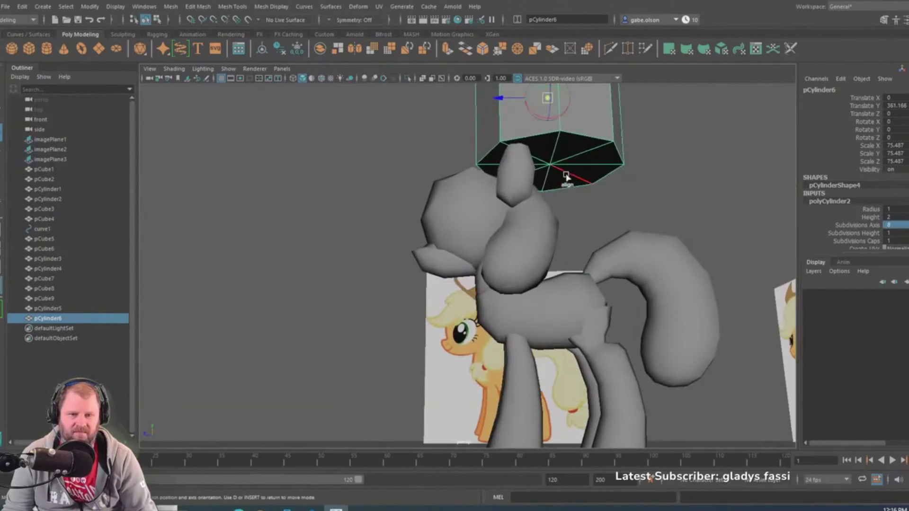
pyautogui.press('v')
pyautogui.moveTo(566, 176); pyautogui.dragTo(550, 172, button='middle')
# Move the cylinder forward and down over the head until its base sits at the hat in the side reference
pyautogui.scroll(-4, 549, 176)
pyautogui.keyDown('alt'); pyautogui.moveTo(546, 189); pyautogui.dragTo(523, 238); pyautogui.keyUp('alt')
pyautogui.moveTo(464, 238); pyautogui.dragTo(442, 236)
pyautogui.press('space')
pyautogui.press('space')
pyautogui.scroll(-2, 453, 320)
pyautogui.keyDown('alt'); pyautogui.moveTo(409, 239); pyautogui.dragTo(397, 317, button='middle'); pyautogui.keyUp('alt')
pyautogui.press('space')
pyautogui.press('space')
pyautogui.scroll(-3, 523, 378)
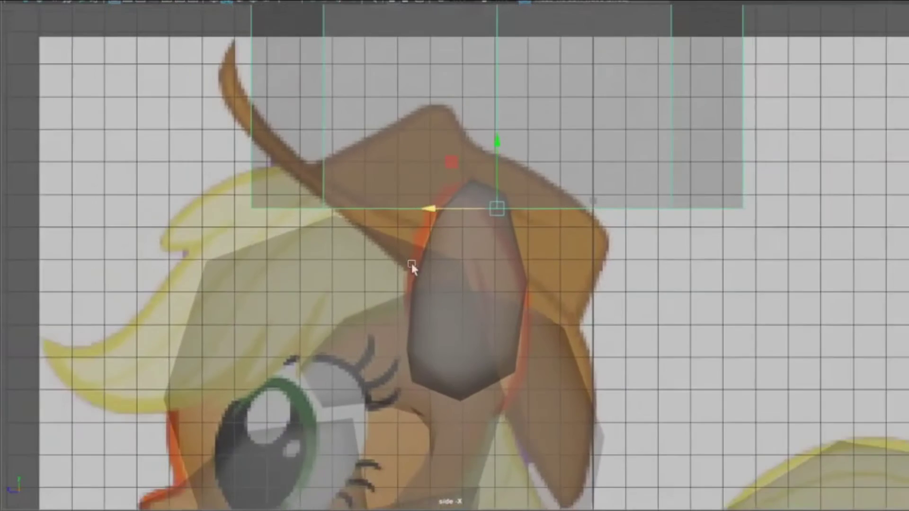
pyautogui.keyDown('alt'); pyautogui.moveTo(441, 235); pyautogui.dragTo(371, 316, button='middle'); pyautogui.keyUp('alt')
pyautogui.moveTo(420, 232); pyautogui.dragTo(420, 299)
pyautogui.moveTo(350, 368); pyautogui.dragTo(310, 369)
# Scale the cylinder to about 48 and tilt it about -39 degrees in X to match the base of the hat crown
pyautogui.press('r')
pyautogui.moveTo(380, 366); pyautogui.dragTo(47, 327)
pyautogui.press('e')
pyautogui.moveTo(419, 310); pyautogui.dragTo(481, 362)
pyautogui.press('r')
pyautogui.moveTo(378, 368); pyautogui.dragTo(340, 333)
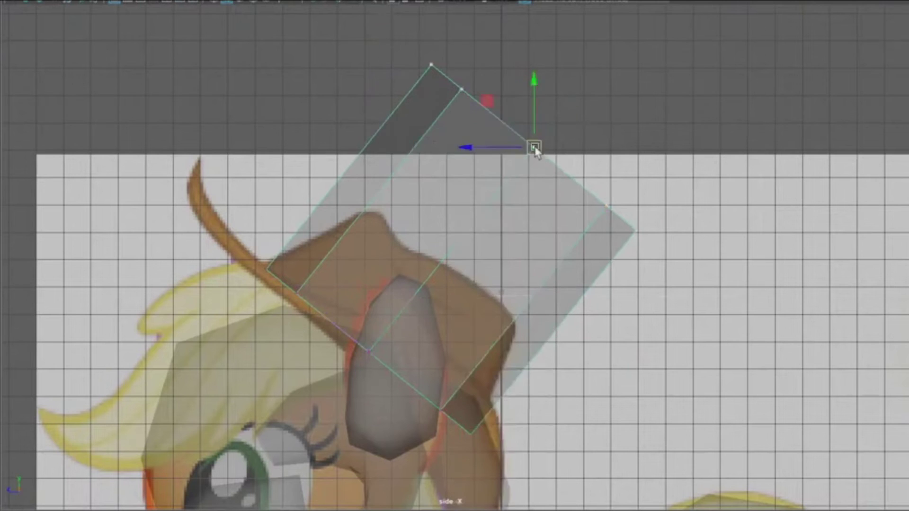
# Move the cylinder's top vertices down to the top of the reference hat crown and scale them inward
pyautogui.moveTo(535, 148); pyautogui.dragTo(448, 261)
pyautogui.press('r')
pyautogui.moveTo(447, 261); pyautogui.dragTo(399, 245)
pyautogui.press('w')
# Shift all the hat crown's vertices slightly sideways against the front reference
pyautogui.press('space')
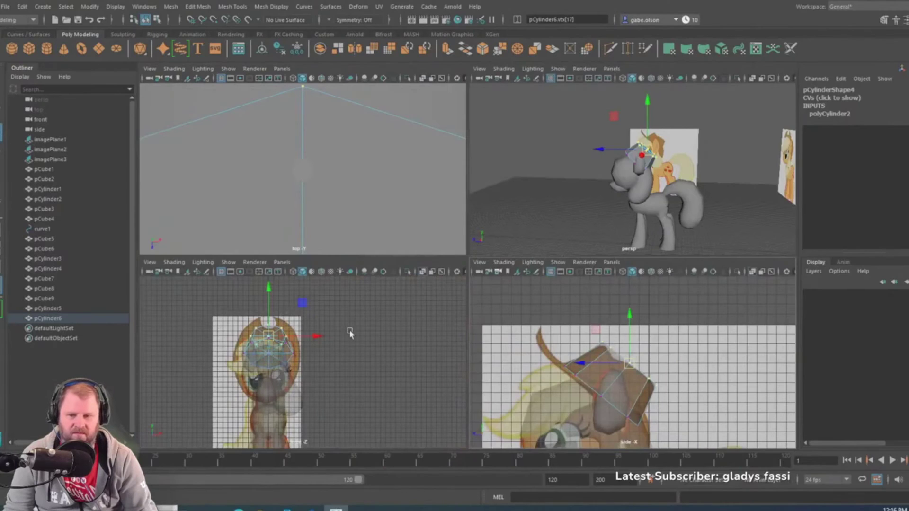
pyautogui.press('space')
pyautogui.keyDown('alt'); pyautogui.moveTo(383, 225); pyautogui.dragTo(470, 248, button='middle'); pyautogui.keyUp('alt')
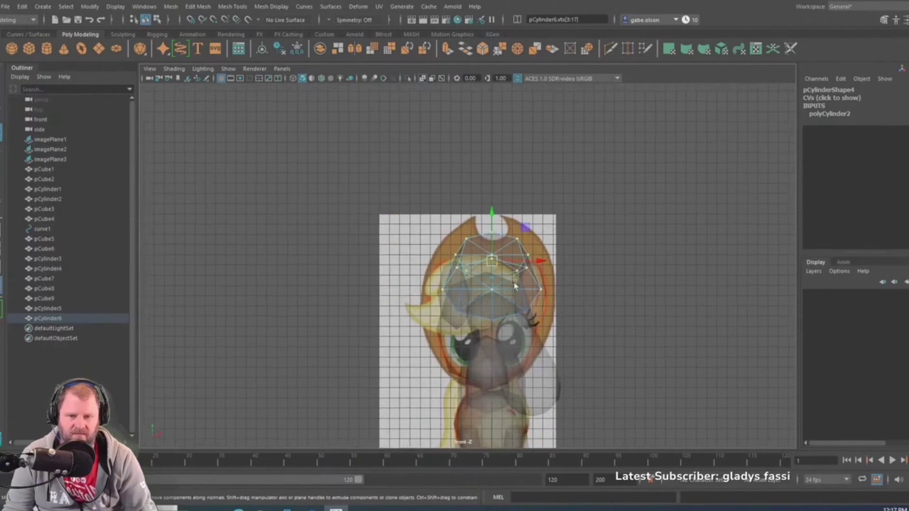
pyautogui.keyDown('alt'); pyautogui.moveTo(470, 248); pyautogui.dragTo(554, 309, button='right'); pyautogui.keyUp('alt')
pyautogui.keyDown('alt'); pyautogui.moveTo(576, 241); pyautogui.dragTo(483, 185, button='middle'); pyautogui.keyUp('alt')
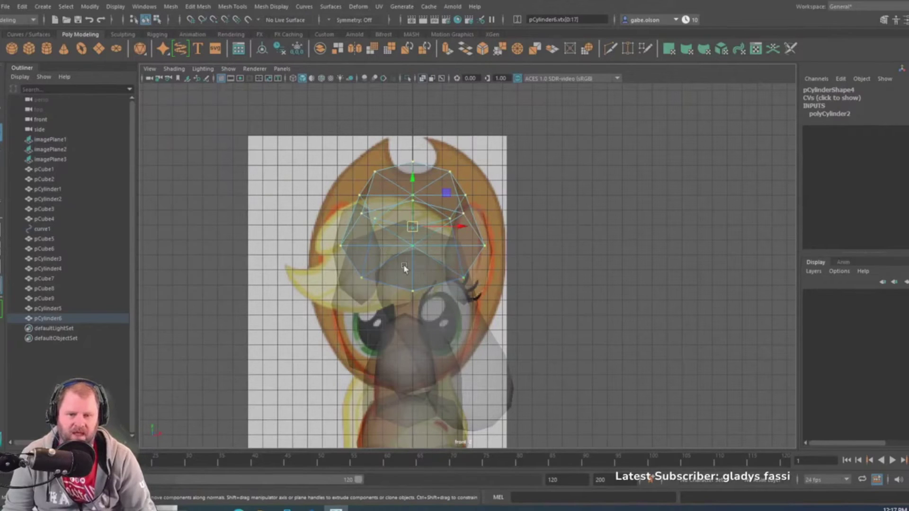
pyautogui.moveTo(465, 230); pyautogui.dragTo(456, 234)
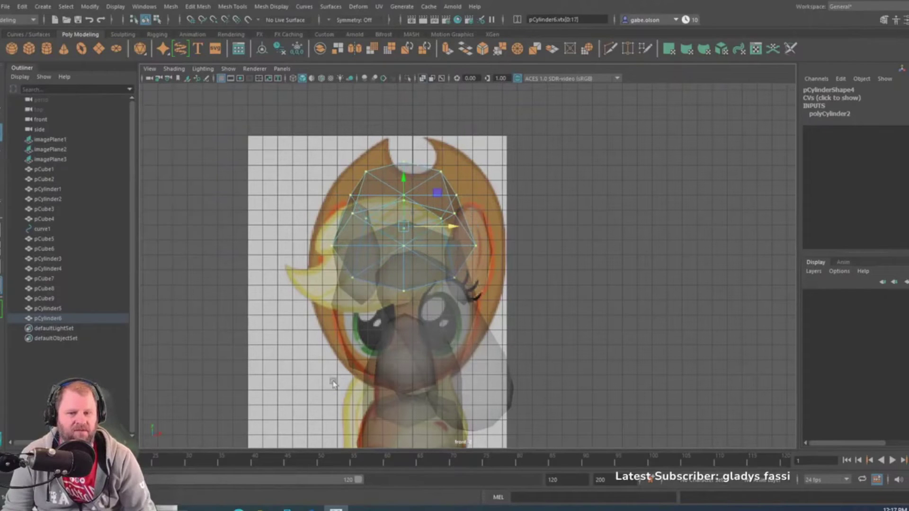
# Compare the hat crown with the side and front references, and nudge its vertices partway back towards the head's centre
pyautogui.press('space')
pyautogui.press('space')
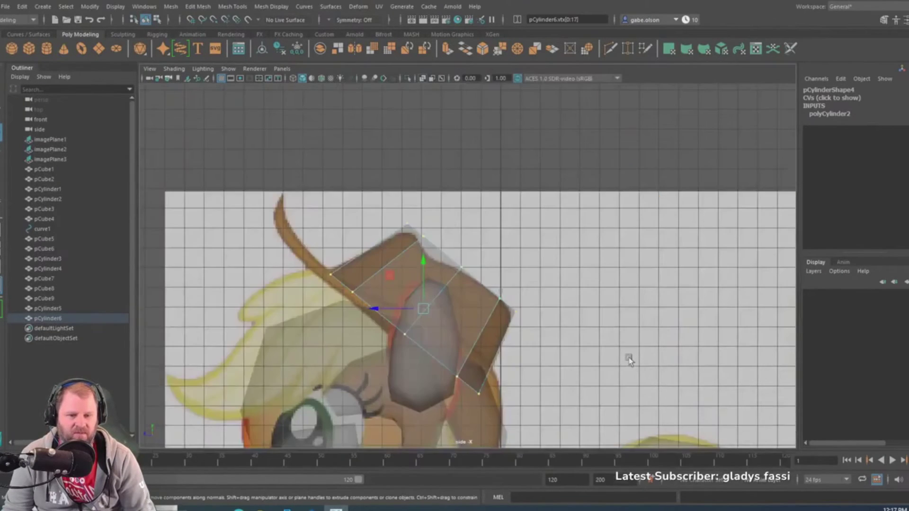
pyautogui.keyDown('alt'); pyautogui.moveTo(611, 313); pyautogui.dragTo(618, 204, button='middle'); pyautogui.keyUp('alt')
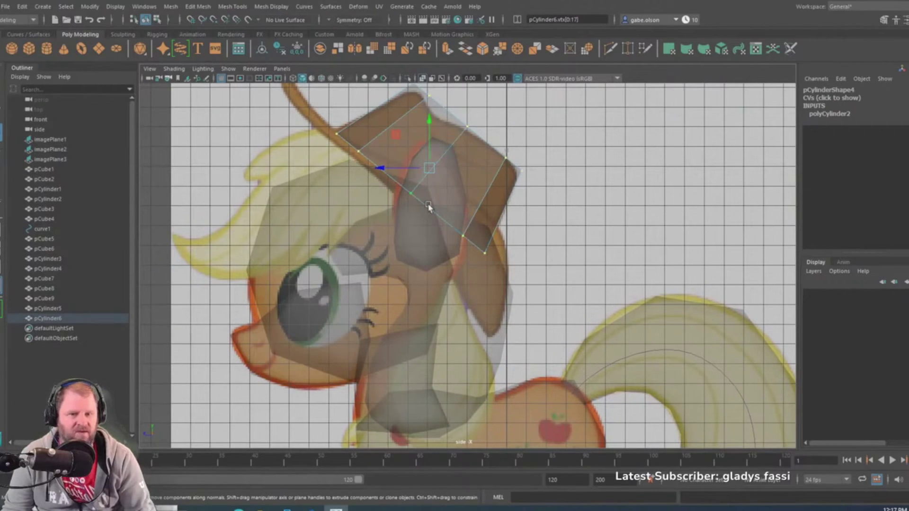
pyautogui.press('space')
pyautogui.press('space')
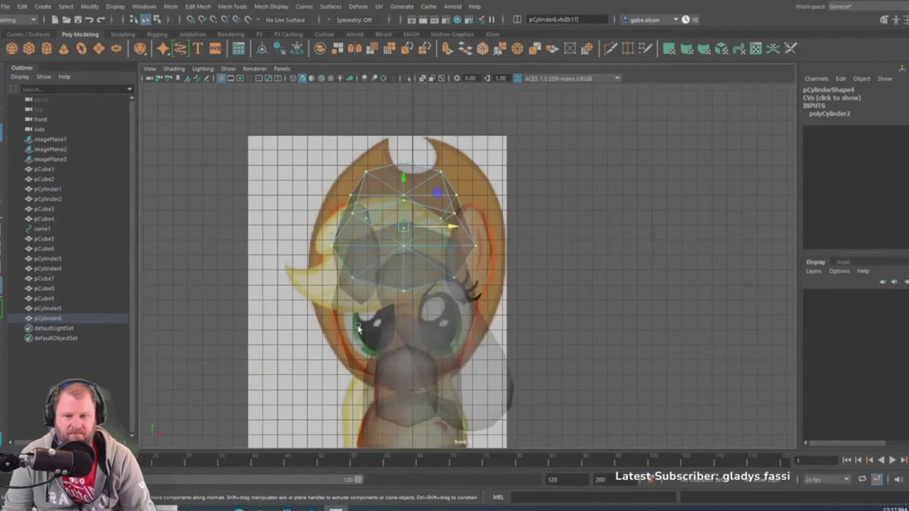
pyautogui.press('space')
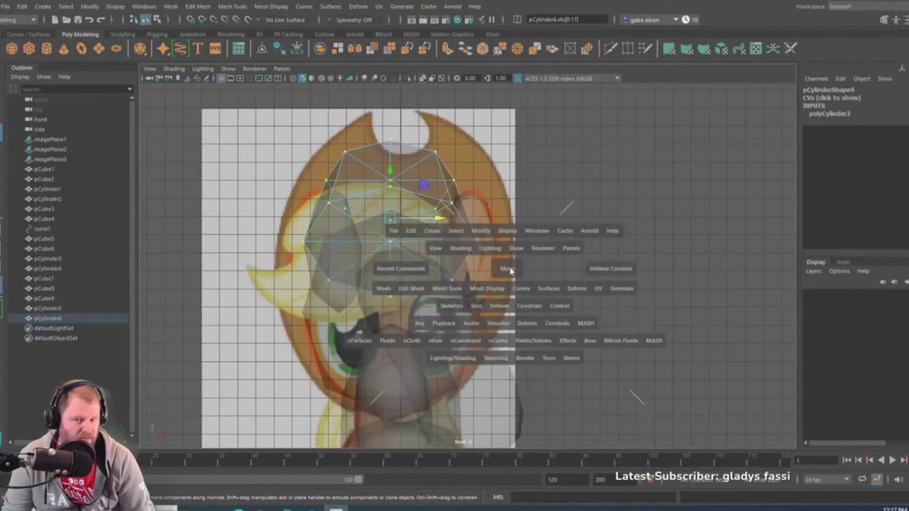
pyautogui.press('space')
pyautogui.keyDown('alt'); pyautogui.moveTo(588, 212); pyautogui.dragTo(468, 246); pyautogui.keyUp('alt')
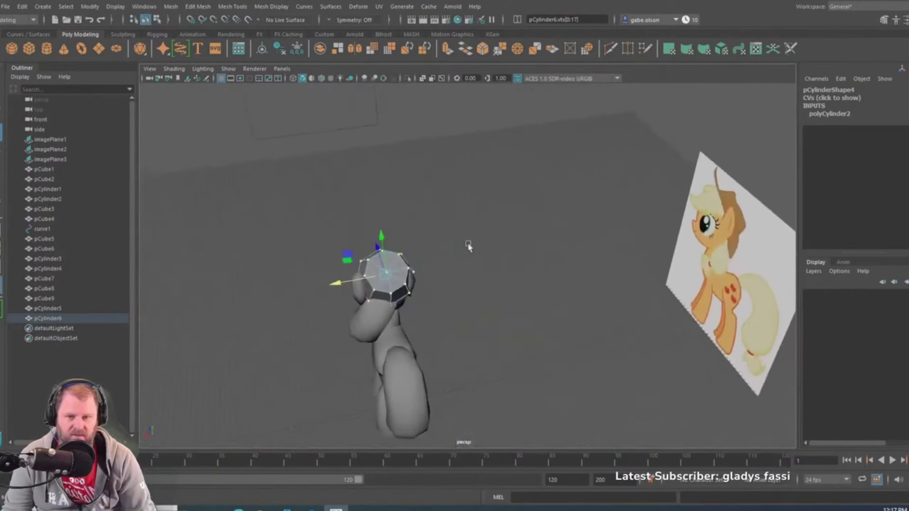
pyautogui.keyDown('alt'); pyautogui.moveTo(469, 246); pyautogui.dragTo(490, 224, button='middle'); pyautogui.keyUp('alt')
pyautogui.moveTo(490, 224)
pyautogui.keyDown('alt'); pyautogui.mouseDown()
pyautogui.moveTo(428, 212)
pyautogui.moveTo(492, 211)
pyautogui.mouseUp(); pyautogui.keyUp('alt')
pyautogui.keyDown('alt'); pyautogui.moveTo(493, 210); pyautogui.dragTo(535, 209, button='right'); pyautogui.keyUp('alt')
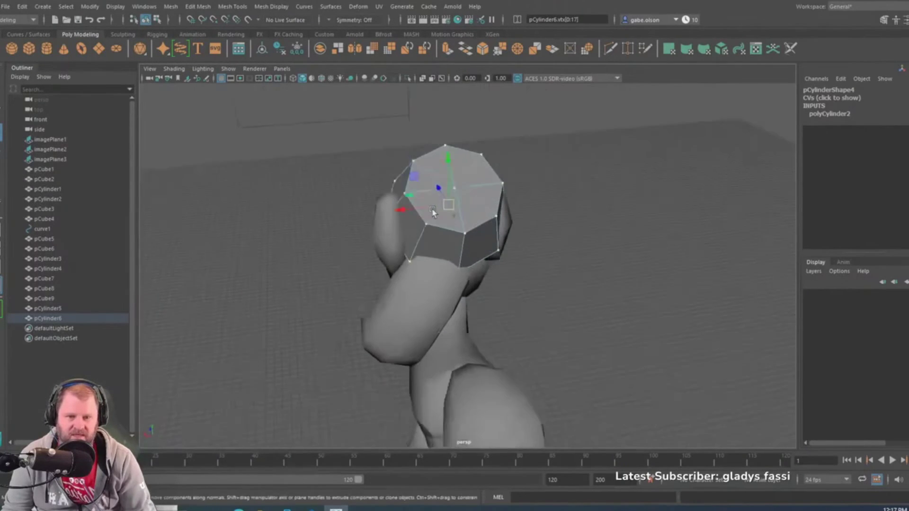
pyautogui.keyDown('alt'); pyautogui.moveTo(535, 208); pyautogui.dragTo(507, 200); pyautogui.keyUp('alt')
pyautogui.moveTo(389, 193)
pyautogui.mouseDown()
pyautogui.moveTo(340, 194)
pyautogui.moveTo(382, 195)
pyautogui.mouseUp()
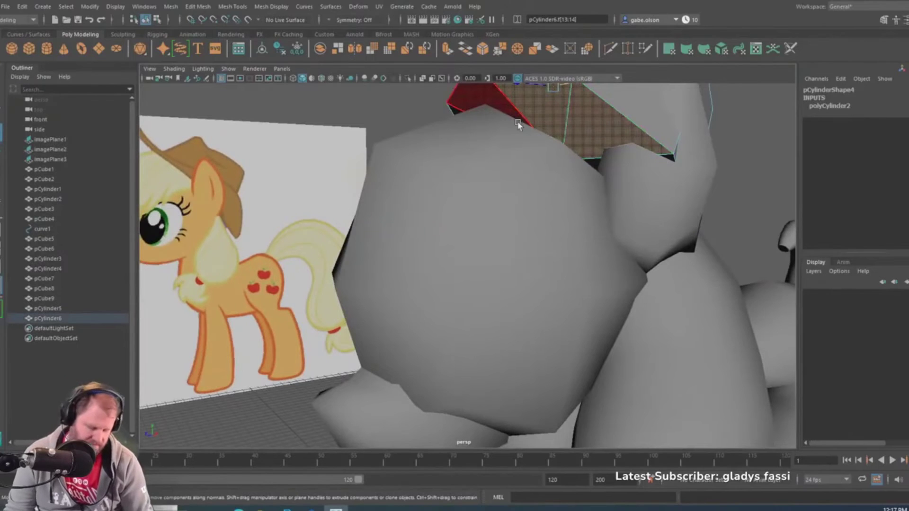
# Return the hat crown to object selection and isolate it from the rest of the pony
pyautogui.scroll(-5, 518, 124)
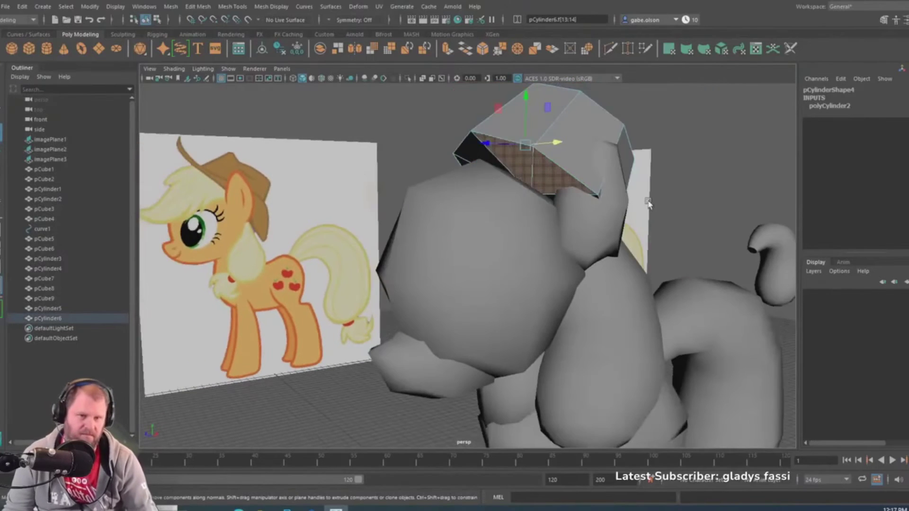
pyautogui.keyDown('alt'); pyautogui.moveTo(691, 163); pyautogui.dragTo(612, 209); pyautogui.keyUp('alt')
pyautogui.keyDown('alt'); pyautogui.moveTo(612, 209); pyautogui.dragTo(639, 197, button='right'); pyautogui.keyUp('alt')
pyautogui.moveTo(569, 186); pyautogui.dragTo(635, 174, button='right')
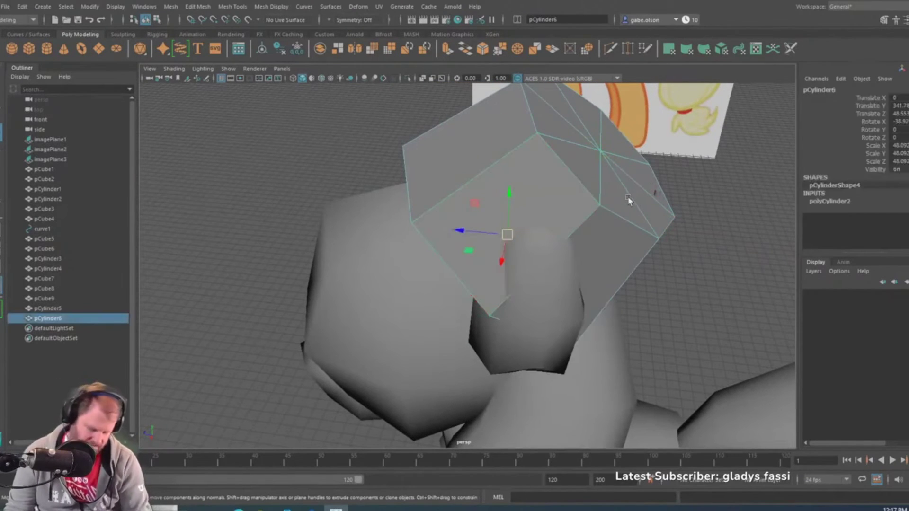
pyautogui.hotkey('ctrl', '1')
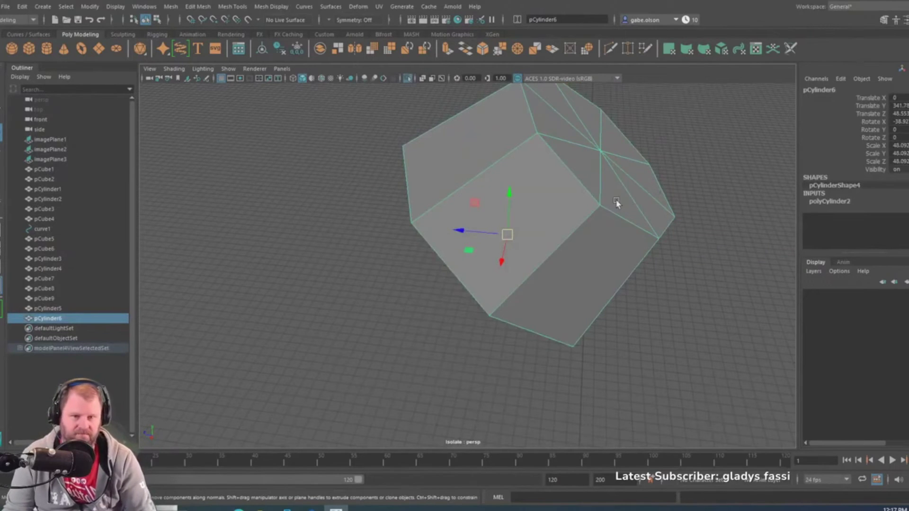
# Delete the eight triangular faces that close the bottom of the hat crown
pyautogui.keyDown('alt'); pyautogui.moveTo(617, 203); pyautogui.dragTo(629, 178); pyautogui.keyUp('alt')
pyautogui.keyDown('alt'); pyautogui.moveTo(629, 178); pyautogui.dragTo(547, 215, button='right'); pyautogui.keyUp('alt')
pyautogui.keyDown('alt'); pyautogui.moveTo(547, 215); pyautogui.dragTo(522, 248, button='middle'); pyautogui.keyUp('alt')
pyautogui.keyDown('alt'); pyautogui.moveTo(522, 247); pyautogui.dragTo(615, 228, button='right'); pyautogui.keyUp('alt')
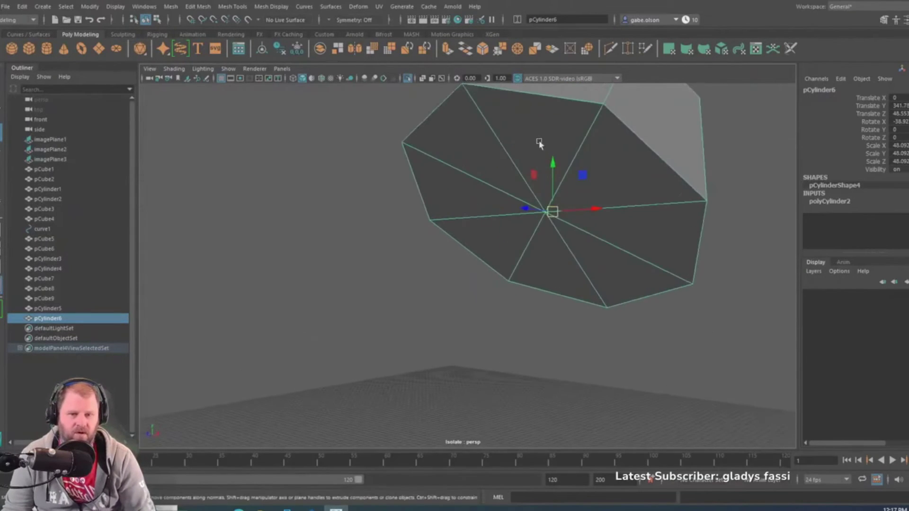
pyautogui.moveTo(539, 143); pyautogui.dragTo(535, 165, button='right')
pyautogui.click(544, 160)
pyautogui.keyDown('shift'); pyautogui.click(611, 171); pyautogui.keyUp('shift')
pyautogui.keyDown('shift'); pyautogui.click(623, 224); pyautogui.keyUp('shift')
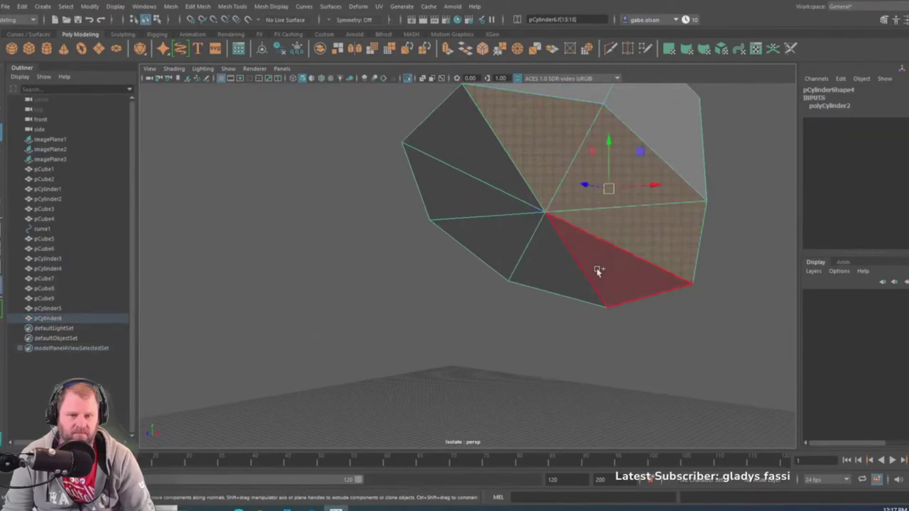
pyautogui.keyDown('shift'); pyautogui.click(598, 269); pyautogui.keyUp('shift')
pyautogui.keyDown('shift'); pyautogui.click(539, 263); pyautogui.keyUp('shift')
pyautogui.keyDown('shift'); pyautogui.click(504, 235); pyautogui.keyUp('shift')
pyautogui.keyDown('shift'); pyautogui.click(495, 203); pyautogui.keyUp('shift')
pyautogui.keyDown('shift'); pyautogui.click(505, 164); pyautogui.keyUp('shift')
pyautogui.keyDown('alt'); pyautogui.moveTo(505, 164); pyautogui.dragTo(464, 190, button='right'); pyautogui.keyUp('alt')
pyautogui.keyDown('alt'); pyautogui.moveTo(464, 189); pyautogui.dragTo(448, 241); pyautogui.keyUp('alt')
pyautogui.keyDown('alt'); pyautogui.moveTo(389, 264); pyautogui.dragTo(478, 271); pyautogui.keyUp('alt')
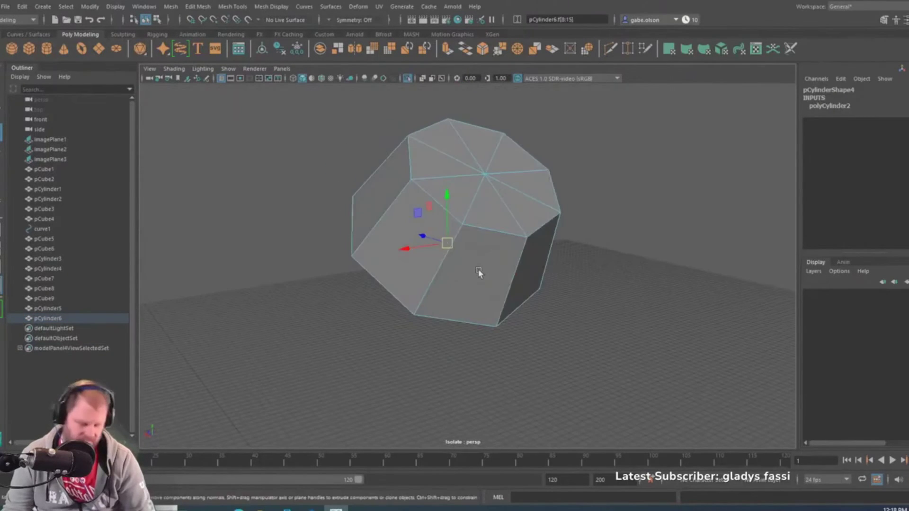
pyautogui.press('Delete')
pyautogui.keyDown('alt'); pyautogui.moveTo(540, 233); pyautogui.dragTo(521, 194); pyautogui.keyUp('alt')
# Extrude the hat crown's open bottom edge loop outward to form the brim
pyautogui.press('space')
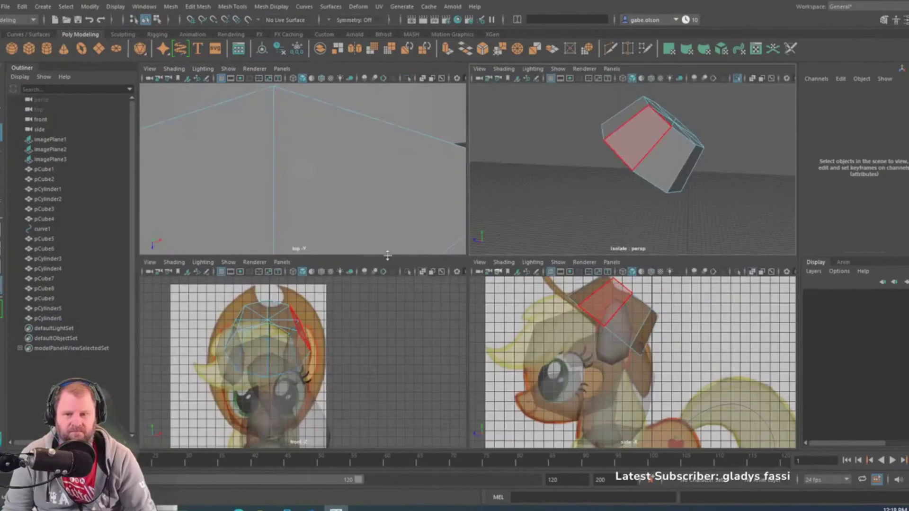
pyautogui.press('space')
pyautogui.keyDown('alt'); pyautogui.moveTo(450, 190); pyautogui.dragTo(487, 220, button='middle'); pyautogui.keyUp('alt')
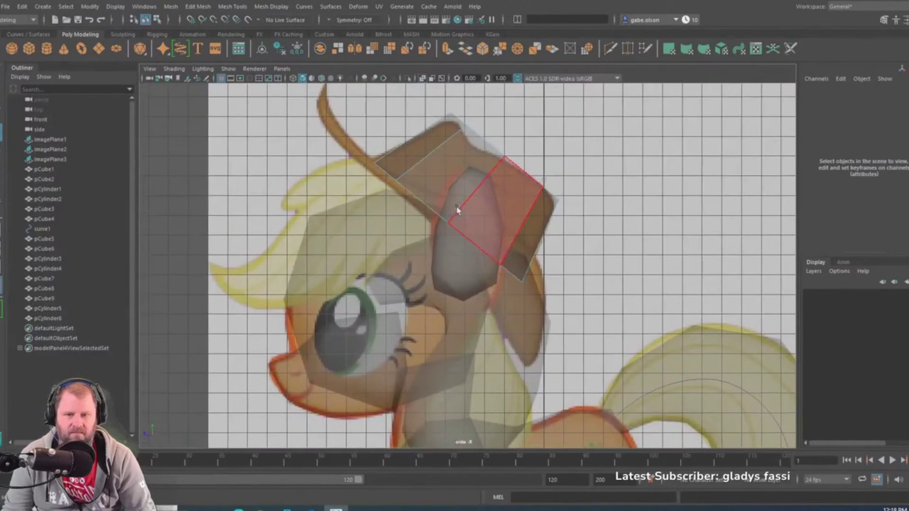
pyautogui.moveTo(448, 199); pyautogui.dragTo(441, 160, button='right')
pyautogui.doubleClick(422, 209)
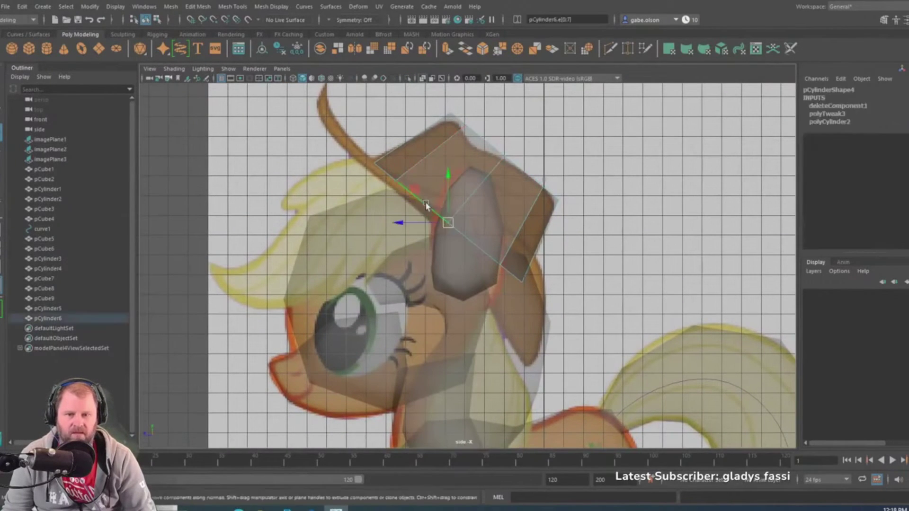
pyautogui.press('space')
pyautogui.press('space')
pyautogui.keyDown('alt'); pyautogui.moveTo(363, 277); pyautogui.dragTo(353, 270, button='middle'); pyautogui.keyUp('alt')
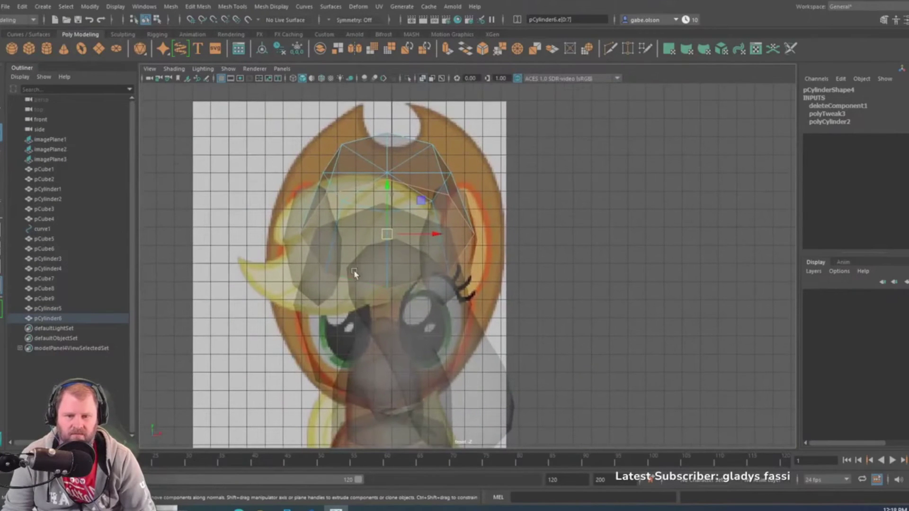
pyautogui.keyDown('shift'); pyautogui.moveTo(435, 216); pyautogui.dragTo(432, 245, button='right'); pyautogui.keyUp('shift')
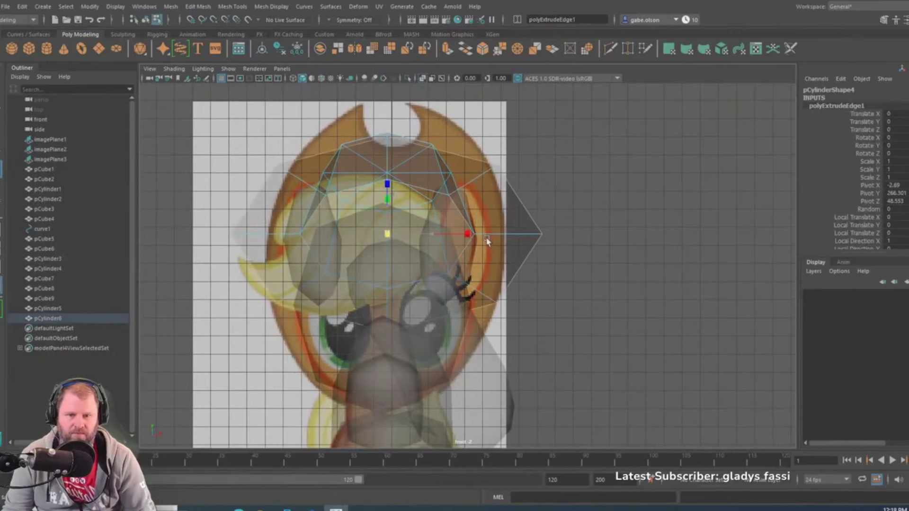
# Adjust the extruded brim's scale along its front-to-back axis
pyautogui.press('space')
pyautogui.press('space')
pyautogui.keyDown('alt'); pyautogui.moveTo(629, 192); pyautogui.dragTo(609, 203); pyautogui.keyUp('alt')
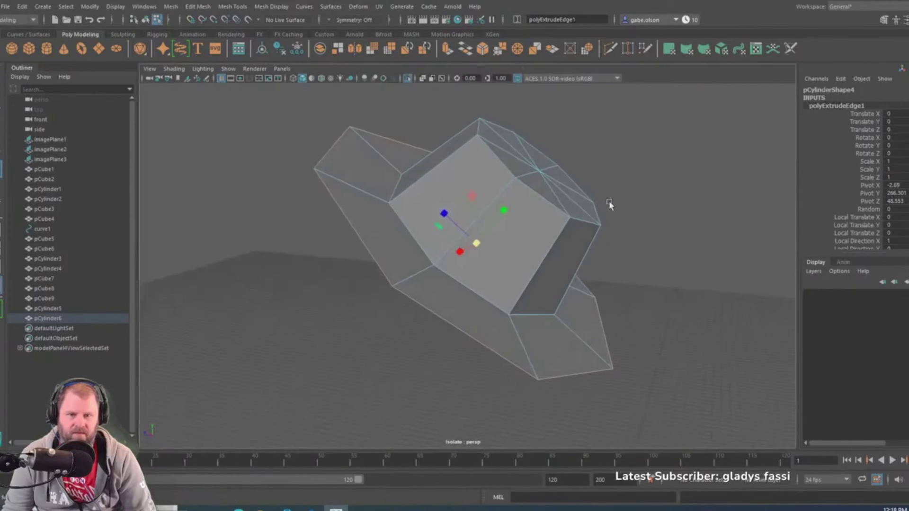
pyautogui.moveTo(442, 215)
pyautogui.mouseDown()
pyautogui.moveTo(425, 198)
pyautogui.moveTo(457, 220)
pyautogui.moveTo(449, 219)
pyautogui.mouseUp()
pyautogui.scroll(-5, 424, 197)
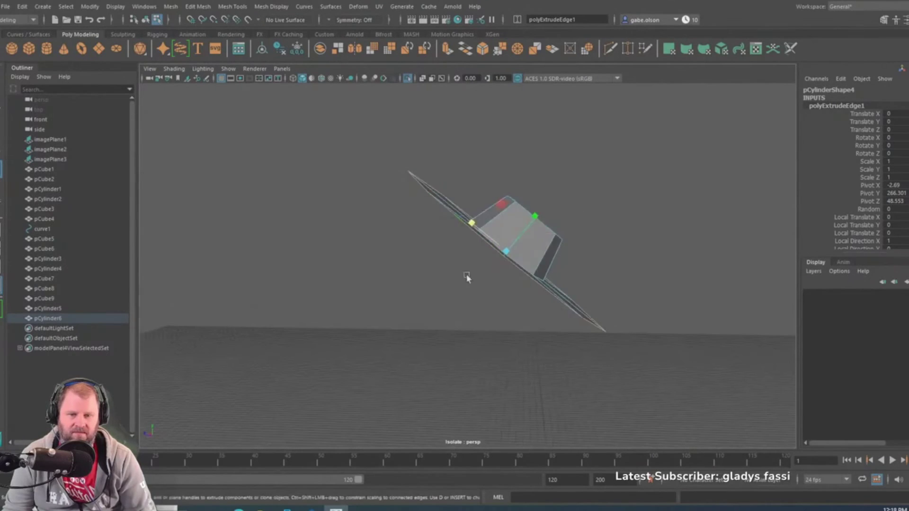
# Shorten the hat brim slightly along its front-to-back axis, comparing its length with the side reference drawing
pyautogui.press('space')
pyautogui.press('space')
pyautogui.scroll(5, 605, 319)
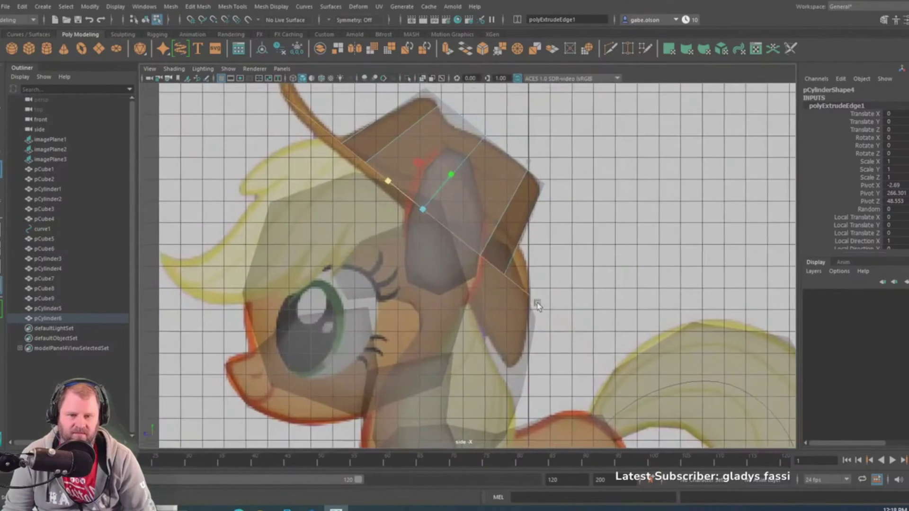
pyautogui.scroll(-1, 487, 294)
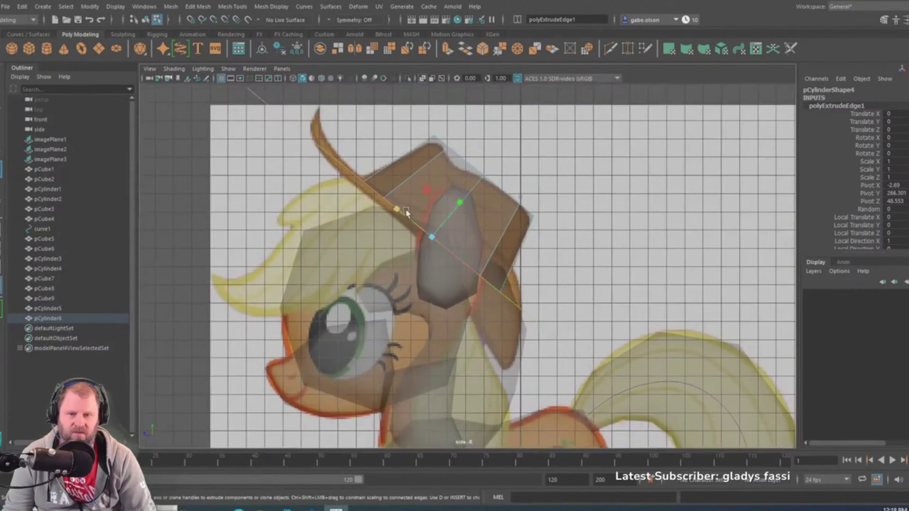
pyautogui.keyDown('alt'); pyautogui.moveTo(409, 220); pyautogui.dragTo(413, 246, button='middle'); pyautogui.keyUp('alt')
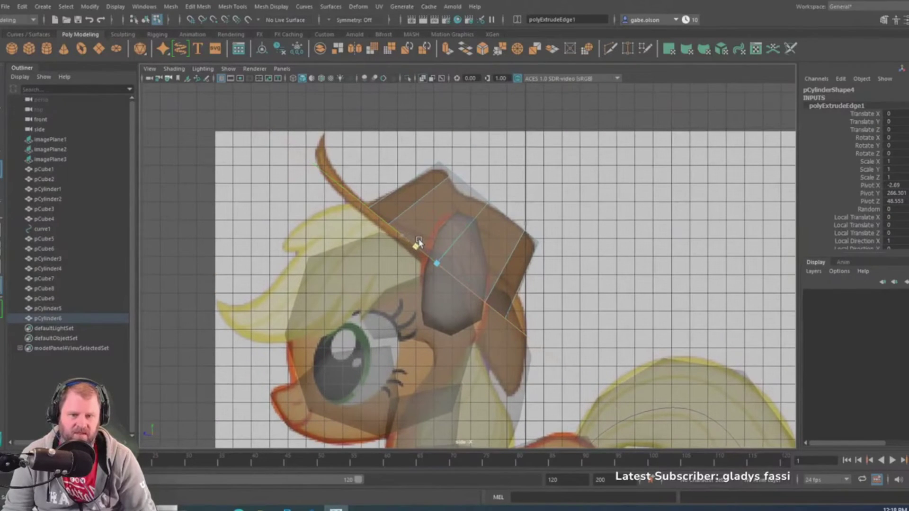
pyautogui.press('space')
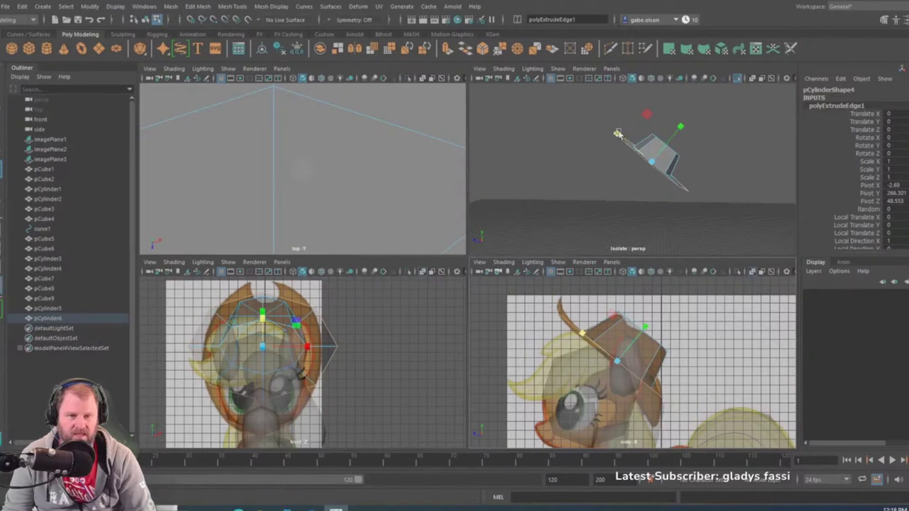
pyautogui.moveTo(618, 133); pyautogui.dragTo(617, 126)
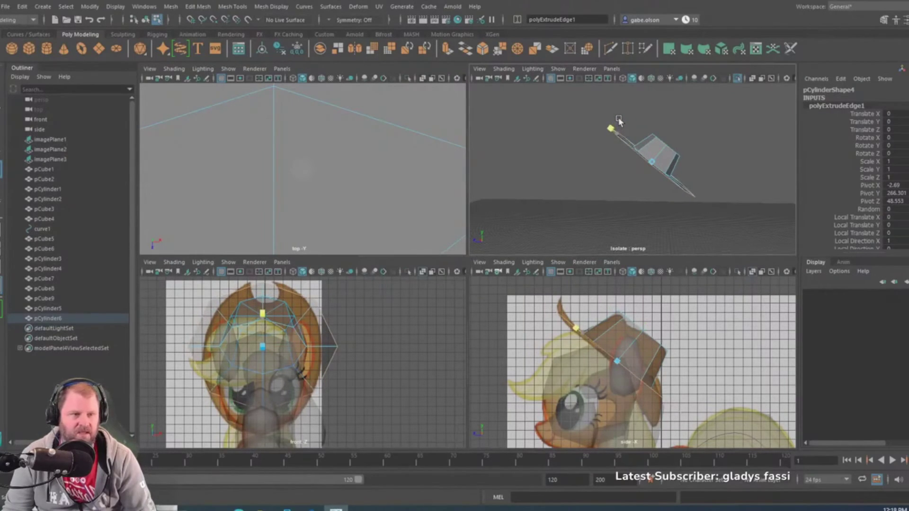
pyautogui.moveTo(619, 121); pyautogui.dragTo(625, 126)
pyautogui.press('space')
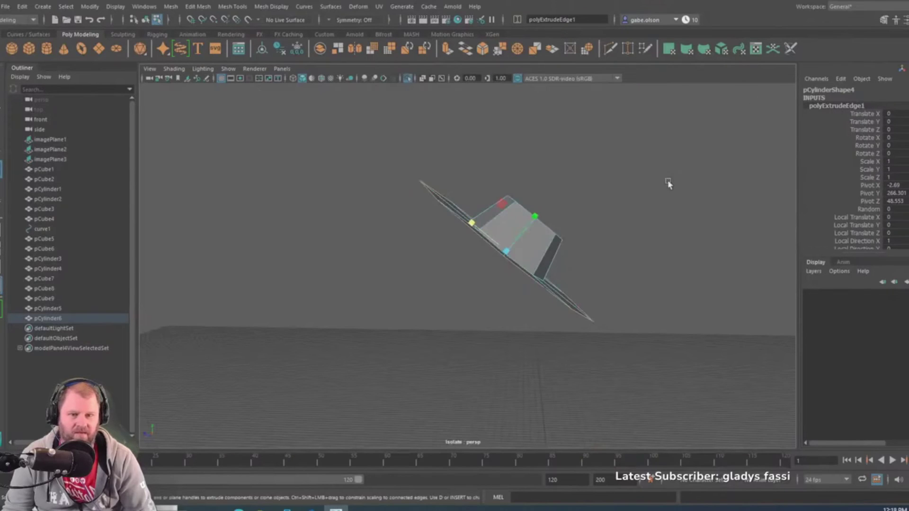
pyautogui.press('space')
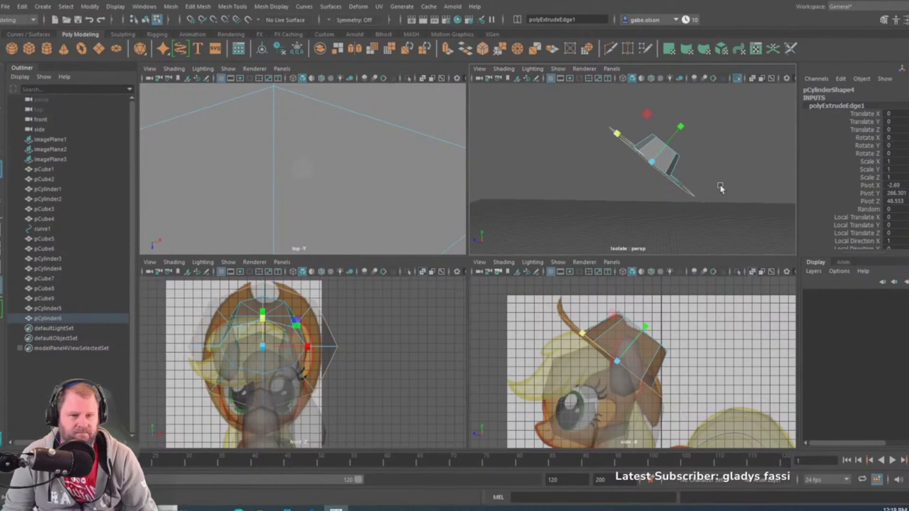
pyautogui.press('space')
pyautogui.press('space')
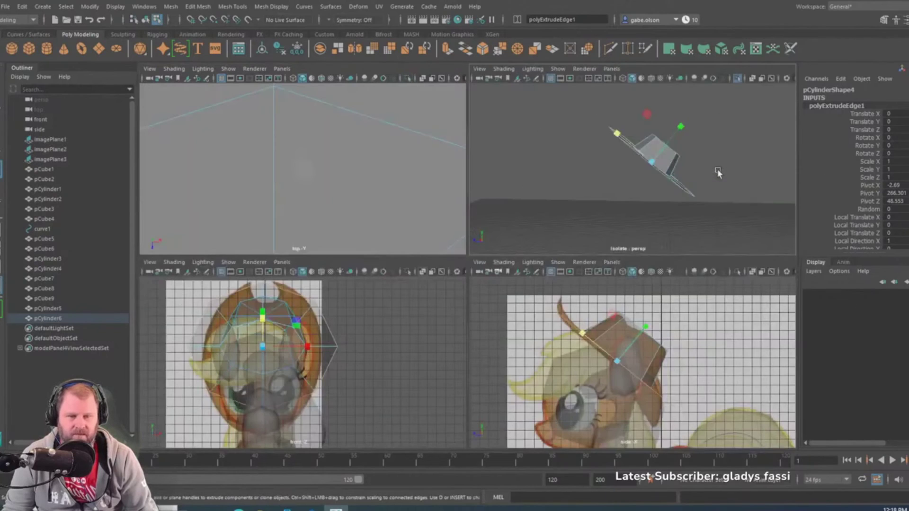
# Return the hat to object selection and end its isolation to show it together with the whole pony
pyautogui.press('space')
pyautogui.keyDown('alt'); pyautogui.moveTo(718, 171); pyautogui.dragTo(653, 202); pyautogui.keyUp('alt')
pyautogui.moveTo(465, 242); pyautogui.dragTo(513, 213, button='right')
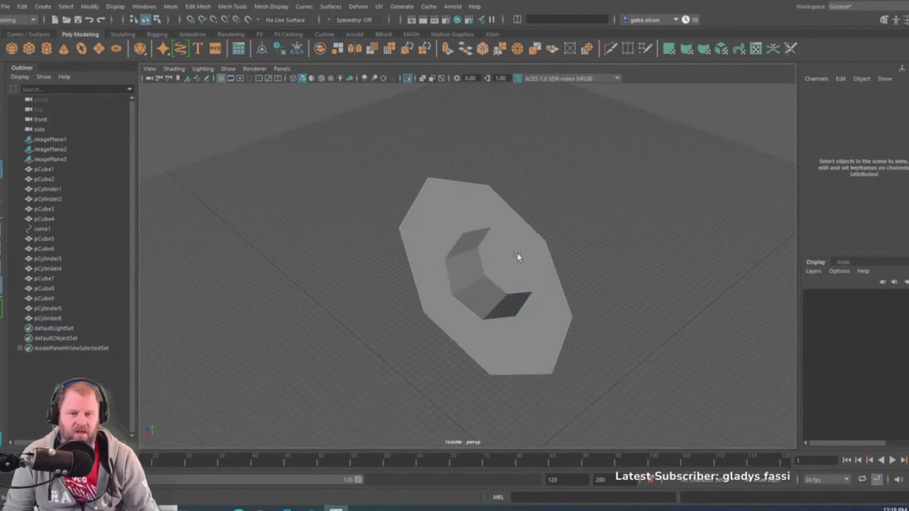
pyautogui.click(517, 256)
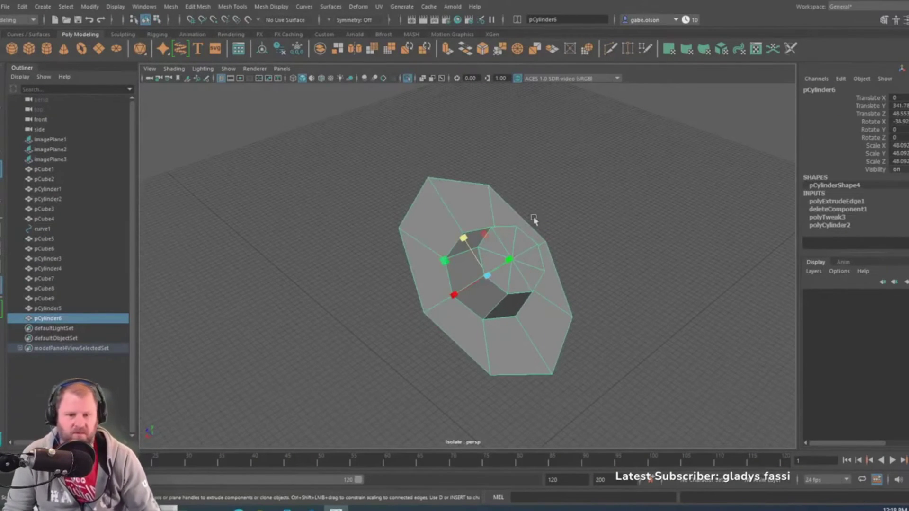
pyautogui.scroll(-3, 534, 220)
pyautogui.click(553, 243)
pyautogui.hotkey('ctrl', '1')
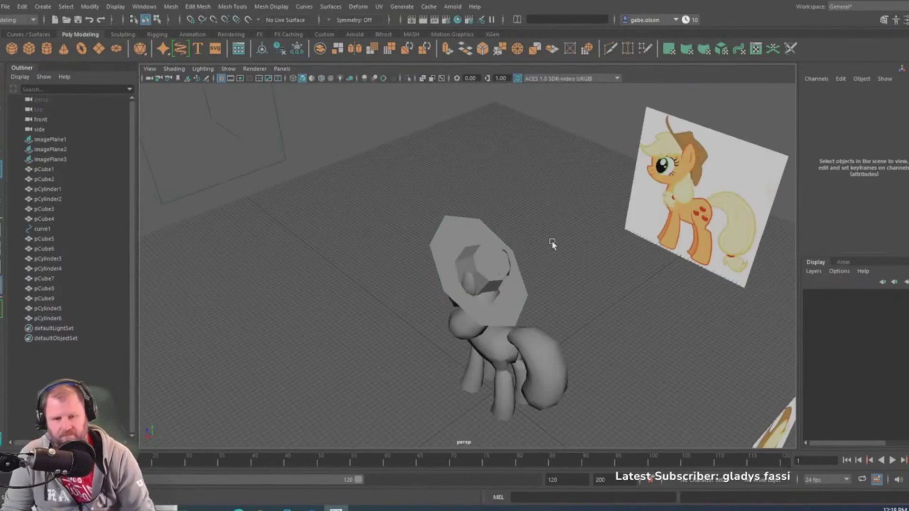
pyautogui.keyDown('alt'); pyautogui.moveTo(525, 254); pyautogui.dragTo(588, 224); pyautogui.keyUp('alt')
pyautogui.keyDown('alt'); pyautogui.moveTo(475, 232); pyautogui.dragTo(666, 280, button='right'); pyautogui.keyUp('alt')
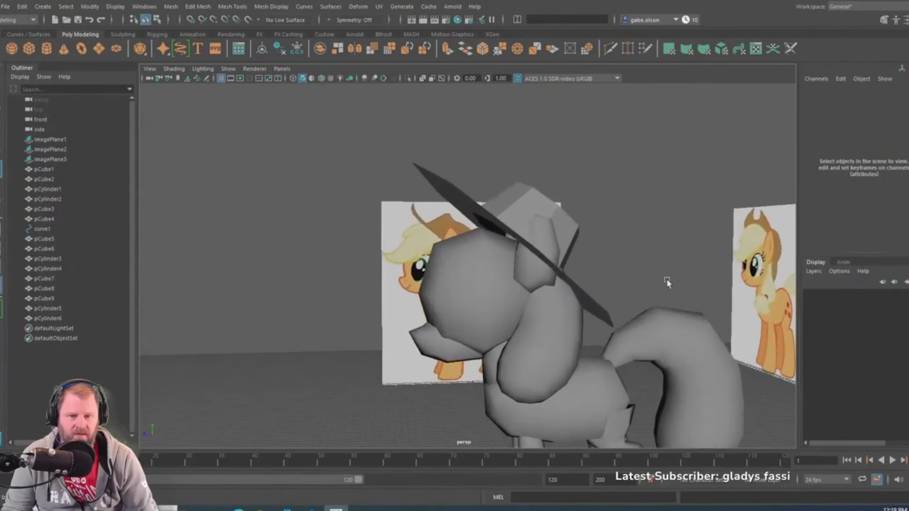
pyautogui.keyDown('alt'); pyautogui.moveTo(641, 267); pyautogui.dragTo(510, 230); pyautogui.keyUp('alt')
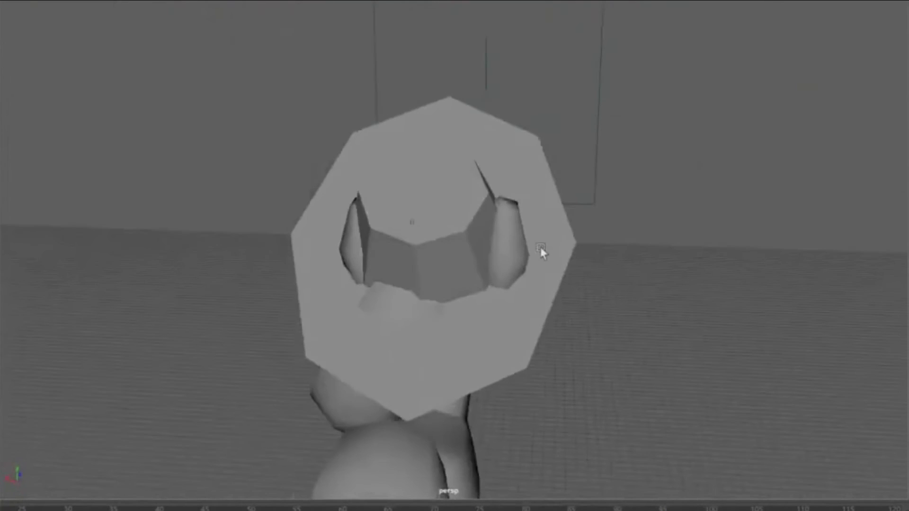
# Insert an edge loop around the hat brim, between the crown and the outer edge
pyautogui.click(540, 246)
pyautogui.moveTo(492, 157); pyautogui.dragTo(433, 155, button='right')
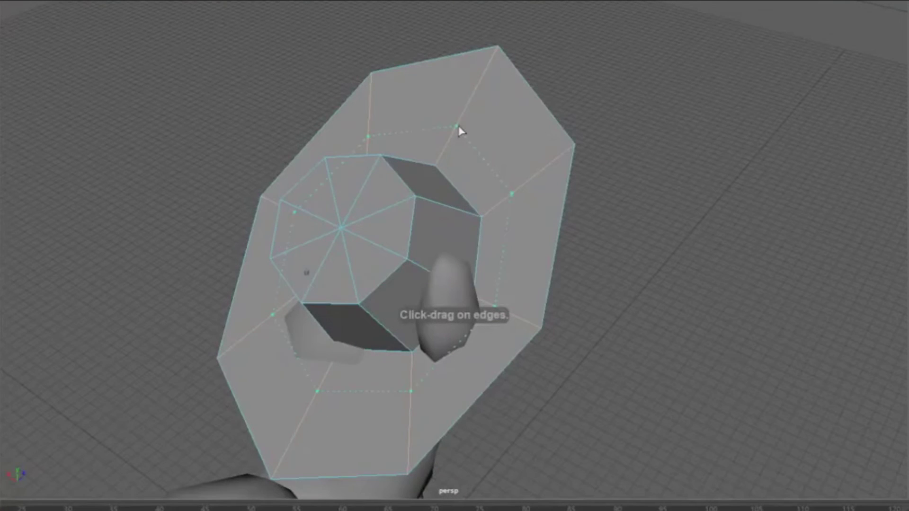
pyautogui.keyDown('alt'); pyautogui.moveTo(459, 132); pyautogui.dragTo(360, 207); pyautogui.keyUp('alt')
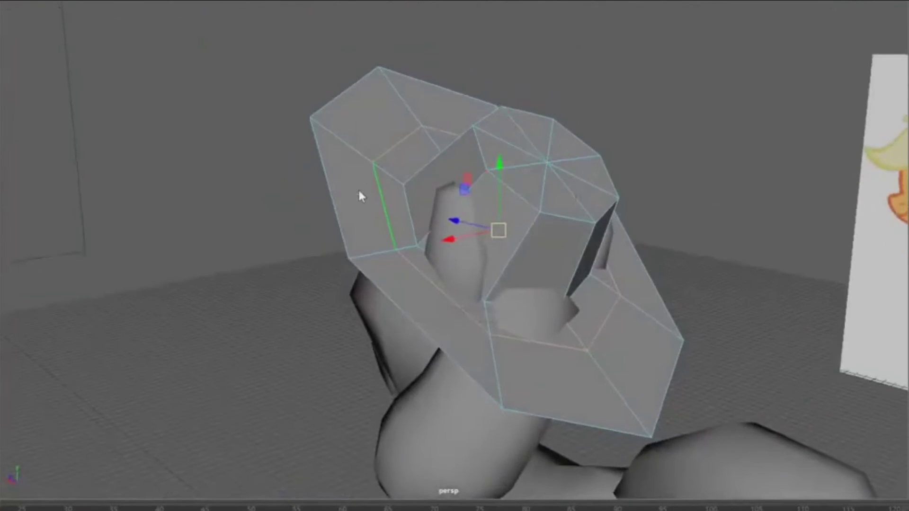
# Reposition the outer brim vertices at the rear sides, raising the matching pair to curl the brim upward
pyautogui.moveTo(360, 195); pyautogui.dragTo(290, 193, button='right')
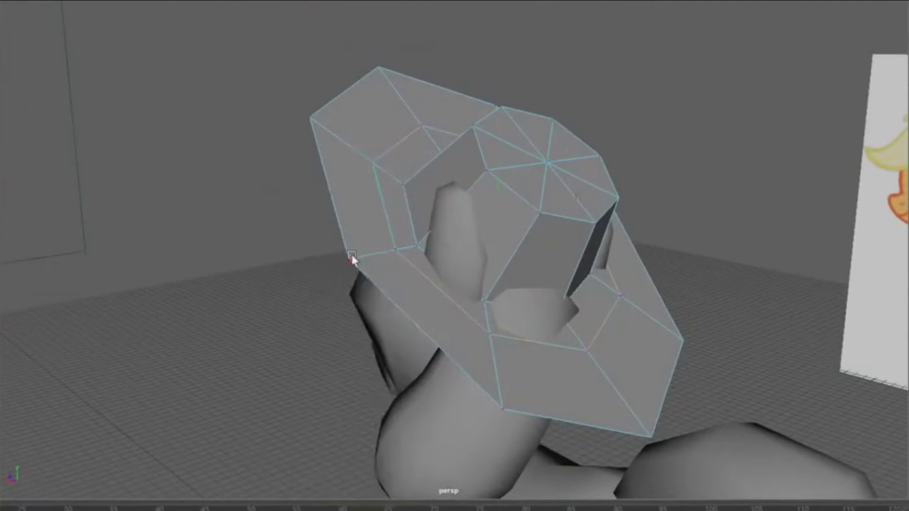
pyautogui.moveTo(745, 218)
pyautogui.keyDown('alt'); pyautogui.mouseDown()
pyautogui.moveTo(651, 273)
pyautogui.moveTo(607, 226)
pyautogui.moveTo(762, 227)
pyautogui.moveTo(760, 214)
pyautogui.mouseUp(); pyautogui.keyUp('alt')
pyautogui.moveTo(538, 151); pyautogui.dragTo(552, 132)
pyautogui.moveTo(470, 200); pyautogui.dragTo(480, 195)
pyautogui.moveTo(545, 135); pyautogui.dragTo(550, 124)
pyautogui.moveTo(476, 190); pyautogui.dragTo(491, 193)
pyautogui.keyDown('alt'); pyautogui.moveTo(491, 214); pyautogui.dragTo(378, 348); pyautogui.keyUp('alt')
pyautogui.keyDown('alt'); pyautogui.moveTo(417, 319); pyautogui.dragTo(518, 289); pyautogui.keyUp('alt')
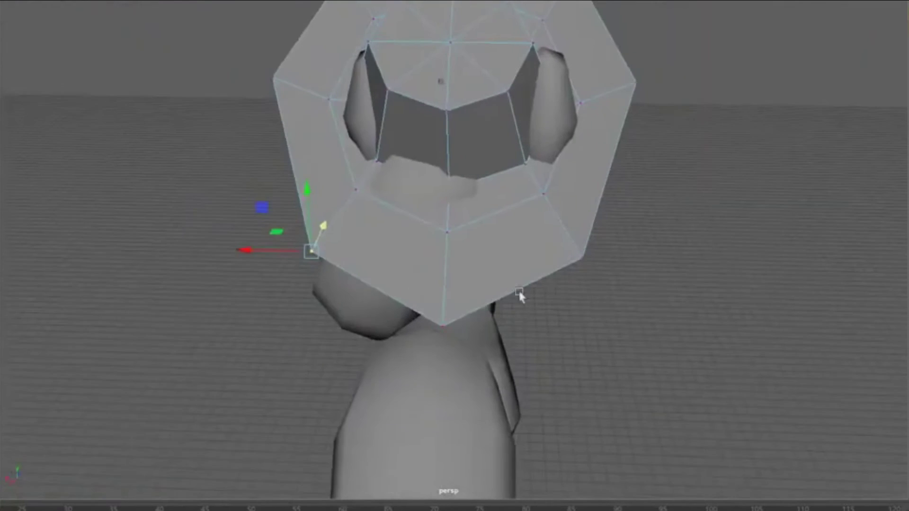
pyautogui.keyDown('shift'); pyautogui.moveTo(673, 285); pyautogui.dragTo(562, 242); pyautogui.keyUp('shift')
pyautogui.keyDown('alt'); pyautogui.moveTo(474, 259); pyautogui.dragTo(601, 249); pyautogui.keyUp('alt')
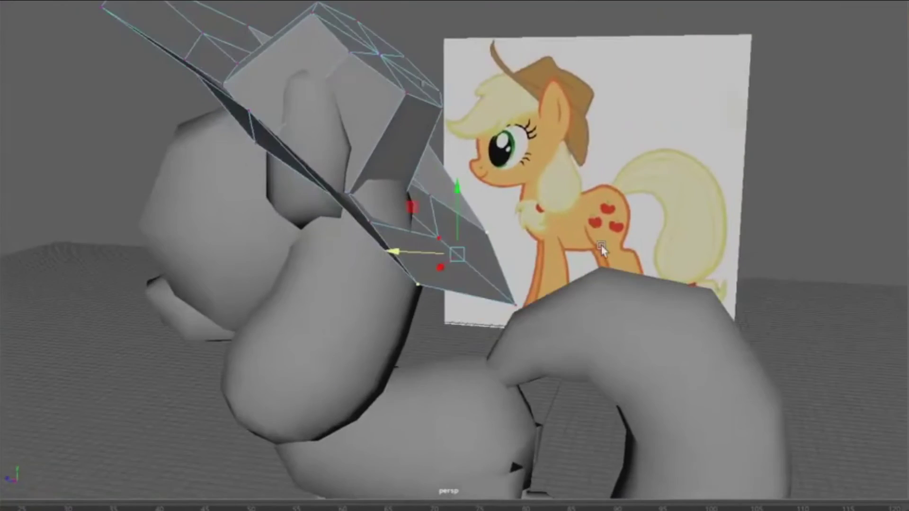
pyautogui.moveTo(463, 192); pyautogui.dragTo(478, 144)
# Adjust the height of the brim's rearmost outer vertex and the inner-loop vertex next to it
pyautogui.click(520, 299)
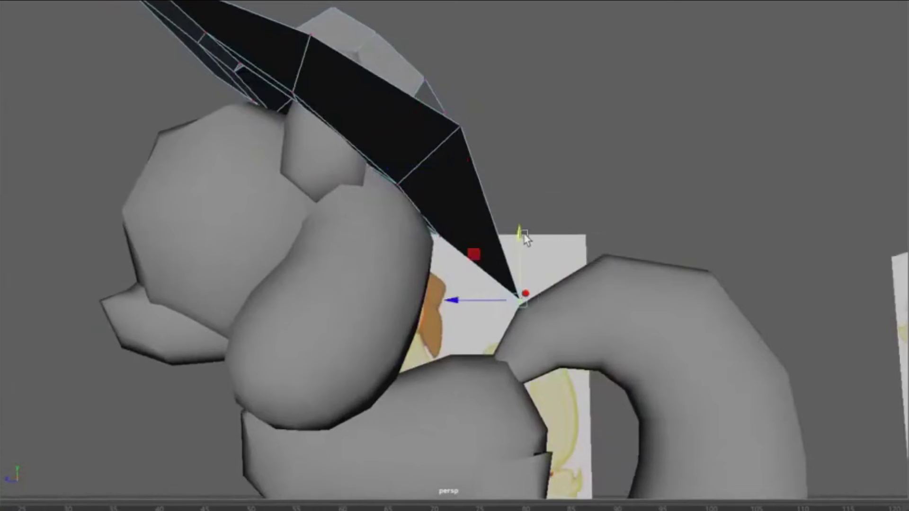
pyautogui.moveTo(524, 235); pyautogui.dragTo(245, 263)
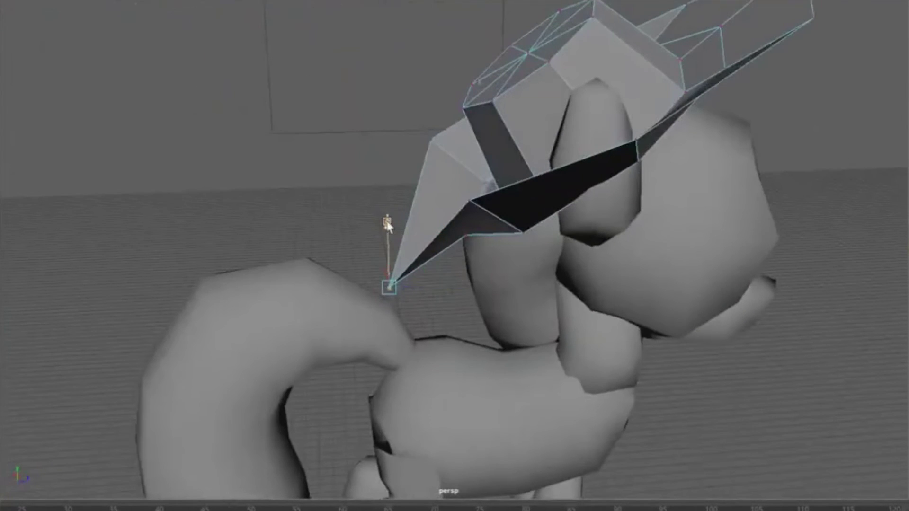
pyautogui.keyDown('alt'); pyautogui.moveTo(433, 241); pyautogui.dragTo(535, 216); pyautogui.keyUp('alt')
pyautogui.scroll(-3, 448, 232)
pyautogui.moveTo(438, 186); pyautogui.dragTo(448, 168)
pyautogui.scroll(-3, 426, 189)
pyautogui.moveTo(385, 167)
pyautogui.keyDown('alt'); pyautogui.mouseDown()
pyautogui.moveTo(386, 260)
pyautogui.moveTo(319, 222)
pyautogui.moveTo(338, 209)
pyautogui.moveTo(561, 183)
pyautogui.moveTo(541, 197)
pyautogui.moveTo(370, 159)
pyautogui.mouseUp(); pyautogui.keyUp('alt')
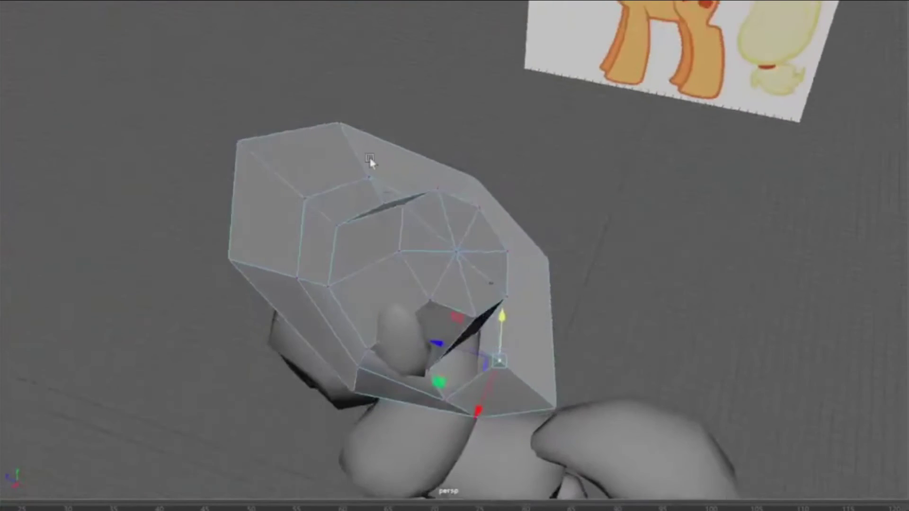
# Cut new edges across the front corner of the brim with Multi-Cut, from one outer edge through the centre edge to the other
pyautogui.keyDown('alt'); pyautogui.moveTo(369, 159); pyautogui.dragTo(528, 268, button='middle'); pyautogui.keyUp('alt')
pyautogui.scroll(3, 527, 268)
pyautogui.keyDown('alt'); pyautogui.moveTo(527, 268); pyautogui.dragTo(373, 288); pyautogui.keyUp('alt')
pyautogui.moveTo(374, 213); pyautogui.dragTo(303, 262, button='right')
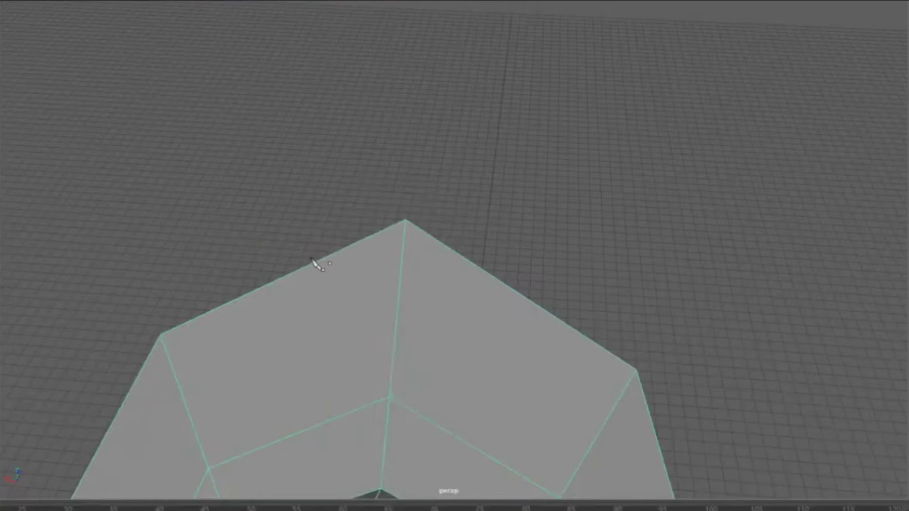
pyautogui.click(313, 262)
pyautogui.click(395, 341)
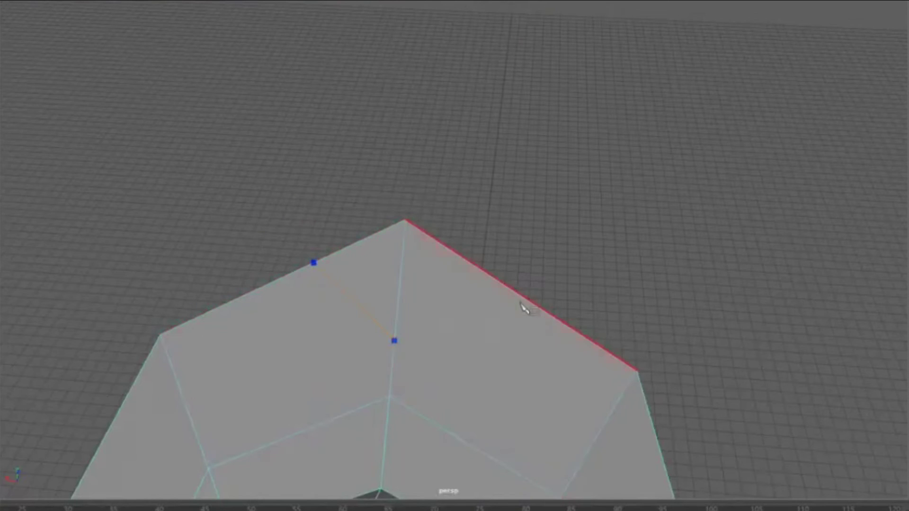
pyautogui.click(515, 294)
pyautogui.press('q')
# Delete the two triangular faces at the brim's front corner to form a notch
pyautogui.keyDown('alt'); pyautogui.moveTo(401, 305); pyautogui.dragTo(423, 306); pyautogui.keyUp('alt')
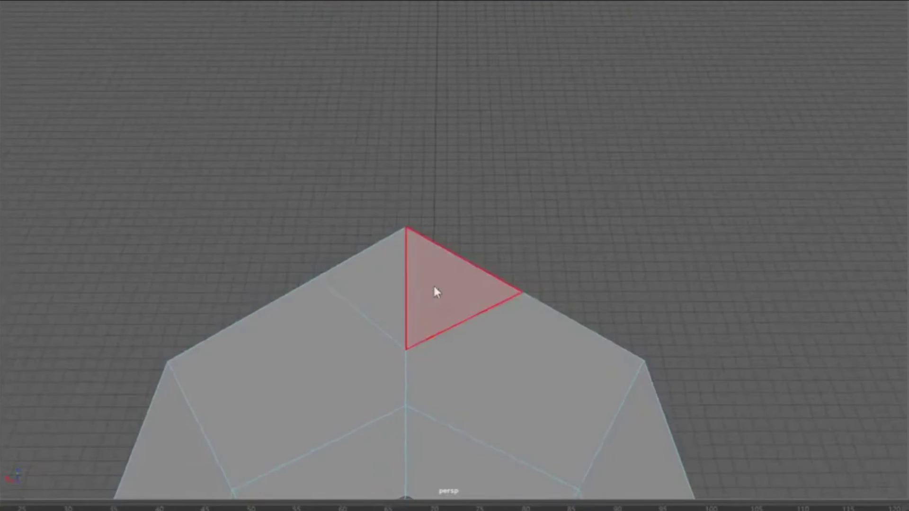
pyautogui.moveTo(434, 285); pyautogui.dragTo(433, 267, button='right')
pyautogui.click(430, 272)
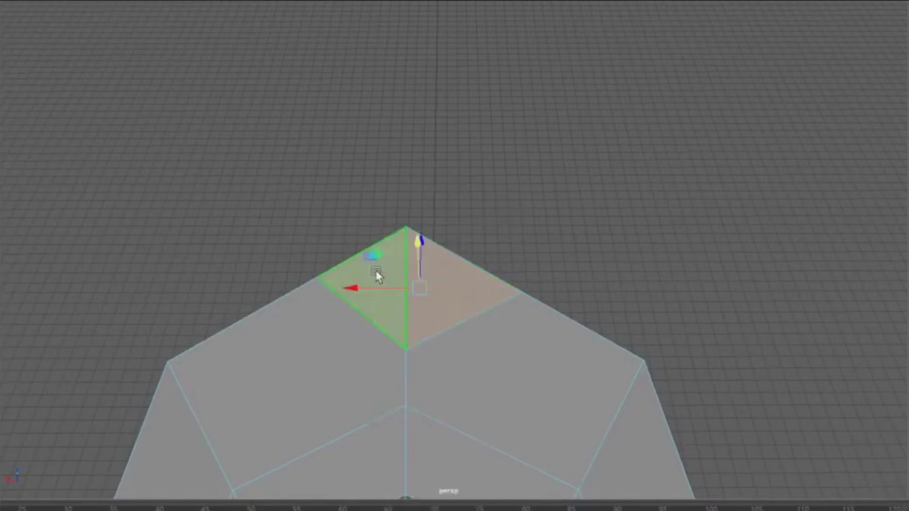
pyautogui.press('Delete')
# Cut an edge on each side of the notch, from the middle of the notch's outer edge to the neighbouring inner-loop vertex
pyautogui.keyDown('alt'); pyautogui.moveTo(502, 355); pyautogui.dragTo(504, 277); pyautogui.keyUp('alt')
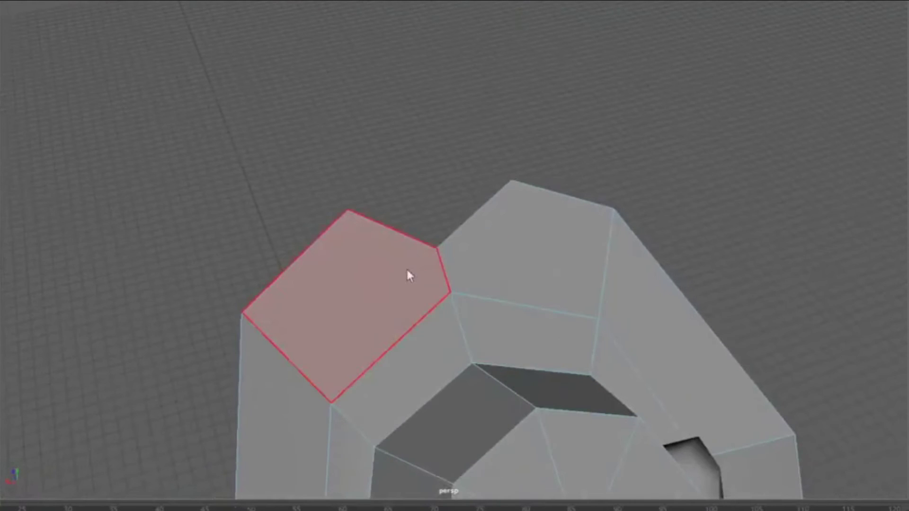
pyautogui.moveTo(406, 213); pyautogui.dragTo(444, 192, button='right')
pyautogui.keyDown('shift'); pyautogui.moveTo(415, 228); pyautogui.dragTo(356, 242, button='right'); pyautogui.keyUp('shift')
pyautogui.click(391, 229)
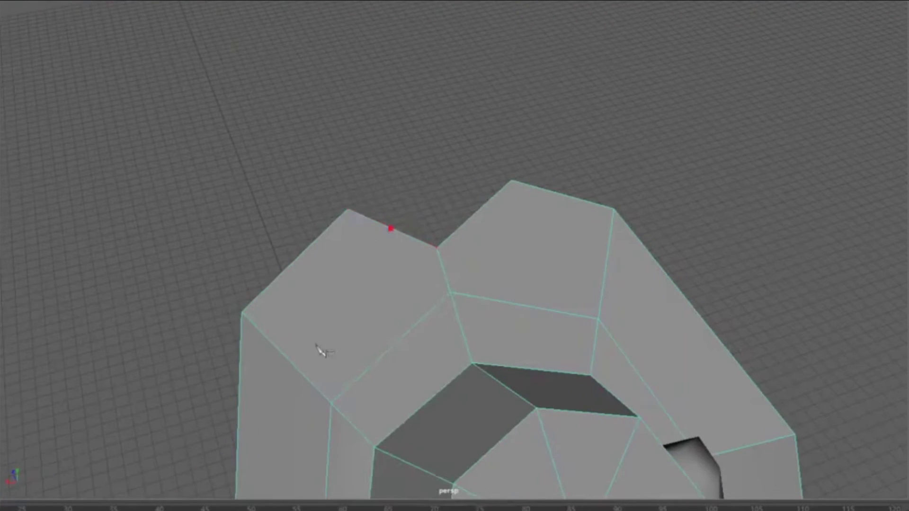
pyautogui.click(475, 216)
pyautogui.click(599, 320)
pyautogui.rightClick(598, 319)
pyautogui.keyDown('alt'); pyautogui.moveTo(547, 305); pyautogui.dragTo(457, 293, button='right'); pyautogui.keyUp('alt')
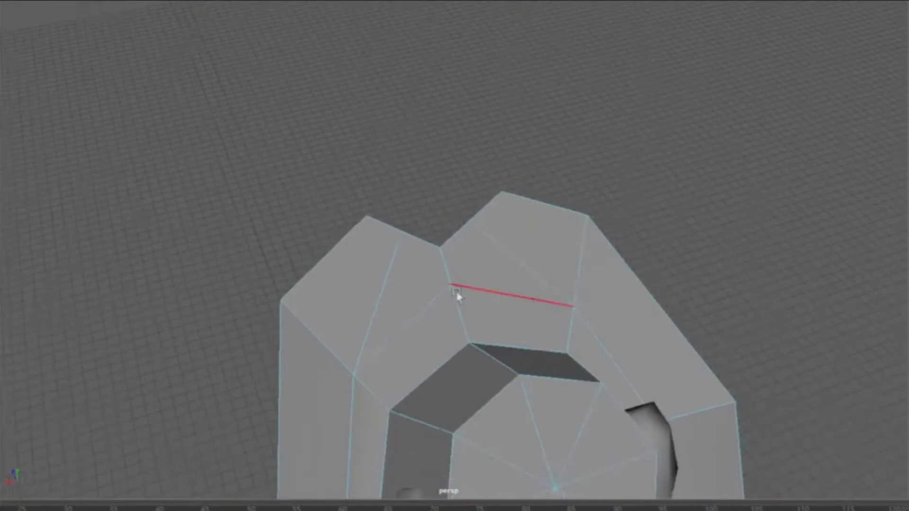
# Move the new outer-edge vertex on each side of the notch away from the centre to round out the cutout
pyautogui.keyDown('alt'); pyautogui.moveTo(457, 293); pyautogui.dragTo(363, 285); pyautogui.keyUp('alt')
pyautogui.keyDown('alt'); pyautogui.moveTo(362, 285); pyautogui.dragTo(632, 327, button='right'); pyautogui.keyUp('alt')
pyautogui.keyDown('alt'); pyautogui.moveTo(633, 327); pyautogui.dragTo(686, 327); pyautogui.keyUp('alt')
pyautogui.moveTo(283, 208); pyautogui.dragTo(197, 213, button='right')
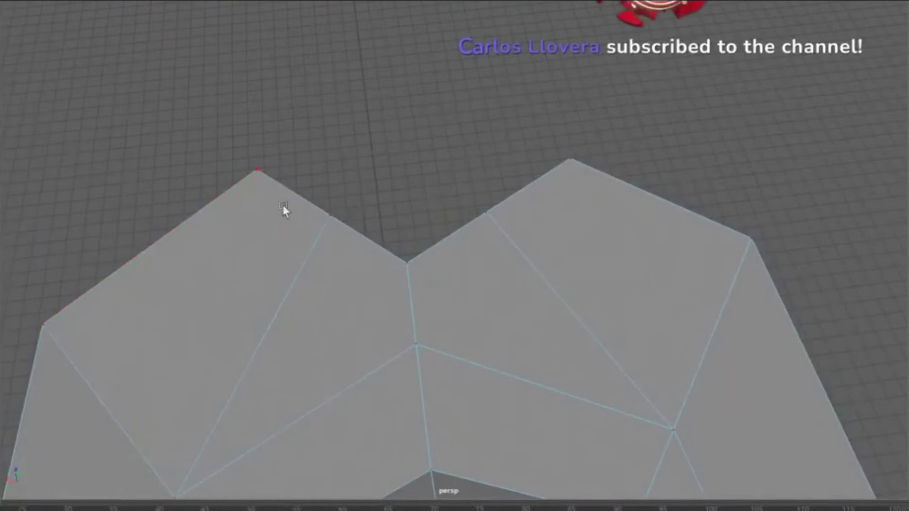
pyautogui.click(330, 215)
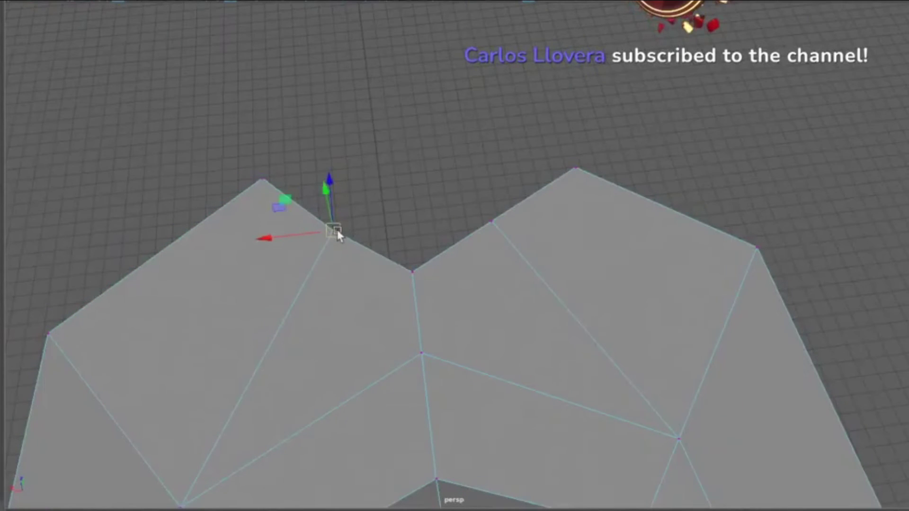
pyautogui.hotkey('ctrl', 'z')
pyautogui.press('c')
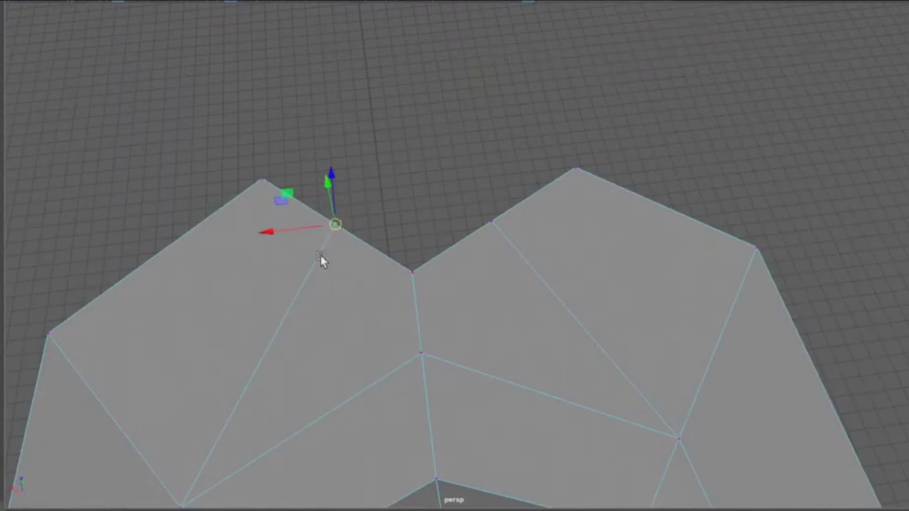
pyautogui.moveTo(323, 249); pyautogui.dragTo(316, 260, button='middle')
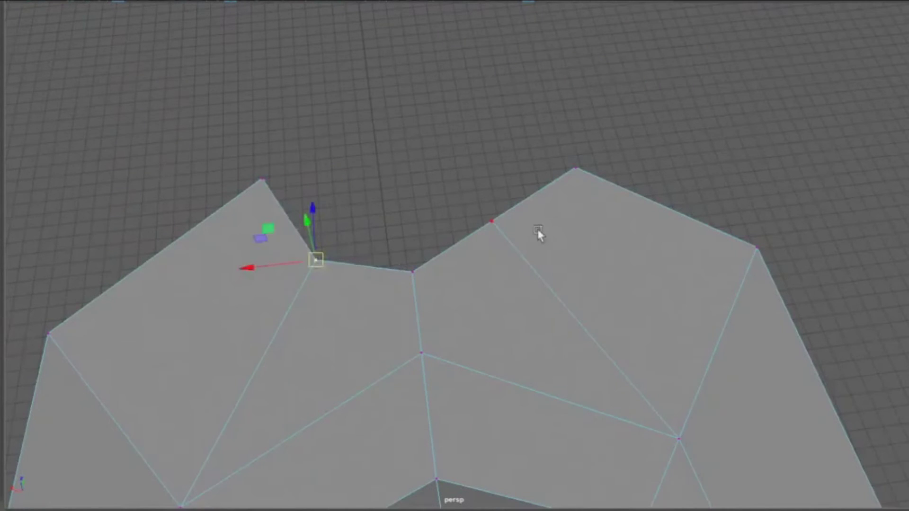
pyautogui.click(488, 217)
pyautogui.moveTo(512, 243)
pyautogui.mouseDown(button='middle')
pyautogui.moveTo(519, 248)
pyautogui.moveTo(511, 241)
pyautogui.mouseUp(button='middle')
pyautogui.press('space')
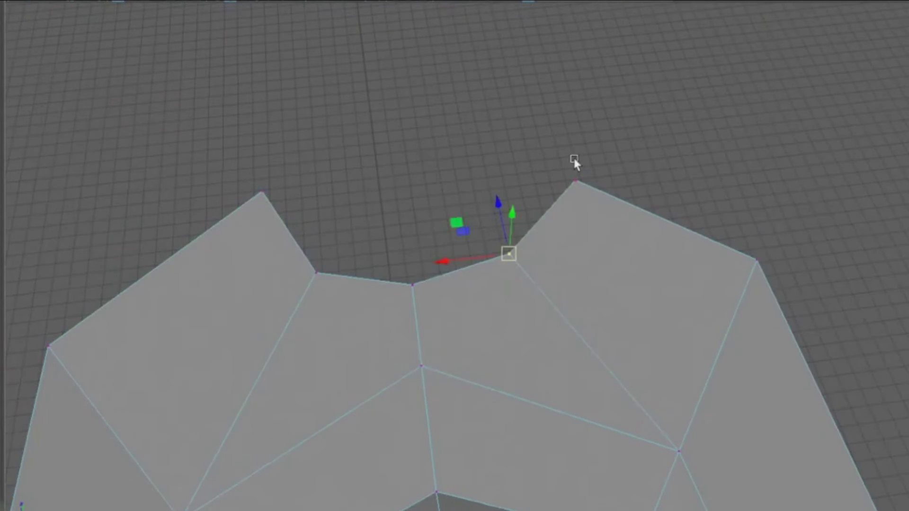
# Move the outer tip vertex on each side of the brim's front notch toward the centre to narrow the opening
pyautogui.click(573, 158)
pyautogui.scroll(-4, 553, 203)
pyautogui.keyDown('alt'); pyautogui.moveTo(553, 204); pyautogui.dragTo(551, 217); pyautogui.keyUp('alt')
pyautogui.moveTo(544, 221); pyautogui.dragTo(502, 220, button='right')
pyautogui.keyDown('alt'); pyautogui.moveTo(502, 220); pyautogui.dragTo(492, 196); pyautogui.keyUp('alt')
pyautogui.click(522, 214)
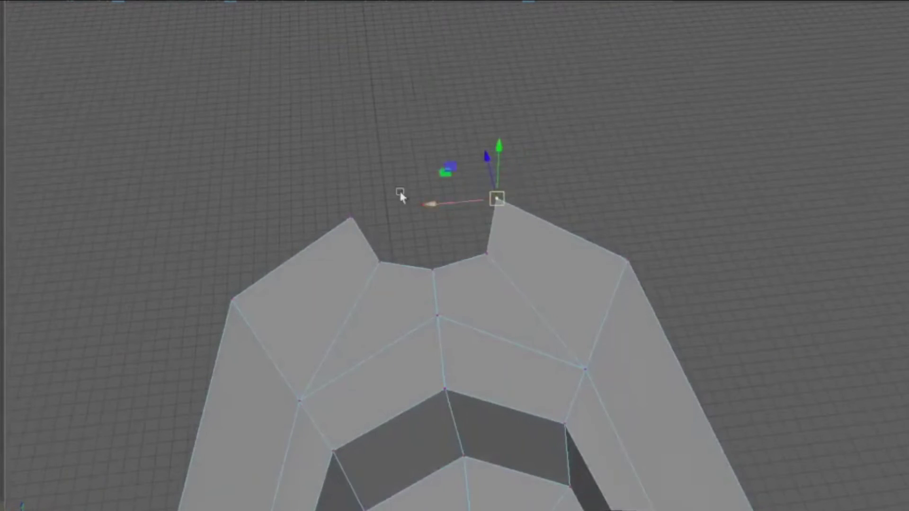
pyautogui.moveTo(279, 191); pyautogui.dragTo(457, 227)
pyautogui.scroll(-6, 346, 202)
pyautogui.scroll(4, 664, 298)
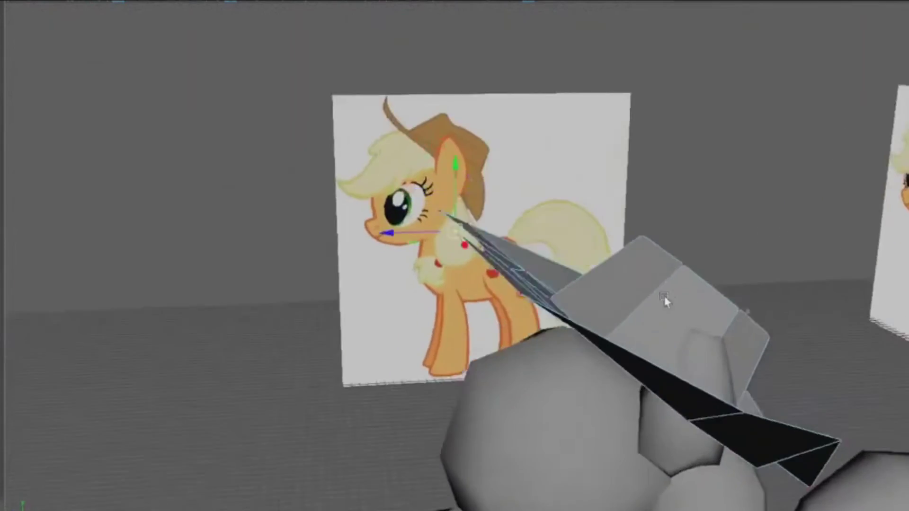
pyautogui.keyDown('alt'); pyautogui.moveTo(665, 297); pyautogui.dragTo(543, 269); pyautogui.keyUp('alt')
pyautogui.scroll(-2, 393, 240)
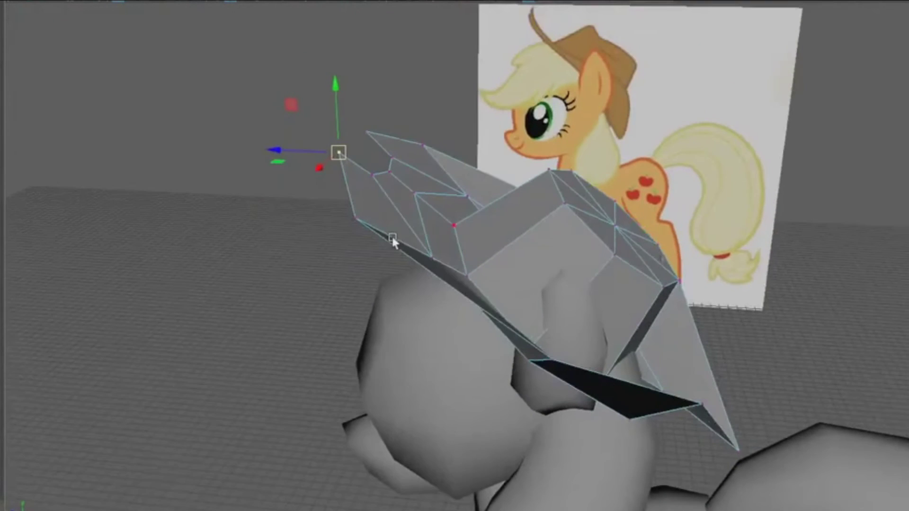
# Select both outer tip vertices of the notch together and raise them to curl up the front of the brim
pyautogui.keyDown('alt'); pyautogui.moveTo(392, 239); pyautogui.dragTo(384, 174); pyautogui.keyUp('alt')
pyautogui.moveTo(187, 73); pyautogui.dragTo(322, 156)
pyautogui.moveTo(305, 78); pyautogui.dragTo(305, 68)
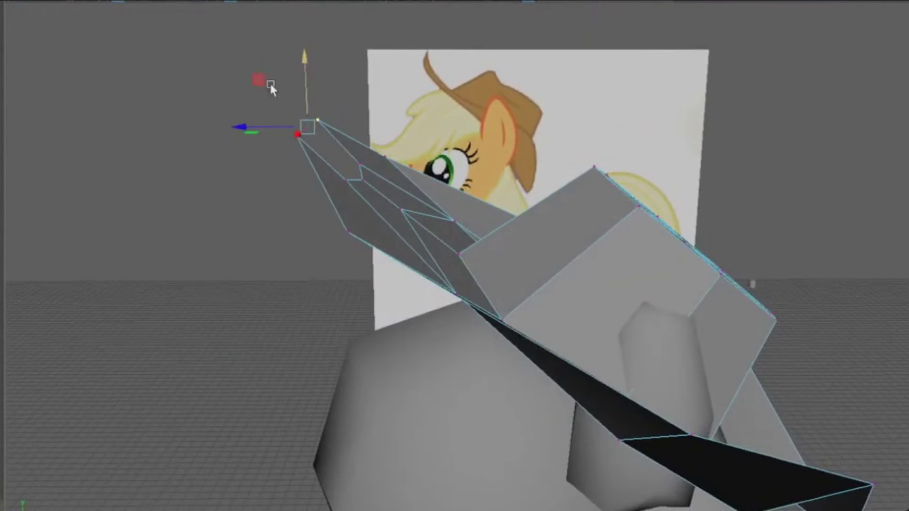
pyautogui.moveTo(244, 128); pyautogui.dragTo(347, 171)
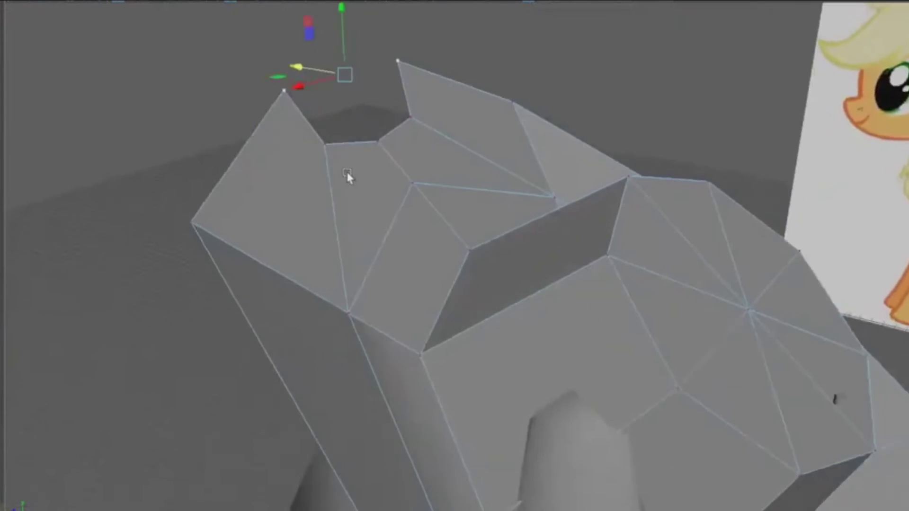
pyautogui.scroll(1, 348, 172)
# Adjust the inner corner vertex on each side of the notch, raising it slightly to round the cutout, and return to object mode
pyautogui.moveTo(302, 112); pyautogui.dragTo(326, 148)
pyautogui.keyDown('alt'); pyautogui.moveTo(316, 125); pyautogui.dragTo(347, 140); pyautogui.keyUp('alt')
pyautogui.moveTo(300, 85); pyautogui.dragTo(298, 82)
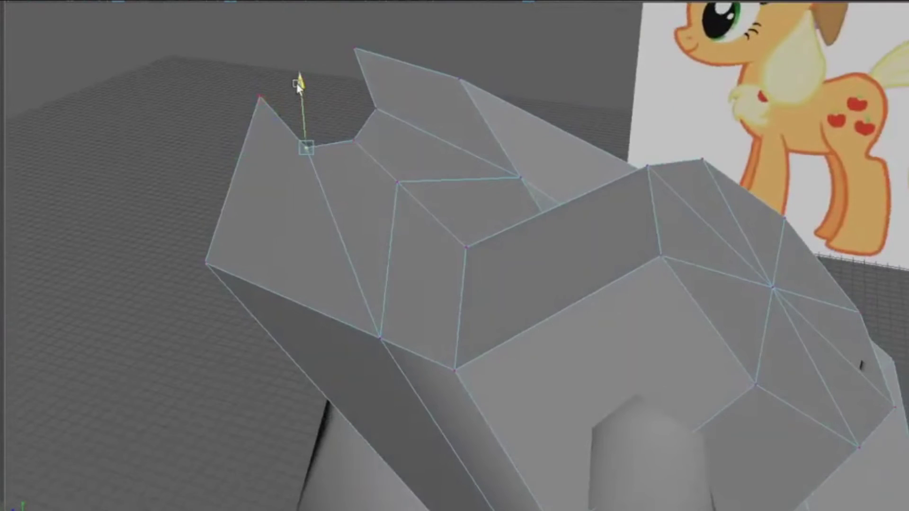
pyautogui.moveTo(245, 151); pyautogui.dragTo(257, 143)
pyautogui.moveTo(361, 85); pyautogui.dragTo(389, 121)
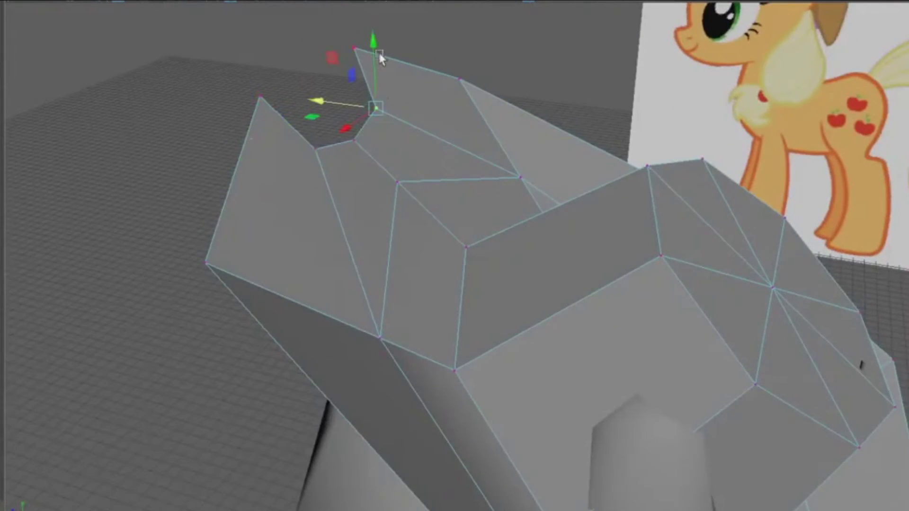
pyautogui.moveTo(374, 42); pyautogui.dragTo(373, 37)
pyautogui.scroll(-4, 458, 208)
pyautogui.keyDown('alt'); pyautogui.moveTo(457, 207); pyautogui.dragTo(379, 193); pyautogui.keyUp('alt')
pyautogui.moveTo(383, 221); pyautogui.dragTo(449, 202, button='right')
pyautogui.click(598, 191)
# Preview the hat smoothed, check its shape from several angles, and return it to the unsmoothed display
pyautogui.scroll(-5, 599, 191)
pyautogui.keyDown('alt'); pyautogui.moveTo(598, 191); pyautogui.dragTo(661, 300); pyautogui.keyUp('alt')
pyautogui.scroll(3, 661, 300)
pyautogui.click(473, 273)
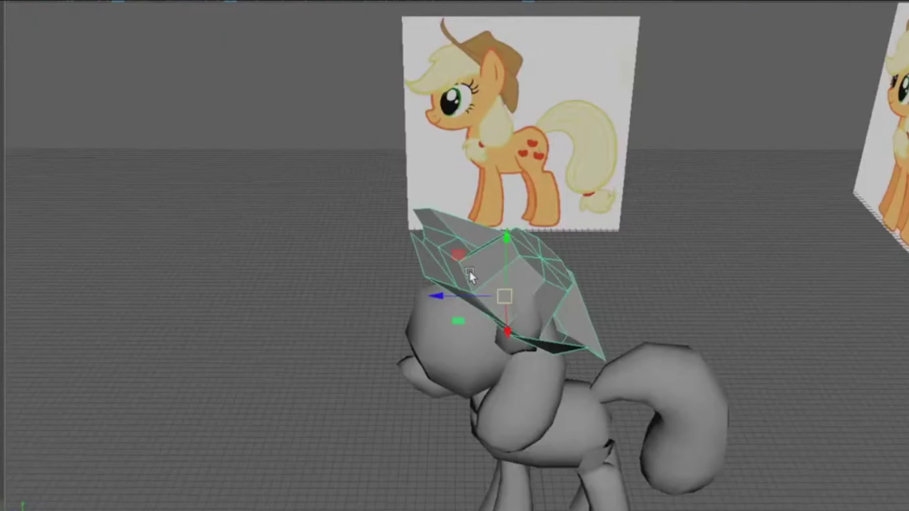
pyautogui.scroll(2, 470, 270)
pyautogui.press('3')
pyautogui.click(657, 249)
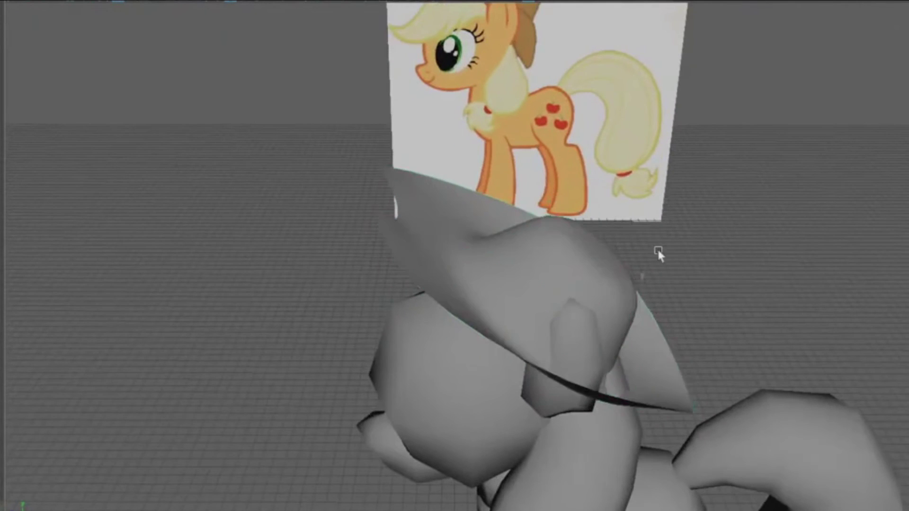
pyautogui.keyDown('alt'); pyautogui.moveTo(657, 248); pyautogui.dragTo(472, 310); pyautogui.keyUp('alt')
pyautogui.scroll(2, 497, 275)
pyautogui.click(491, 293)
pyautogui.press('1')
# Insert an edge loop close to each side of the seam between the crown and the brim to sharpen it
pyautogui.scroll(5, 462, 255)
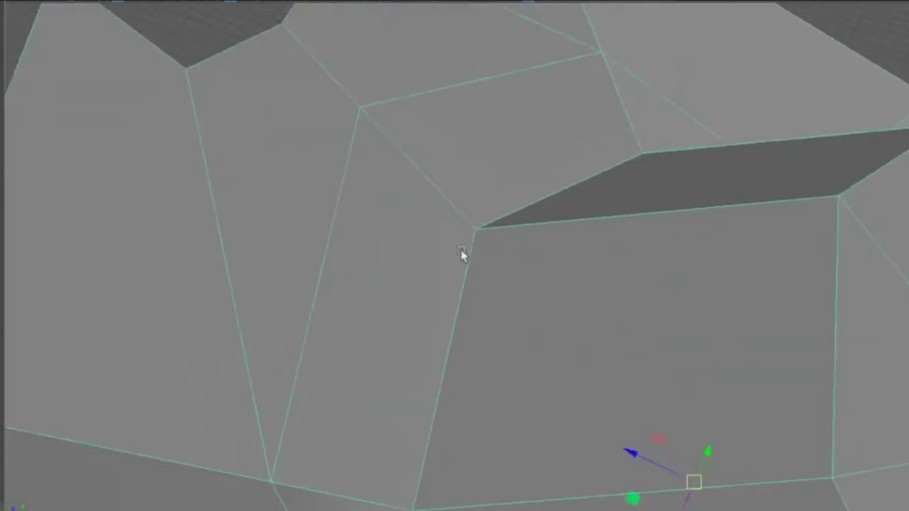
pyautogui.moveTo(538, 253); pyautogui.dragTo(617, 204, button='right')
pyautogui.moveTo(597, 262); pyautogui.dragTo(625, 205, button='right')
pyautogui.keyDown('shift'); pyautogui.moveTo(615, 242); pyautogui.dragTo(521, 251, button='right'); pyautogui.keyUp('shift')
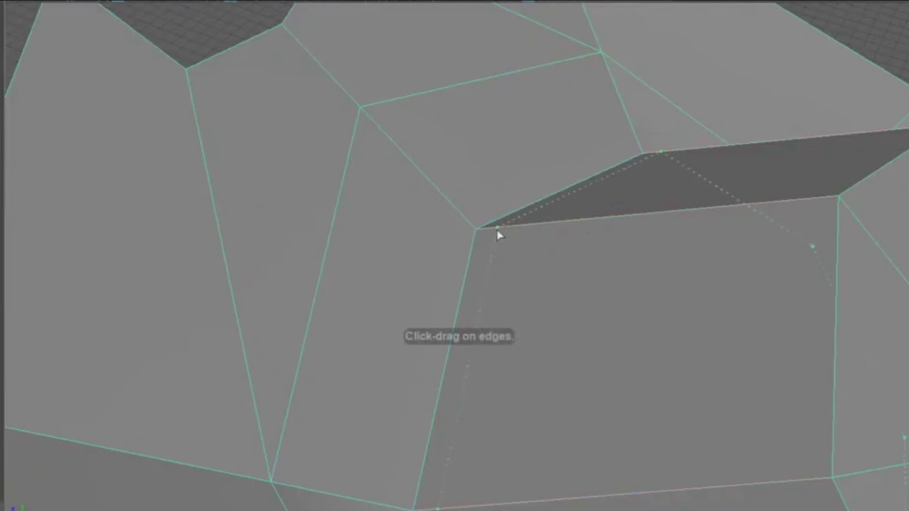
pyautogui.click(498, 232)
pyautogui.press('w')
pyautogui.scroll(-5, 463, 228)
pyautogui.keyDown('alt'); pyautogui.moveTo(473, 257); pyautogui.dragTo(525, 249); pyautogui.keyUp('alt')
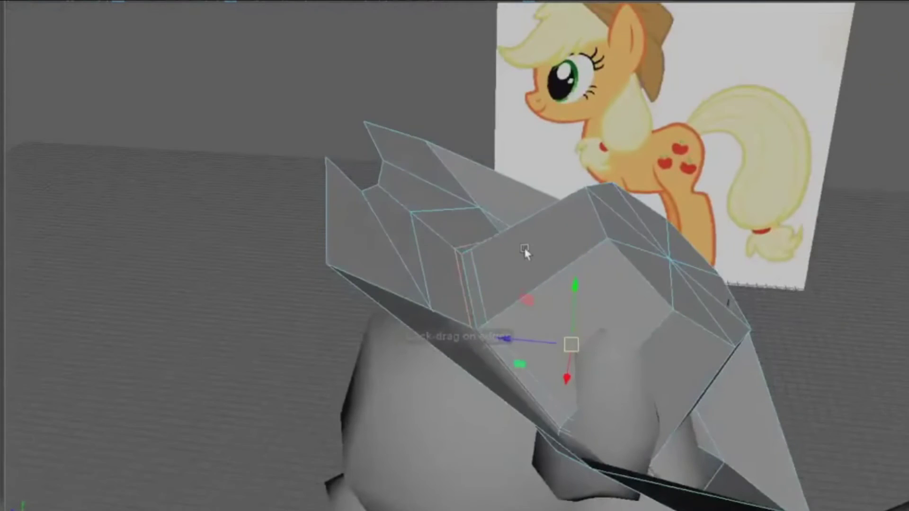
pyautogui.moveTo(525, 221); pyautogui.dragTo(530, 254, button='right')
pyautogui.keyDown('alt'); pyautogui.moveTo(546, 274); pyautogui.dragTo(510, 255); pyautogui.keyUp('alt')
pyautogui.press('g')
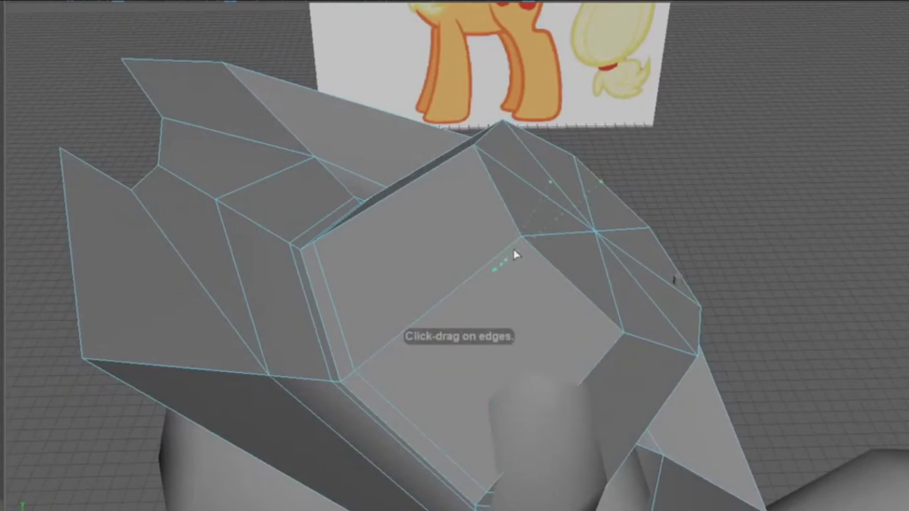
pyautogui.scroll(-5, 505, 263)
# Insert an edge loop around the crown just below its top edge
pyautogui.moveTo(442, 219); pyautogui.dragTo(493, 194, button='right')
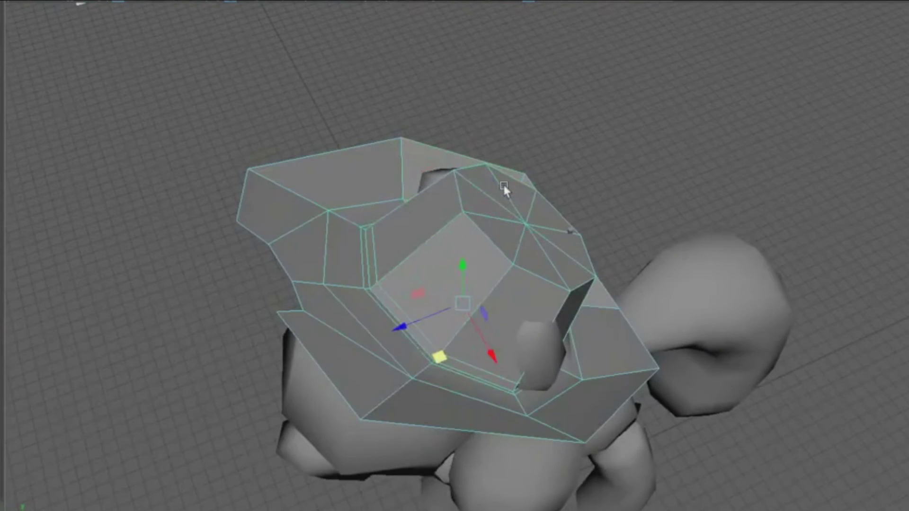
pyautogui.keyDown('alt'); pyautogui.moveTo(418, 234); pyautogui.dragTo(408, 244); pyautogui.keyUp('alt')
pyautogui.press('g')
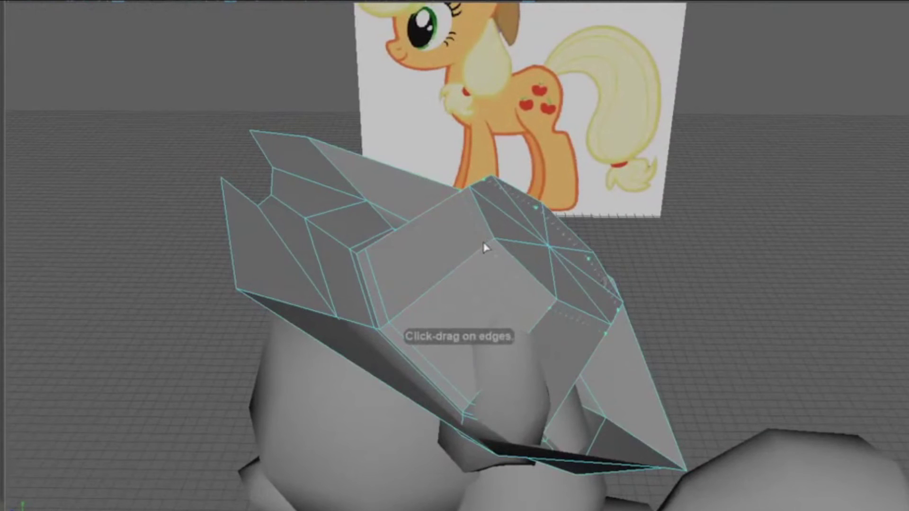
pyautogui.moveTo(483, 243); pyautogui.dragTo(424, 254)
pyautogui.press('w')
pyautogui.scroll(-4, 472, 247)
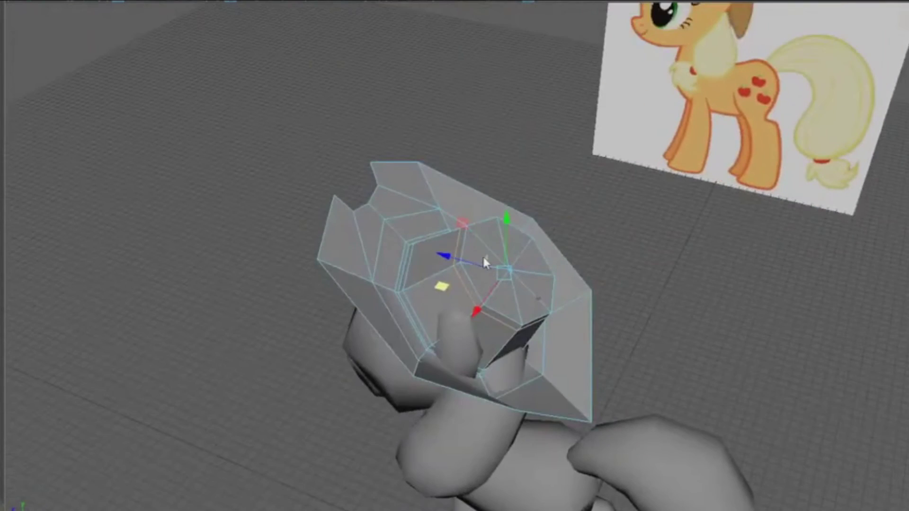
# Preview the sharpened hat smoothed on the pony, compare it with the reference drawings, and return to the unsmoothed display
pyautogui.moveTo(482, 255); pyautogui.dragTo(587, 204, button='right')
pyautogui.keyDown('alt'); pyautogui.moveTo(586, 203); pyautogui.dragTo(502, 251); pyautogui.keyUp('alt')
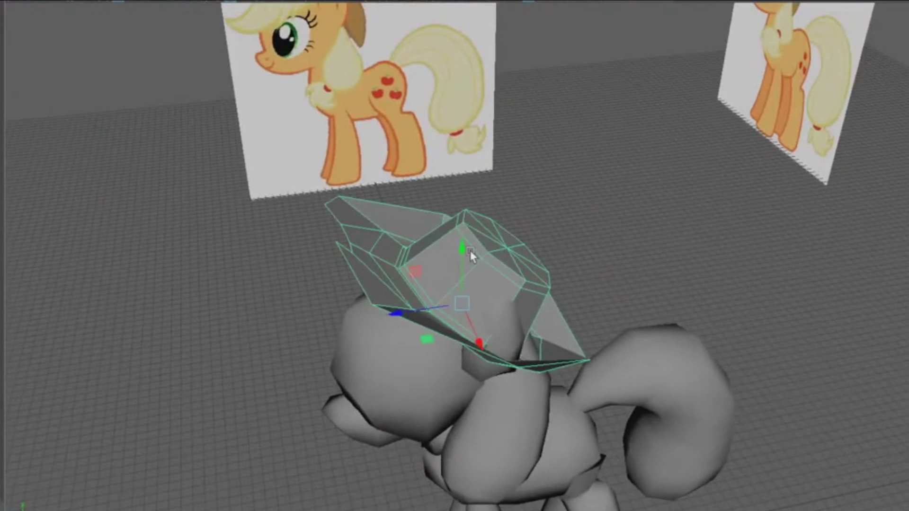
pyautogui.press('3')
pyautogui.press('1')
pyautogui.click(612, 252)
pyautogui.scroll(-5, 612, 252)
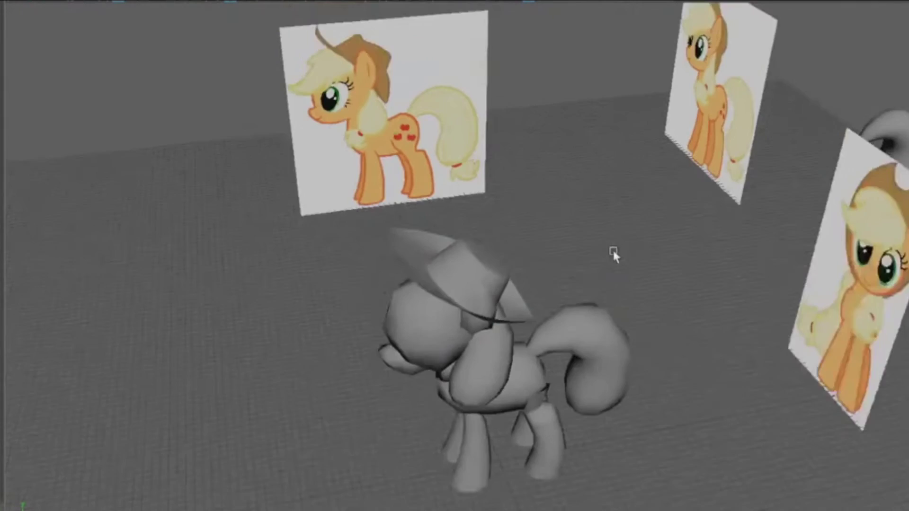
pyautogui.keyDown('alt'); pyautogui.moveTo(612, 252); pyautogui.dragTo(308, 246); pyautogui.keyUp('alt')
pyautogui.scroll(5, 308, 246)
pyautogui.click(442, 276)
pyautogui.press('1')
# Try lowering the whole hat slightly onto the pony's head
pyautogui.keyDown('alt'); pyautogui.moveTo(442, 276); pyautogui.dragTo(478, 284); pyautogui.keyUp('alt')
pyautogui.keyDown('alt'); pyautogui.moveTo(464, 330); pyautogui.dragTo(463, 328); pyautogui.keyUp('alt')
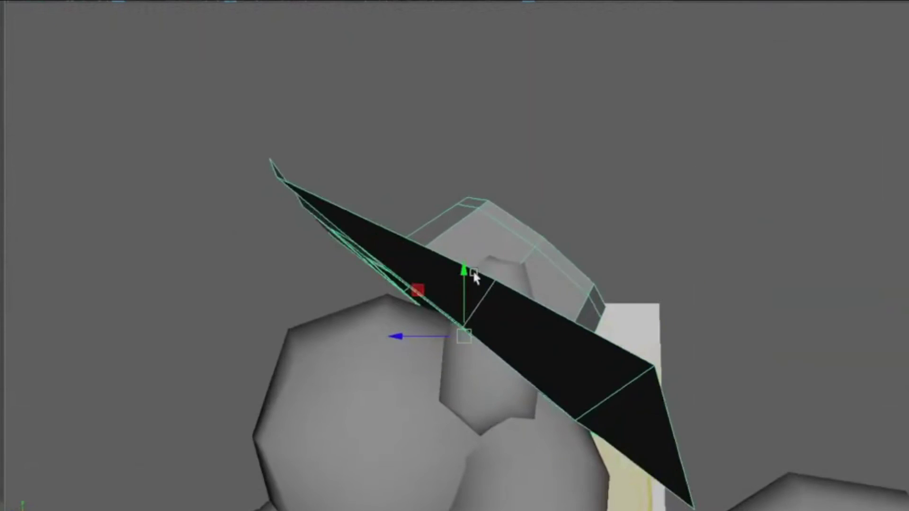
pyautogui.moveTo(464, 271); pyautogui.dragTo(457, 287)
pyautogui.click(405, 342)
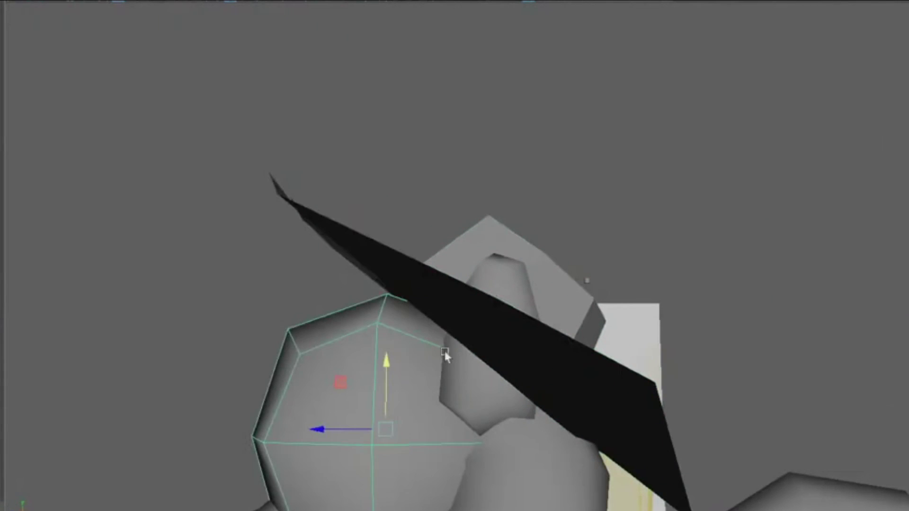
pyautogui.click(447, 350)
pyautogui.click(469, 309)
pyautogui.keyDown('alt'); pyautogui.moveTo(399, 347); pyautogui.dragTo(616, 292); pyautogui.keyUp('alt')
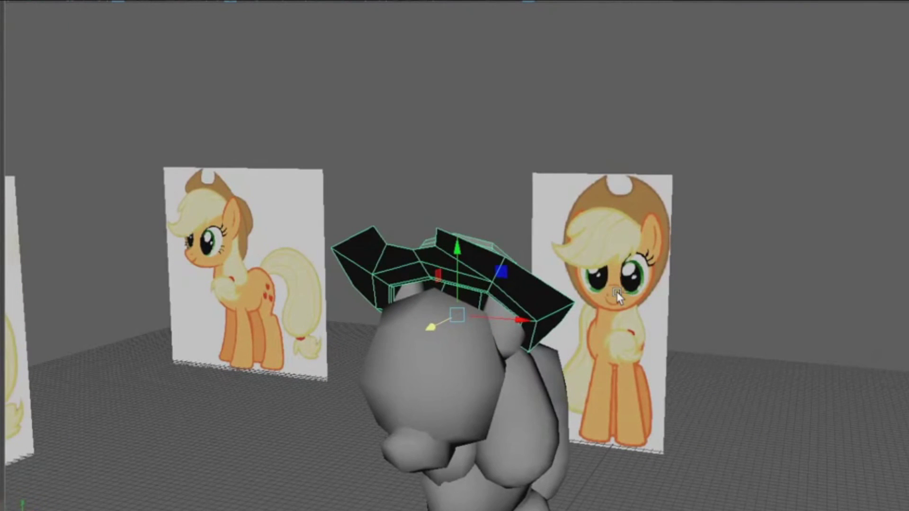
# Undo the downward move of the hat
pyautogui.hotkey('ctrl', 'z')
pyautogui.hotkey('ctrl', 'z')
pyautogui.hotkey('ctrl', 'z')
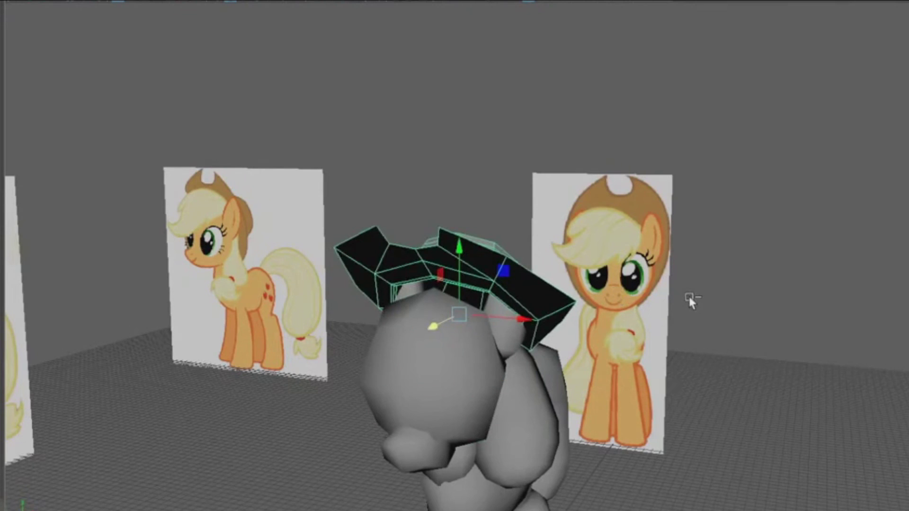
pyautogui.hotkey('ctrl', 'z')
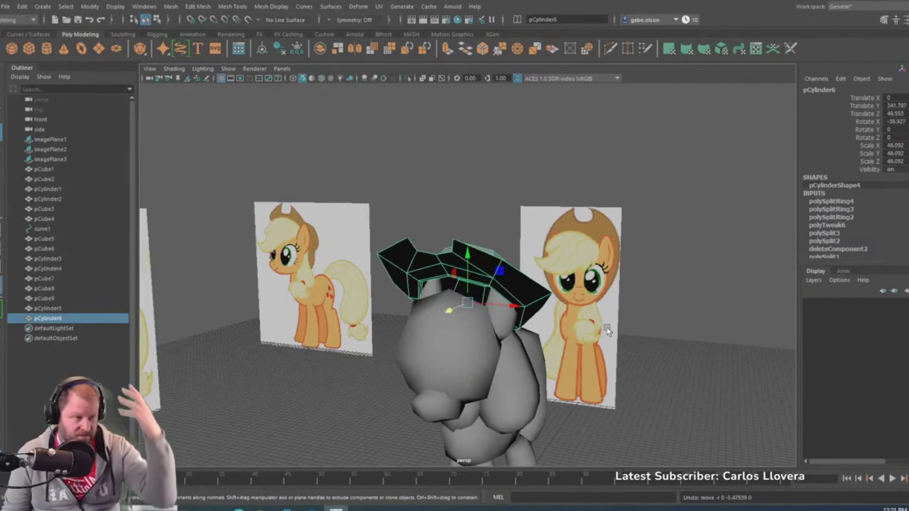
# Select the centre edges running front to back across the crown's top and move them down to form a crease
pyautogui.keyDown('alt'); pyautogui.moveTo(608, 331); pyautogui.dragTo(588, 343); pyautogui.keyUp('alt')
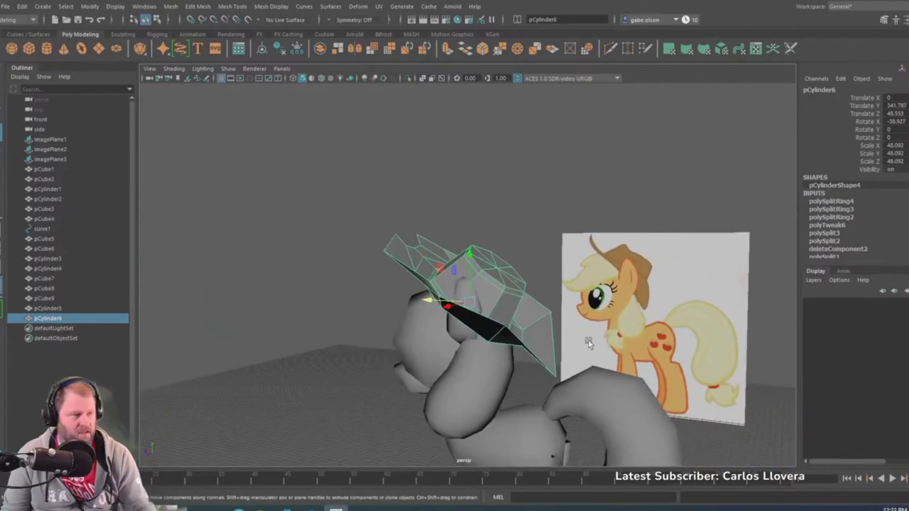
pyautogui.scroll(-3, 588, 343)
pyautogui.click(396, 228)
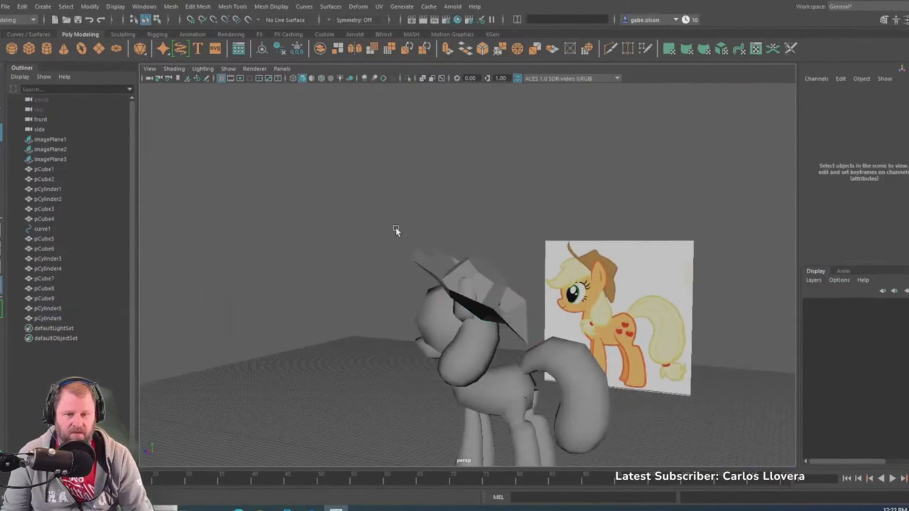
pyautogui.keyDown('alt'); pyautogui.moveTo(397, 228); pyautogui.dragTo(526, 258, button='right'); pyautogui.keyUp('alt')
pyautogui.keyDown('alt'); pyautogui.moveTo(526, 258); pyautogui.dragTo(552, 303); pyautogui.keyUp('alt')
pyautogui.click(497, 257)
pyautogui.keyDown('alt'); pyautogui.moveTo(509, 246); pyautogui.dragTo(528, 264); pyautogui.keyUp('alt')
pyautogui.moveTo(481, 188); pyautogui.dragTo(450, 159, button='right')
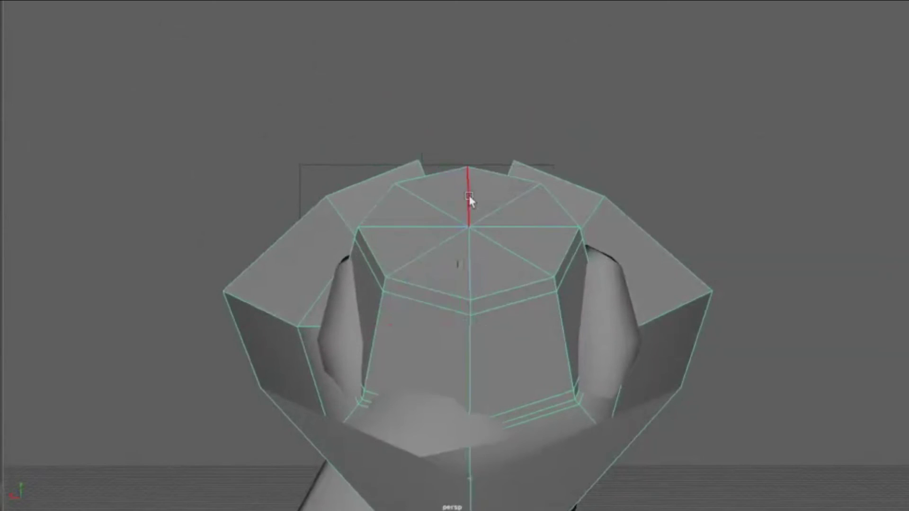
pyautogui.click(471, 268)
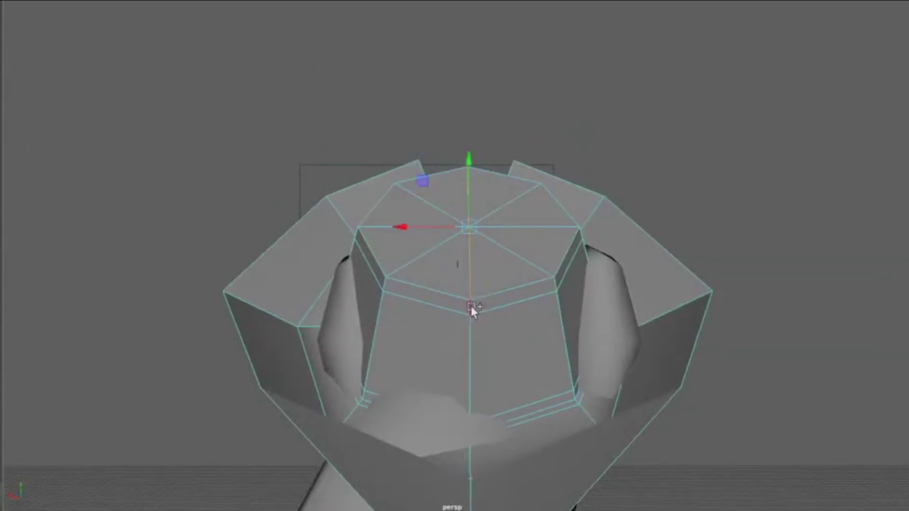
pyautogui.keyDown('alt'); pyautogui.moveTo(412, 221); pyautogui.dragTo(685, 263); pyautogui.keyUp('alt')
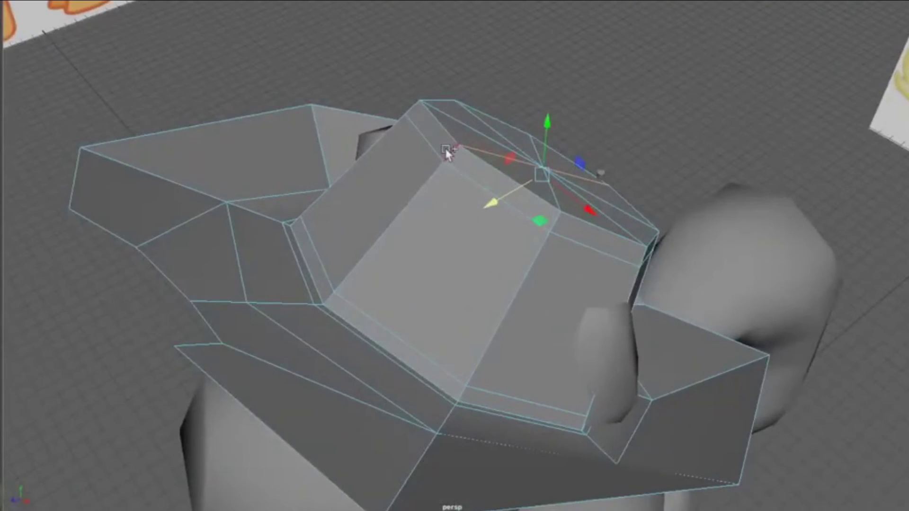
pyautogui.keyDown('alt'); pyautogui.moveTo(451, 155); pyautogui.dragTo(601, 158); pyautogui.keyUp('alt')
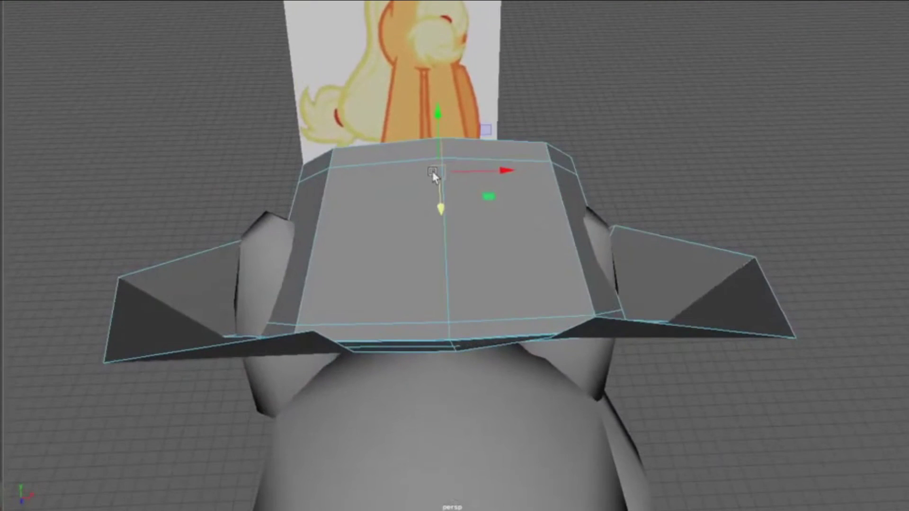
pyautogui.moveTo(434, 176); pyautogui.dragTo(434, 189)
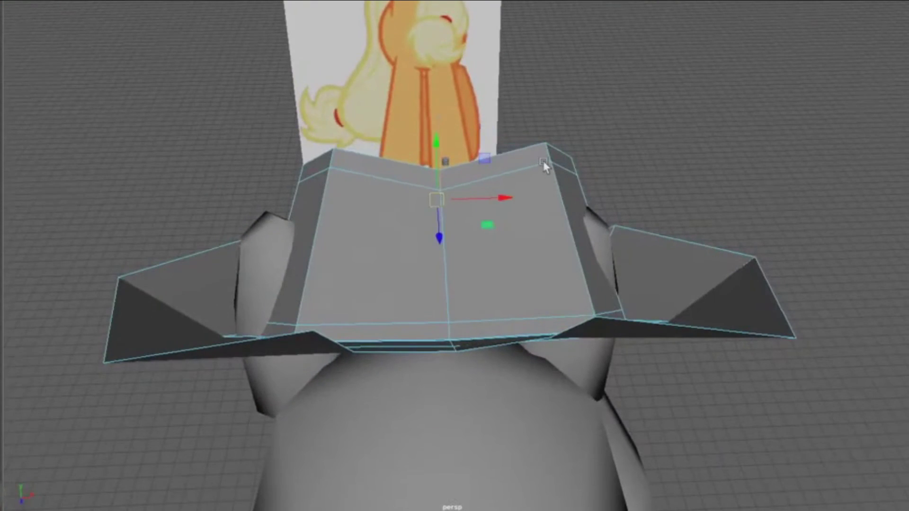
pyautogui.moveTo(544, 160)
pyautogui.keyDown('alt'); pyautogui.mouseDown()
pyautogui.moveTo(544, 199)
pyautogui.moveTo(543, 172)
pyautogui.mouseUp(); pyautogui.keyUp('alt')
# Reposition the crown's top vertices on either side of the centre crease, one side at a time
pyautogui.rightClick(545, 150)
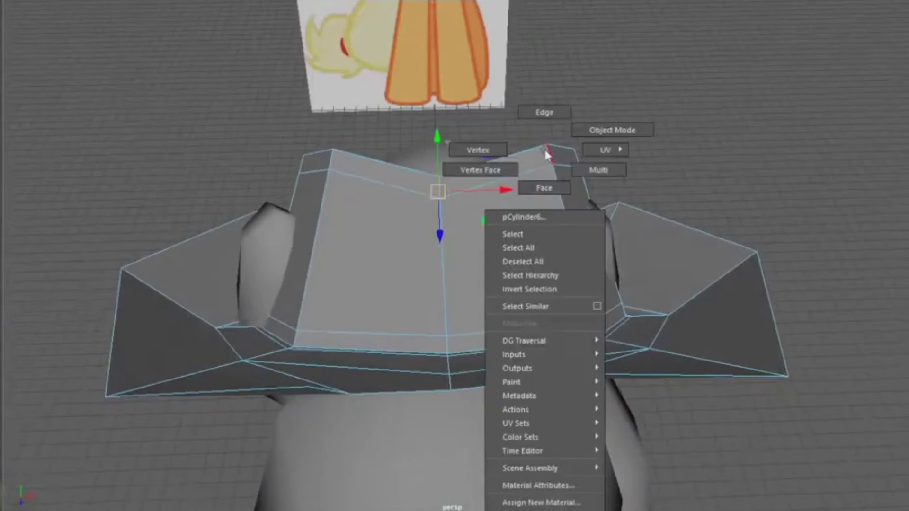
pyautogui.click(497, 148)
pyautogui.moveTo(491, 91); pyautogui.dragTo(629, 211)
pyautogui.keyDown('alt'); pyautogui.moveTo(609, 171); pyautogui.dragTo(707, 184); pyautogui.keyUp('alt')
pyautogui.keyDown('alt'); pyautogui.moveTo(759, 281); pyautogui.dragTo(554, 154); pyautogui.keyUp('alt')
pyautogui.keyDown('alt'); pyautogui.moveTo(245, 69); pyautogui.dragTo(375, 189); pyautogui.keyUp('alt')
pyautogui.moveTo(318, 158); pyautogui.dragTo(332, 149)
pyautogui.scroll(-4, 482, 178)
pyautogui.keyDown('alt'); pyautogui.moveTo(483, 179); pyautogui.dragTo(356, 163); pyautogui.keyUp('alt')
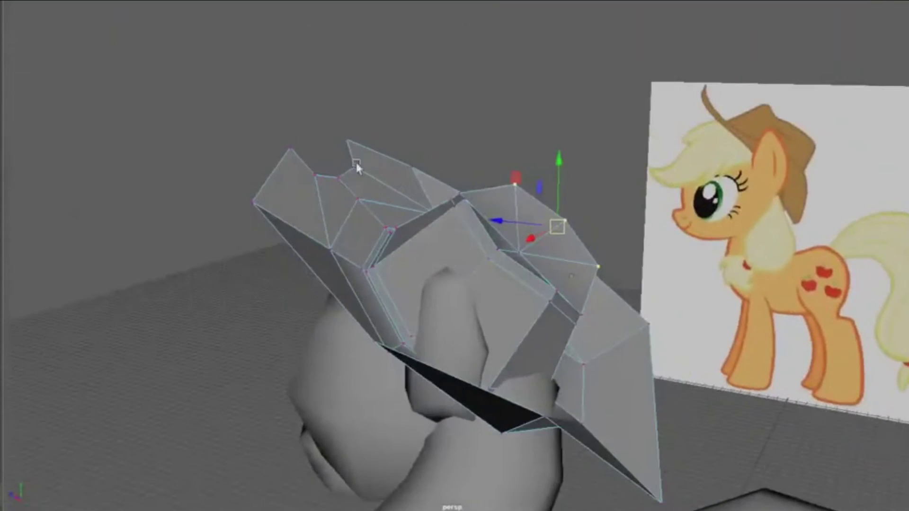
# Return the hat to object mode and inspect the creased crown smoothed from above, the front and the side
pyautogui.moveTo(425, 227); pyautogui.dragTo(491, 180, button='right')
pyautogui.click(503, 260)
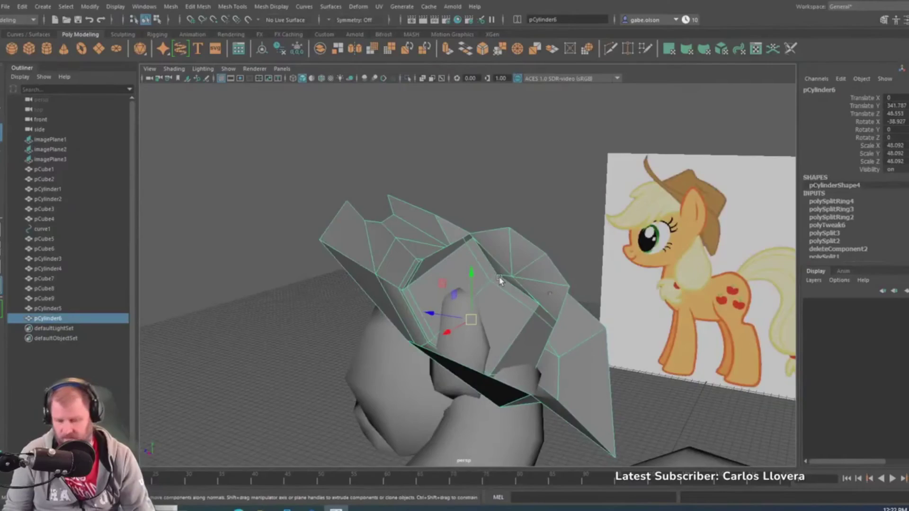
pyautogui.click(543, 171)
pyautogui.keyDown('alt'); pyautogui.moveTo(543, 170); pyautogui.dragTo(583, 264); pyautogui.keyUp('alt')
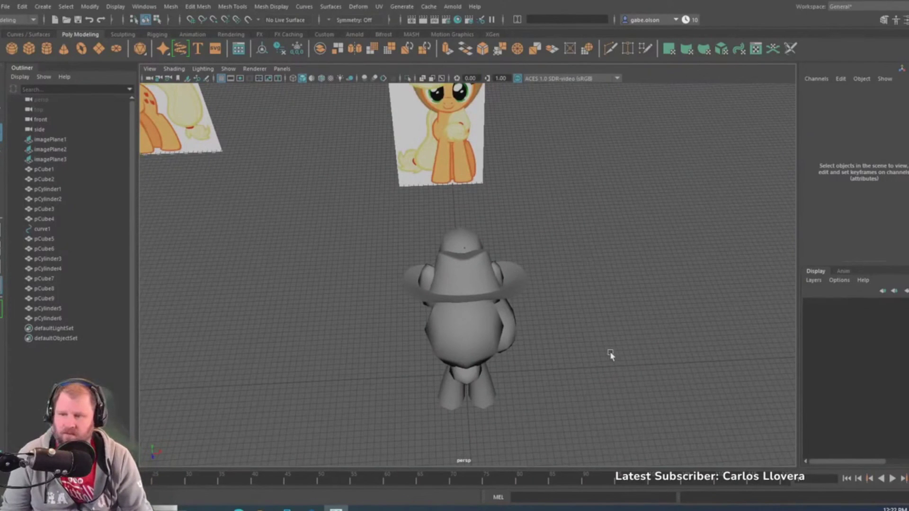
pyautogui.moveTo(534, 282)
pyautogui.keyDown('alt'); pyautogui.mouseDown()
pyautogui.moveTo(554, 266)
pyautogui.moveTo(415, 249)
pyautogui.moveTo(545, 283)
pyautogui.mouseUp(); pyautogui.keyUp('alt')
pyautogui.click(468, 239)
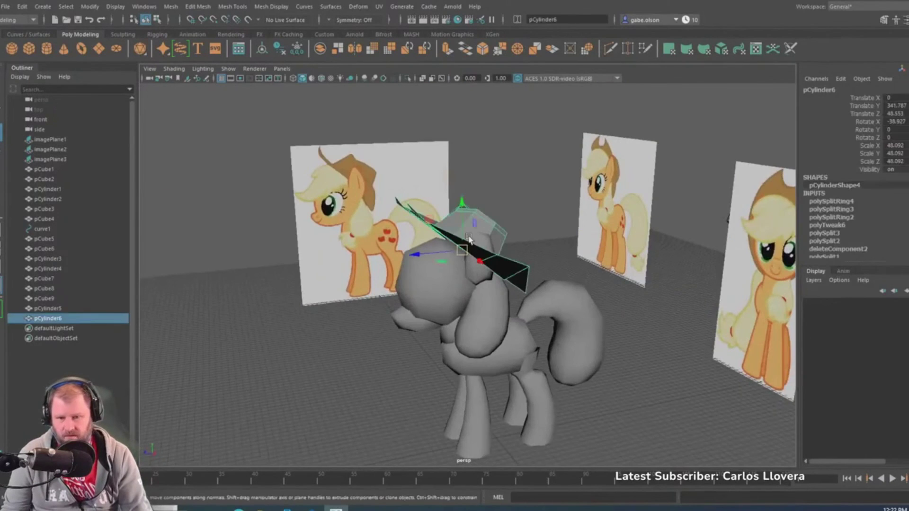
pyautogui.scroll(-3, 568, 275)
pyautogui.keyDown('alt'); pyautogui.moveTo(566, 277); pyautogui.dragTo(545, 265, button='middle'); pyautogui.keyUp('alt')
pyautogui.keyDown('alt'); pyautogui.moveTo(544, 265); pyautogui.dragTo(637, 312, button='right'); pyautogui.keyUp('alt')
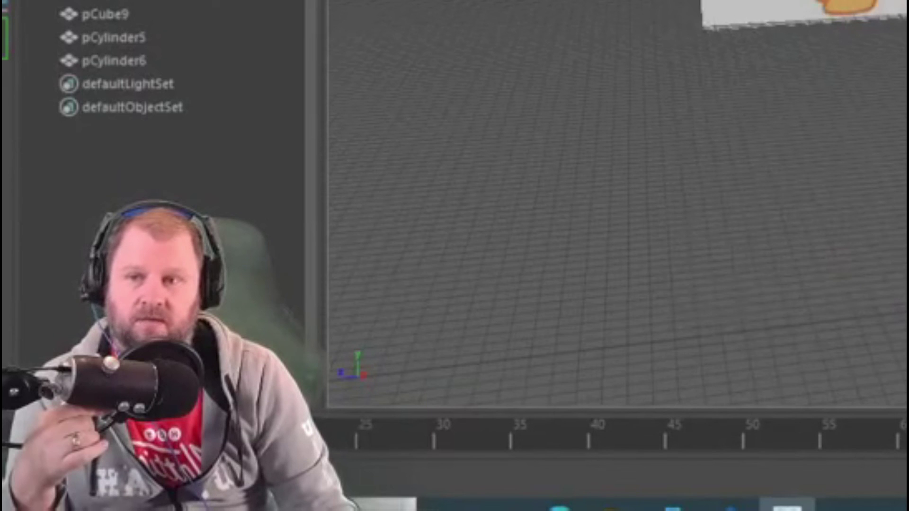
pyautogui.click(5, 7)
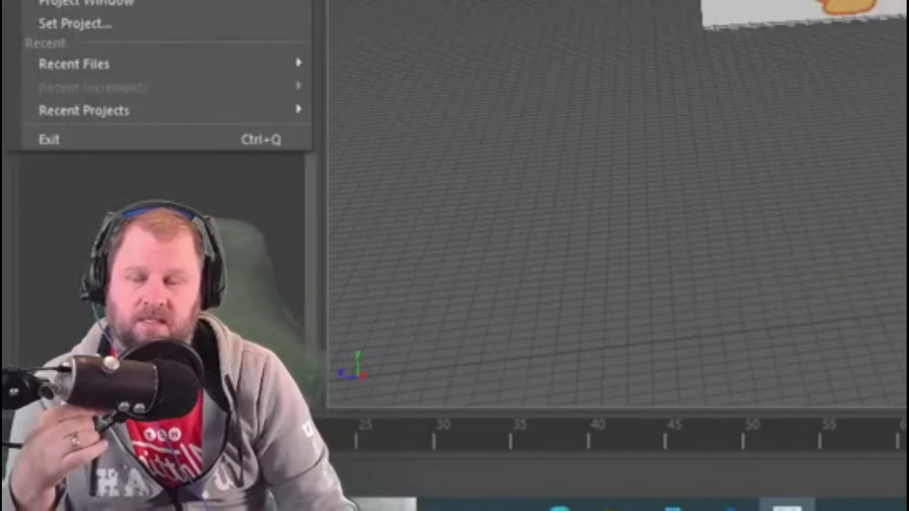
pyautogui.press('Escape')
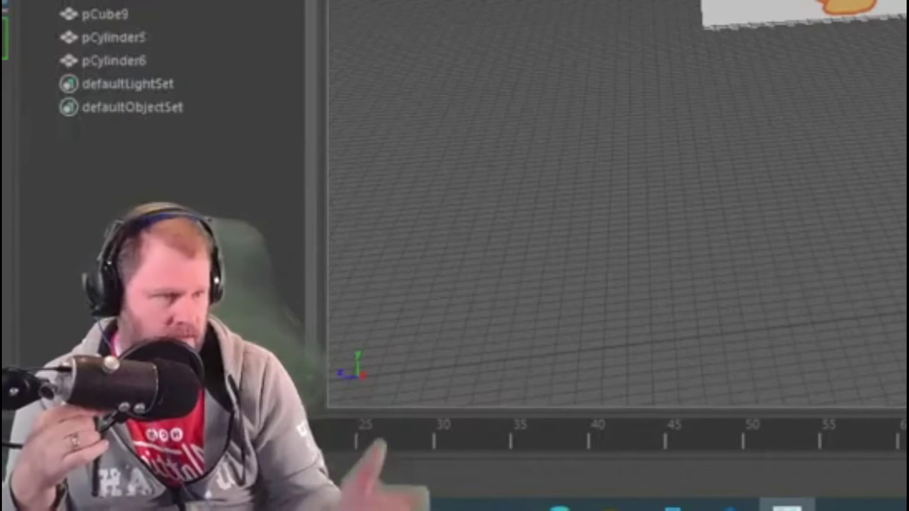